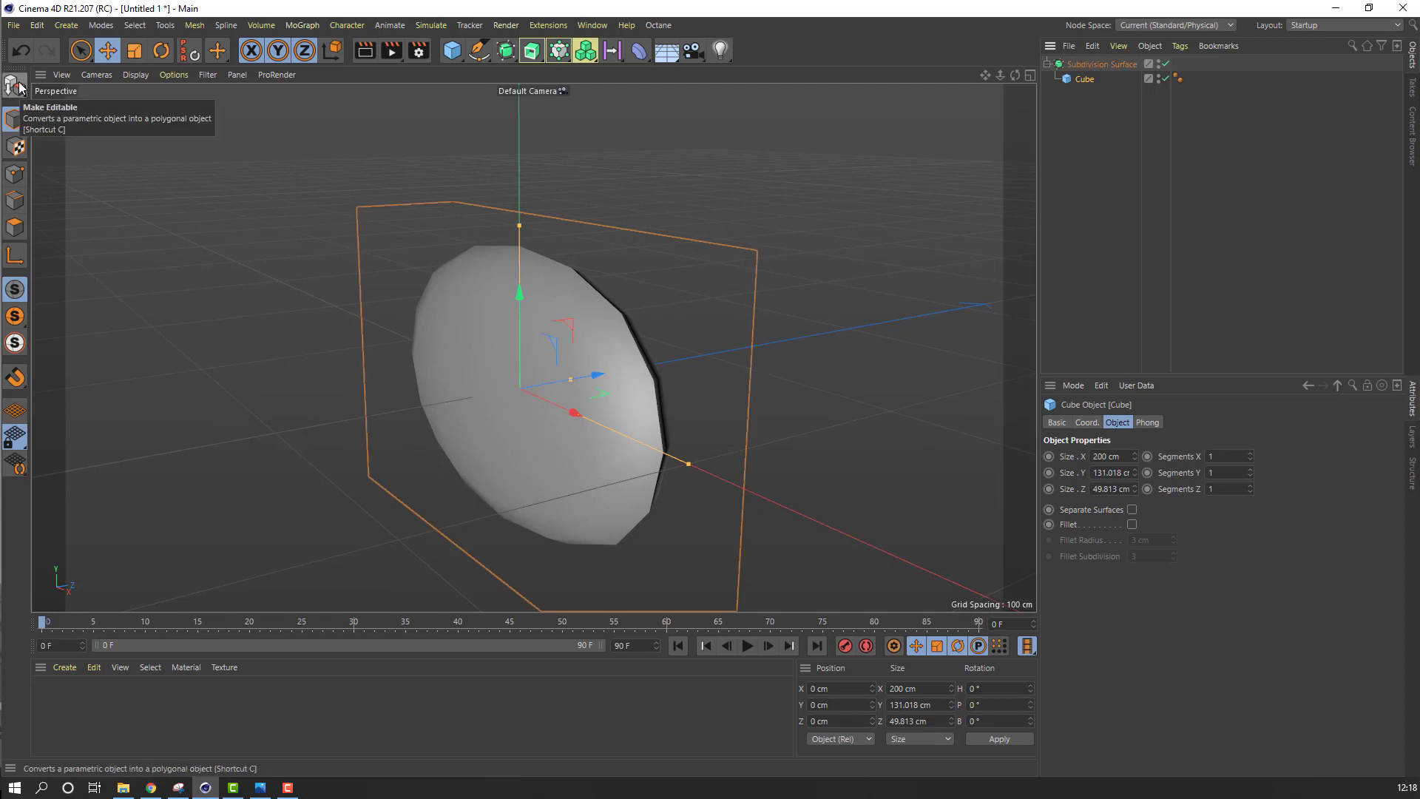
# Make the cube editable and add horizontal loop cuts near its top and bottom edges, the bottom one about 12 cm in
pyautogui.click(18, 86)
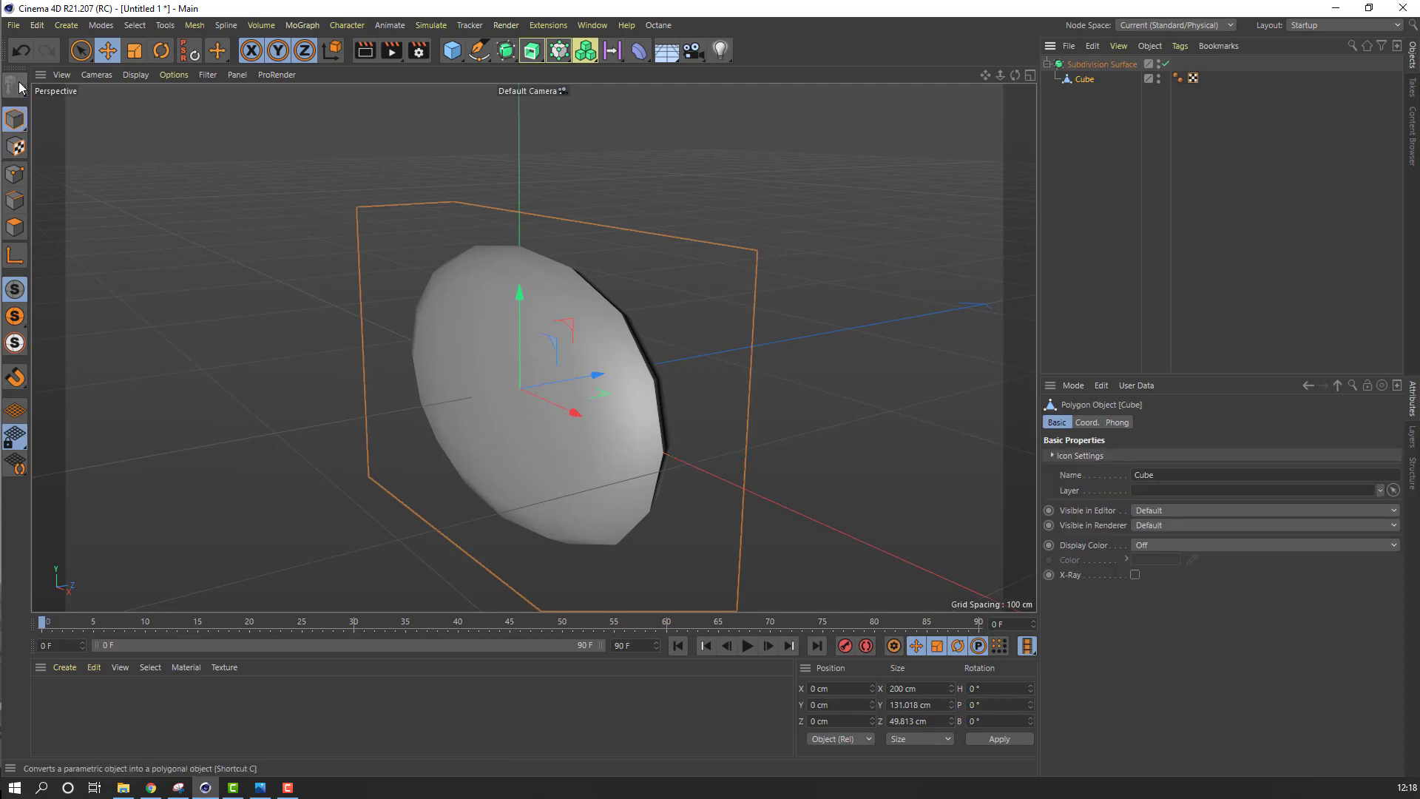
pyautogui.click(17, 205)
pyautogui.rightClick(140, 201)
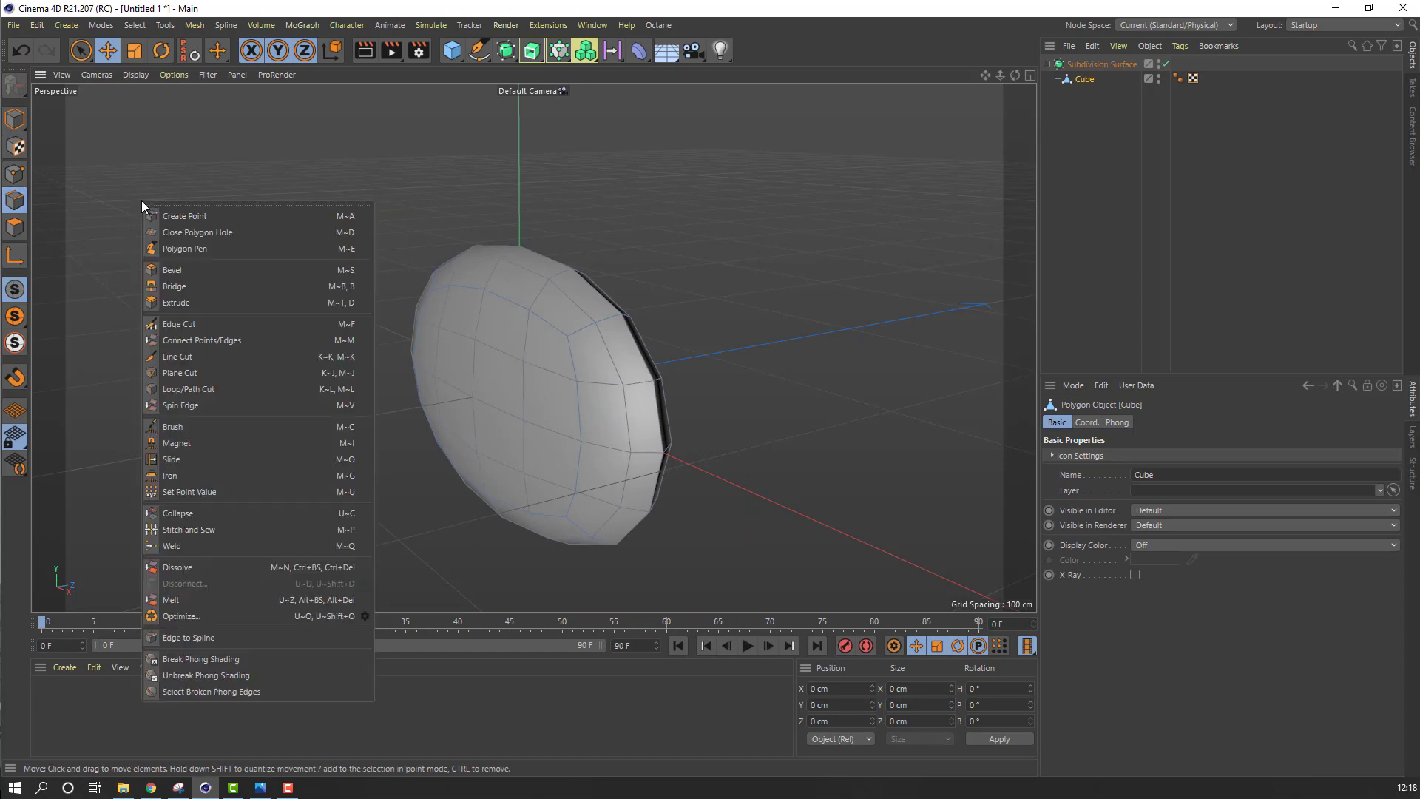
pyautogui.click(206, 389)
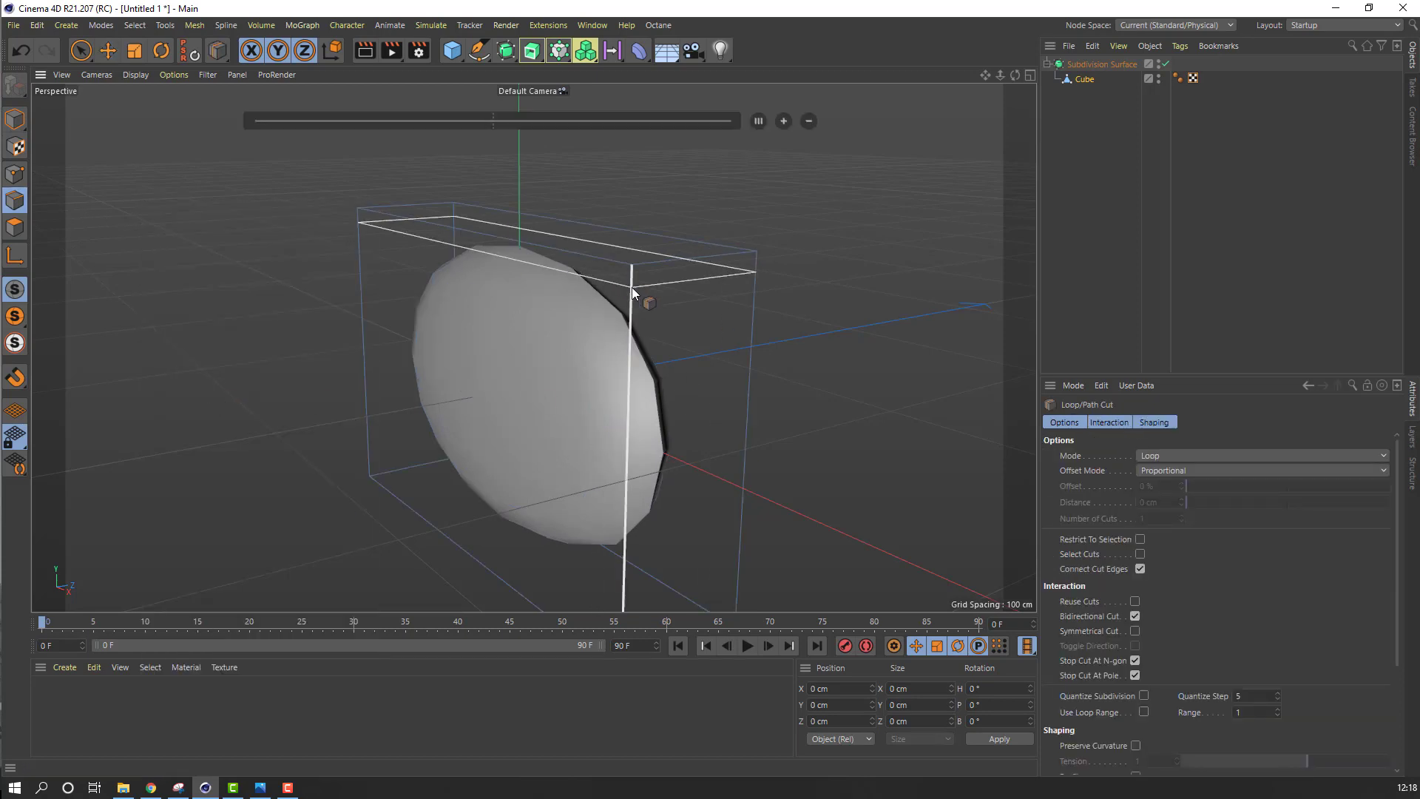
pyautogui.click(632, 287)
pyautogui.keyDown('alt'); pyautogui.moveTo(632, 287); pyautogui.dragTo(536, 275); pyautogui.keyUp('alt')
pyautogui.click(562, 429)
pyautogui.scroll(-1, 549, 356)
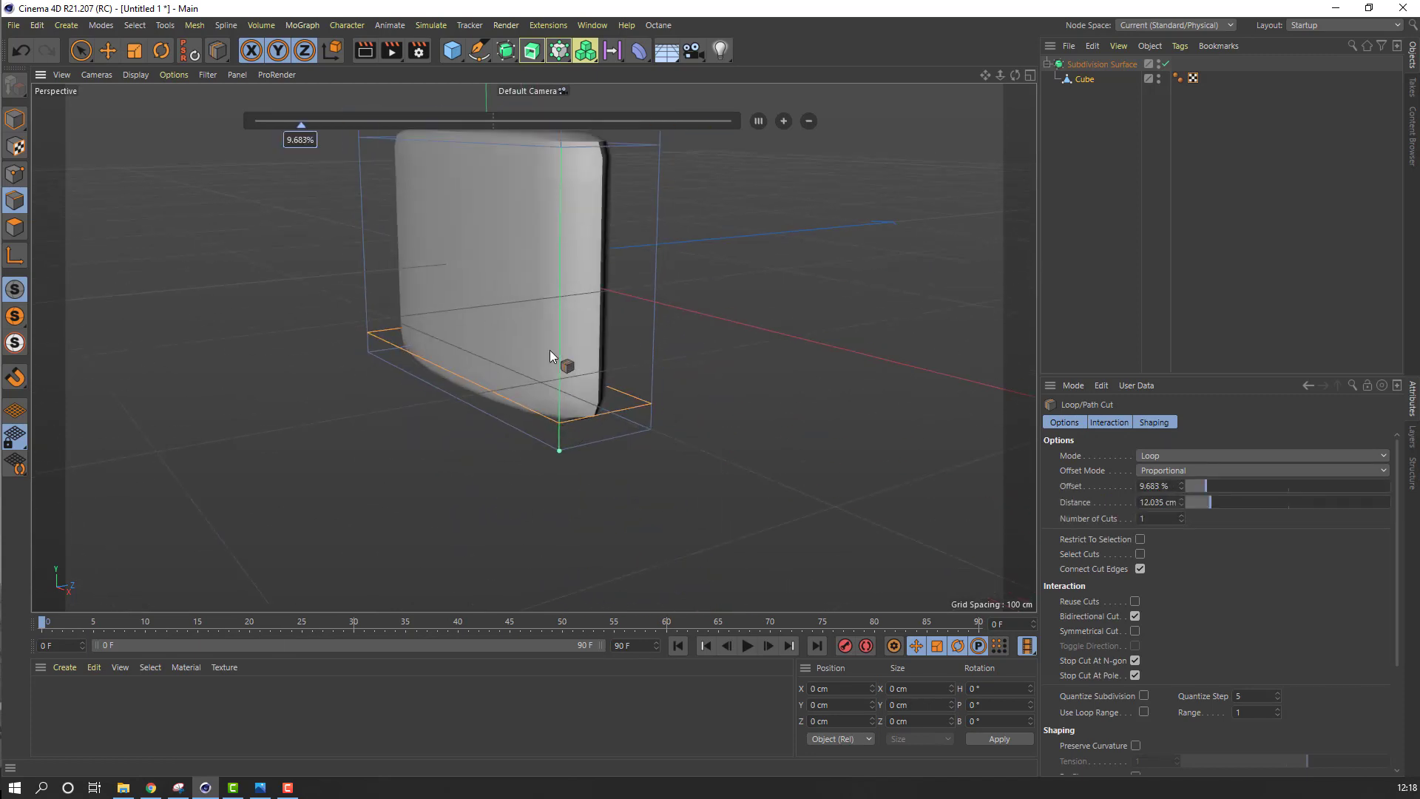
# Add loop cuts near the cube's front and back faces, the last at about 84% offset, and return to moving the whole model
pyautogui.keyDown('alt'); pyautogui.moveTo(550, 355); pyautogui.dragTo(645, 313); pyautogui.keyUp('alt')
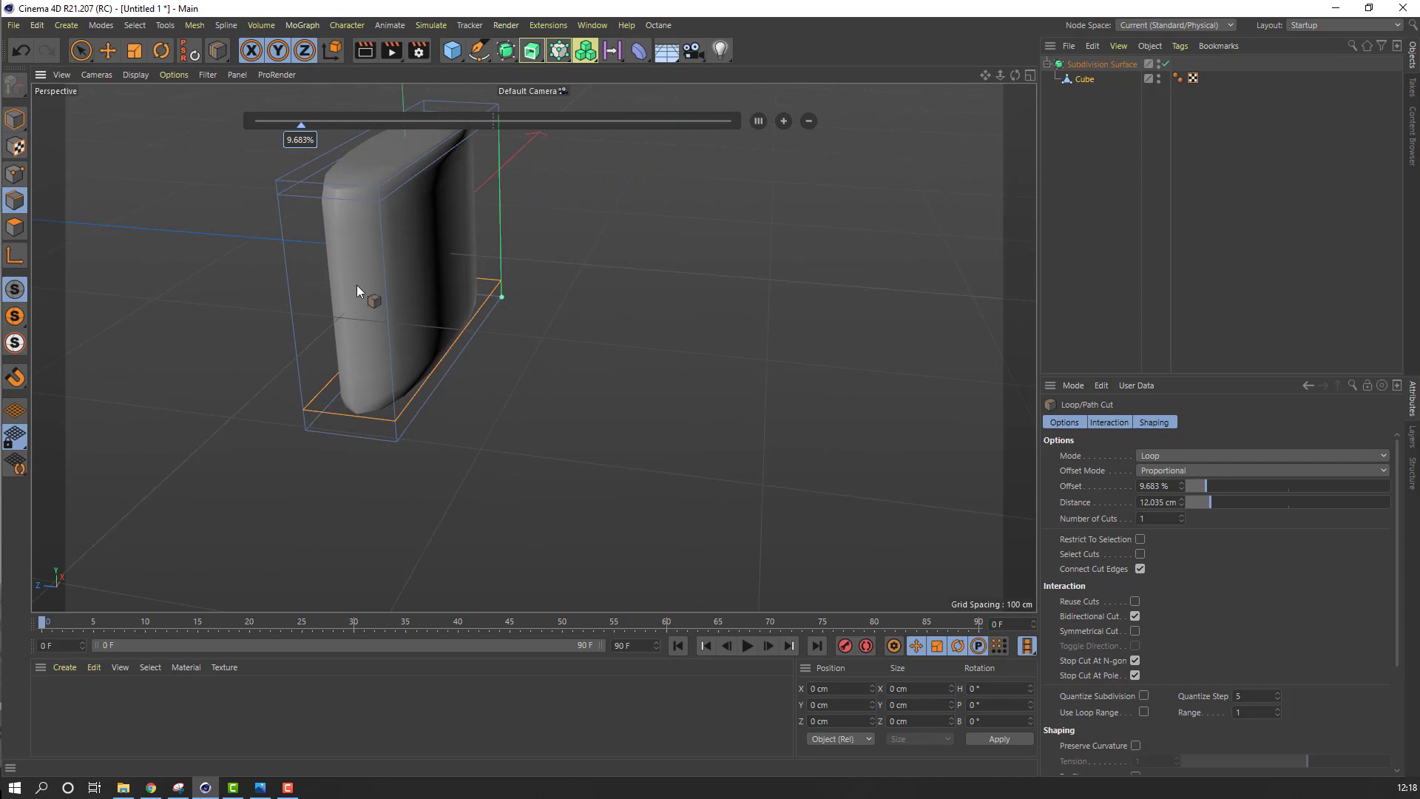
pyautogui.keyDown('alt'); pyautogui.moveTo(356, 285); pyautogui.dragTo(397, 313); pyautogui.keyUp('alt')
pyautogui.keyDown('alt'); pyautogui.moveTo(341, 211); pyautogui.dragTo(289, 195); pyautogui.keyUp('alt')
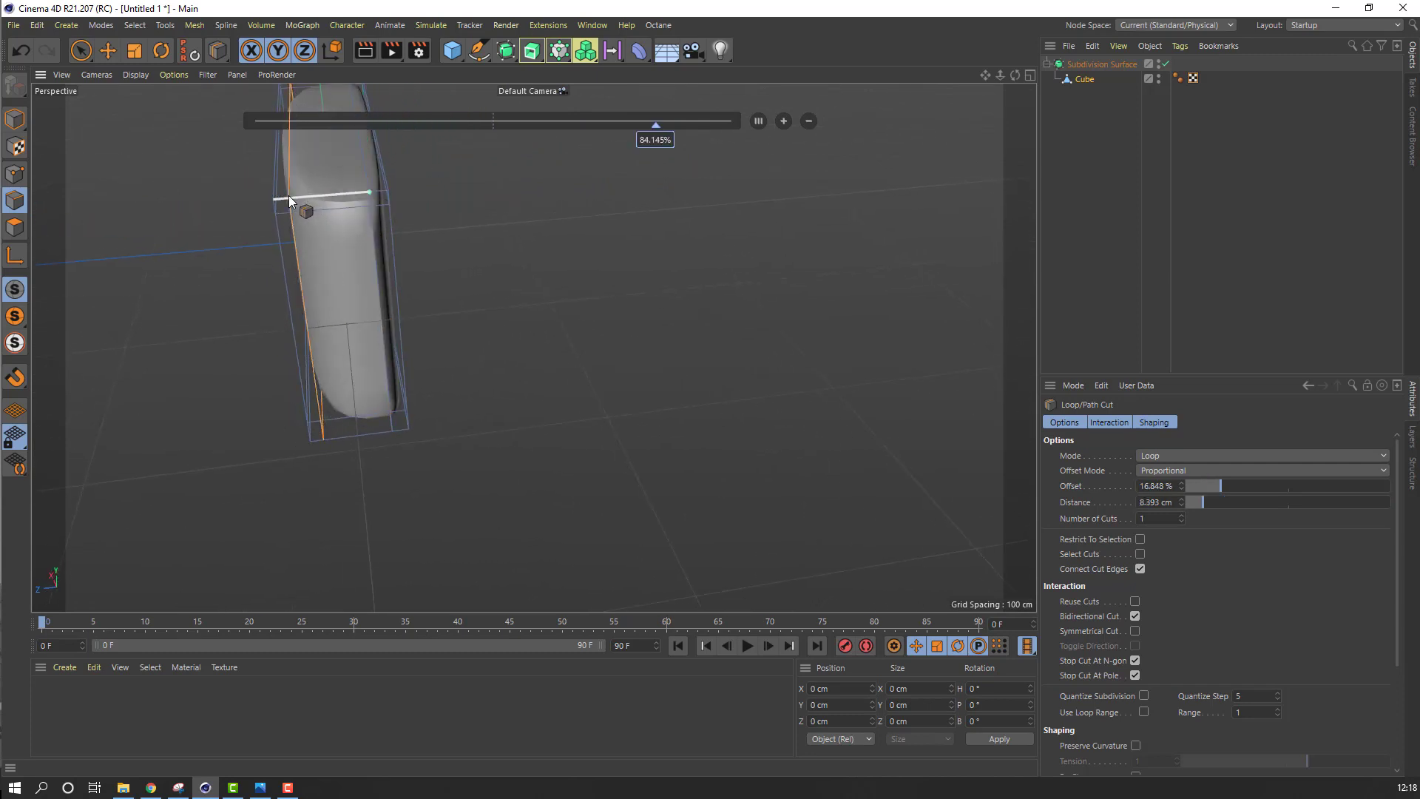
pyautogui.click(288, 195)
pyautogui.keyDown('alt'); pyautogui.moveTo(449, 232); pyautogui.dragTo(214, 222); pyautogui.keyUp('alt')
pyautogui.keyDown('alt'); pyautogui.moveTo(751, 371); pyautogui.dragTo(318, 288, button='middle'); pyautogui.keyUp('alt')
pyautogui.keyDown('alt'); pyautogui.moveTo(318, 288); pyautogui.dragTo(468, 300, button='right'); pyautogui.keyUp('alt')
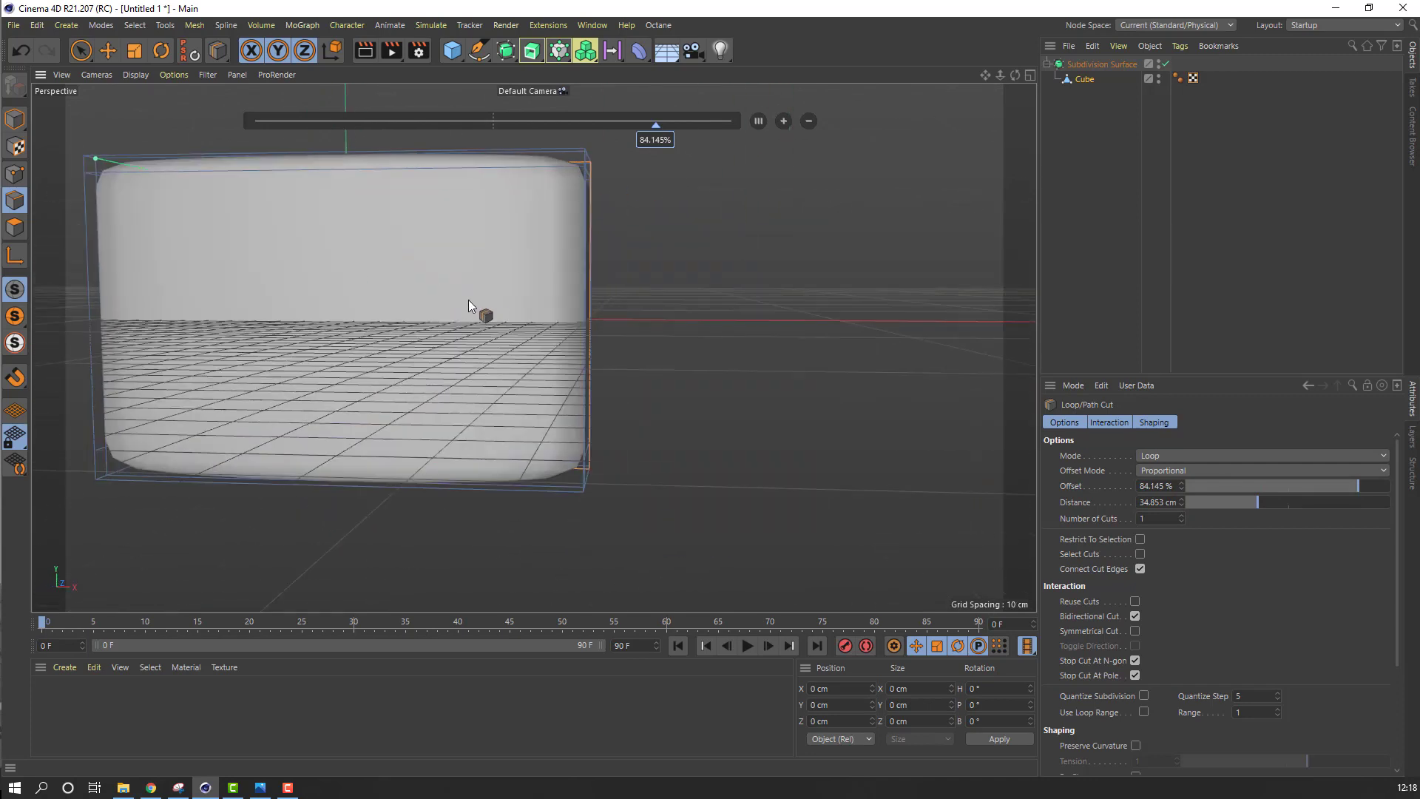
pyautogui.keyDown('alt'); pyautogui.moveTo(468, 299); pyautogui.dragTo(384, 343); pyautogui.keyUp('alt')
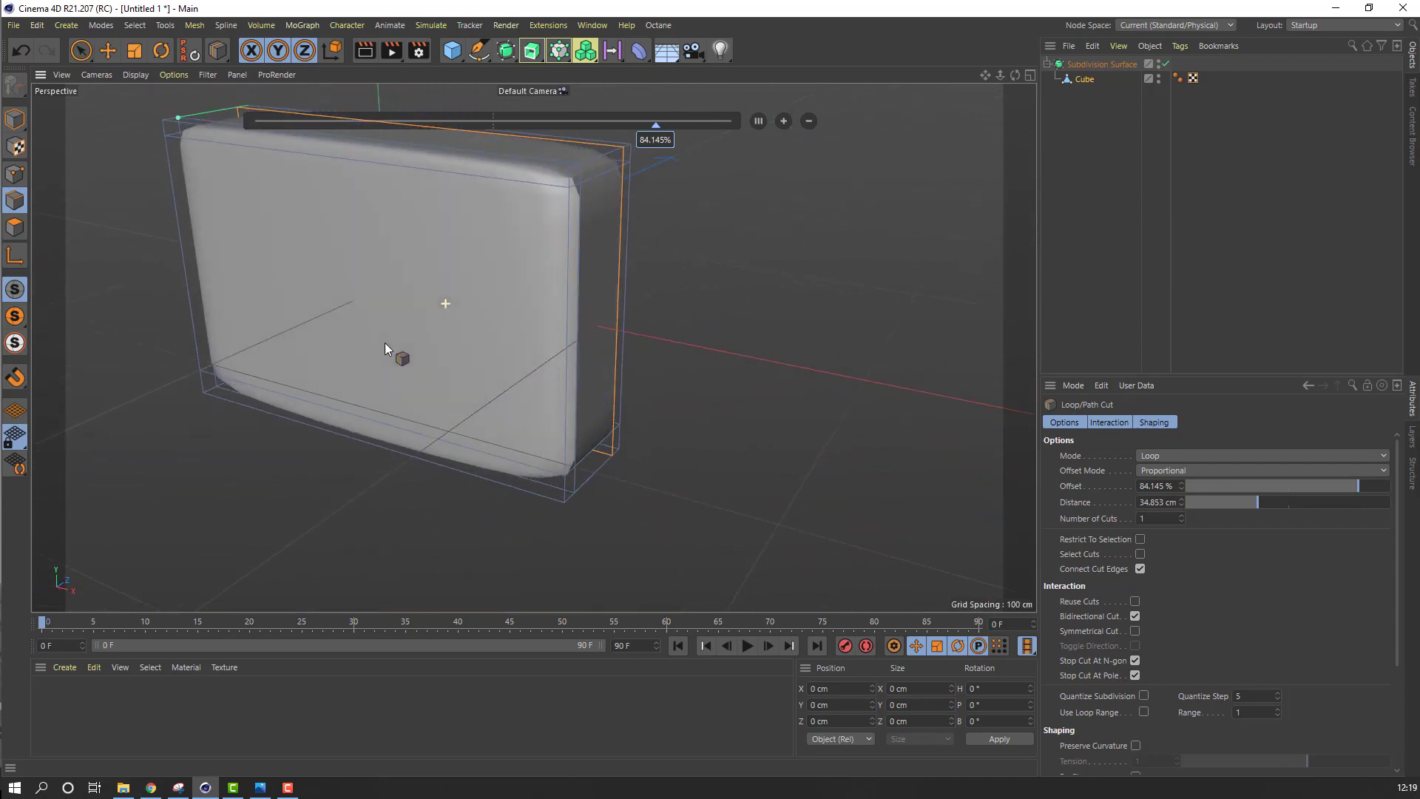
pyautogui.click(16, 119)
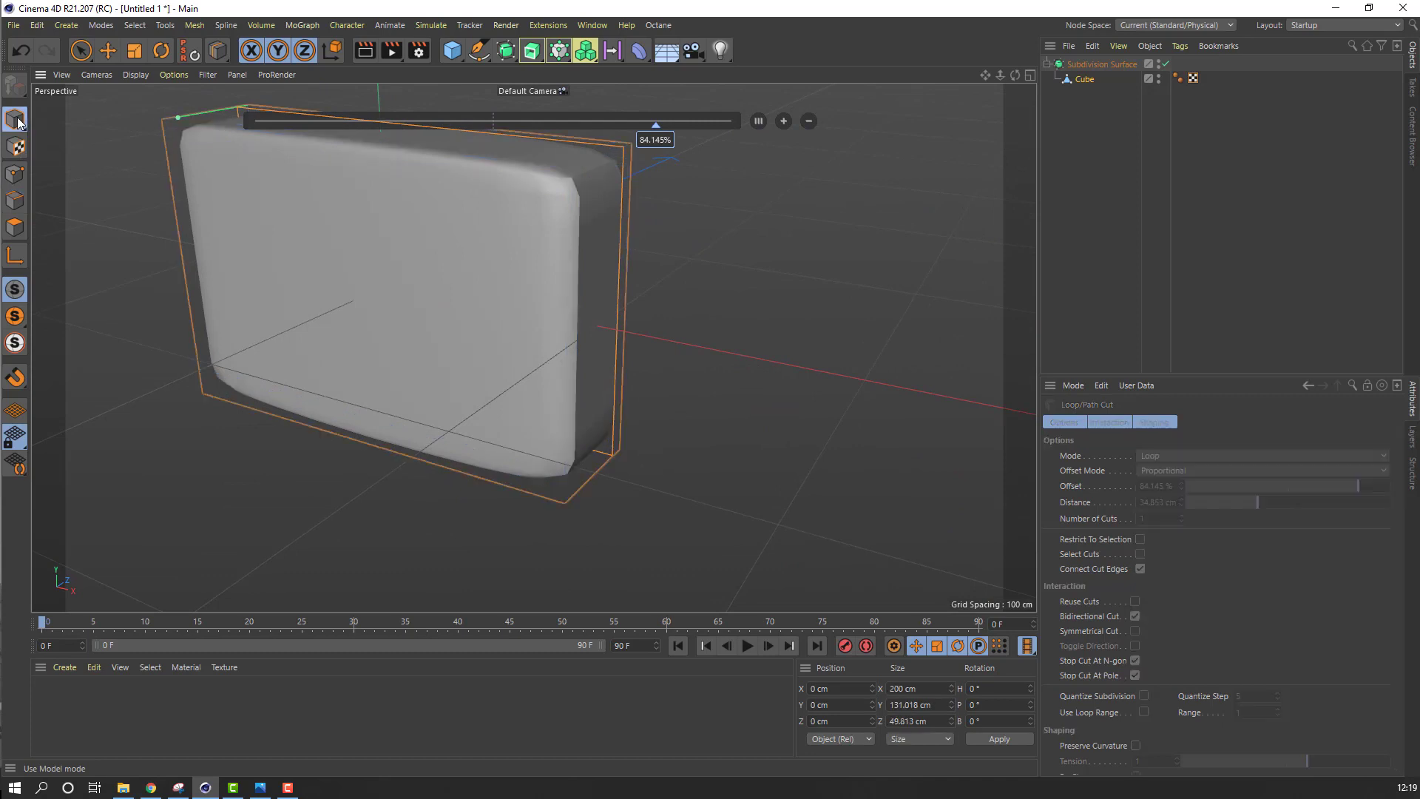
pyautogui.click(108, 51)
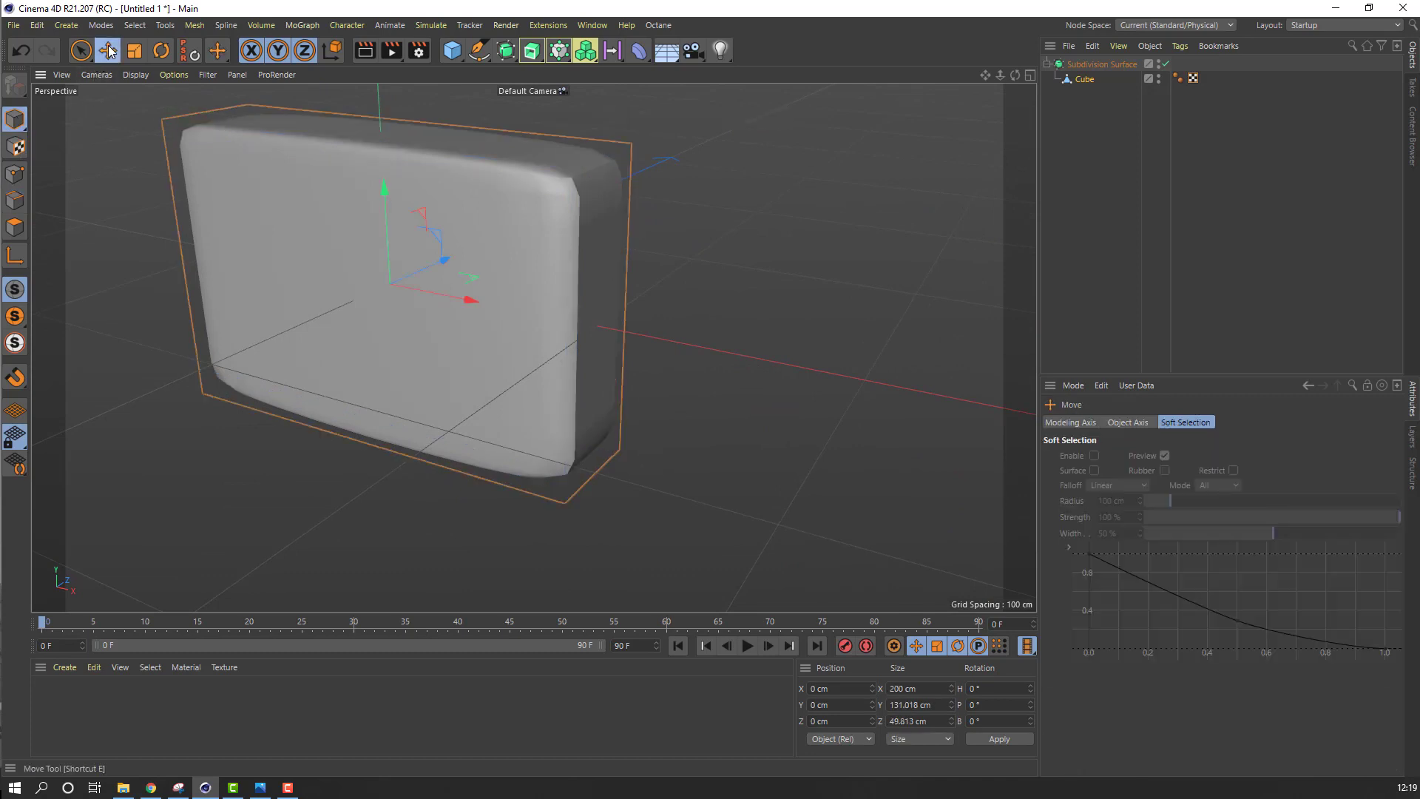
# Set the Subdivision Surface's editor subdivision to 3, comparing the rounded corner's smoothness with the next lower level
pyautogui.click(1114, 64)
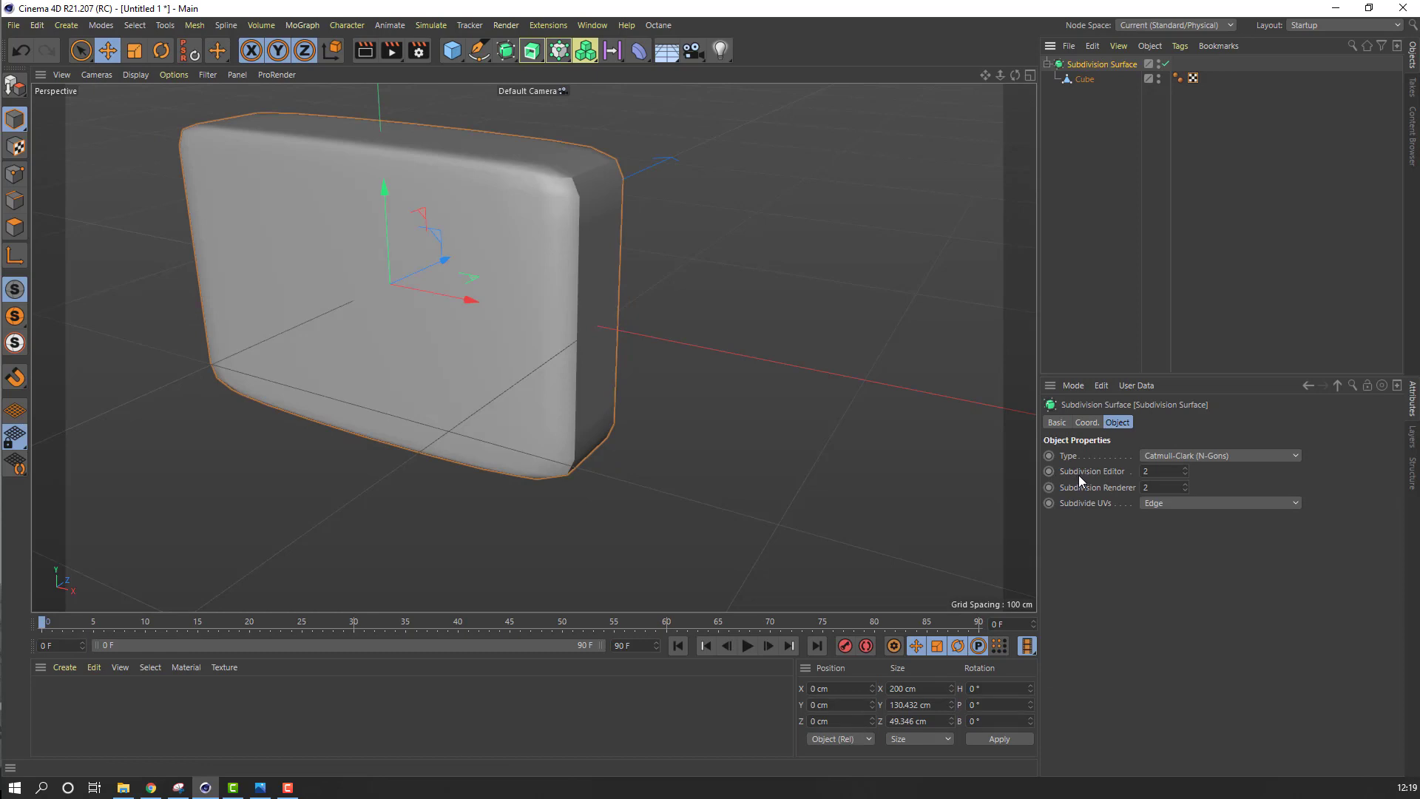
pyautogui.click(1184, 468)
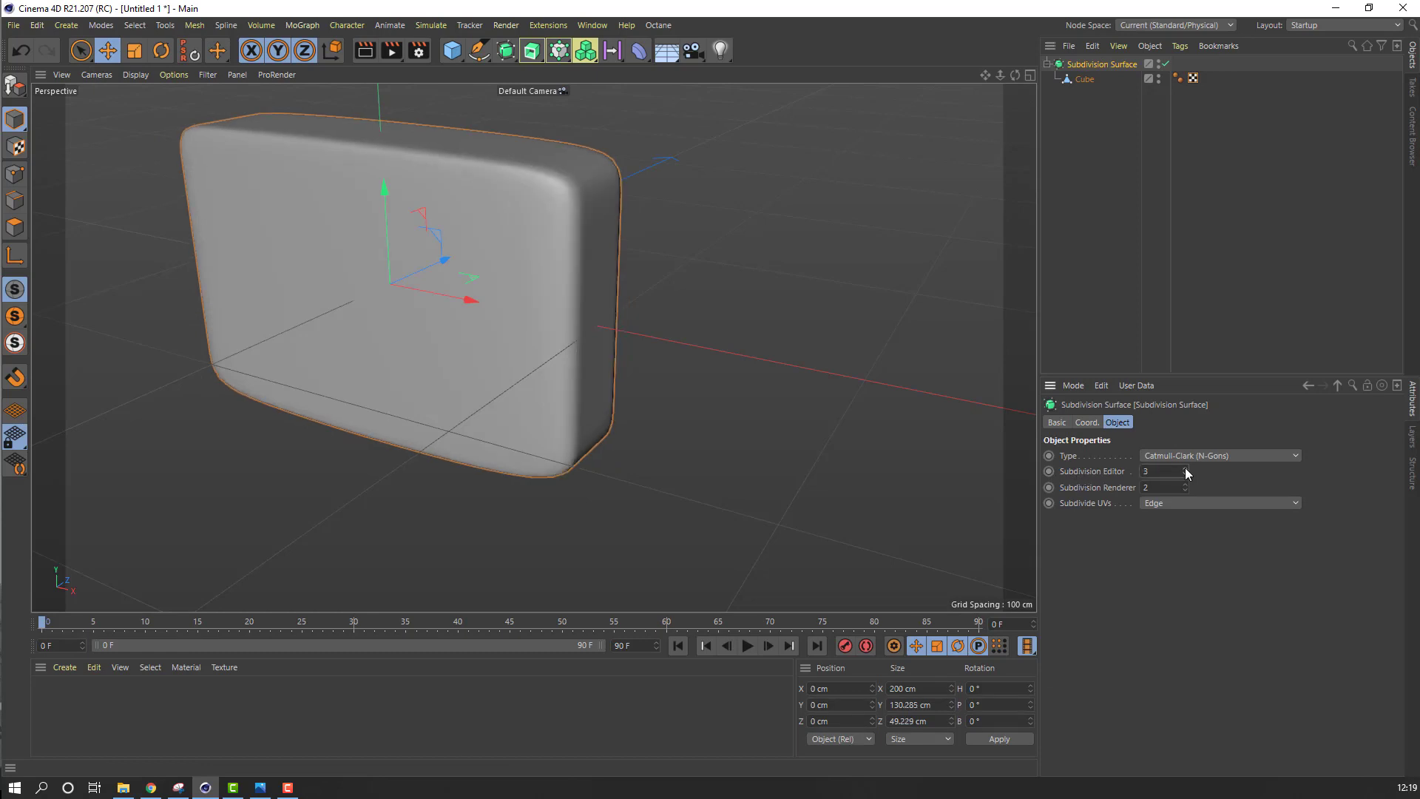
pyautogui.scroll(1, 634, 390)
pyautogui.keyDown('alt'); pyautogui.moveTo(636, 419); pyautogui.dragTo(298, 429); pyautogui.keyUp('alt')
pyautogui.scroll(2, 534, 348)
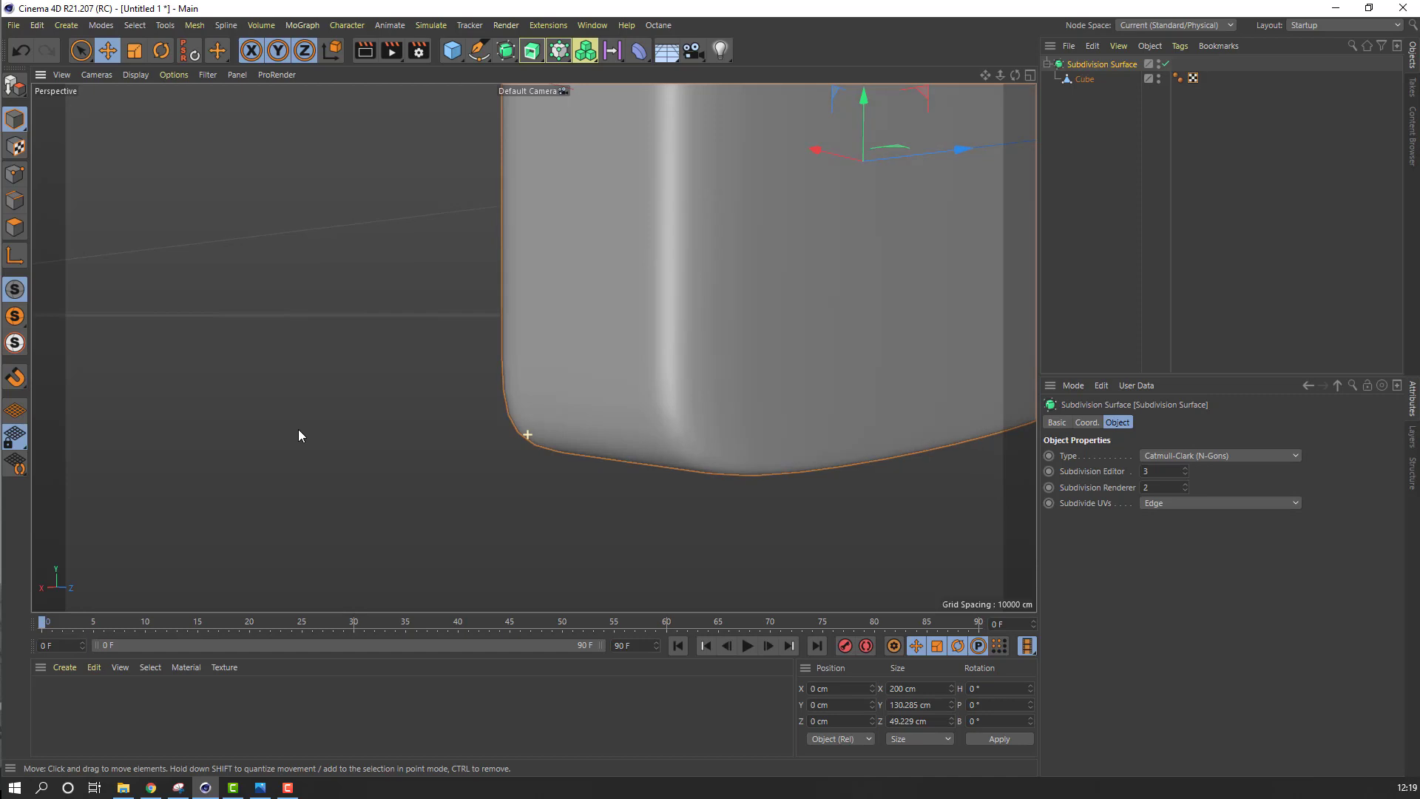
pyautogui.click(1186, 474)
pyautogui.click(1185, 467)
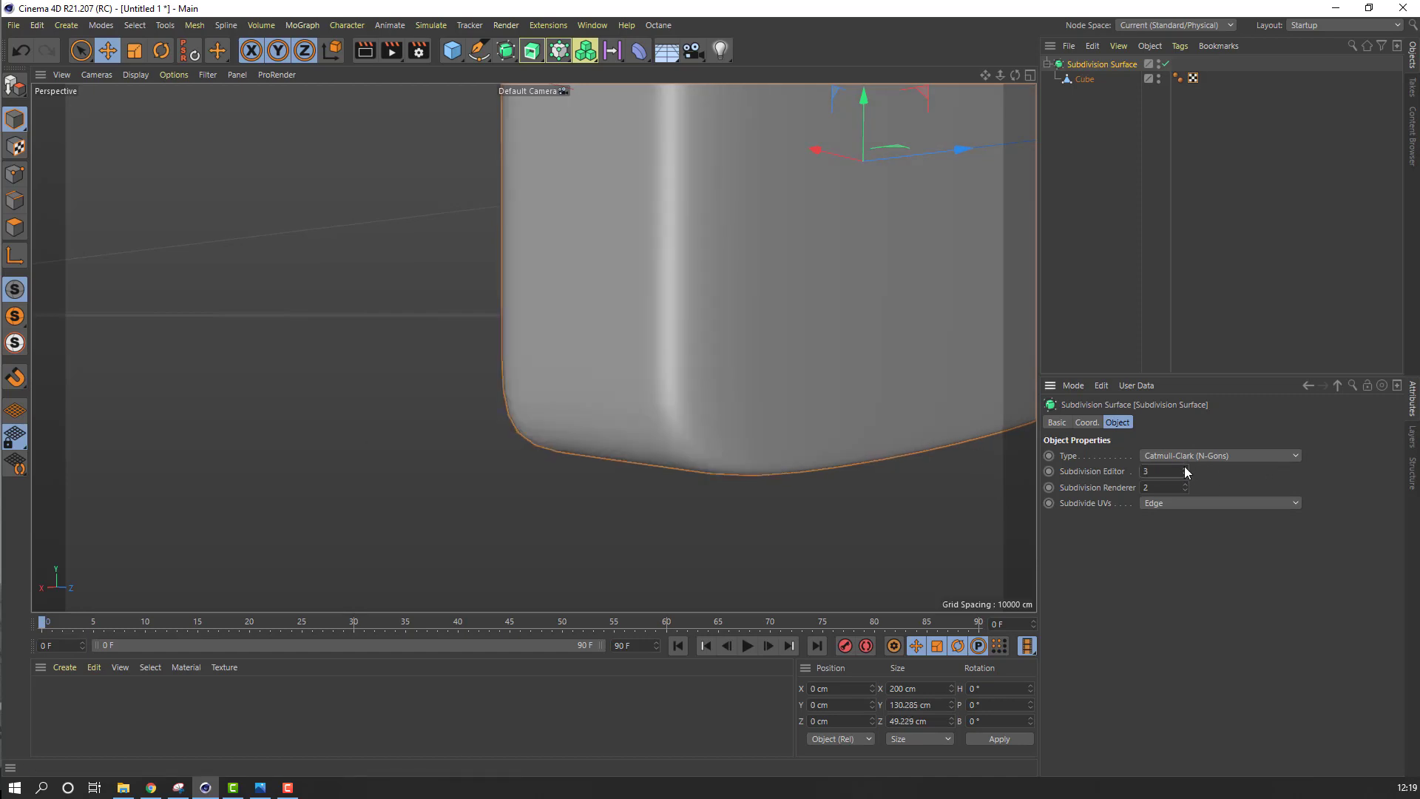
pyautogui.click(1185, 474)
pyautogui.click(1185, 468)
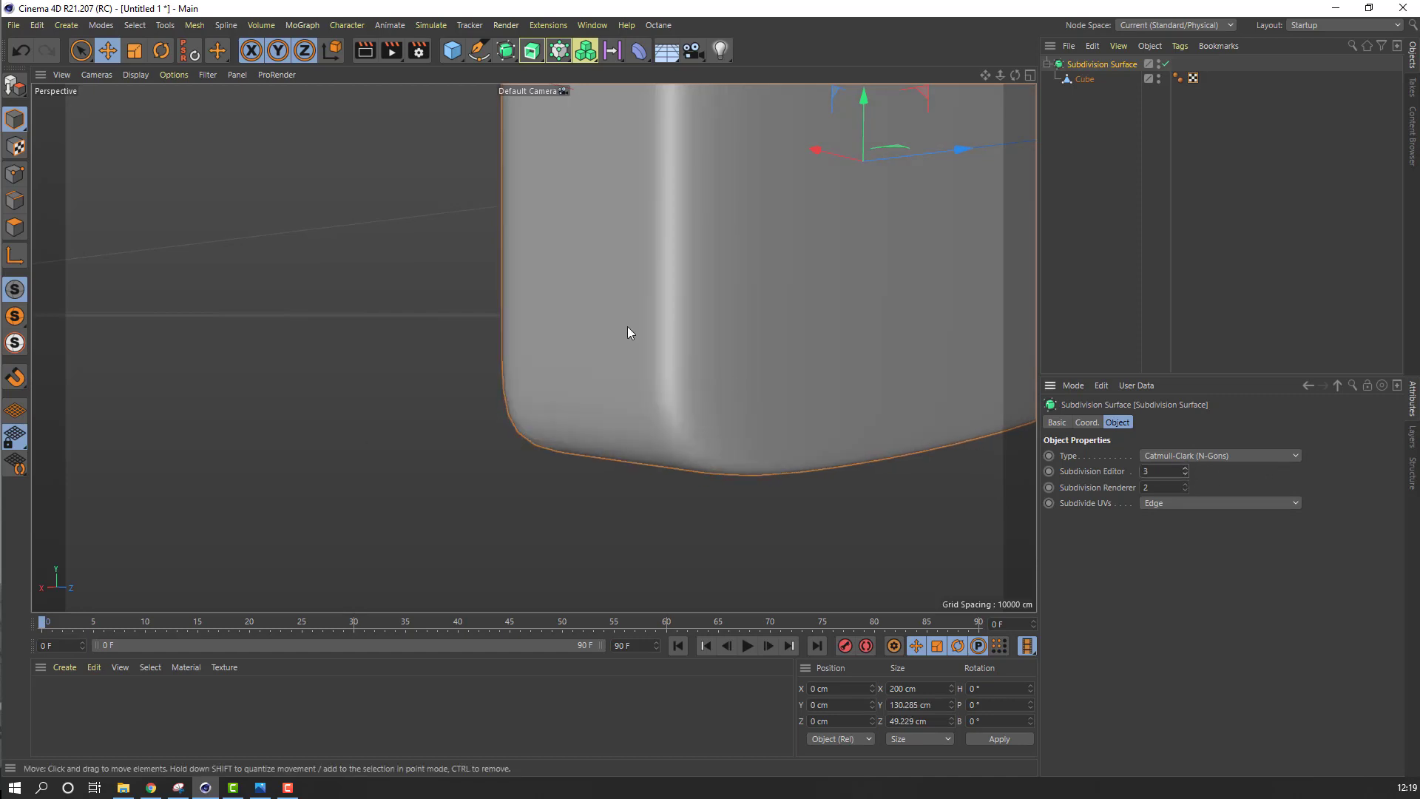
pyautogui.scroll(-3, 627, 326)
pyautogui.keyDown('alt'); pyautogui.moveTo(707, 254); pyautogui.dragTo(464, 296, button='middle'); pyautogui.keyUp('alt')
pyautogui.keyDown('alt'); pyautogui.moveTo(464, 295); pyautogui.dragTo(517, 398); pyautogui.keyUp('alt')
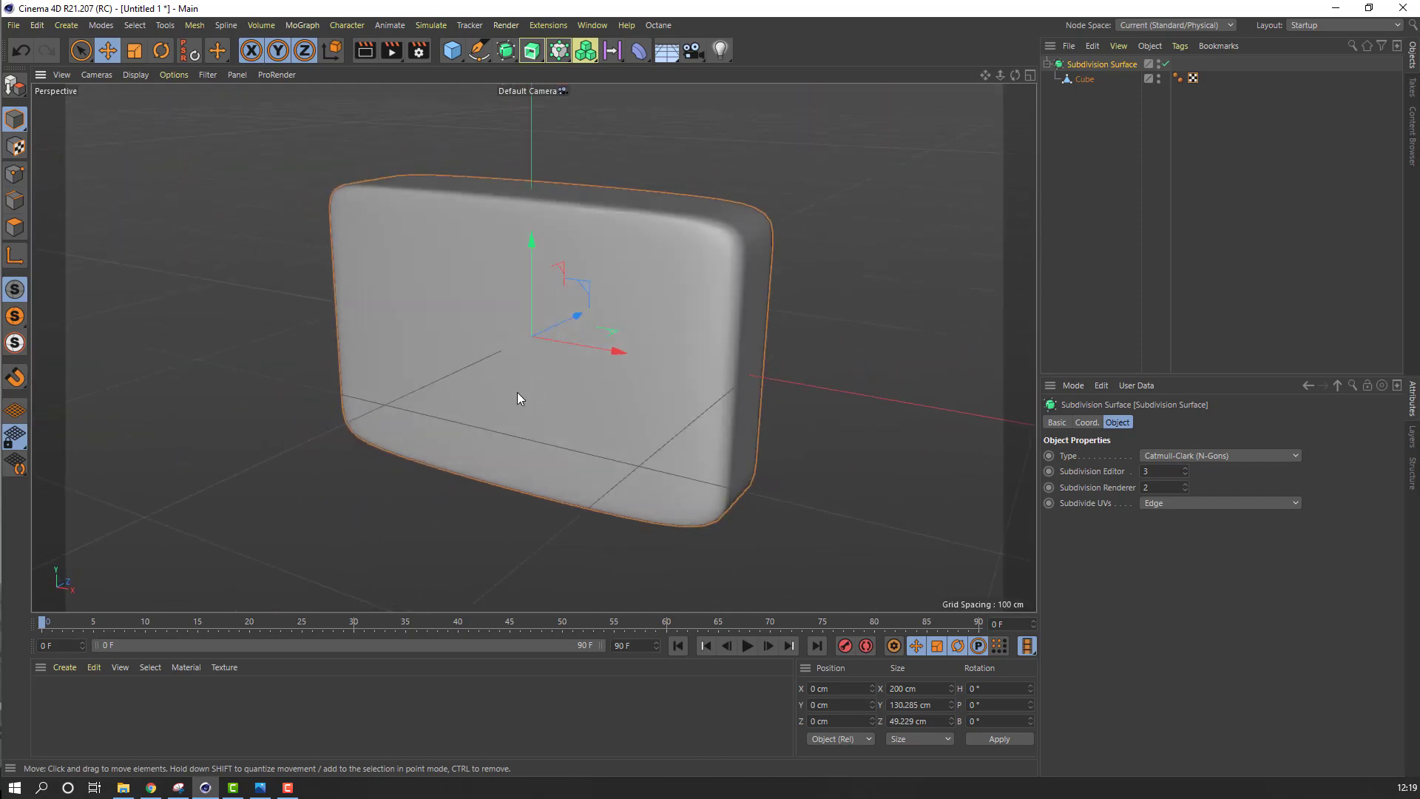
# Add a second cube of about 200 × 90.5 × 51.3 cm enclosing the rounded box's upper part, raised to about Y 30 cm
pyautogui.moveTo(456, 52); pyautogui.dragTo(590, 74)
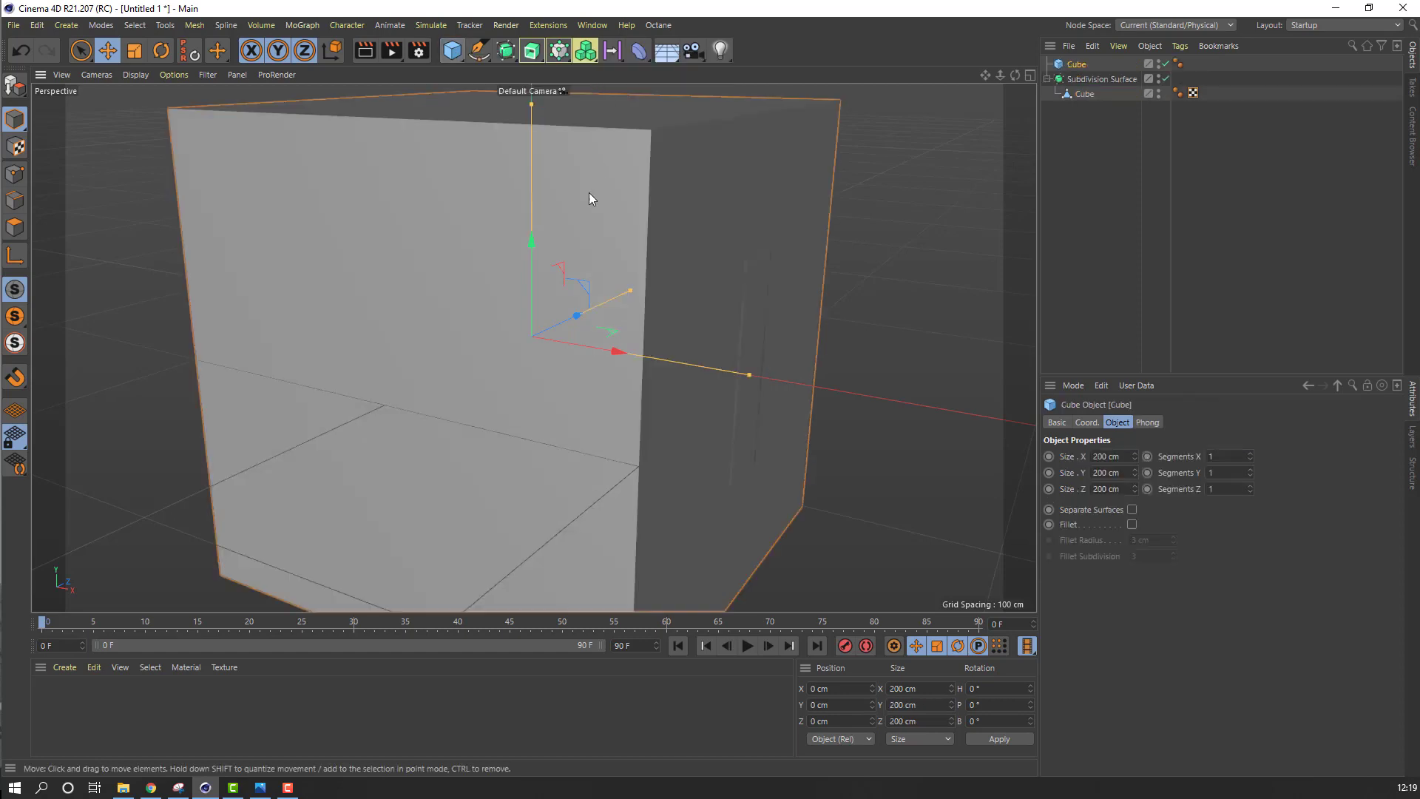
pyautogui.keyDown('alt'); pyautogui.moveTo(709, 317); pyautogui.dragTo(595, 277); pyautogui.keyUp('alt')
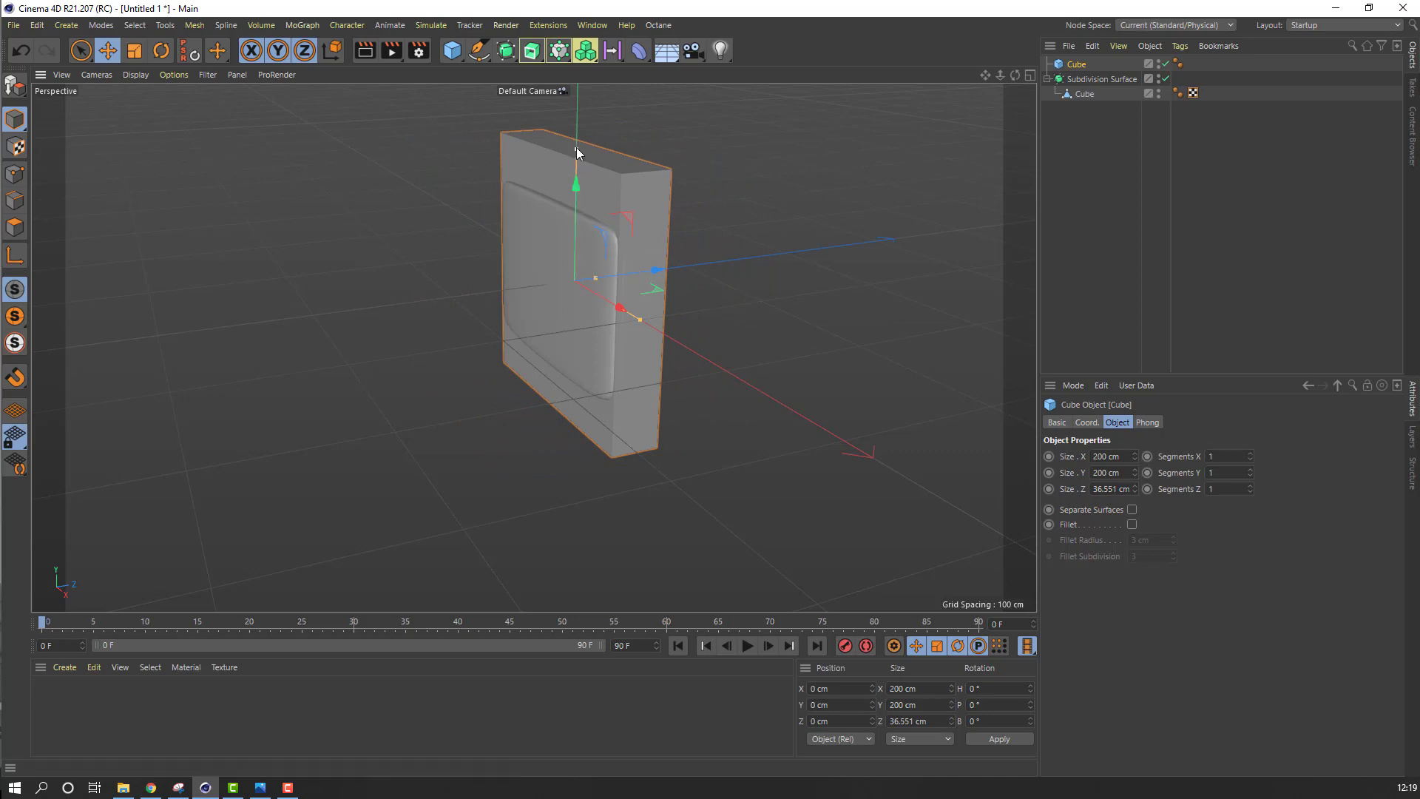
pyautogui.moveTo(576, 148)
pyautogui.mouseDown()
pyautogui.moveTo(566, 223)
pyautogui.moveTo(575, 174)
pyautogui.mouseUp()
pyautogui.scroll(2, 613, 241)
pyautogui.moveTo(714, 263)
pyautogui.keyDown('alt'); pyautogui.mouseDown()
pyautogui.moveTo(649, 269)
pyautogui.moveTo(722, 261)
pyautogui.mouseUp(); pyautogui.keyUp('alt')
pyautogui.keyDown('alt'); pyautogui.moveTo(533, 347); pyautogui.dragTo(208, 249); pyautogui.keyUp('alt')
pyautogui.keyDown('alt'); pyautogui.moveTo(235, 339); pyautogui.dragTo(265, 246); pyautogui.keyUp('alt')
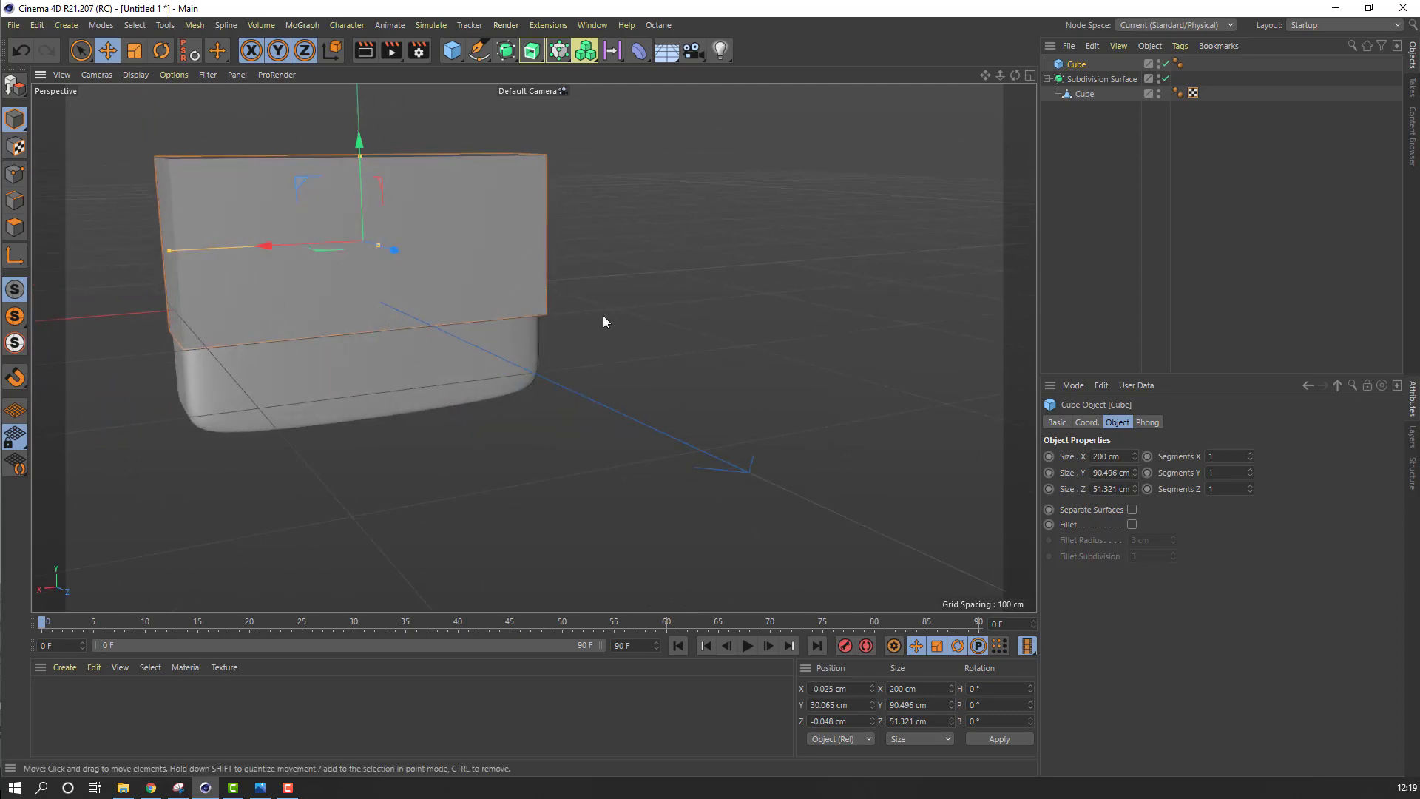
pyautogui.keyDown('alt'); pyautogui.moveTo(602, 315); pyautogui.dragTo(86, 317); pyautogui.keyUp('alt')
pyautogui.keyDown('alt'); pyautogui.moveTo(684, 336); pyautogui.dragTo(551, 344); pyautogui.keyUp('alt')
# Show the perspective view in Gouraud Shading (Lines) and clear the selection
pyautogui.click(136, 75)
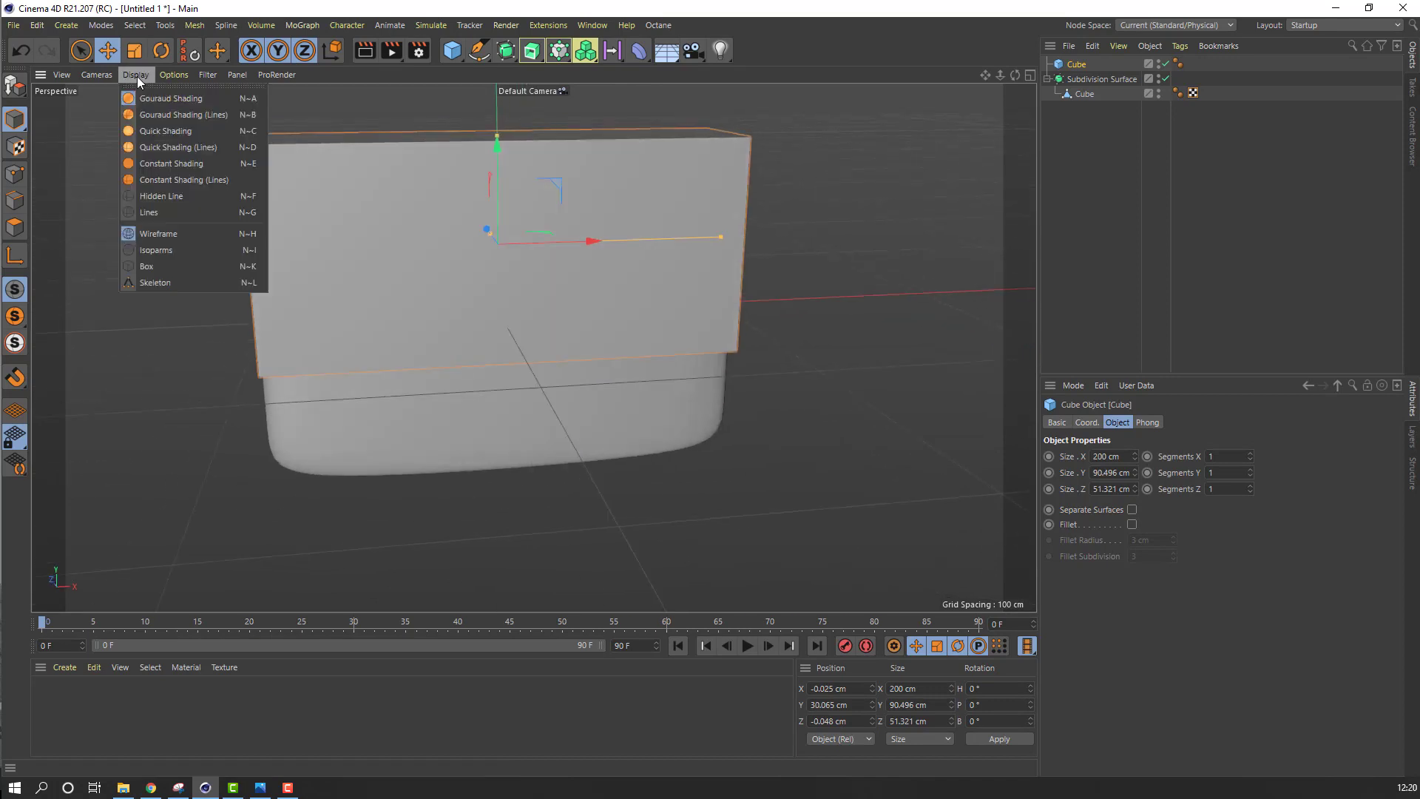
pyautogui.click(214, 115)
pyautogui.click(157, 392)
pyautogui.keyDown('alt'); pyautogui.moveTo(156, 392); pyautogui.dragTo(444, 283); pyautogui.keyUp('alt')
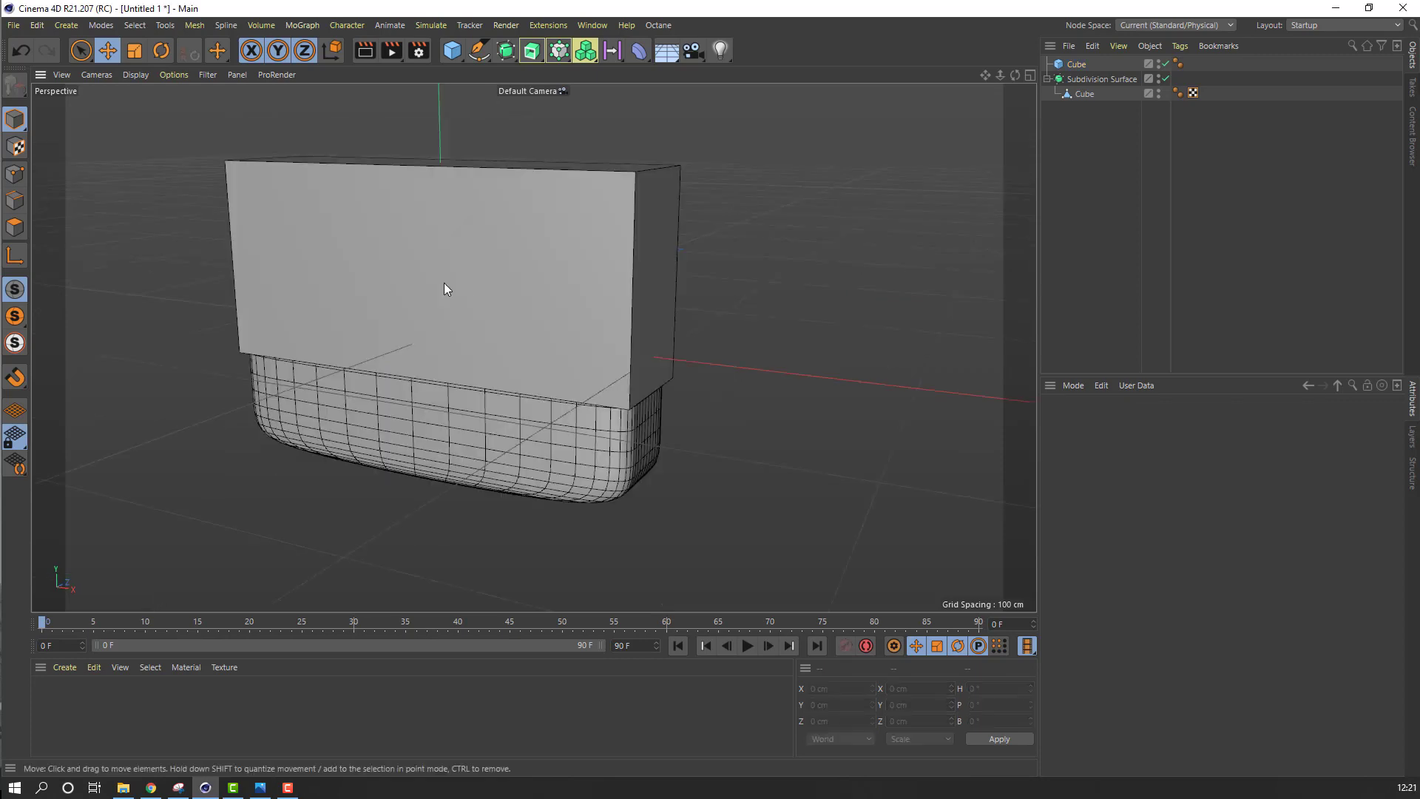
# Rename the upper, unsubdivided cube as Cube2
pyautogui.click(374, 186)
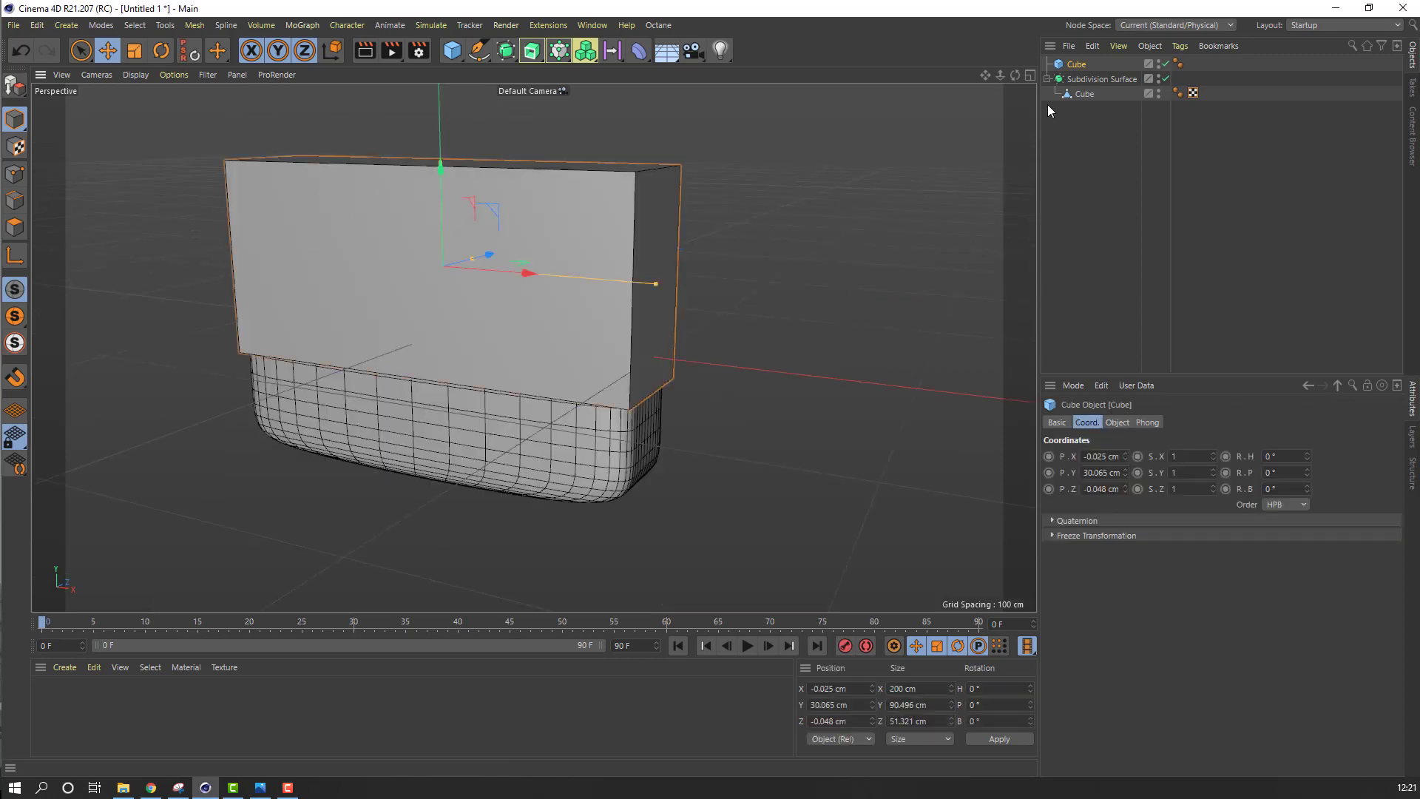
pyautogui.doubleClick(1081, 65)
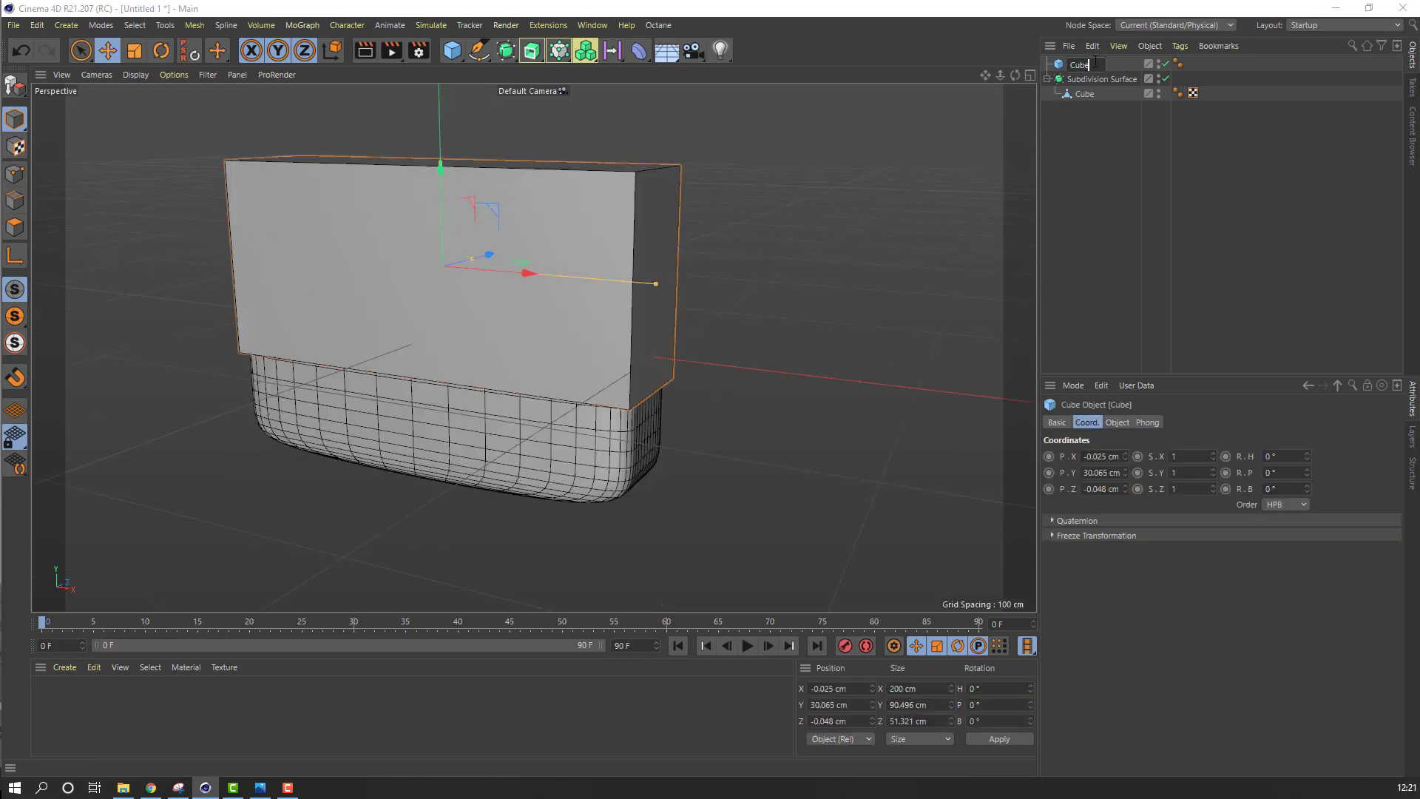
pyautogui.write('2')
pyautogui.press('Return')
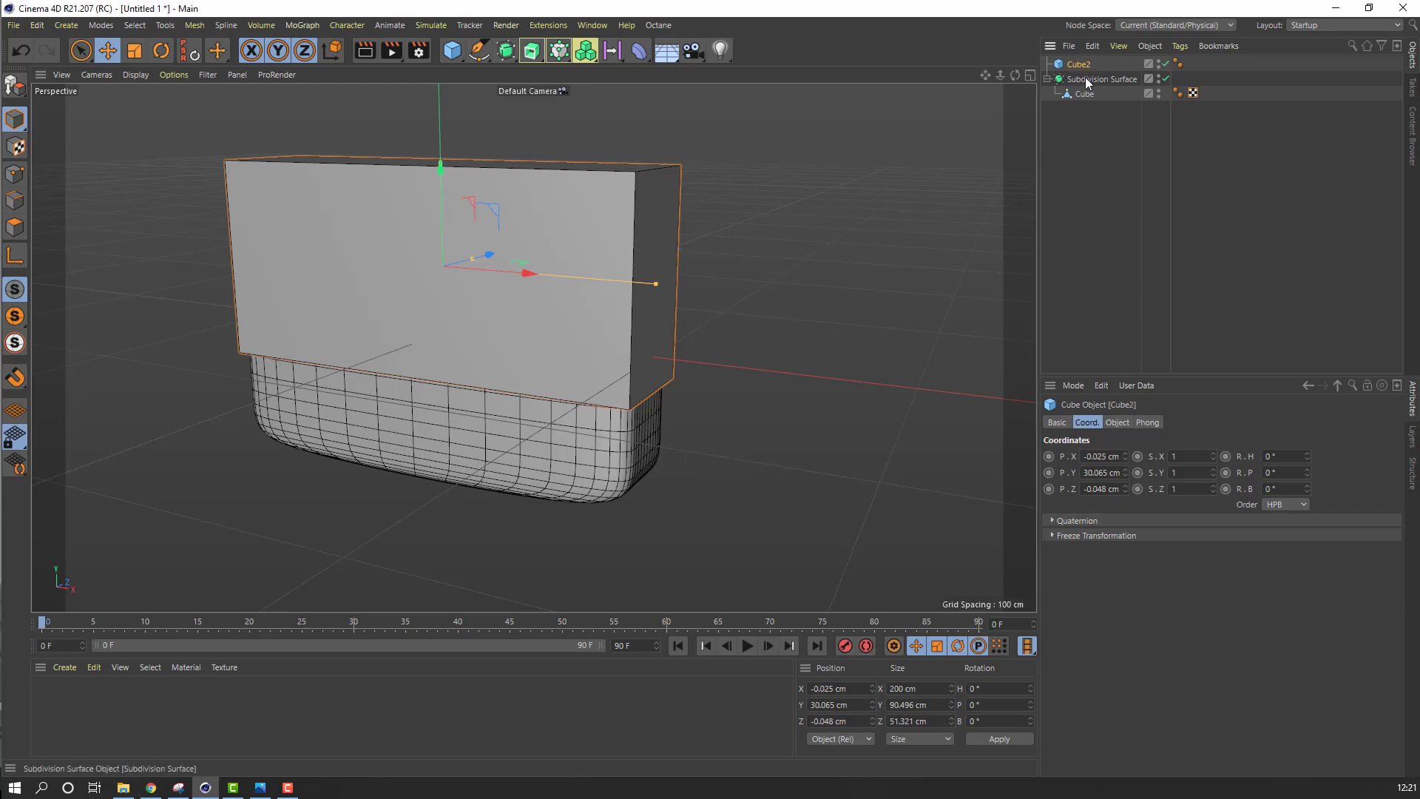
# Divide Cube2 into 4 segments in X and 4 segments in Y
pyautogui.click(1118, 423)
pyautogui.click(1216, 458)
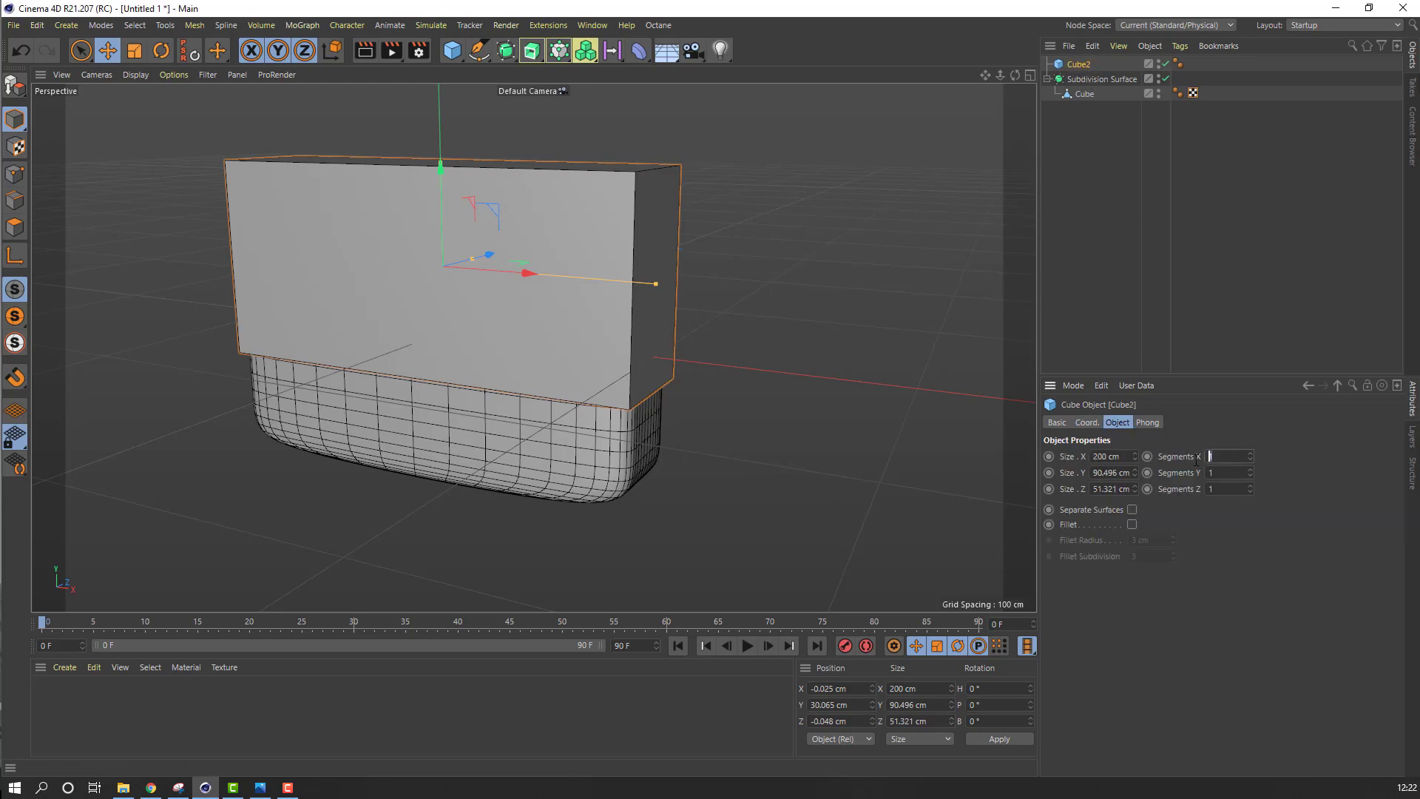
pyautogui.press('Tab')
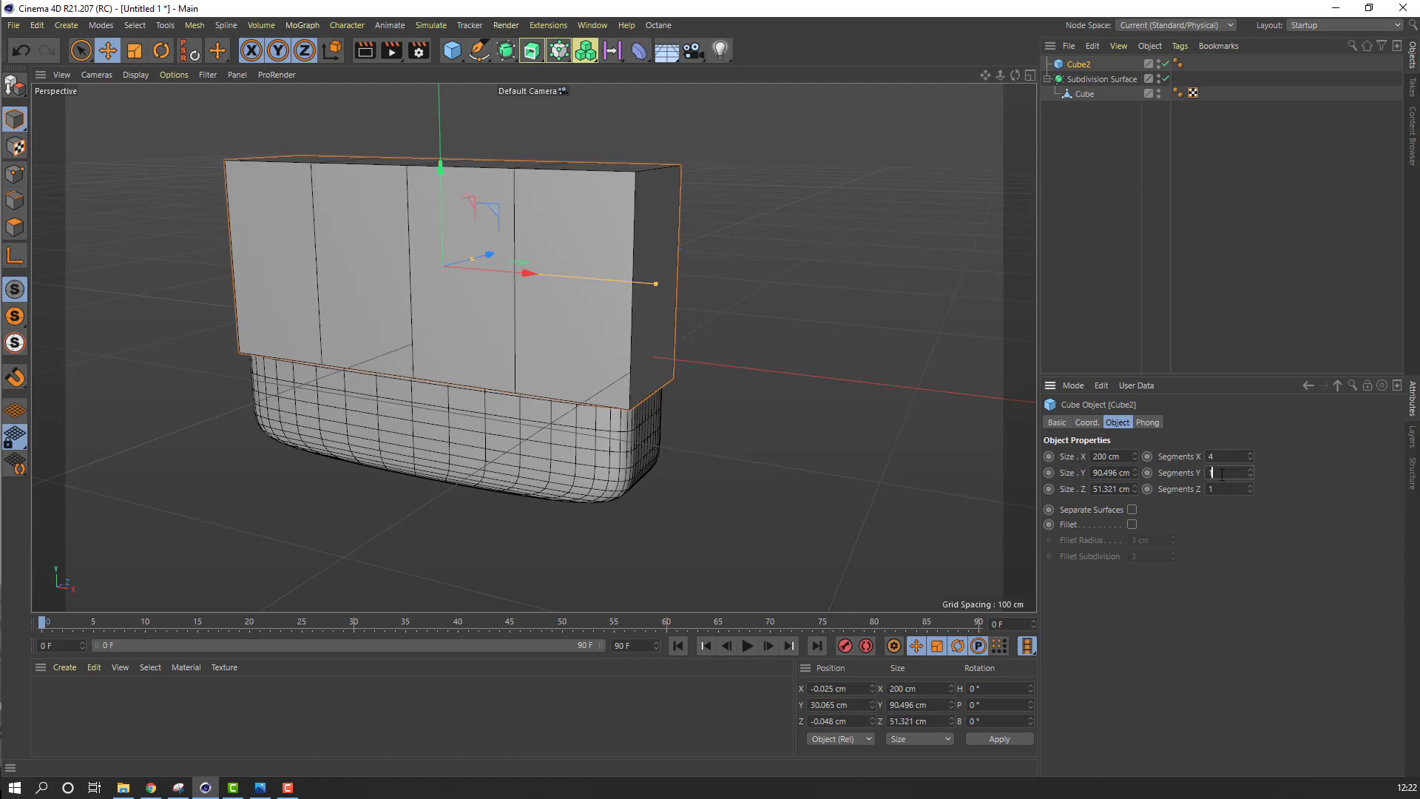
pyautogui.write('4')
pyautogui.press('Return')
# Widen Cube2 to about 203.4 cm and centre it around the rounded box at about X -1.3 cm, Z -0.5 cm
pyautogui.keyDown('alt'); pyautogui.moveTo(389, 374); pyautogui.dragTo(447, 392); pyautogui.keyUp('alt')
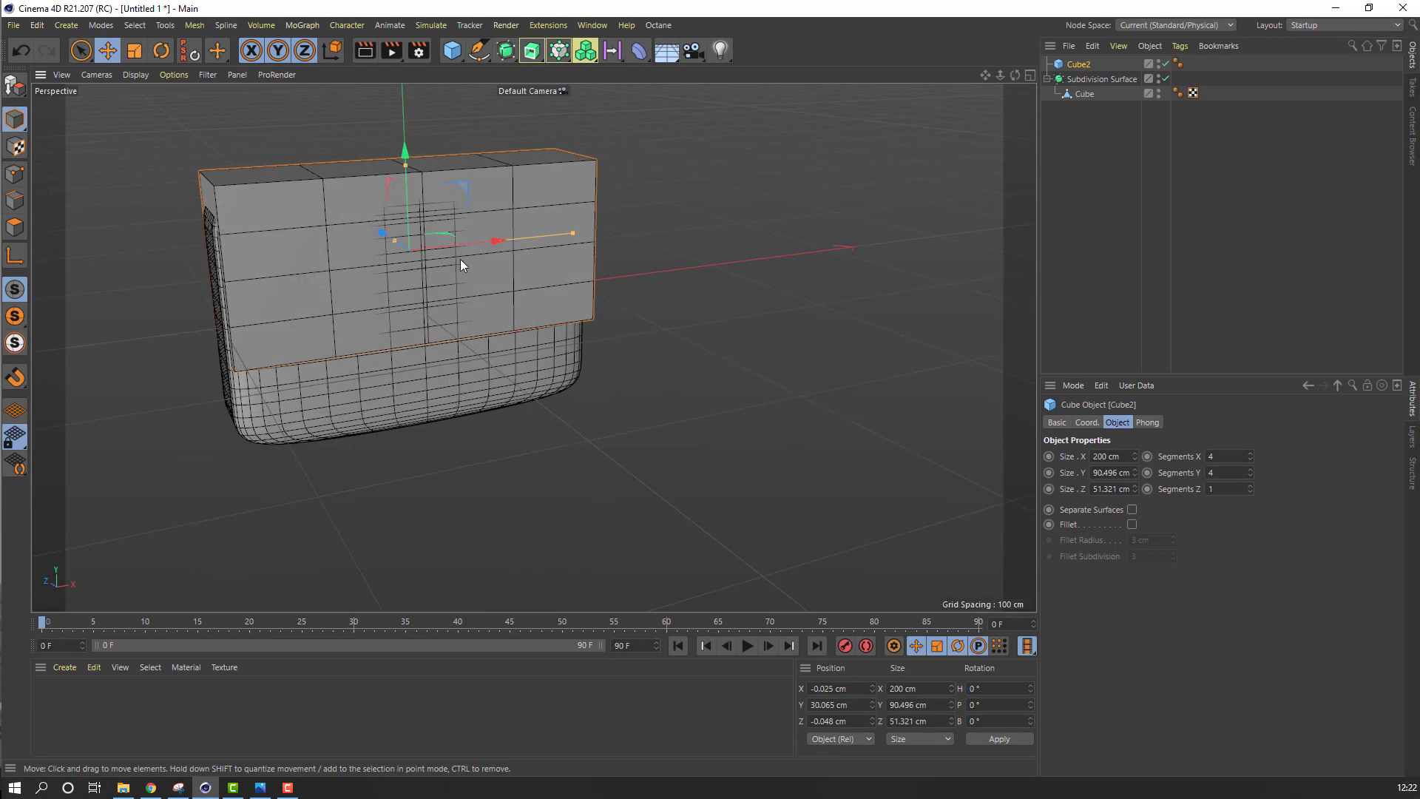
pyautogui.moveTo(473, 243); pyautogui.dragTo(472, 243)
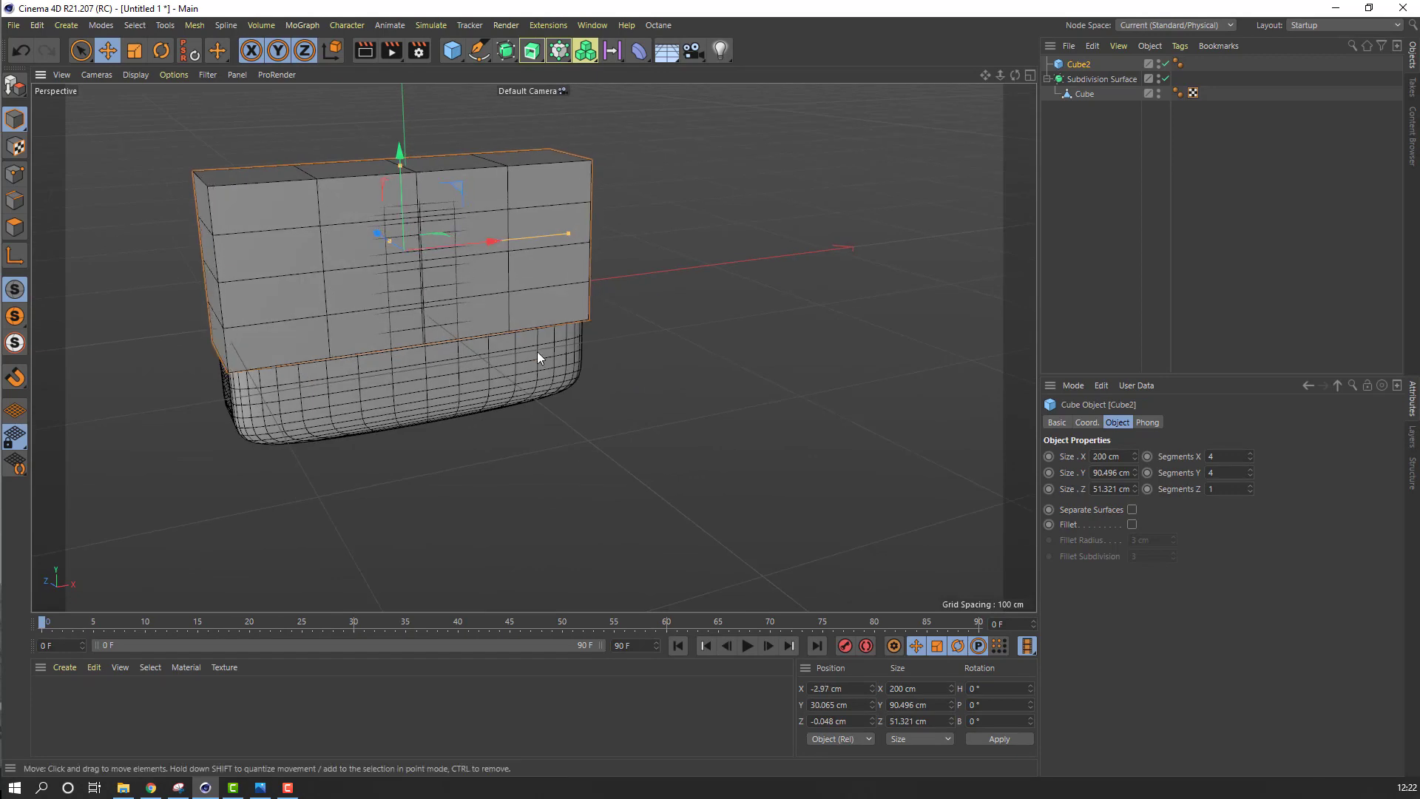
pyautogui.keyDown('alt'); pyautogui.moveTo(537, 352); pyautogui.dragTo(619, 256); pyautogui.keyUp('alt')
pyautogui.keyDown('alt'); pyautogui.moveTo(460, 330); pyautogui.dragTo(443, 322); pyautogui.keyUp('alt')
pyautogui.moveTo(539, 252); pyautogui.dragTo(371, 316)
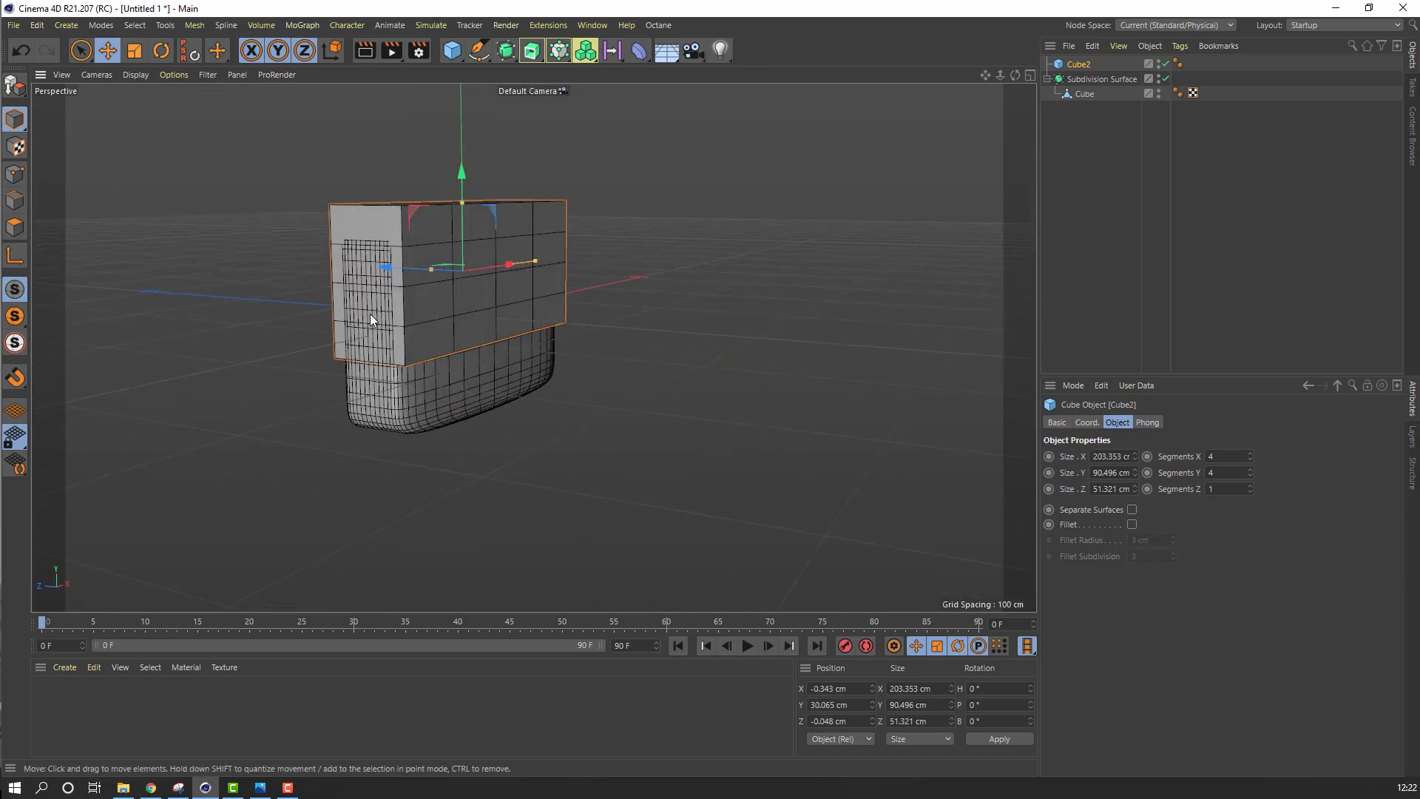
pyautogui.moveTo(513, 264); pyautogui.dragTo(508, 262)
pyautogui.keyDown('alt'); pyautogui.moveTo(552, 318); pyautogui.dragTo(664, 403); pyautogui.keyUp('alt')
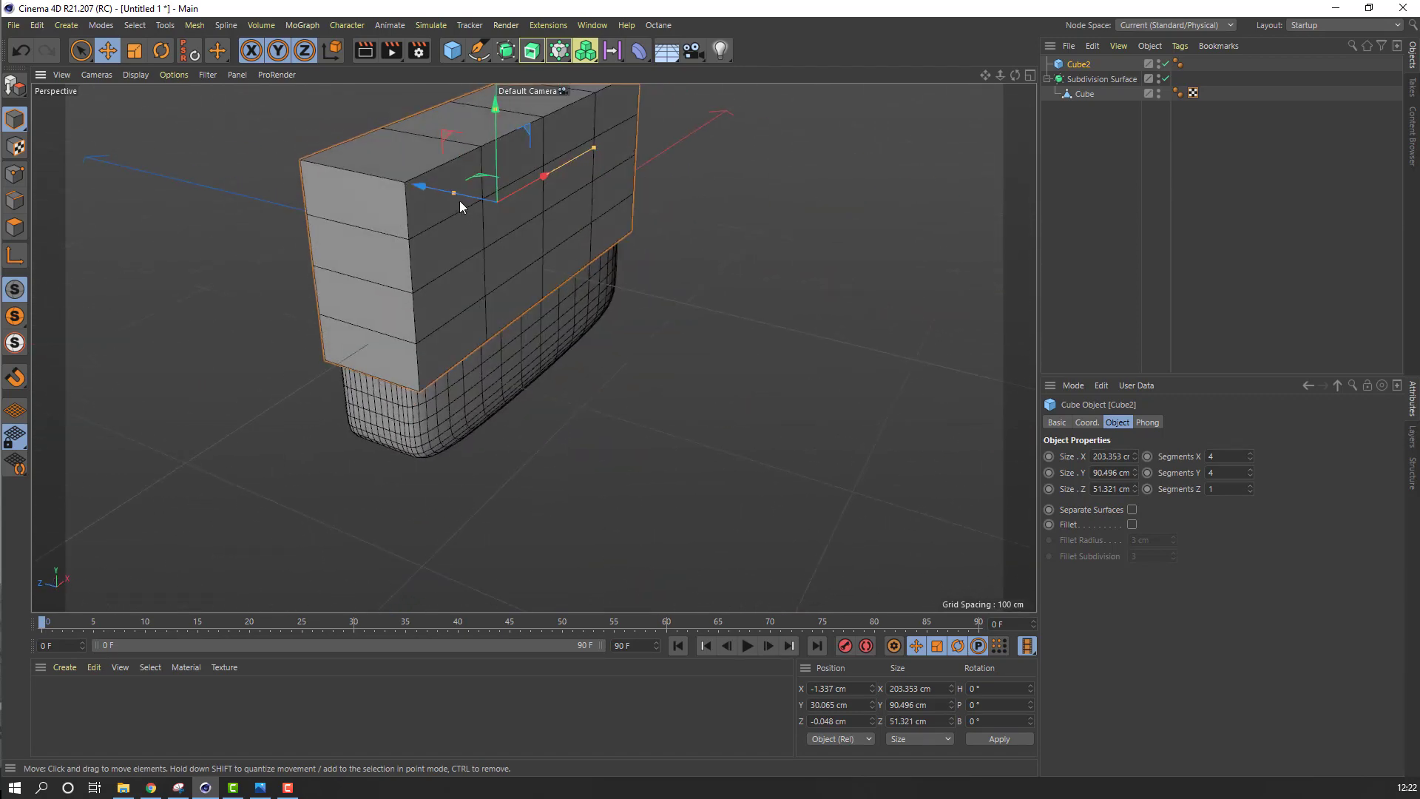
pyautogui.moveTo(431, 189); pyautogui.dragTo(434, 189)
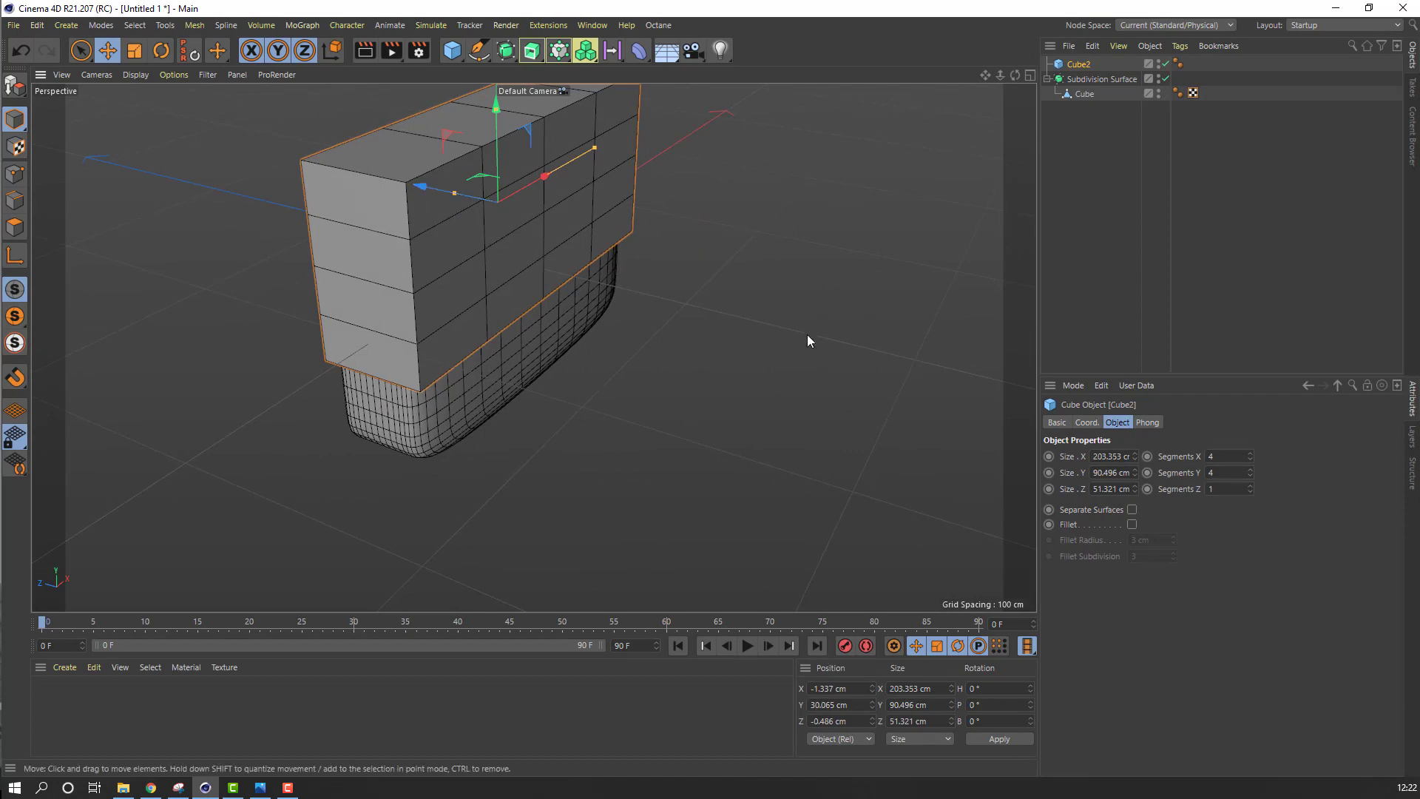
pyautogui.keyDown('alt'); pyautogui.moveTo(807, 335); pyautogui.dragTo(451, 330); pyautogui.keyUp('alt')
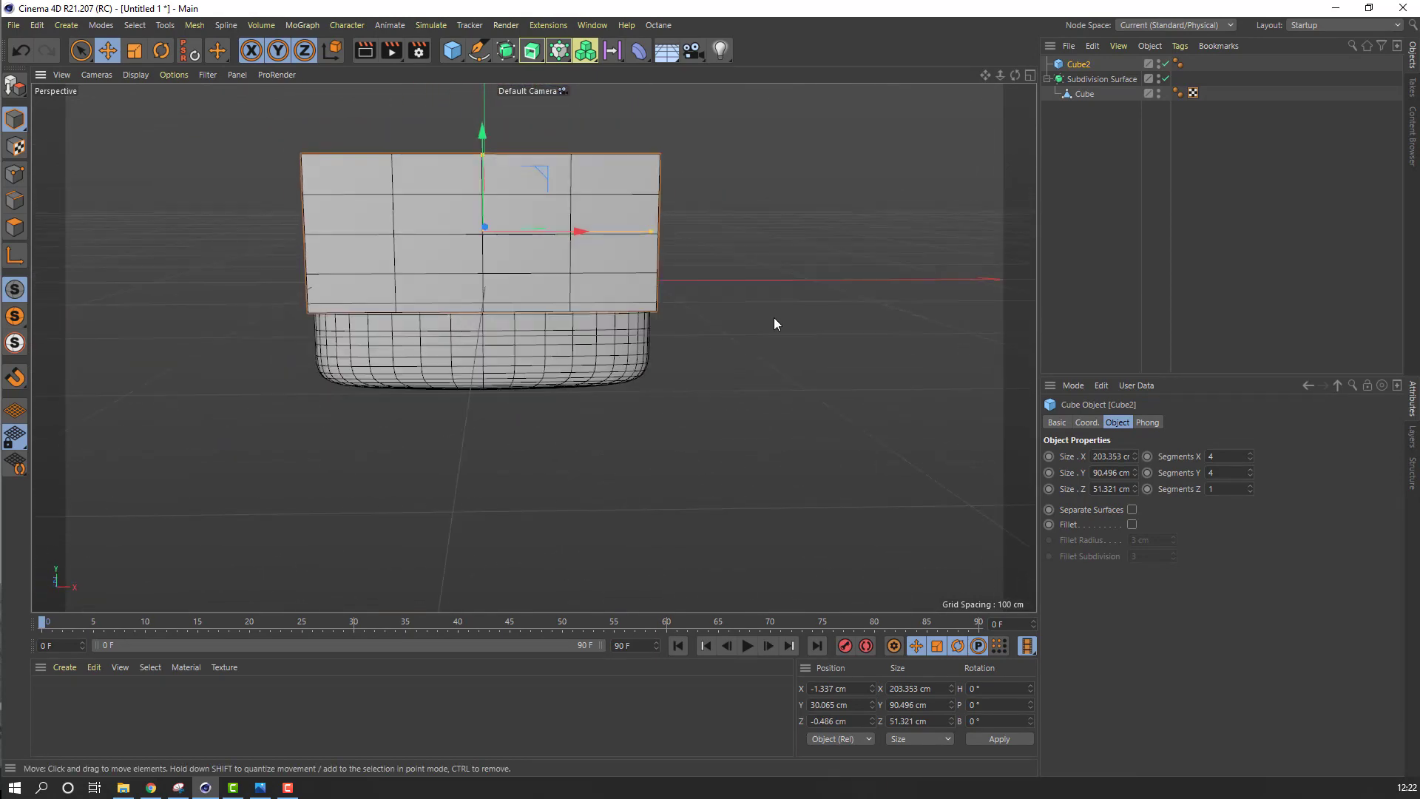
# Switch to the four-view layout, clear the selection and examine both objects' outlines in the front view
pyautogui.click(1029, 76)
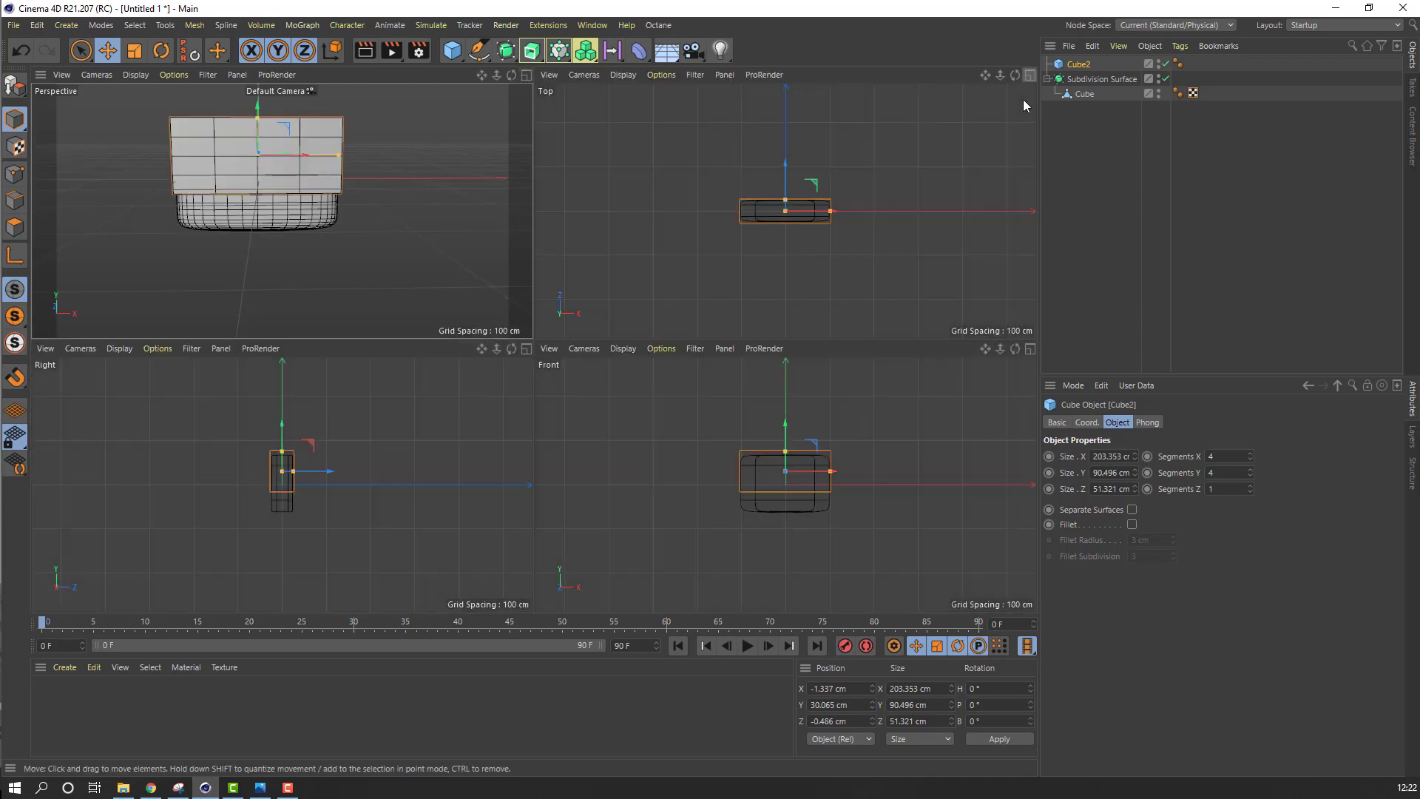
pyautogui.click(674, 400)
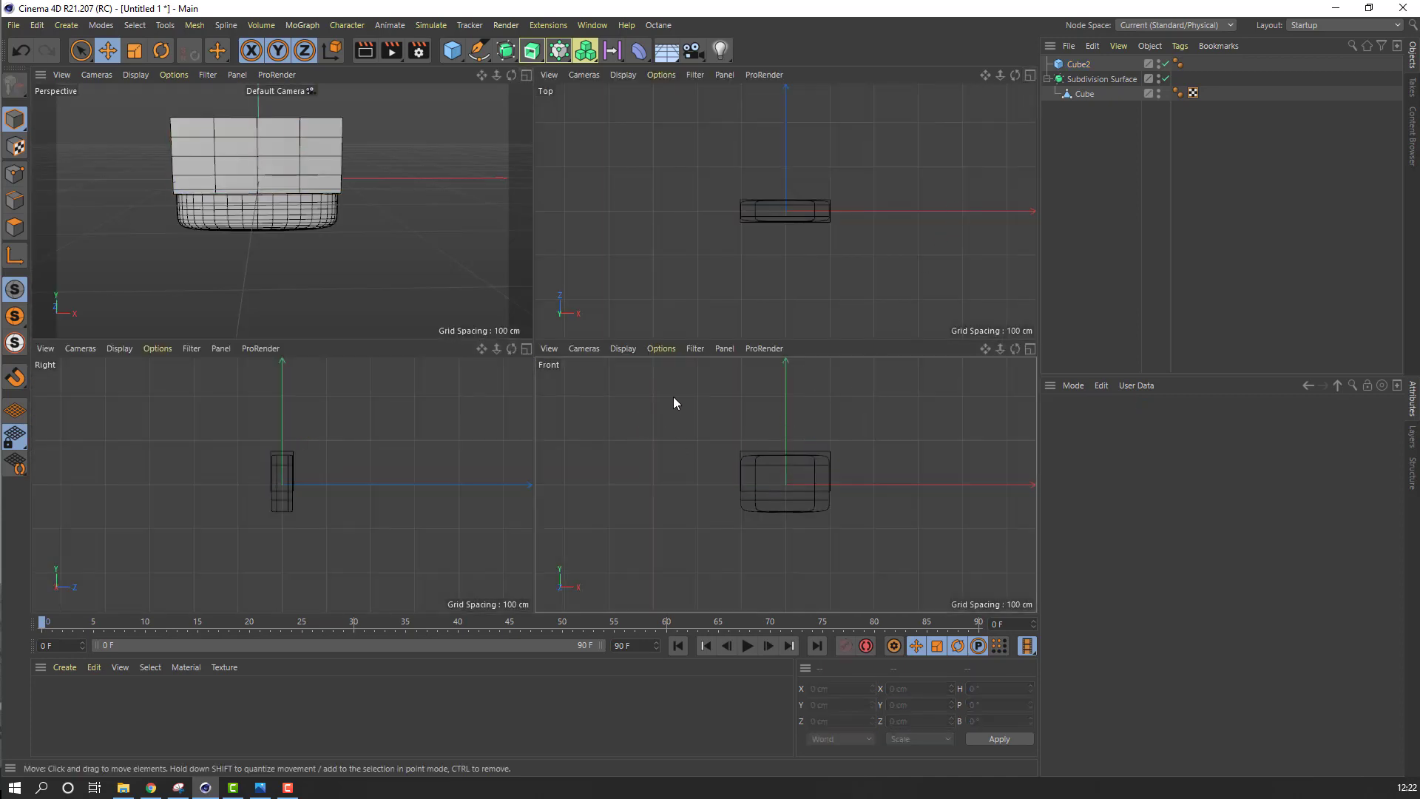
pyautogui.scroll(5, 753, 464)
pyautogui.scroll(3, 821, 492)
pyautogui.scroll(-3, 798, 473)
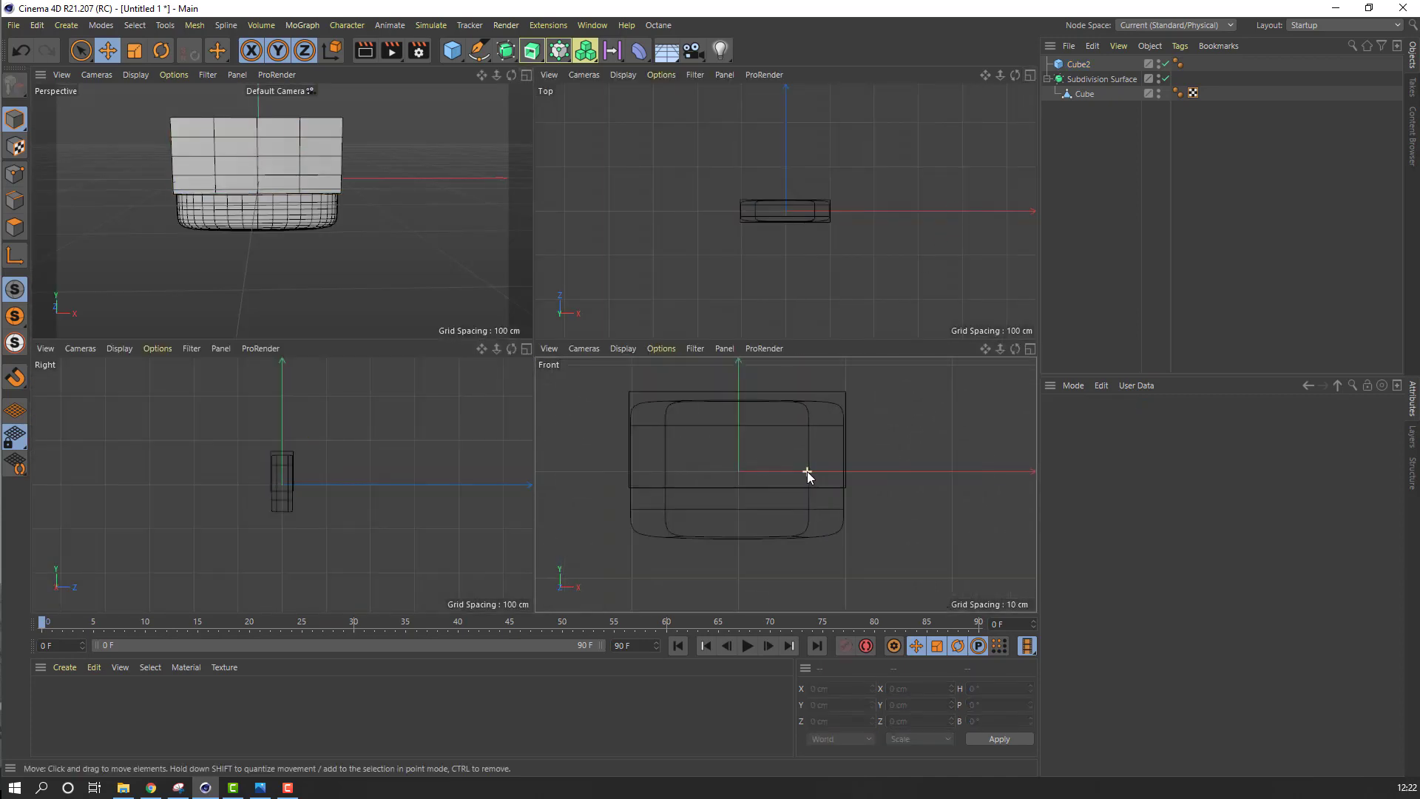
# Convert Cube2 into an editable polygon object, enter point mode and enlarge the front view
pyautogui.click(315, 147)
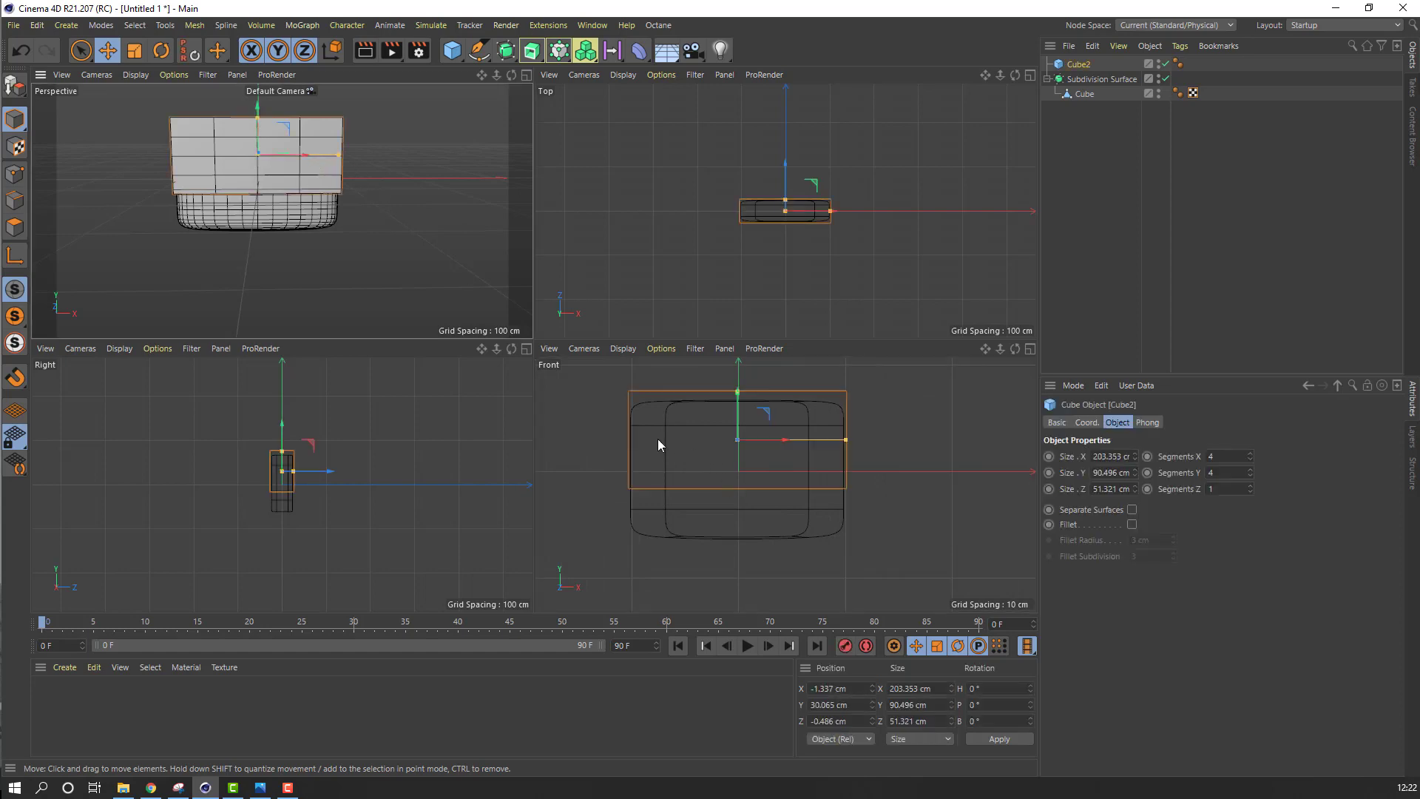
pyautogui.click(14, 87)
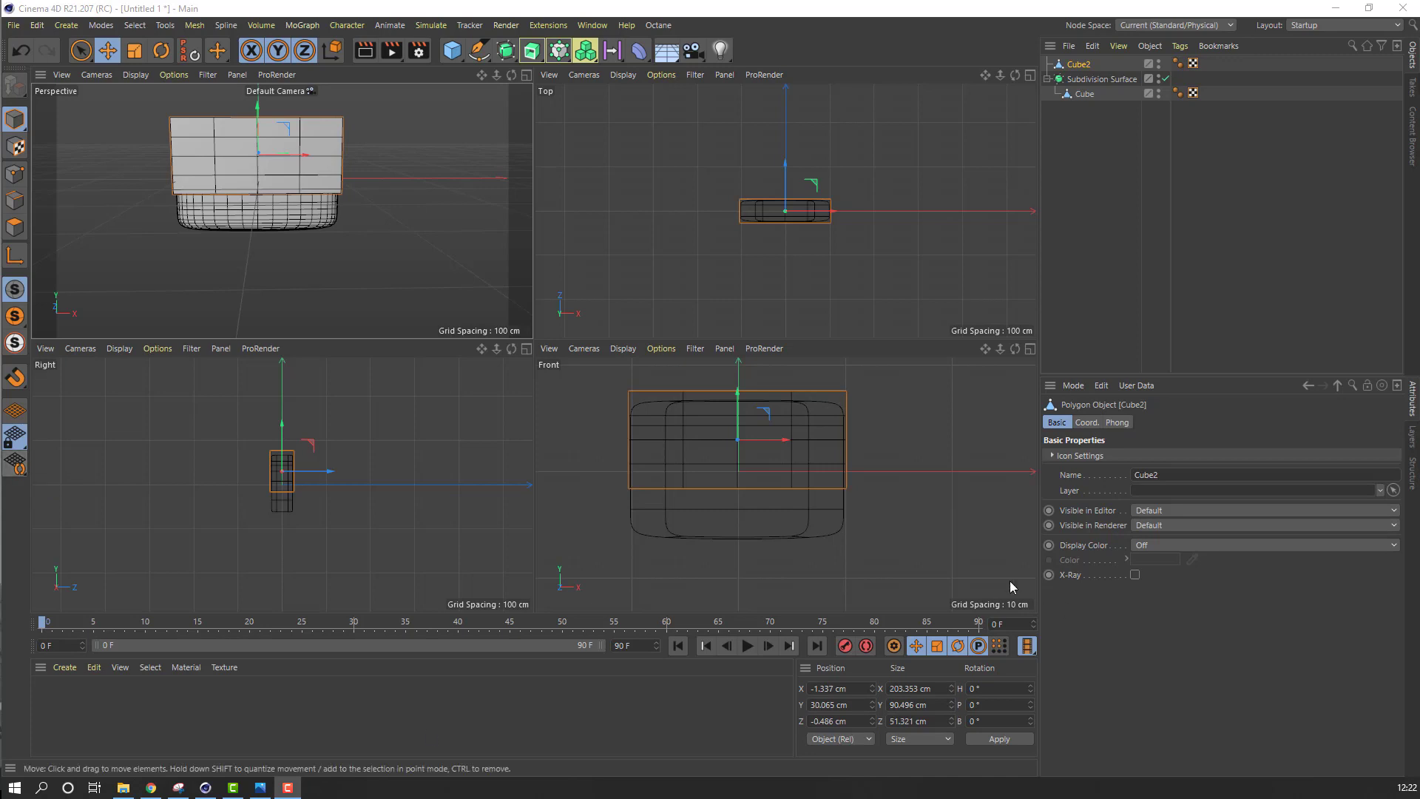
pyautogui.click(15, 174)
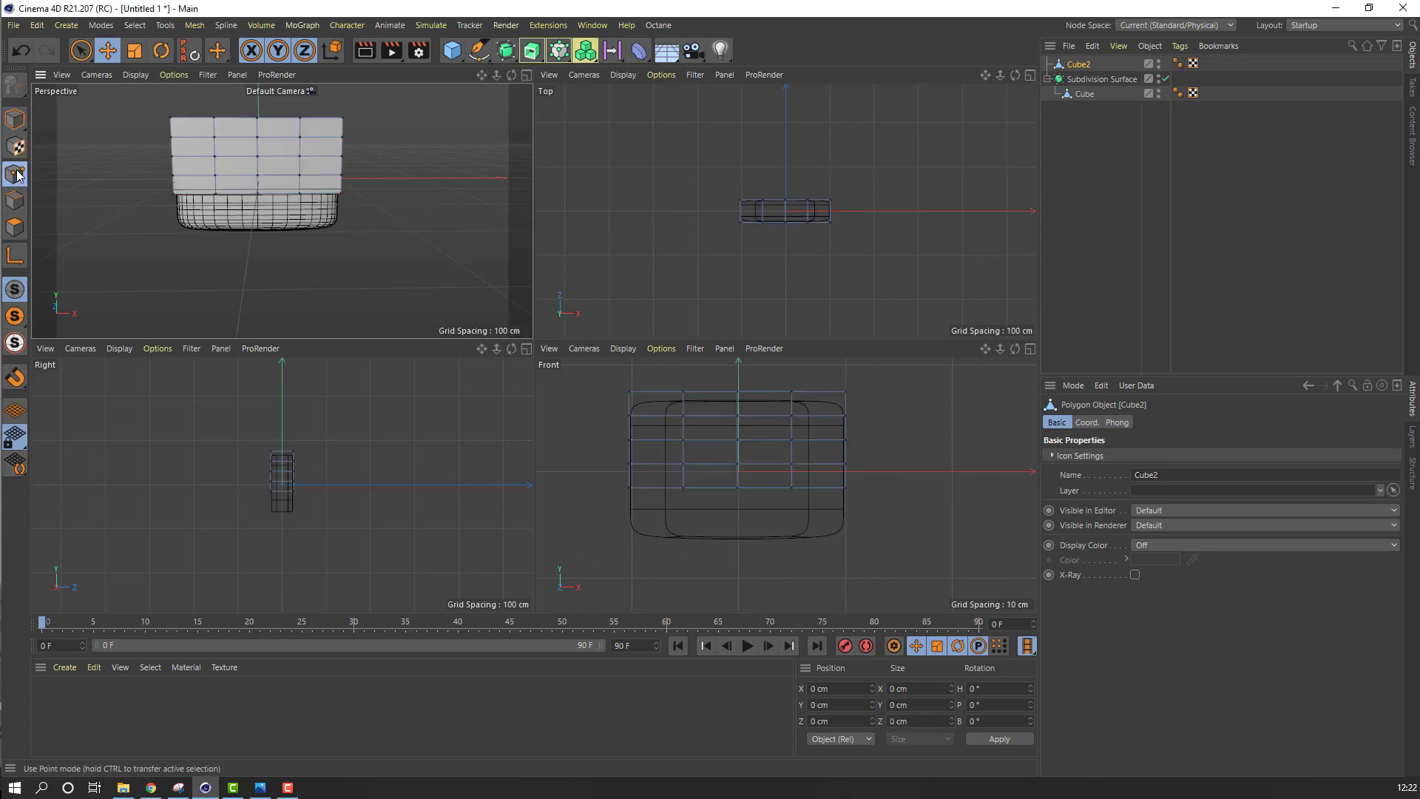
pyautogui.click(1030, 348)
pyautogui.scroll(-3, 517, 362)
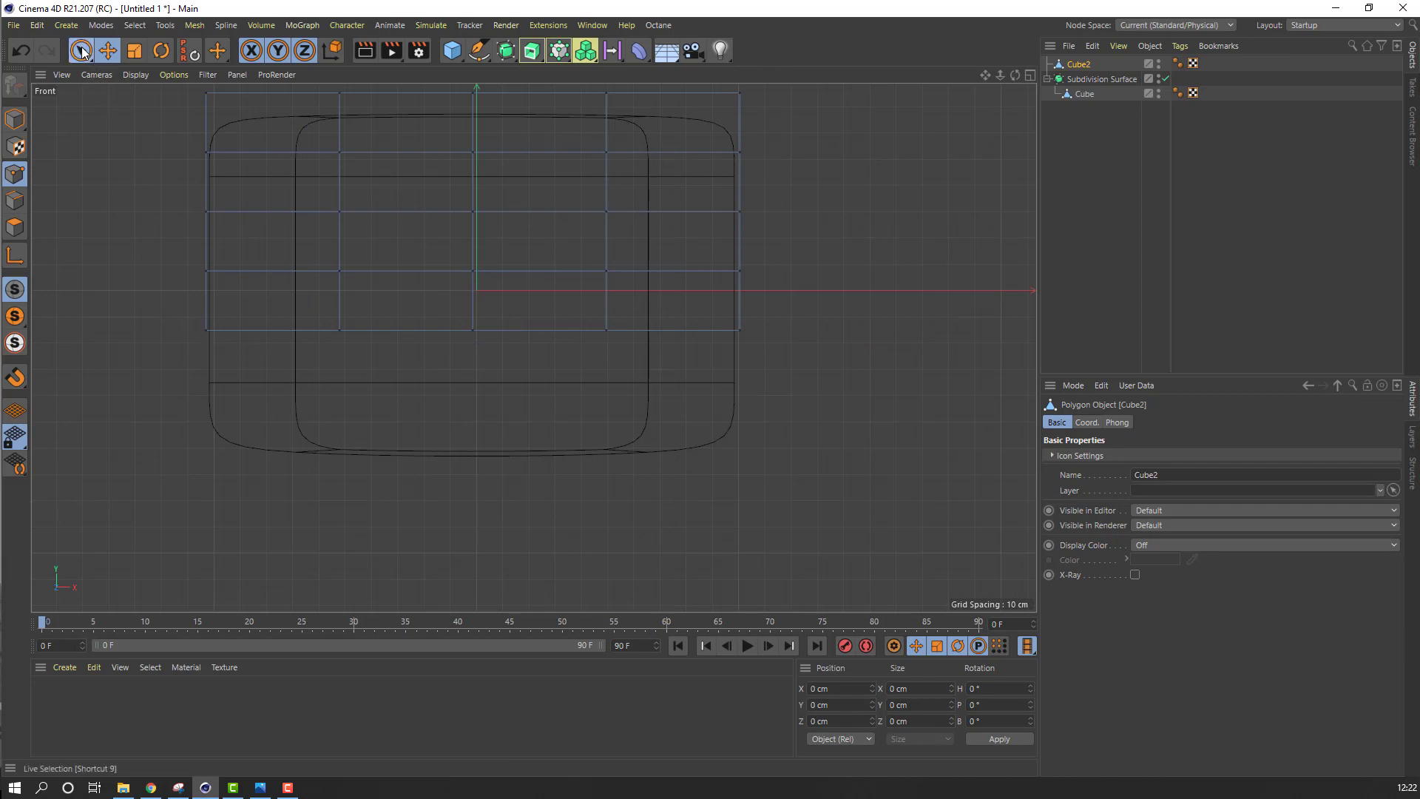
# Raise Cube2's two bottom corner points with rectangle selection, and raise the inner bottom points beside them by a smaller amount
pyautogui.moveTo(83, 52); pyautogui.dragTo(167, 99)
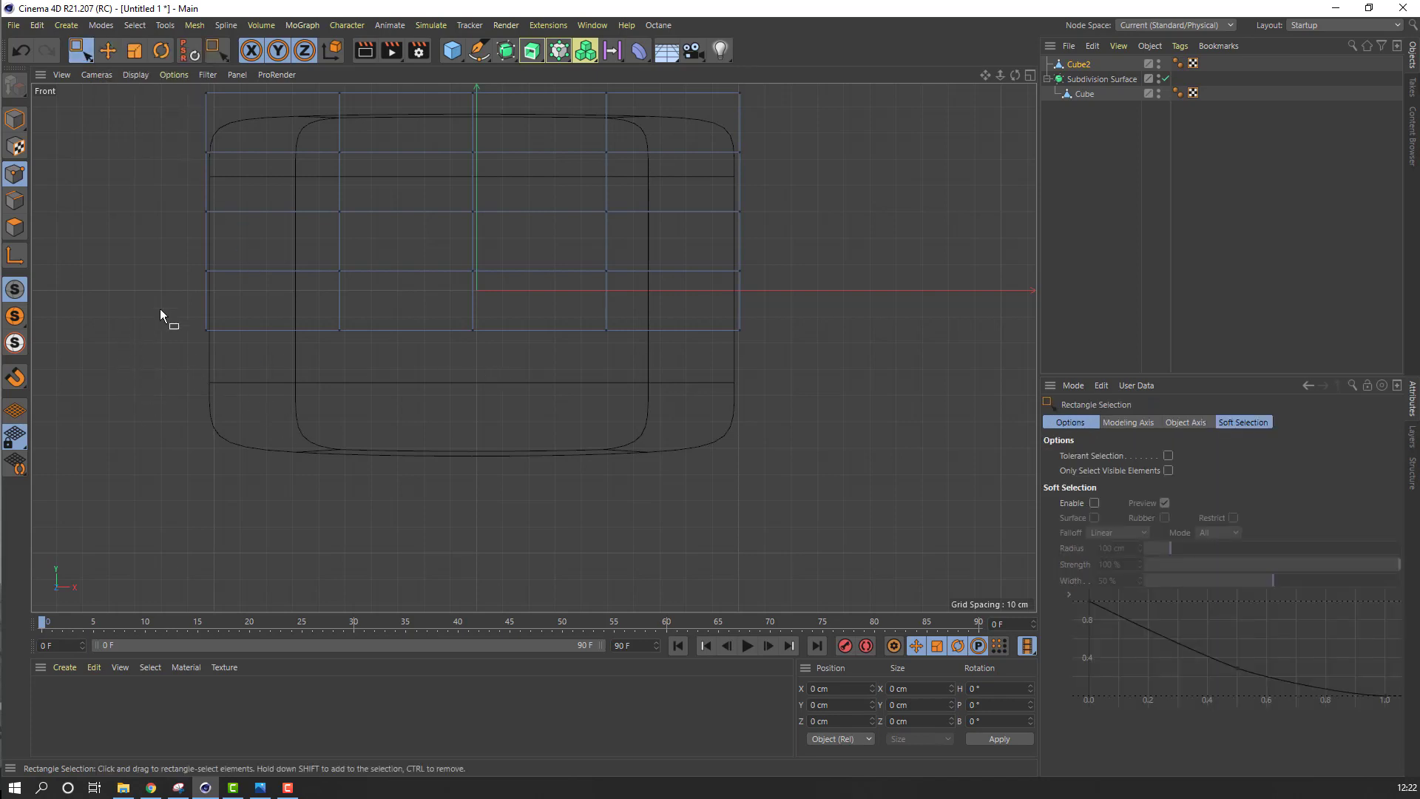
pyautogui.moveTo(121, 292); pyautogui.dragTo(258, 350)
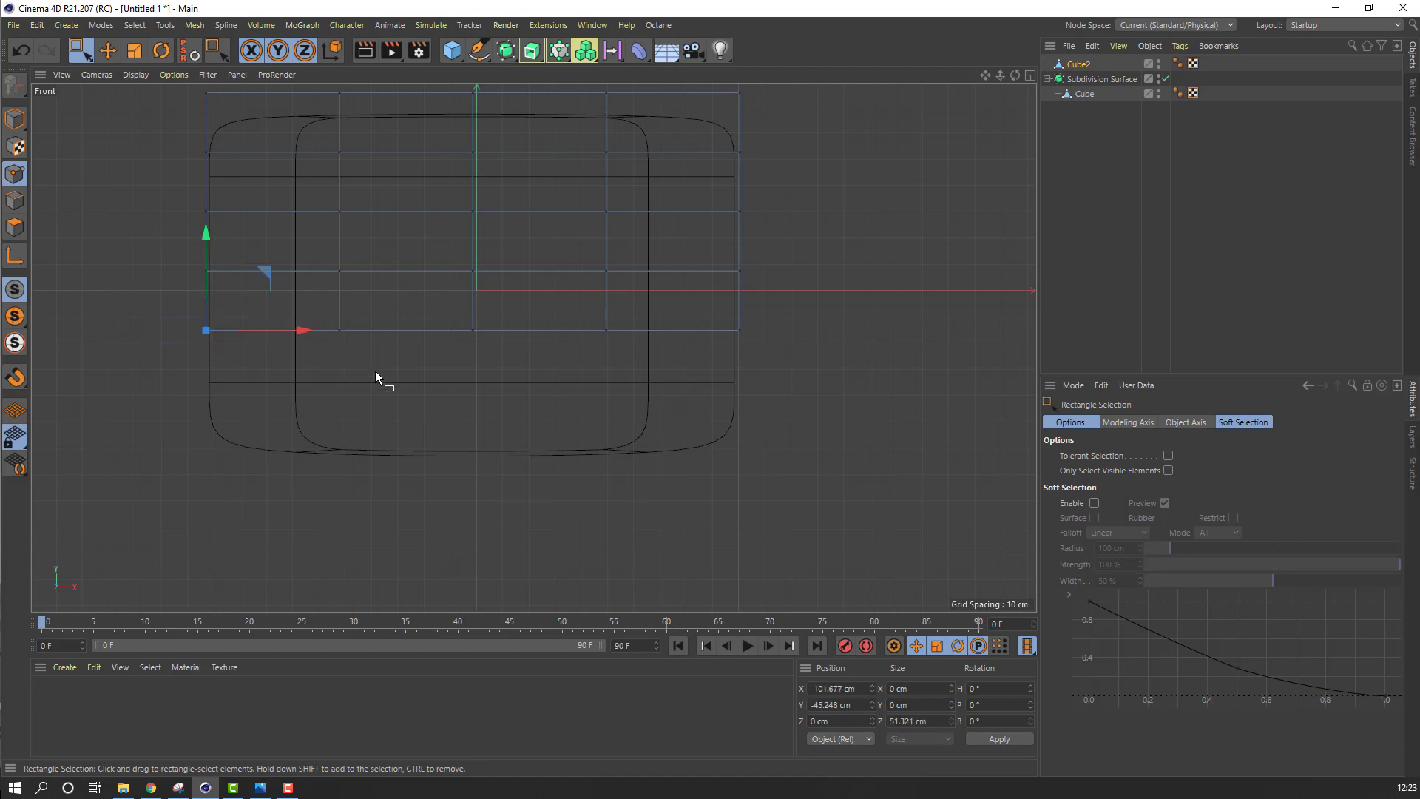
pyautogui.keyDown('shift'); pyautogui.moveTo(783, 316); pyautogui.dragTo(710, 349); pyautogui.keyUp('shift')
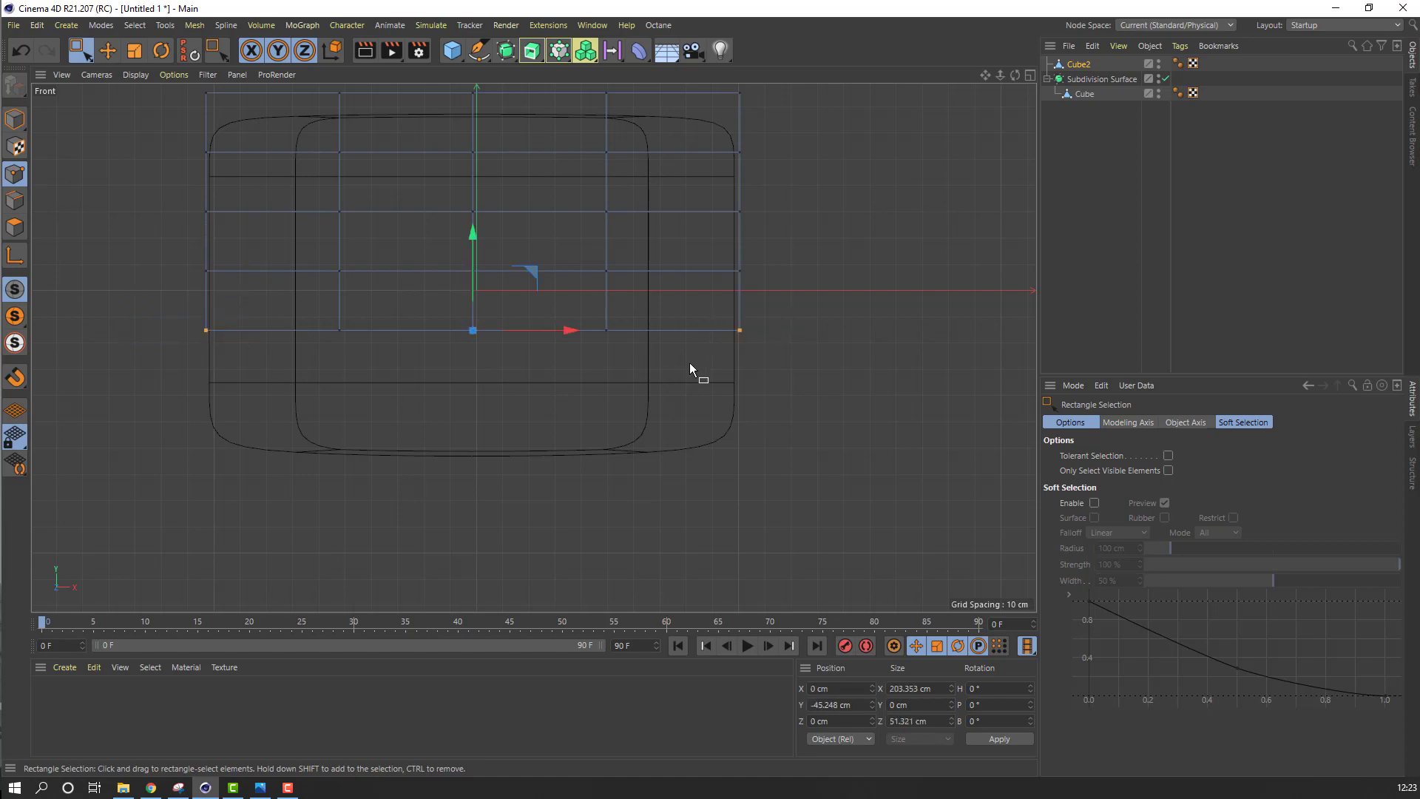
pyautogui.moveTo(476, 270); pyautogui.dragTo(482, 241)
pyautogui.moveTo(585, 352); pyautogui.dragTo(581, 354)
pyautogui.keyDown('shift'); pyautogui.moveTo(367, 318); pyautogui.dragTo(319, 347); pyautogui.keyUp('shift')
pyautogui.moveTo(476, 273); pyautogui.dragTo(478, 257)
# Raise the centre points of Cube2's two lowest rows, bringing the bottom one to about Y -32.6 cm
pyautogui.moveTo(450, 342); pyautogui.dragTo(450, 342)
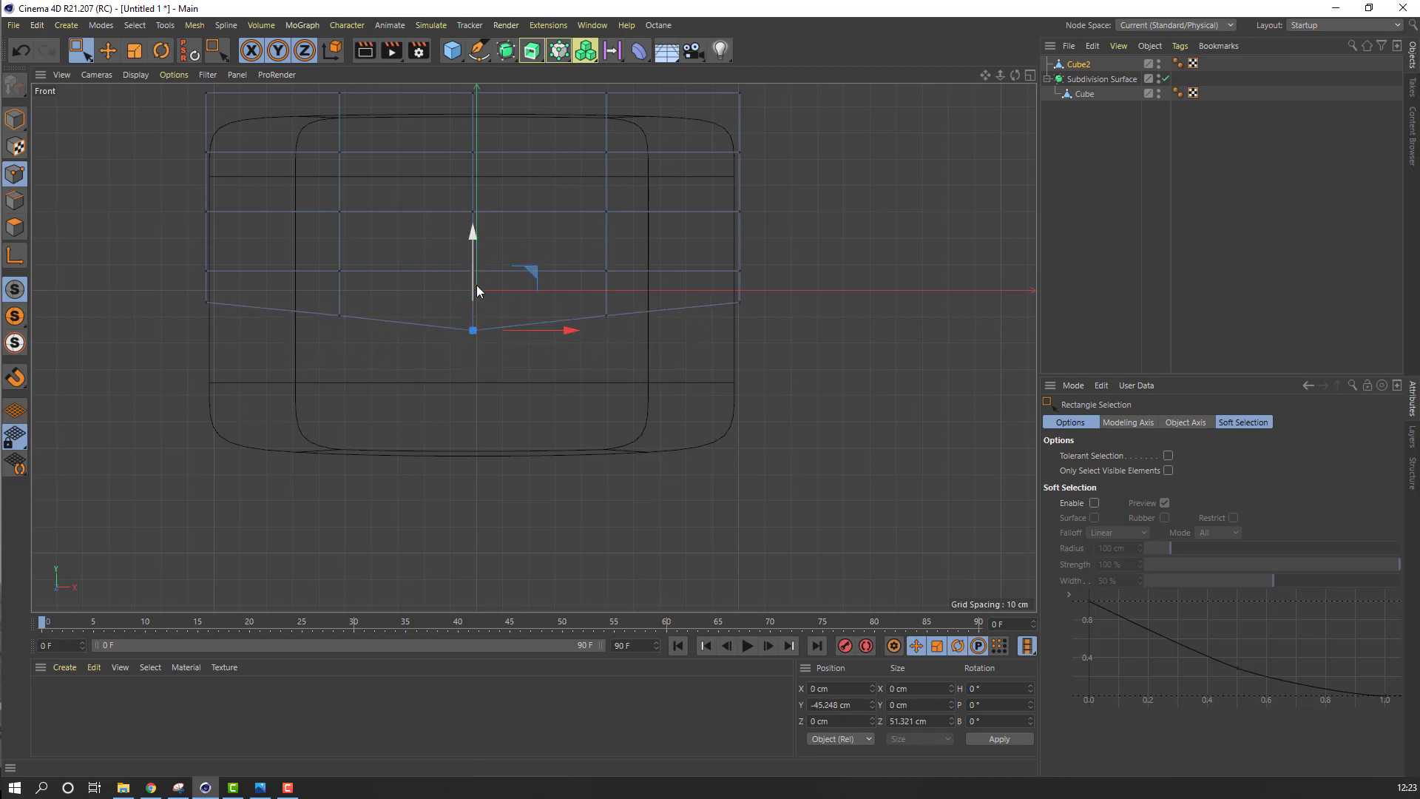
pyautogui.moveTo(477, 285)
pyautogui.mouseDown()
pyautogui.moveTo(477, 246)
pyautogui.moveTo(468, 278)
pyautogui.moveTo(472, 254)
pyautogui.moveTo(488, 281)
pyautogui.mouseUp()
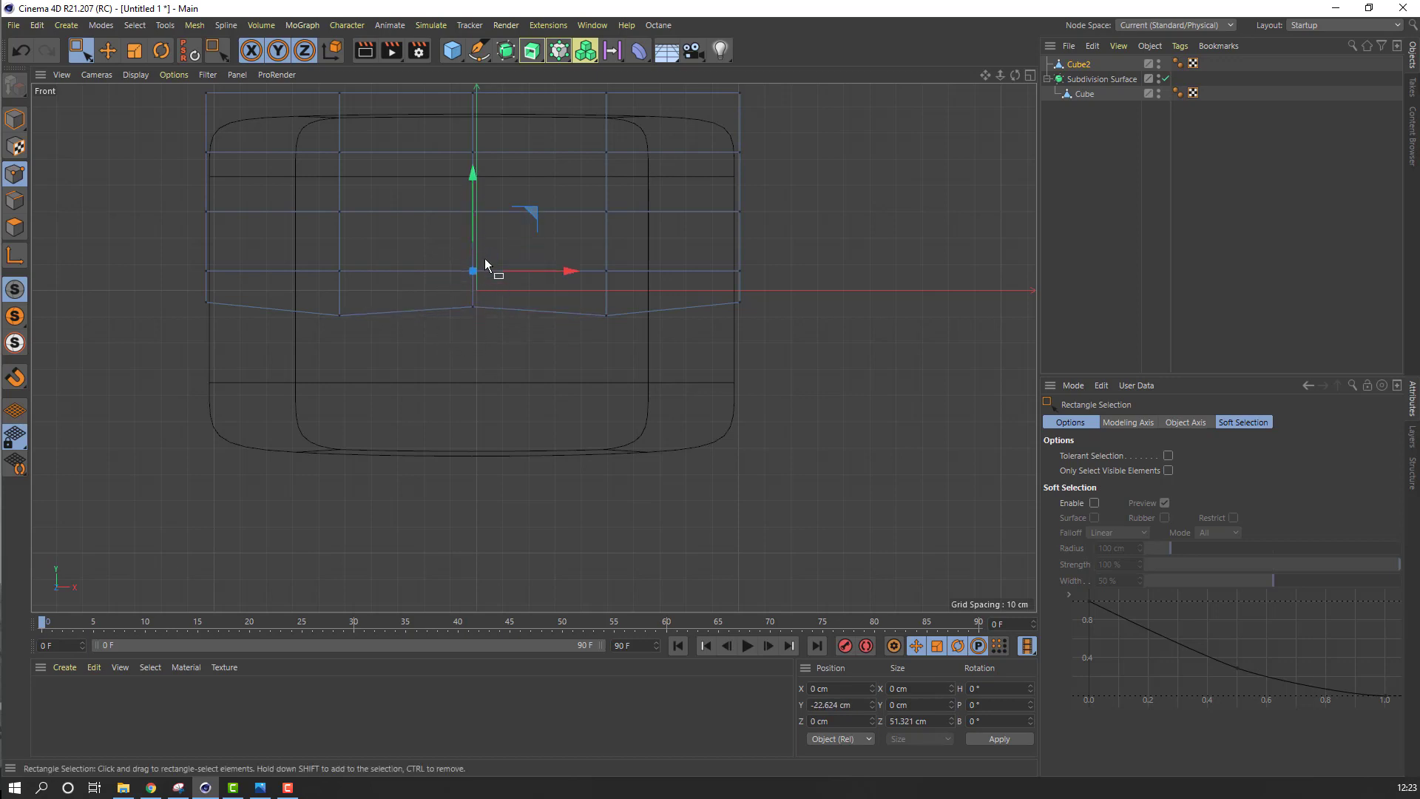
pyautogui.moveTo(470, 230); pyautogui.dragTo(473, 209)
pyautogui.moveTo(454, 293); pyautogui.dragTo(511, 327)
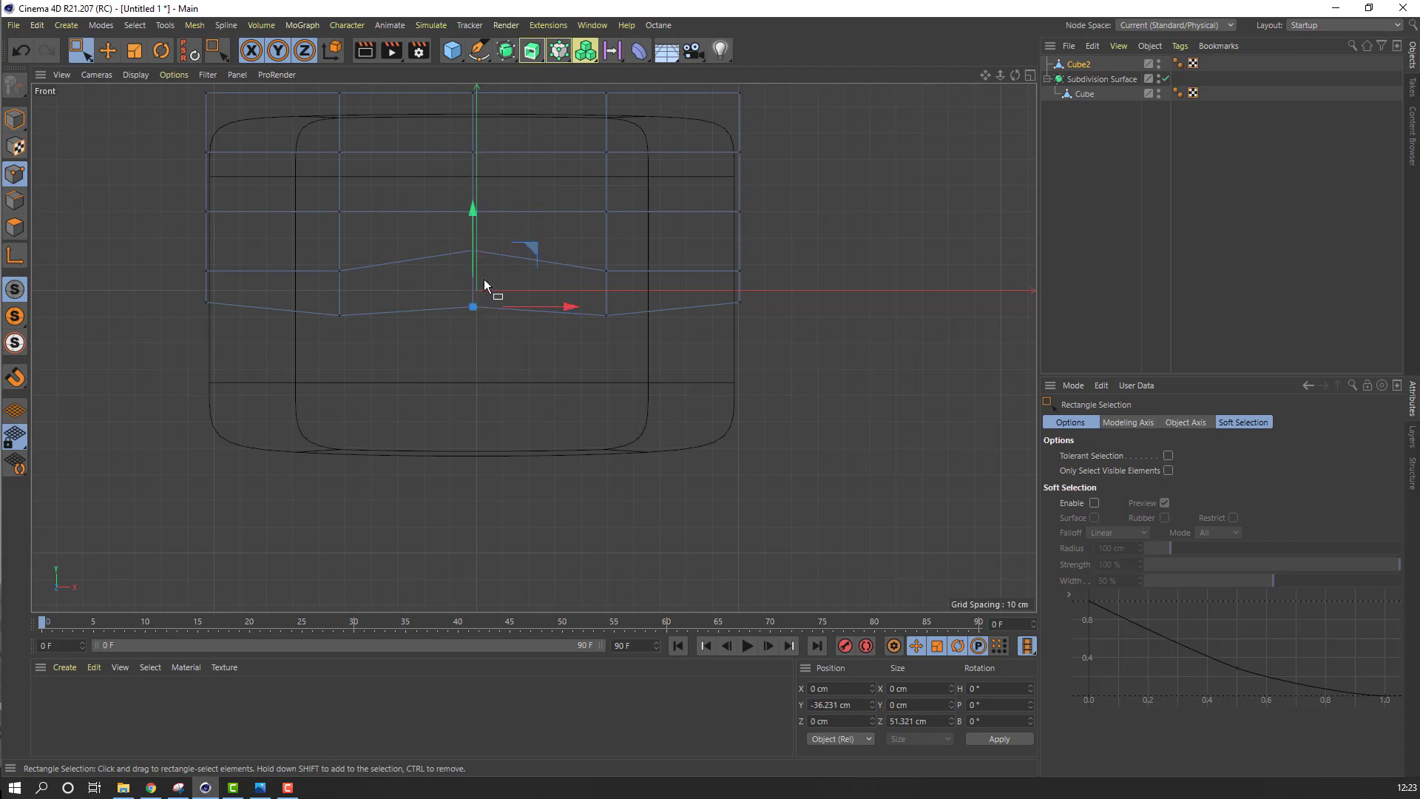
pyautogui.moveTo(472, 261); pyautogui.dragTo(471, 251)
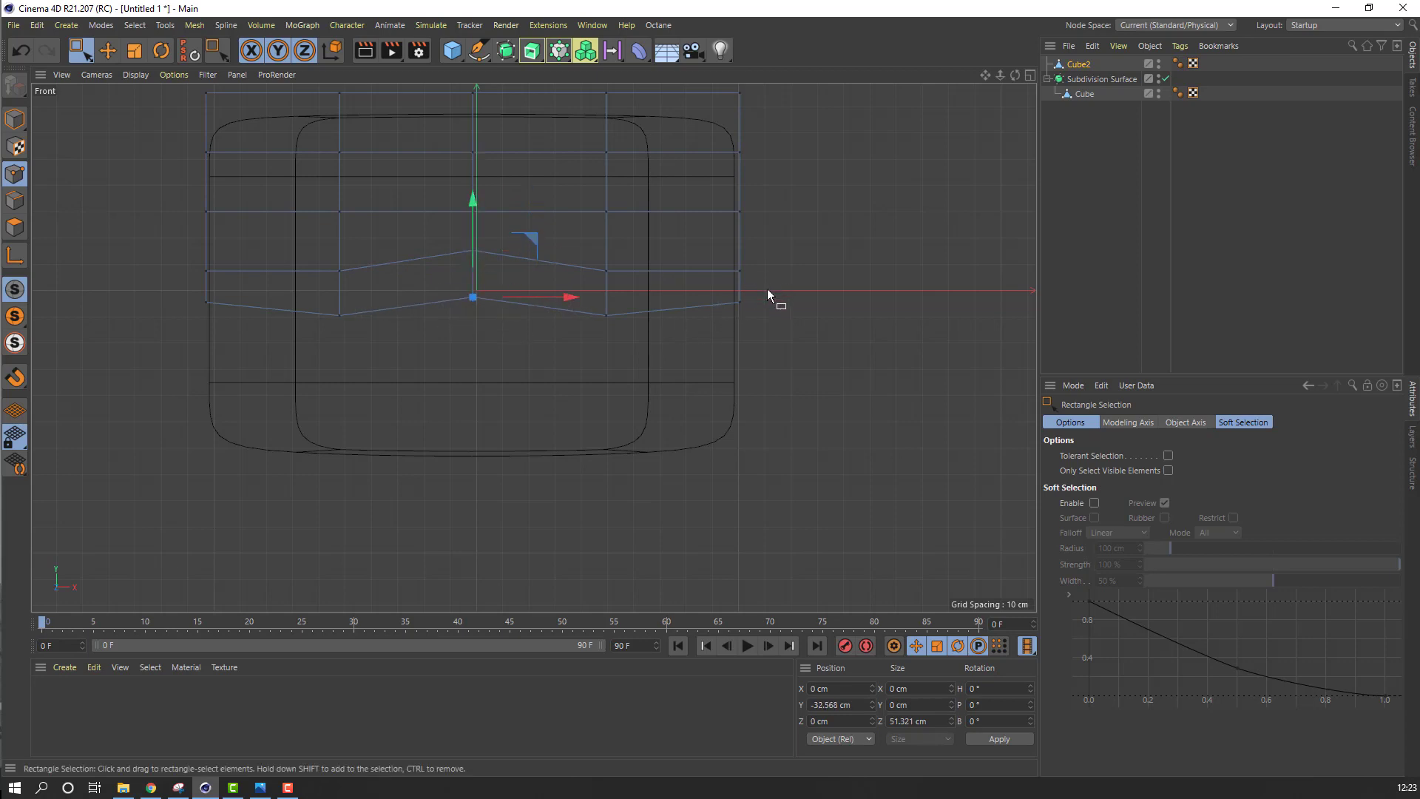
# Raise the points of Cube2's two lowest rows on both sides of the centre column
pyautogui.moveTo(766, 288); pyautogui.dragTo(613, 317)
pyautogui.moveTo(670, 232); pyautogui.dragTo(673, 202)
pyautogui.moveTo(178, 244); pyautogui.dragTo(410, 340)
pyautogui.moveTo(273, 239); pyautogui.dragTo(281, 207)
# Lower the centre points of the two lowest rows into a V shape and fine-tune the heights of the inner bottom points
pyautogui.moveTo(444, 235); pyautogui.dragTo(508, 347)
pyautogui.moveTo(472, 211); pyautogui.dragTo(464, 232)
pyautogui.click(339, 288)
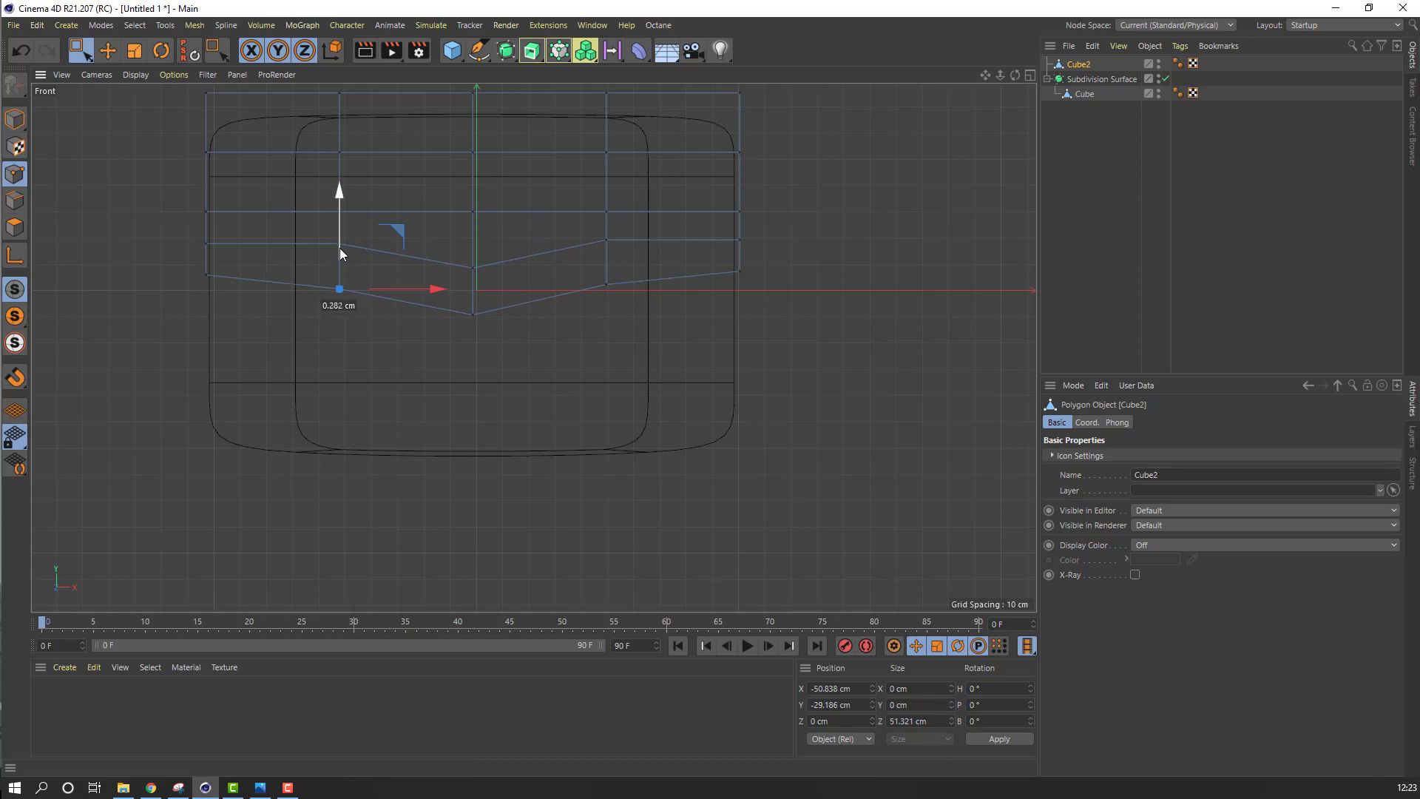
pyautogui.moveTo(629, 306); pyautogui.dragTo(606, 253)
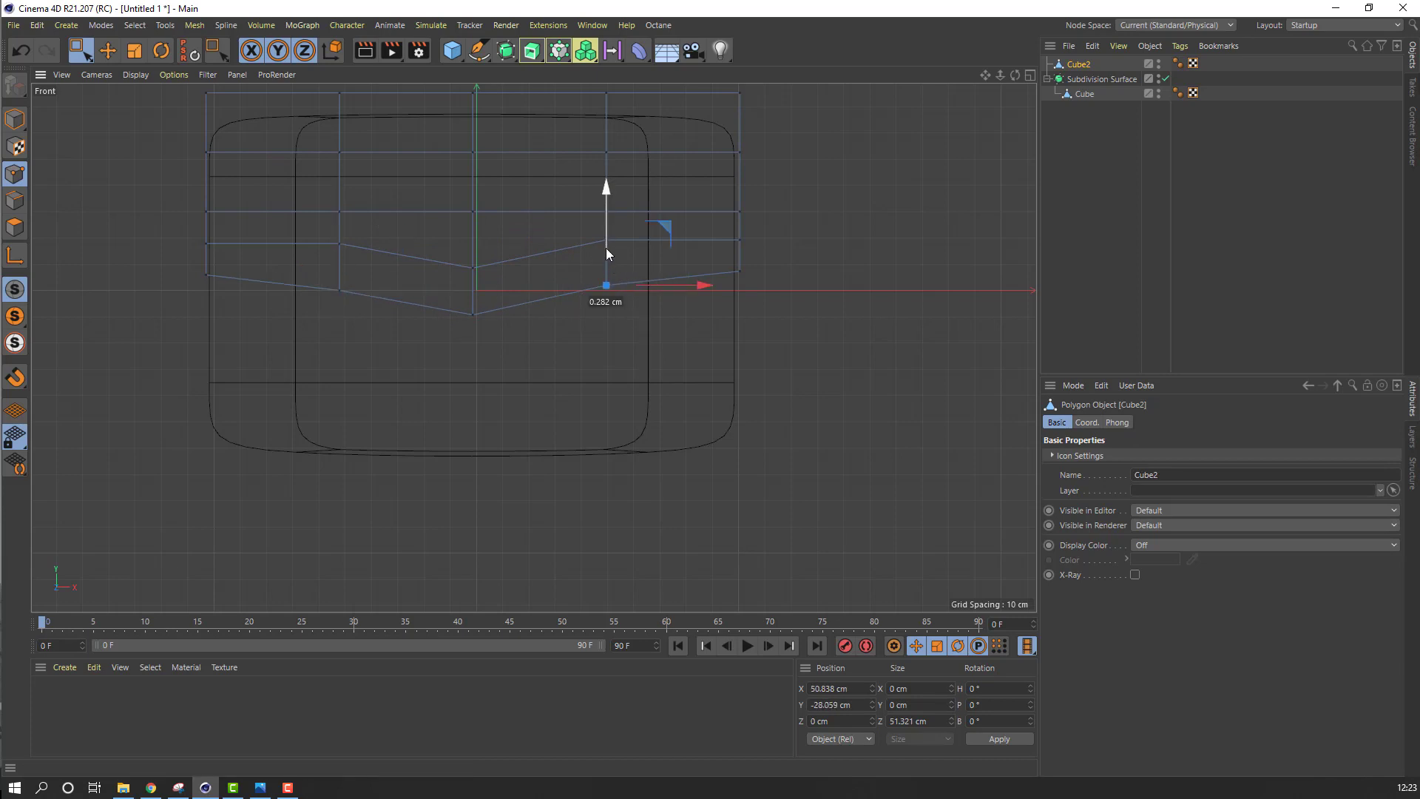
# Lower Cube2's upper corner points, and bring the upper points between them down to about Y 39.6 cm
pyautogui.scroll(-4, 338, 377)
pyautogui.scroll(3, 332, 359)
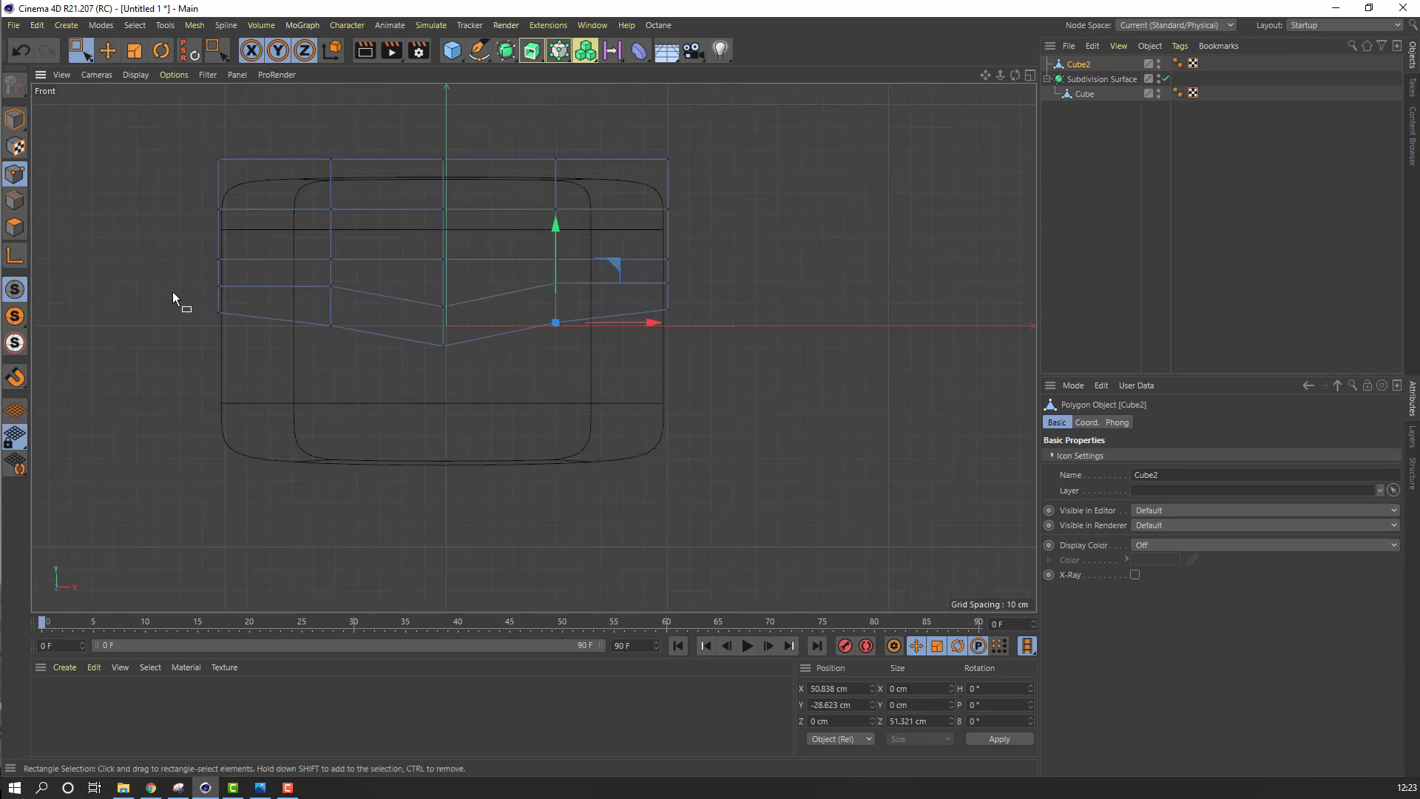
pyautogui.keyDown('alt'); pyautogui.moveTo(329, 278); pyautogui.dragTo(329, 293, button='middle'); pyautogui.keyUp('alt')
pyautogui.moveTo(189, 156); pyautogui.dragTo(236, 186)
pyautogui.keyDown('shift'); pyautogui.moveTo(697, 158); pyautogui.dragTo(656, 190); pyautogui.keyUp('shift')
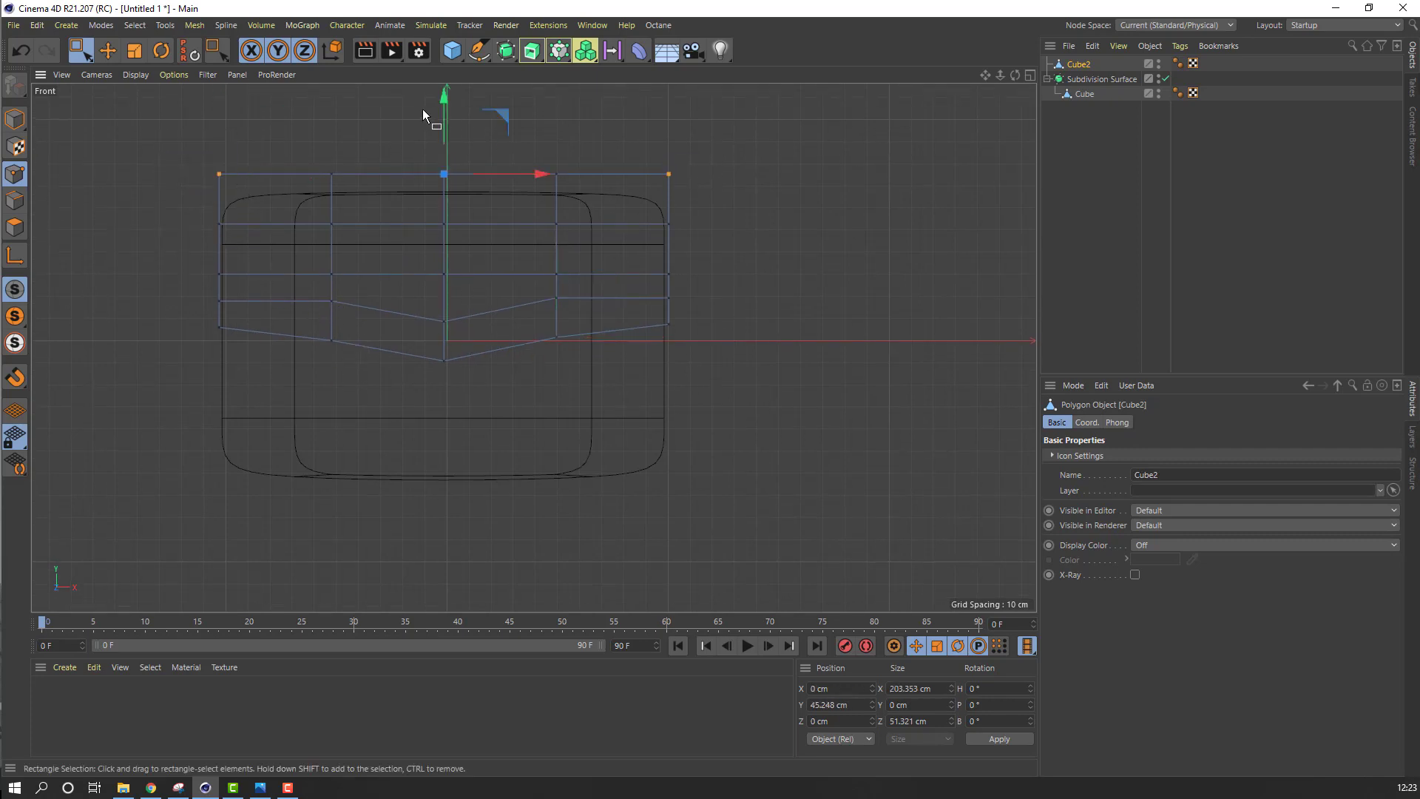
pyautogui.moveTo(441, 104); pyautogui.dragTo(443, 127)
pyautogui.moveTo(303, 144); pyautogui.dragTo(585, 188)
pyautogui.moveTo(442, 119); pyautogui.dragTo(442, 134)
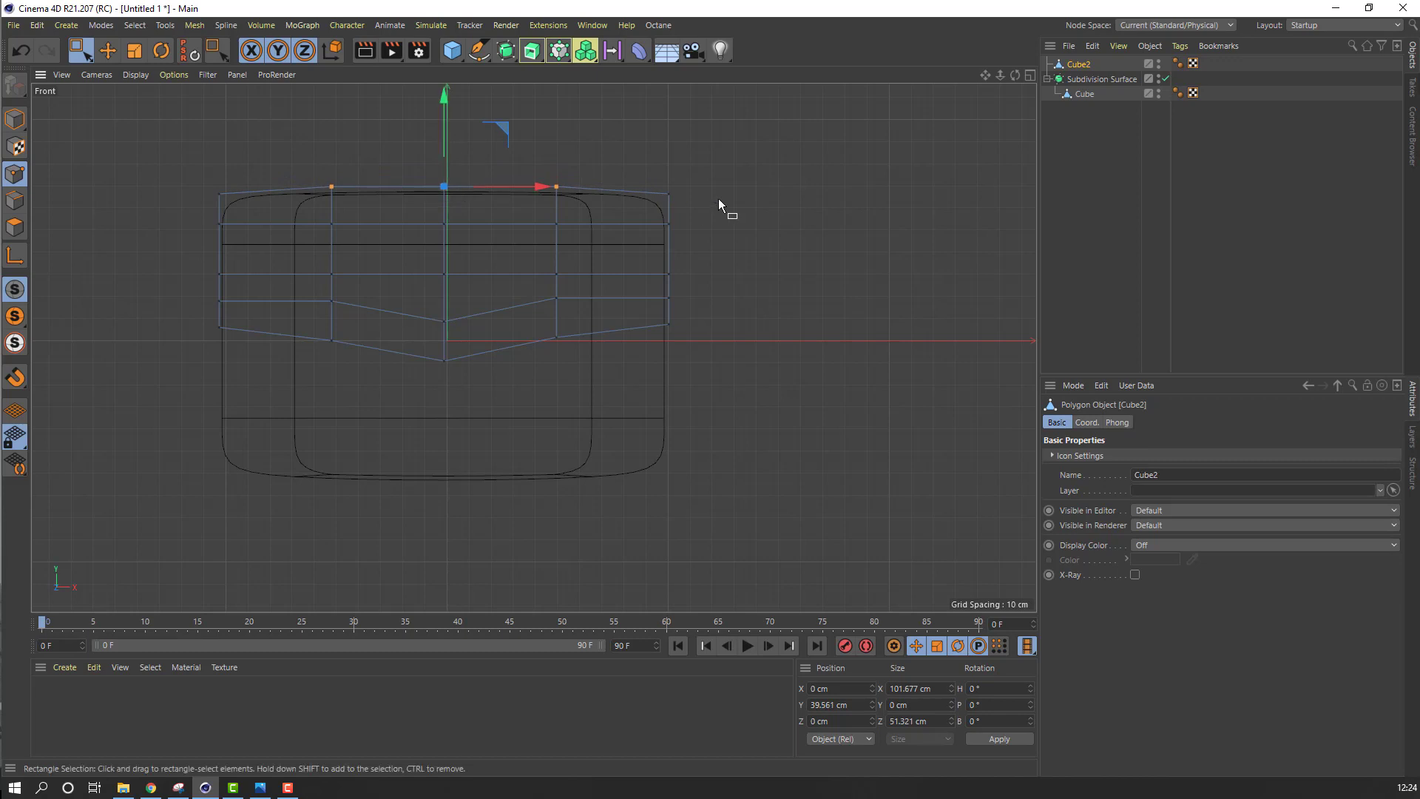
# Nudge each upper corner point of Cube2 slightly down to about Y 35 cm
pyautogui.click(669, 194)
pyautogui.moveTo(668, 148); pyautogui.dragTo(672, 152)
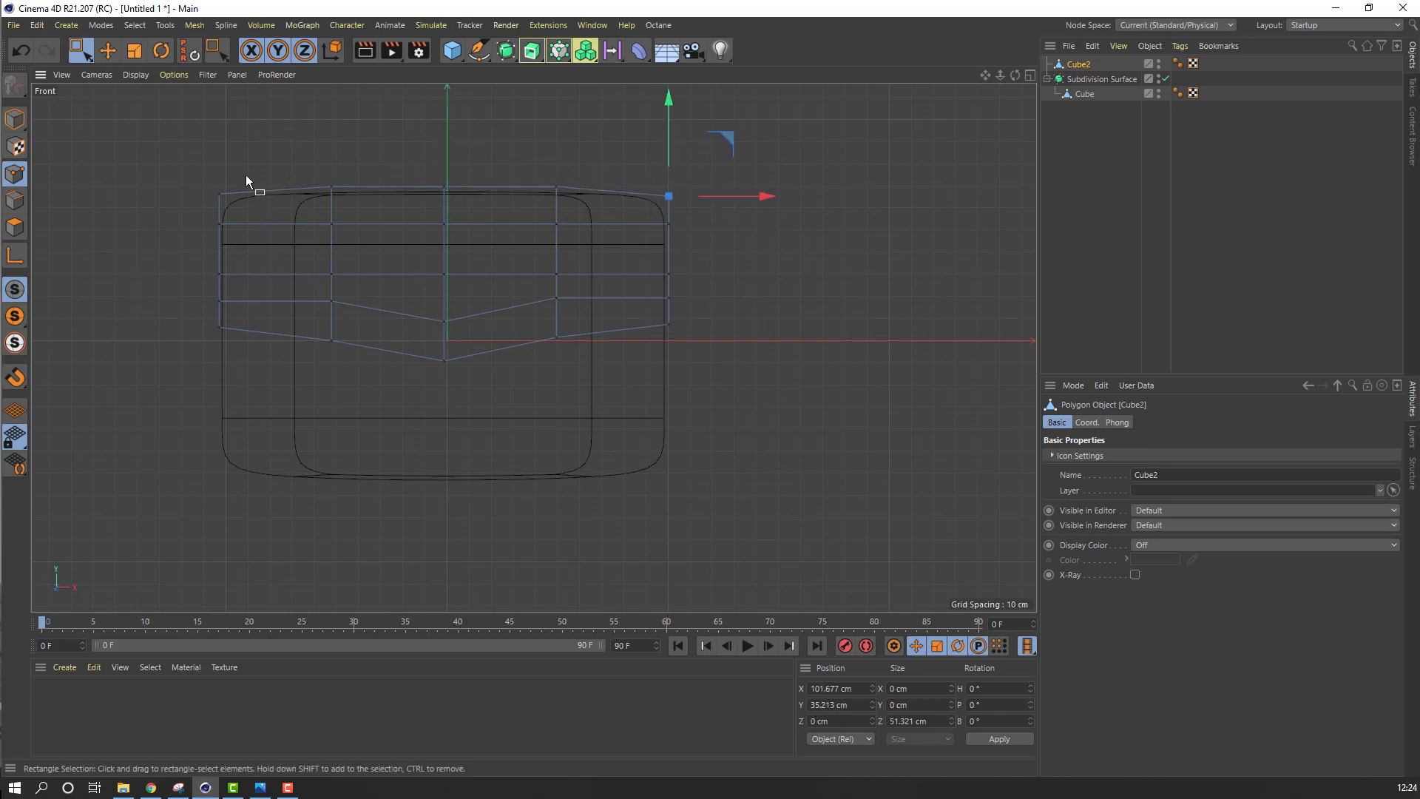
pyautogui.click(219, 194)
pyautogui.moveTo(225, 145); pyautogui.dragTo(220, 147)
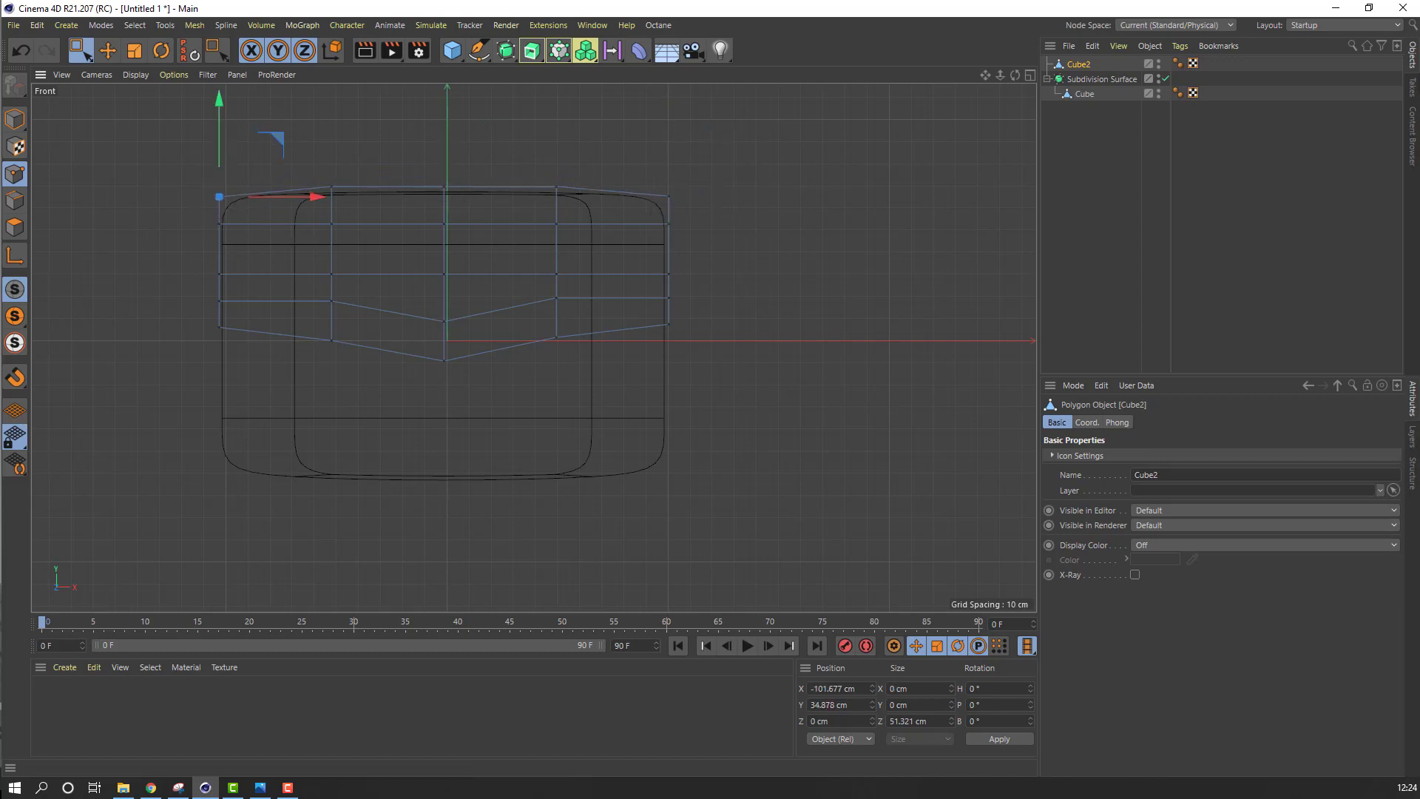
# Return to model mode, clear the selection and examine the reshaped Cube2 from several angles in the enlarged perspective view
pyautogui.click(15, 119)
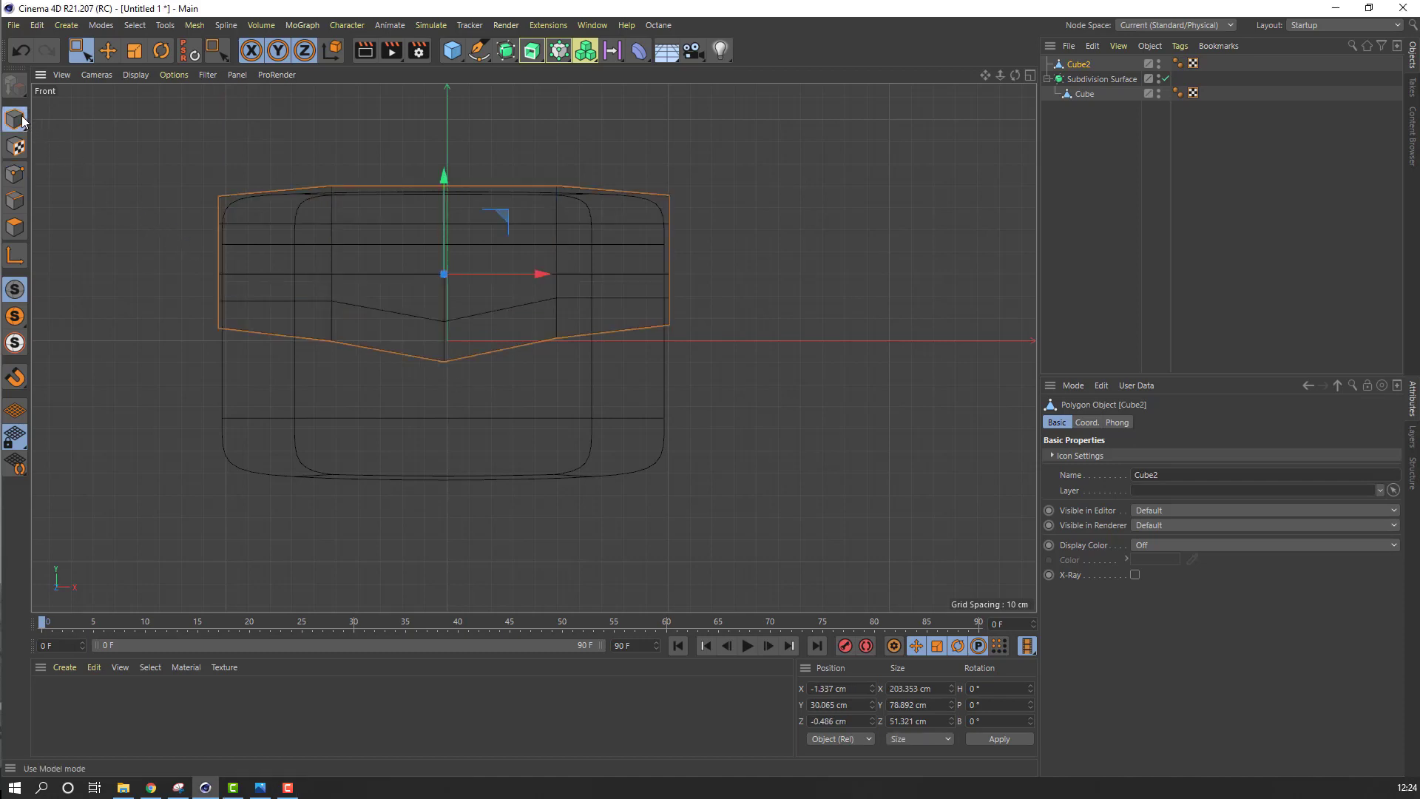
pyautogui.click(1031, 73)
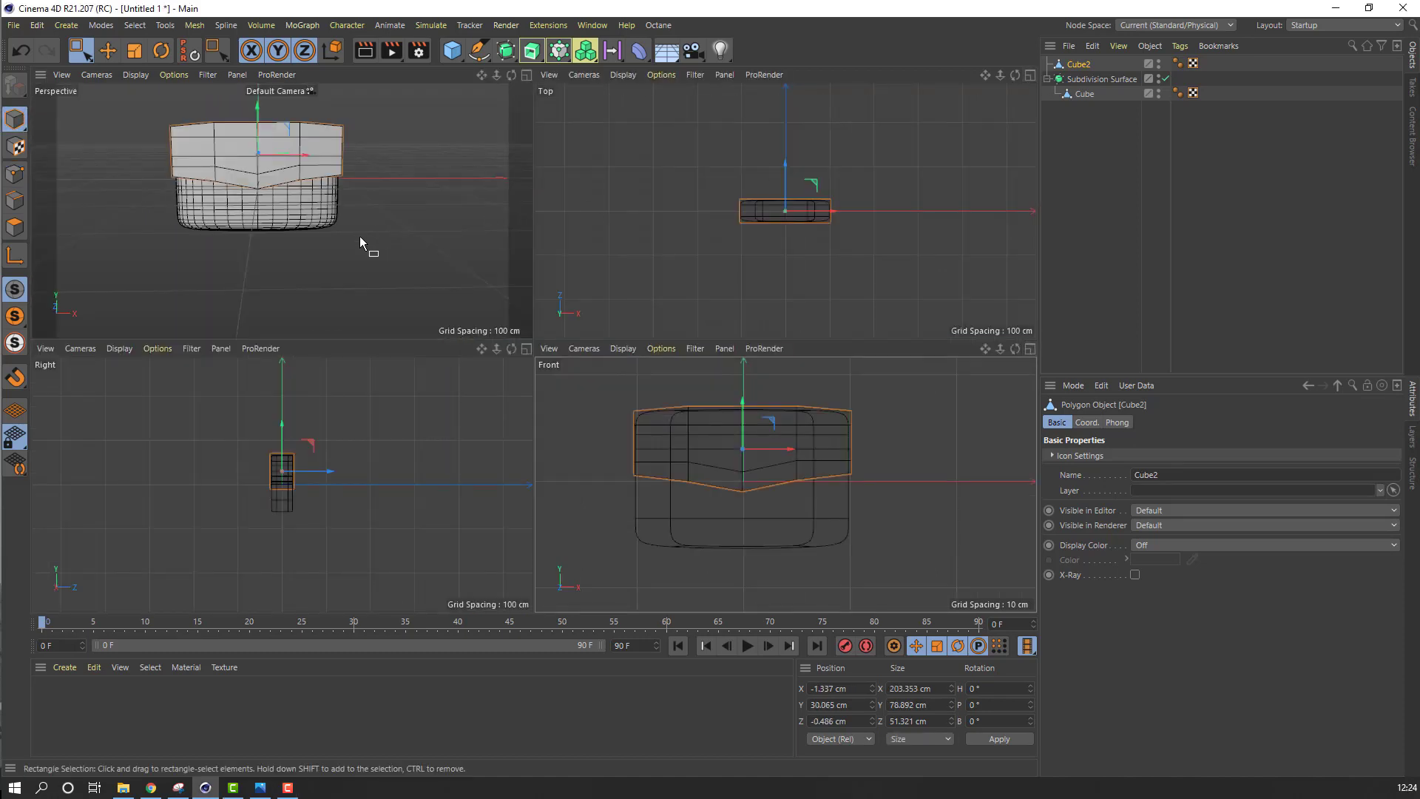
pyautogui.click(325, 242)
pyautogui.scroll(3, 290, 242)
pyautogui.keyDown('alt'); pyautogui.moveTo(274, 195); pyautogui.dragTo(289, 242, button='middle'); pyautogui.keyUp('alt')
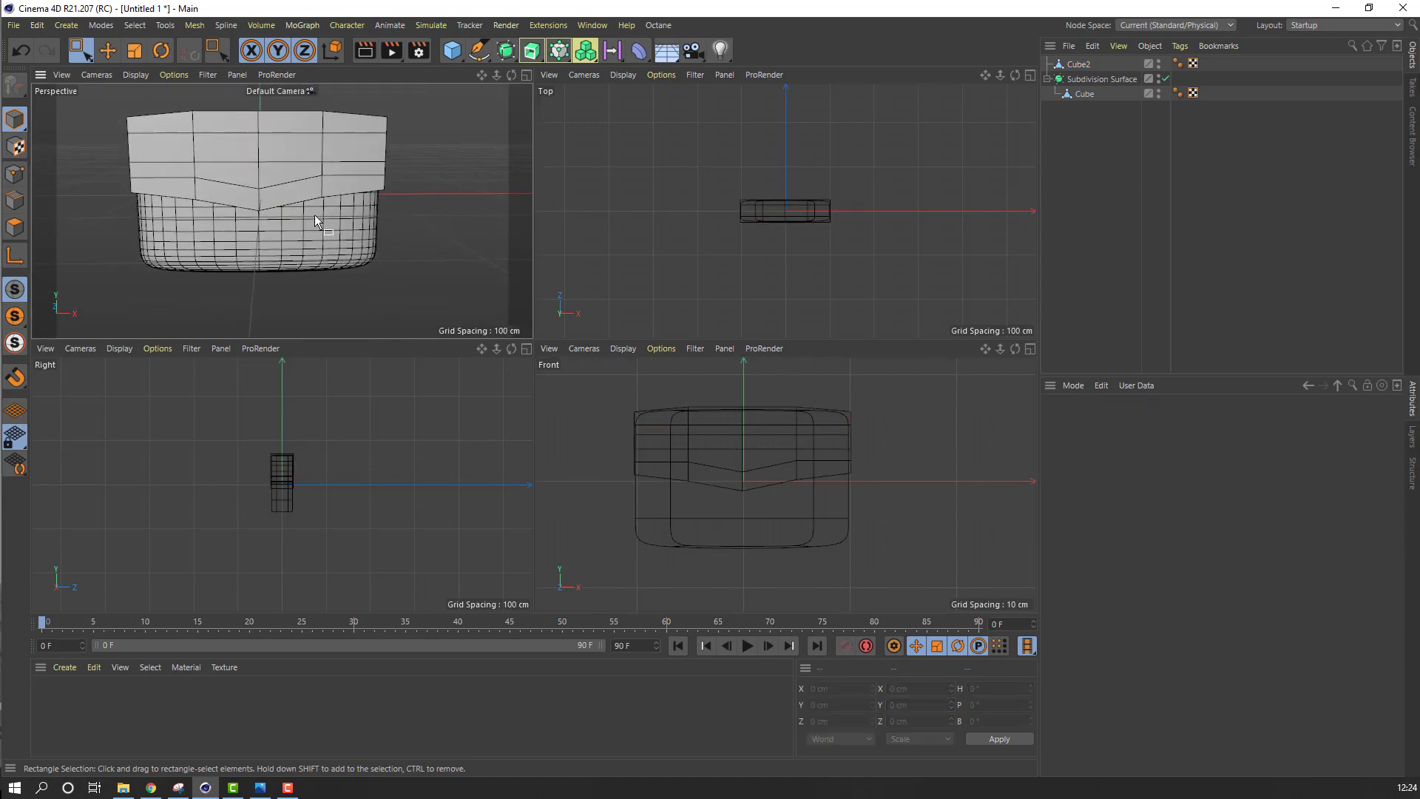
pyautogui.click(107, 50)
pyautogui.keyDown('alt'); pyautogui.moveTo(164, 255); pyautogui.dragTo(263, 223); pyautogui.keyUp('alt')
pyautogui.click(526, 74)
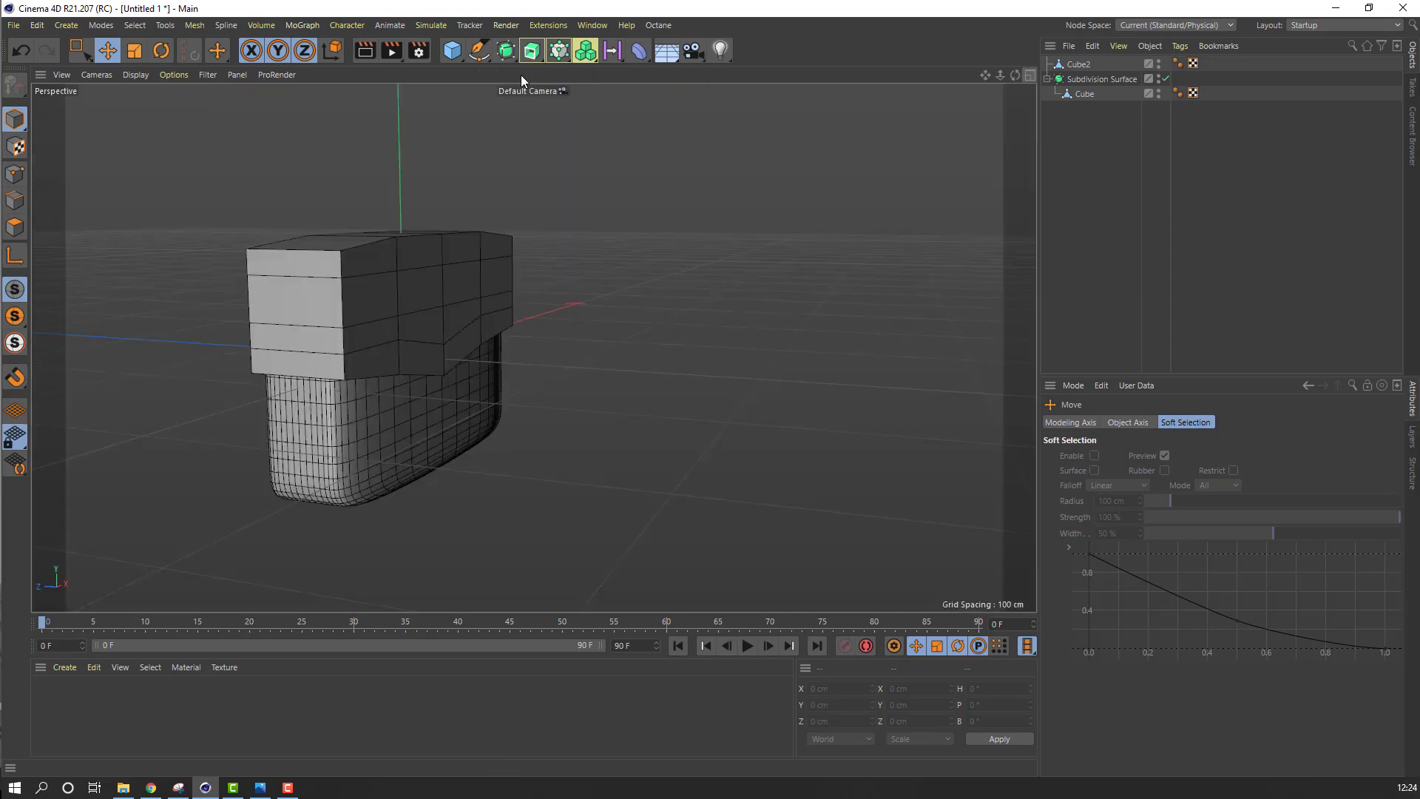
pyautogui.keyDown('alt'); pyautogui.moveTo(503, 192); pyautogui.dragTo(417, 300); pyautogui.keyUp('alt')
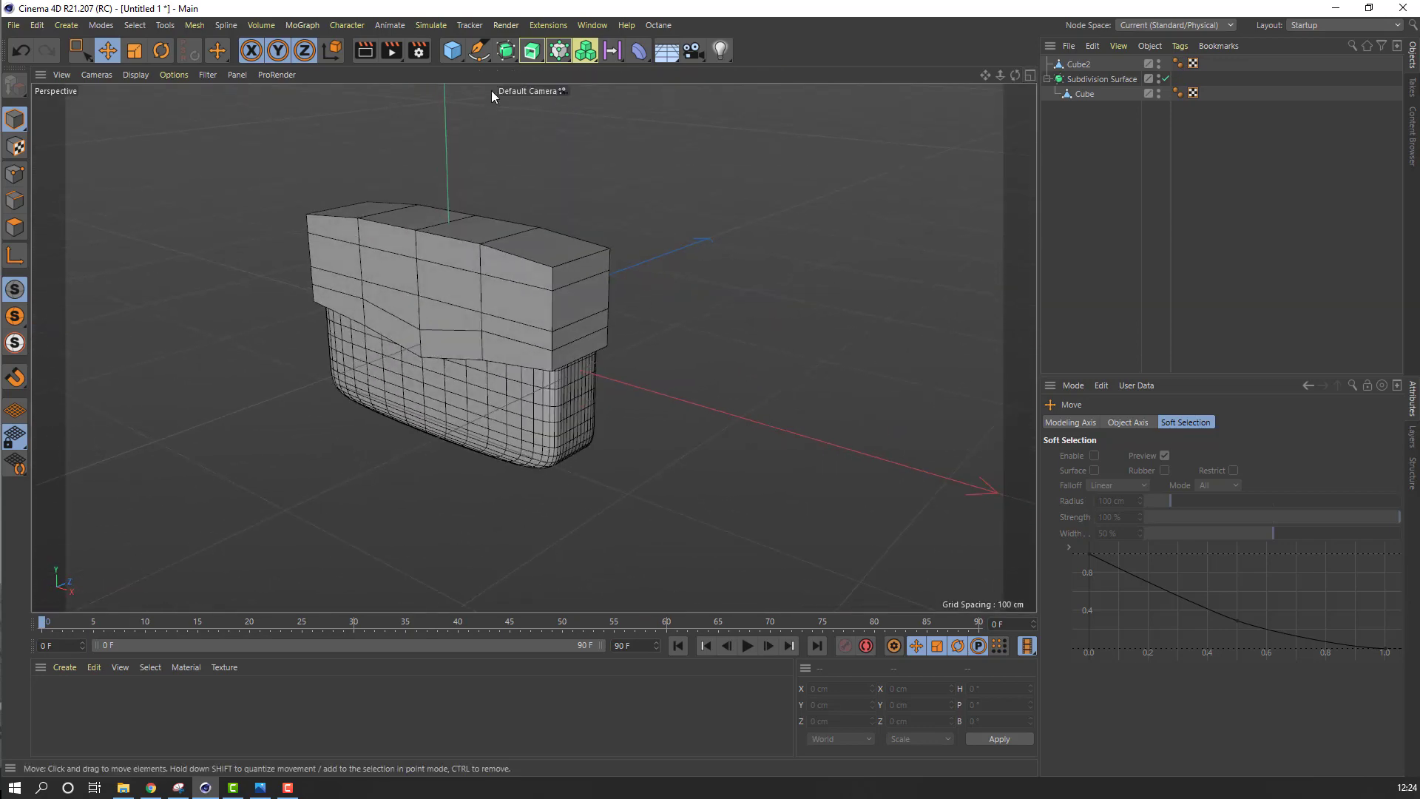
# Add a second Subdivision Surface and place Cube2 inside it to smooth the flap
pyautogui.click(506, 50)
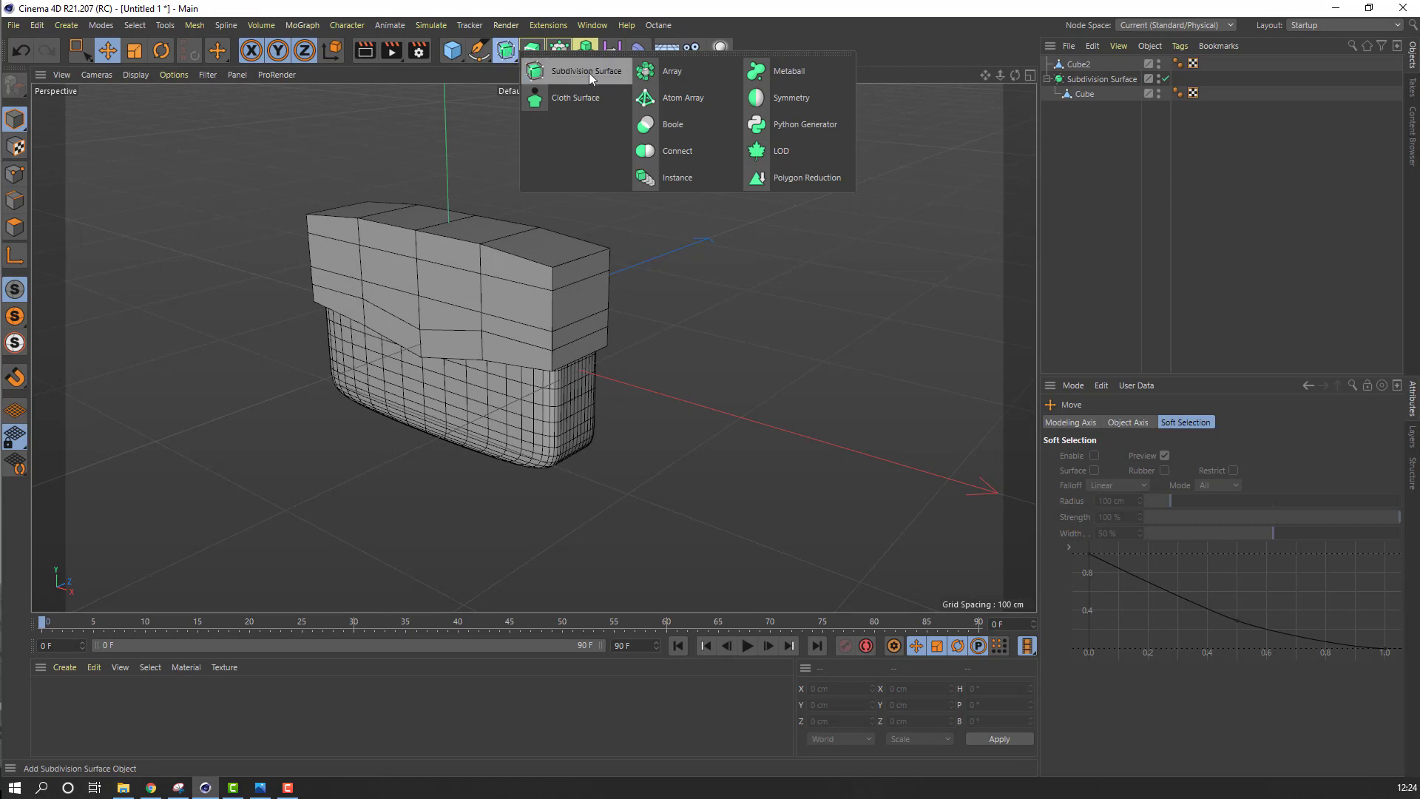
pyautogui.click(589, 72)
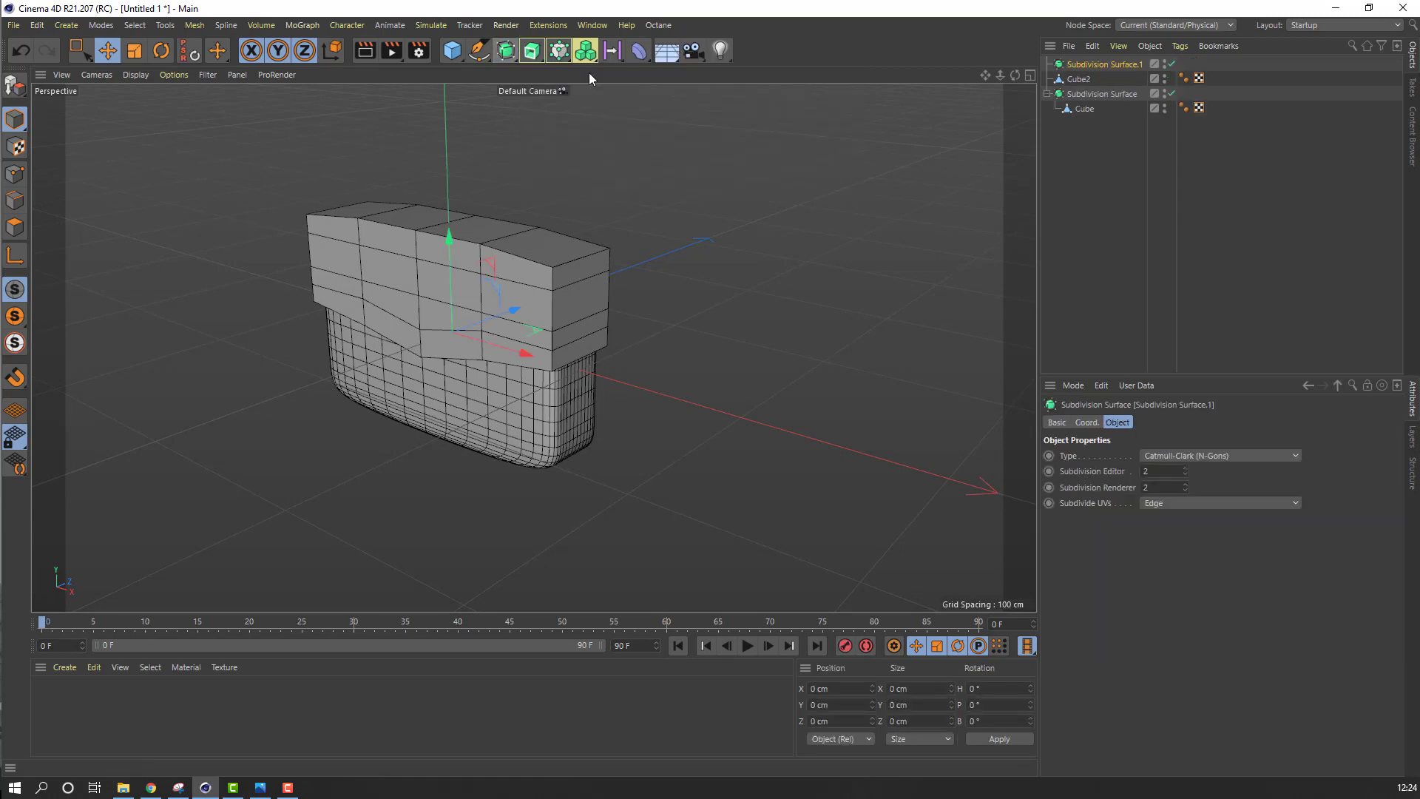
pyautogui.click(1079, 79)
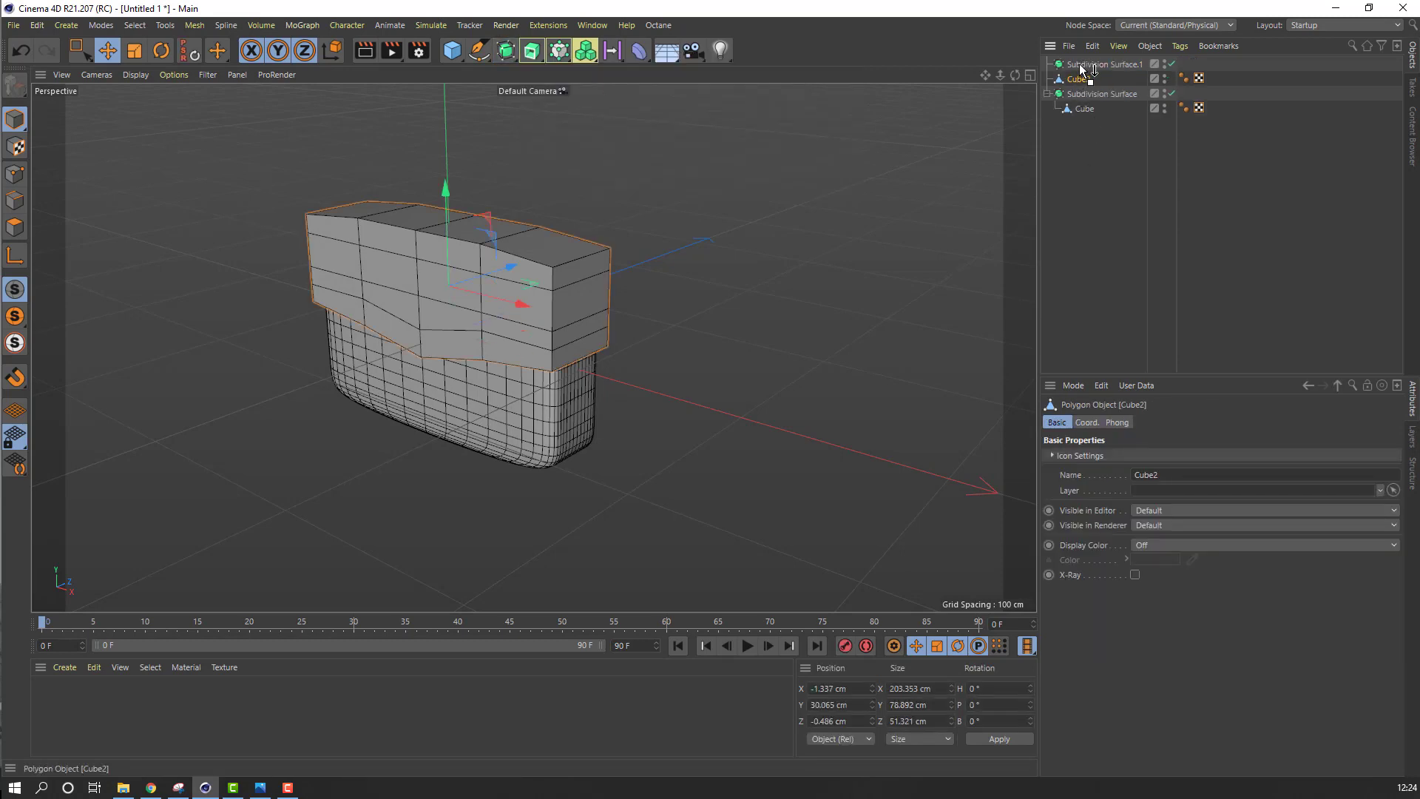
pyautogui.moveTo(1079, 63); pyautogui.dragTo(1079, 63)
pyautogui.keyDown('alt'); pyautogui.moveTo(477, 326); pyautogui.dragTo(522, 347, button='right'); pyautogui.keyUp('alt')
pyautogui.moveTo(415, 383)
pyautogui.keyDown('alt'); pyautogui.mouseDown()
pyautogui.moveTo(481, 370)
pyautogui.moveTo(456, 356)
pyautogui.moveTo(351, 365)
pyautogui.moveTo(412, 387)
pyautogui.mouseUp(); pyautogui.keyUp('alt')
pyautogui.scroll(-4, 441, 331)
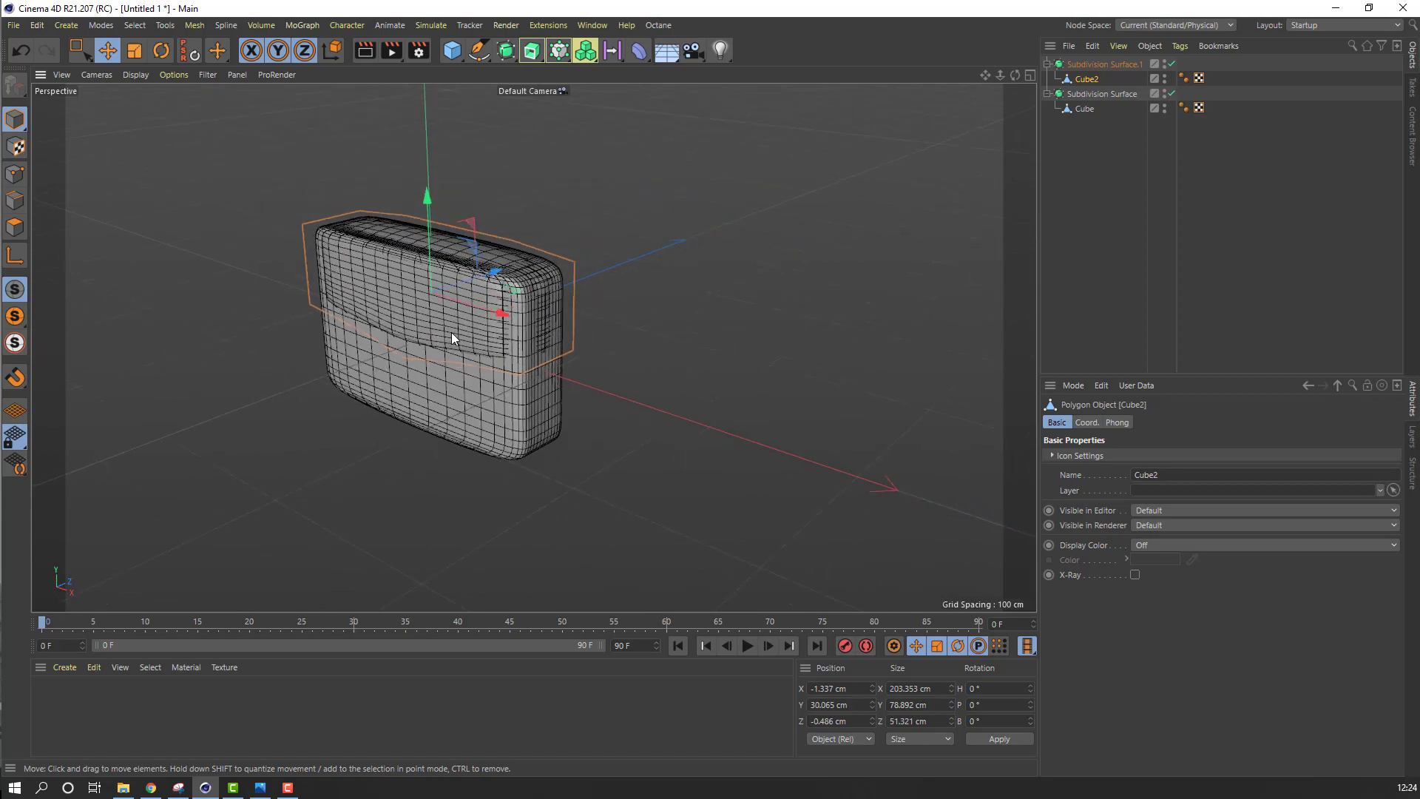
# Scale Cube2 to about 217.2 x 87.8 x 52.1 cm so it covers the rounded box, and shift it to about X -2.6 cm
pyautogui.keyDown('alt'); pyautogui.moveTo(451, 331); pyautogui.dragTo(415, 337); pyautogui.keyUp('alt')
pyautogui.keyDown('alt'); pyautogui.moveTo(506, 286); pyautogui.dragTo(204, 199); pyautogui.keyUp('alt')
pyautogui.click(132, 54)
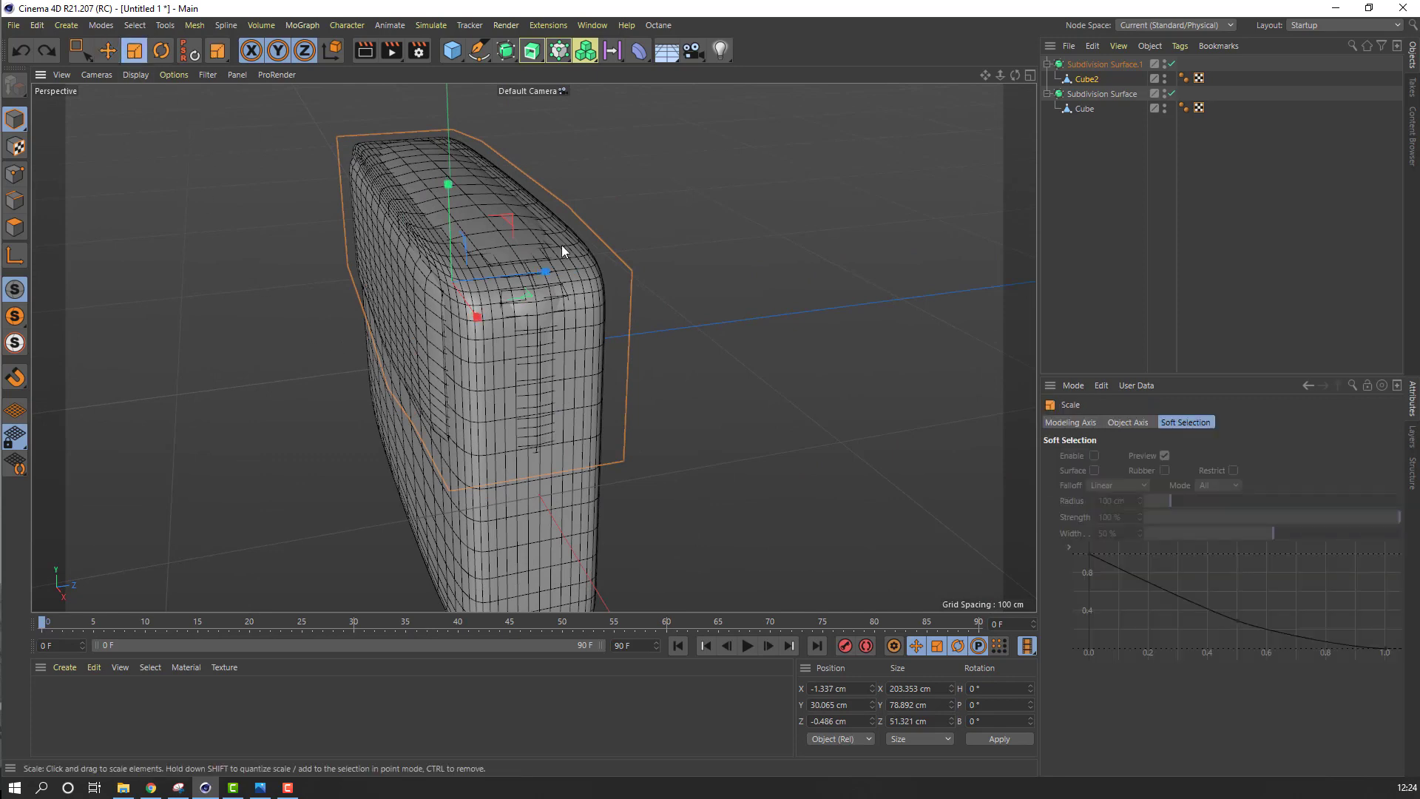
pyautogui.moveTo(545, 274); pyautogui.dragTo(547, 275)
pyautogui.moveTo(448, 184)
pyautogui.mouseDown()
pyautogui.moveTo(460, 167)
pyautogui.moveTo(455, 177)
pyautogui.mouseUp()
pyautogui.keyDown('alt'); pyautogui.moveTo(375, 308); pyautogui.dragTo(587, 314); pyautogui.keyUp('alt')
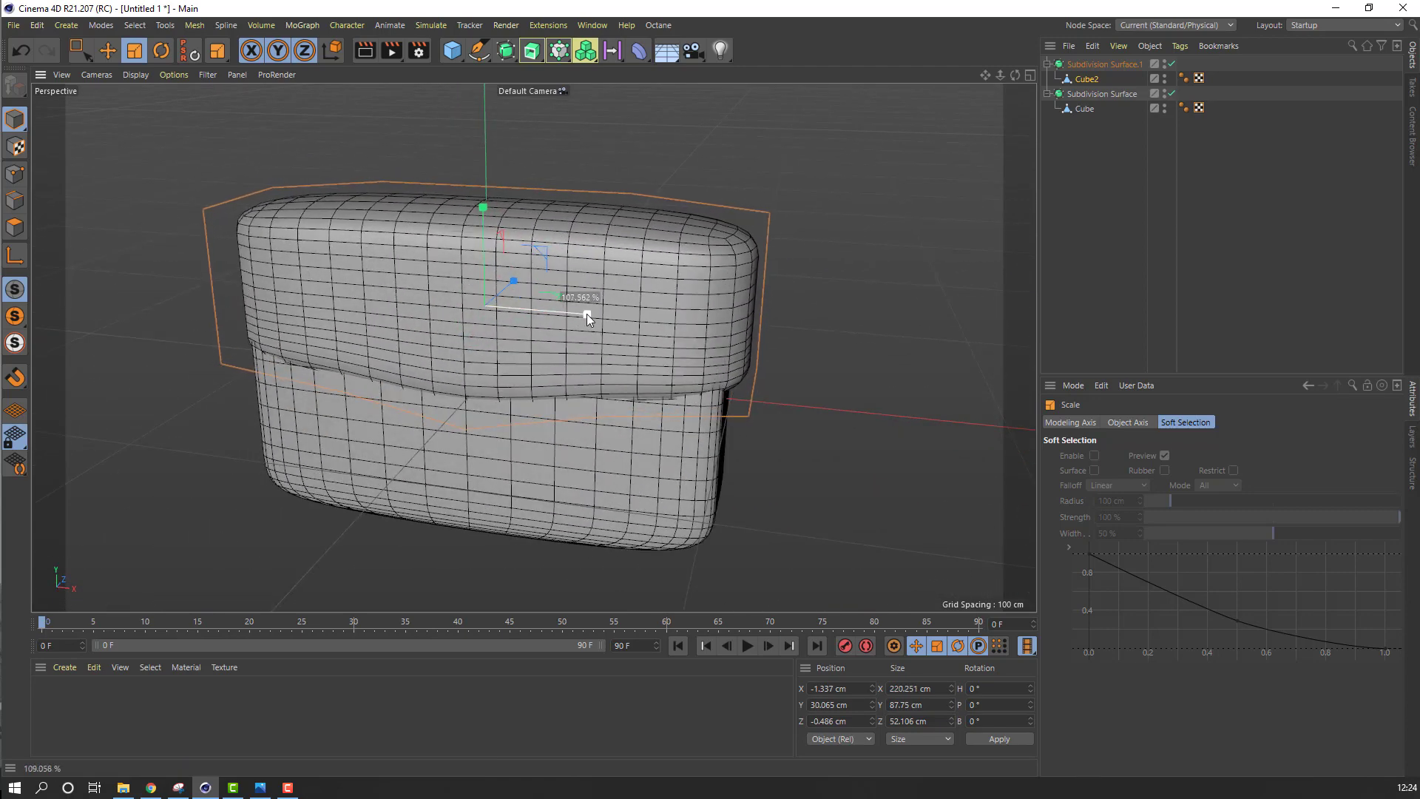
pyautogui.press('e')
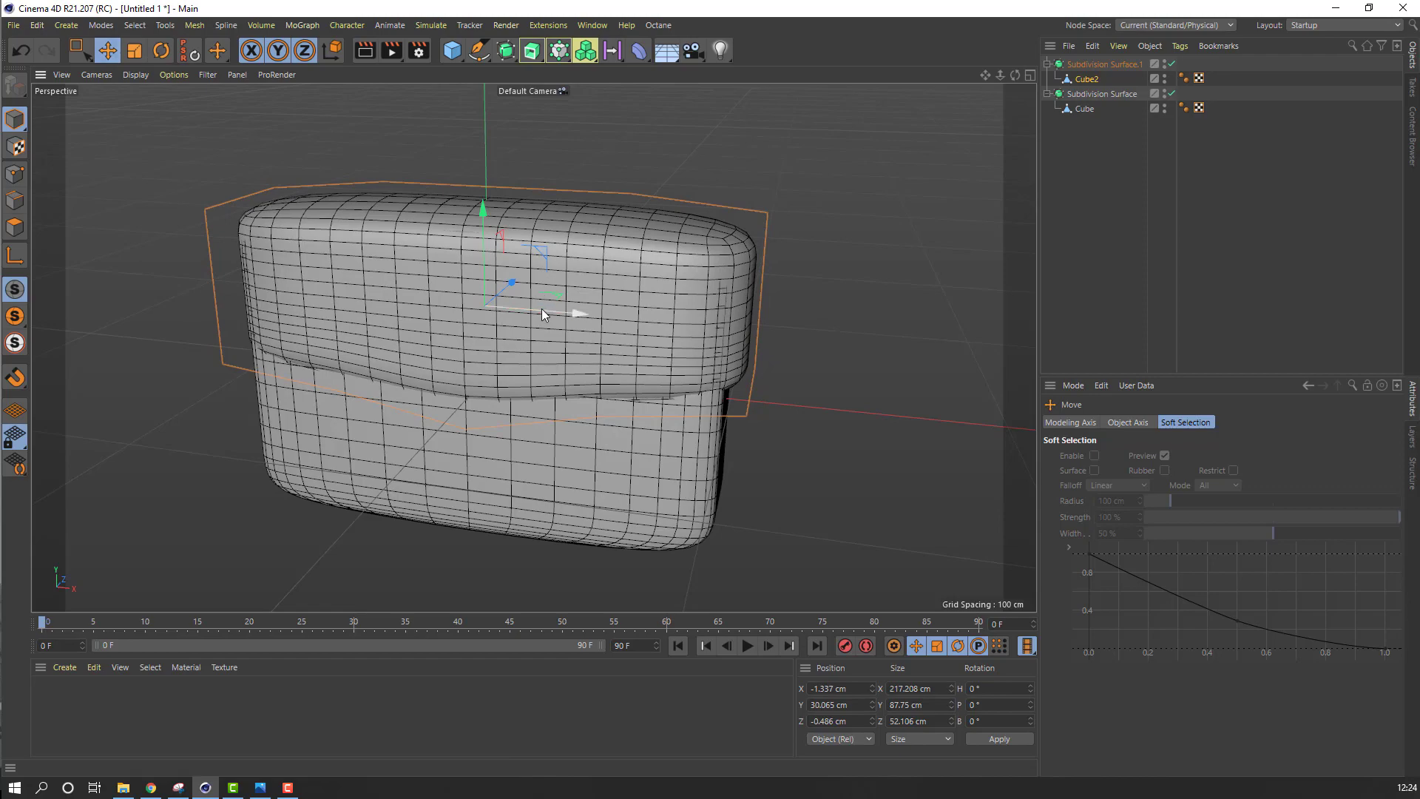
pyautogui.moveTo(542, 308); pyautogui.dragTo(597, 423)
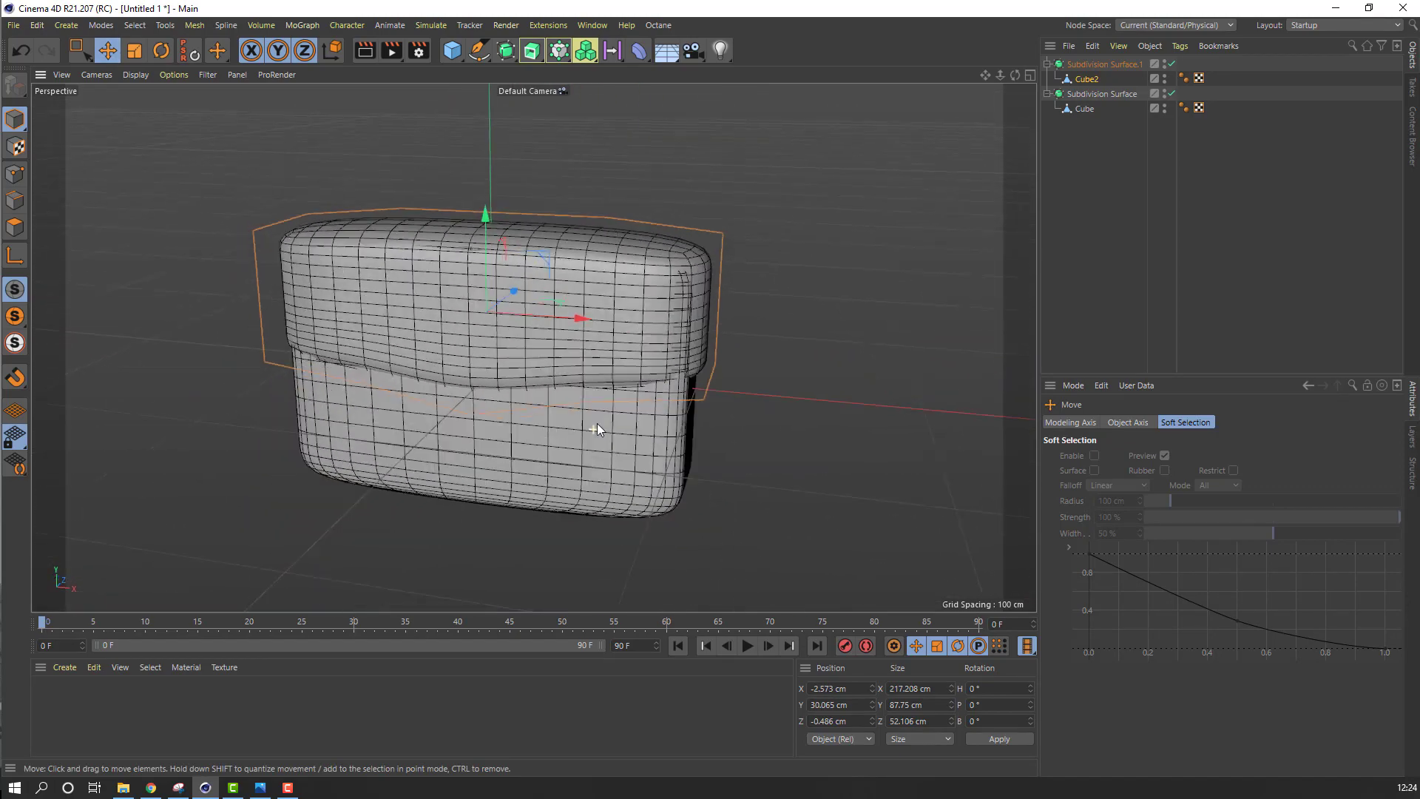
# Add a loop cut around Cube2 close to its front face at about 95% offset, using Loop/Path Cut in edge mode
pyautogui.click(1090, 79)
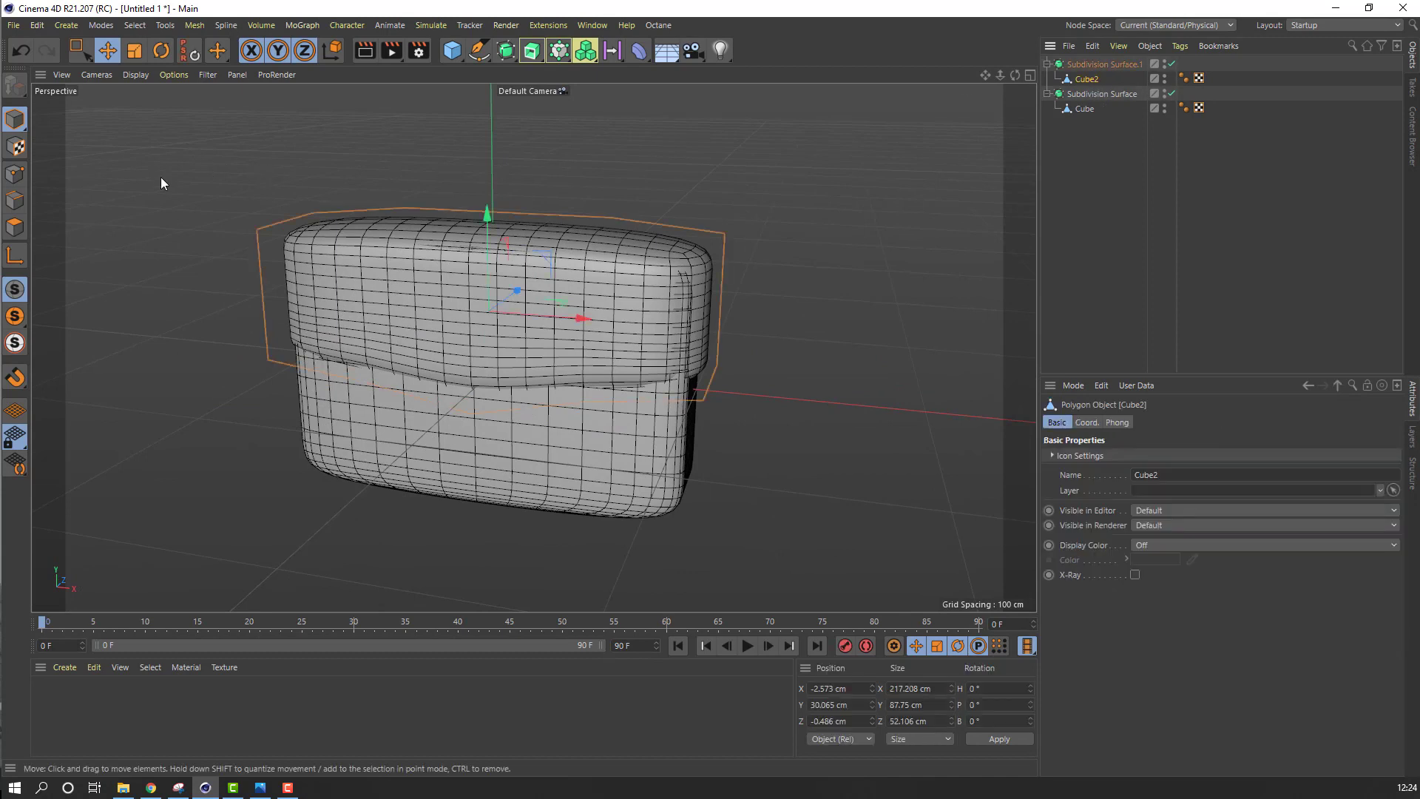
pyautogui.click(22, 207)
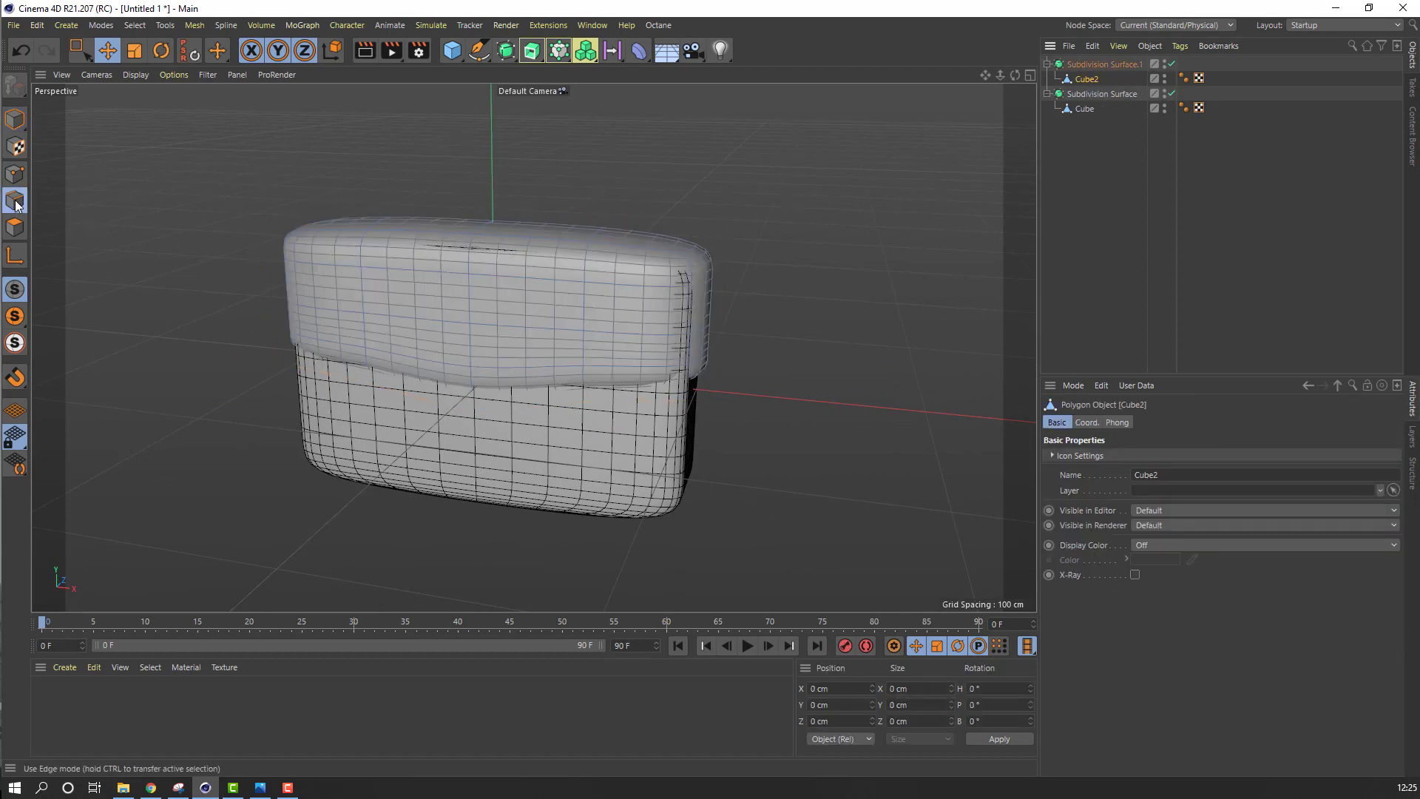
pyautogui.rightClick(153, 184)
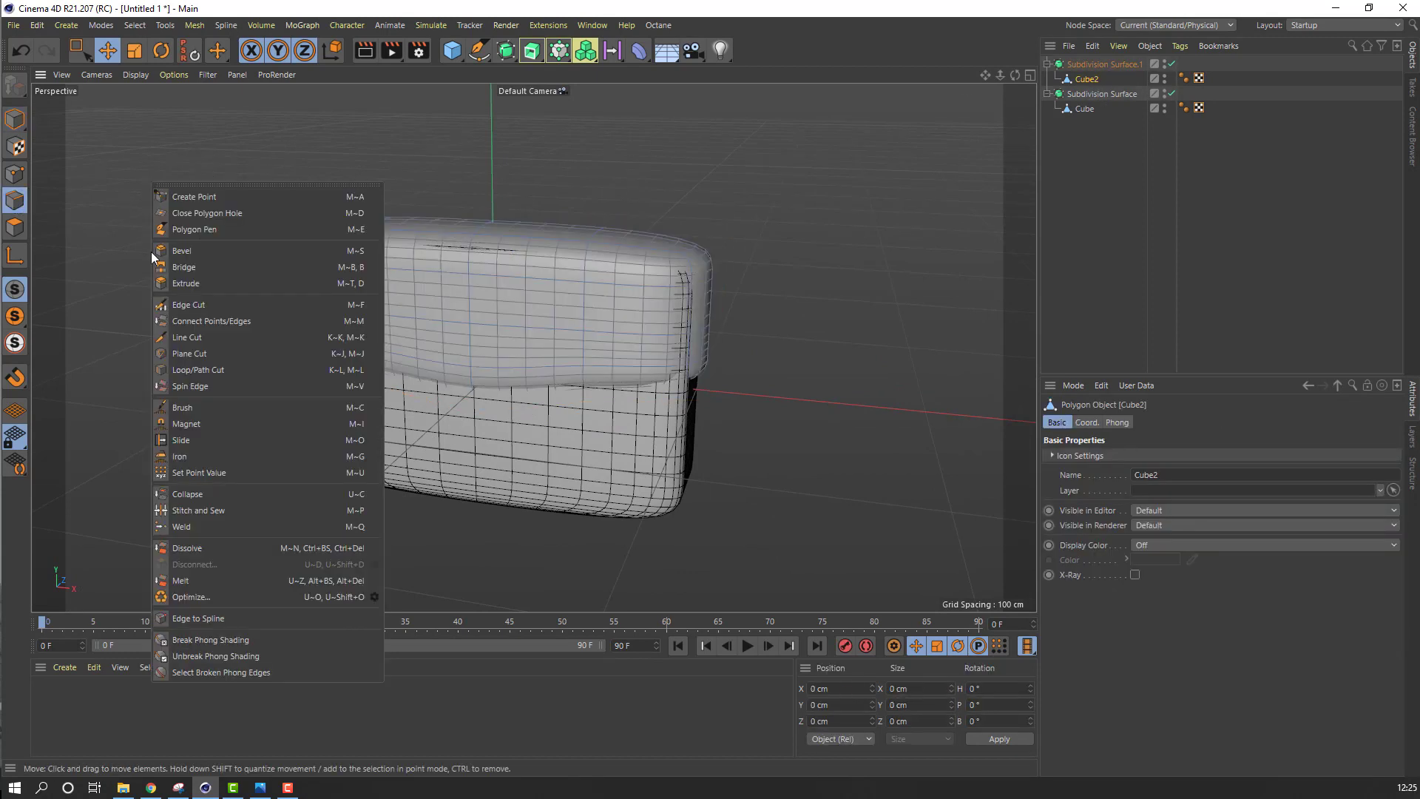
pyautogui.click(182, 370)
pyautogui.keyDown('alt'); pyautogui.moveTo(454, 316); pyautogui.dragTo(374, 273); pyautogui.keyUp('alt')
pyautogui.click(460, 284)
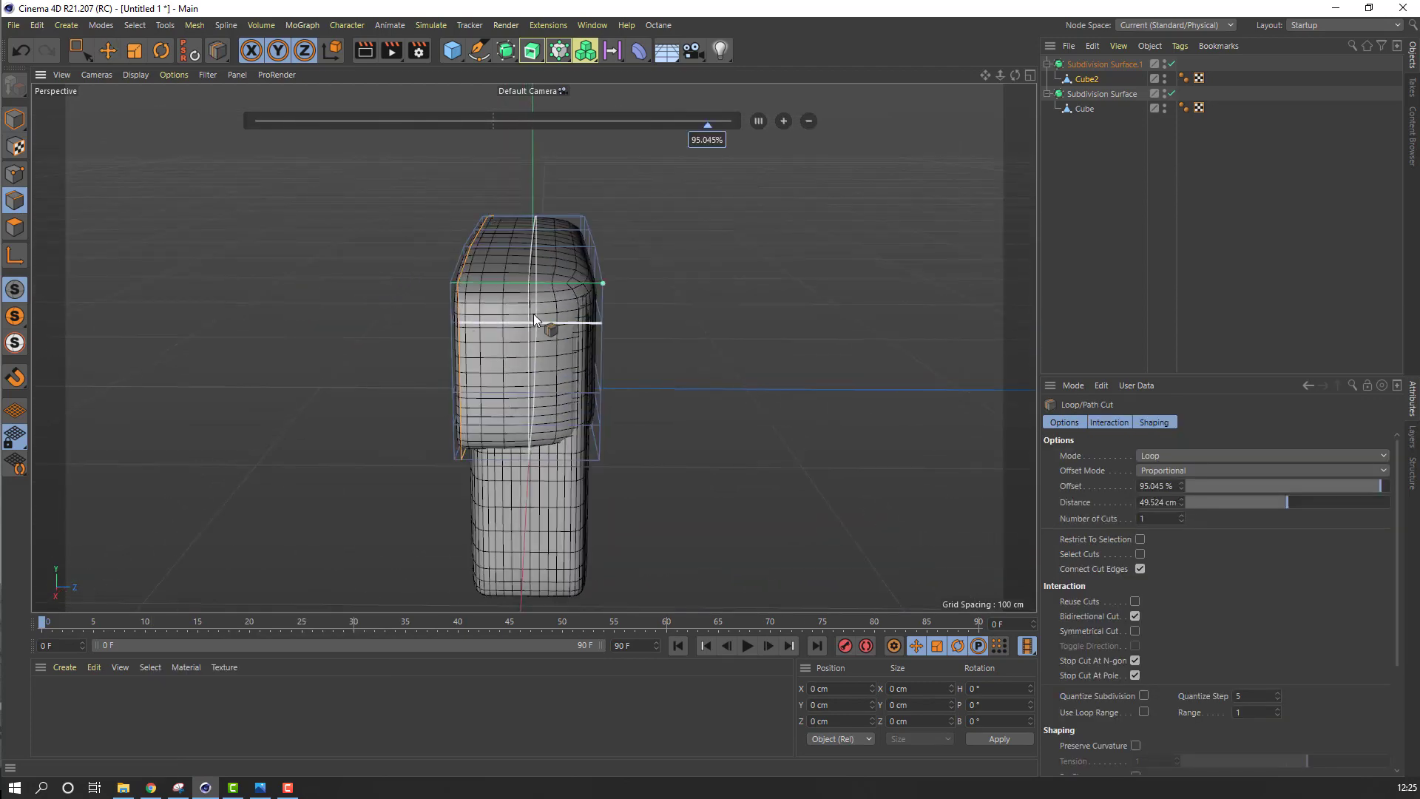
# Add a second loop cut around Cube2 close to its back face at about 8% offset, return to model mode and deselect
pyautogui.click(591, 283)
pyautogui.keyDown('alt'); pyautogui.moveTo(321, 308); pyautogui.dragTo(624, 304); pyautogui.keyUp('alt')
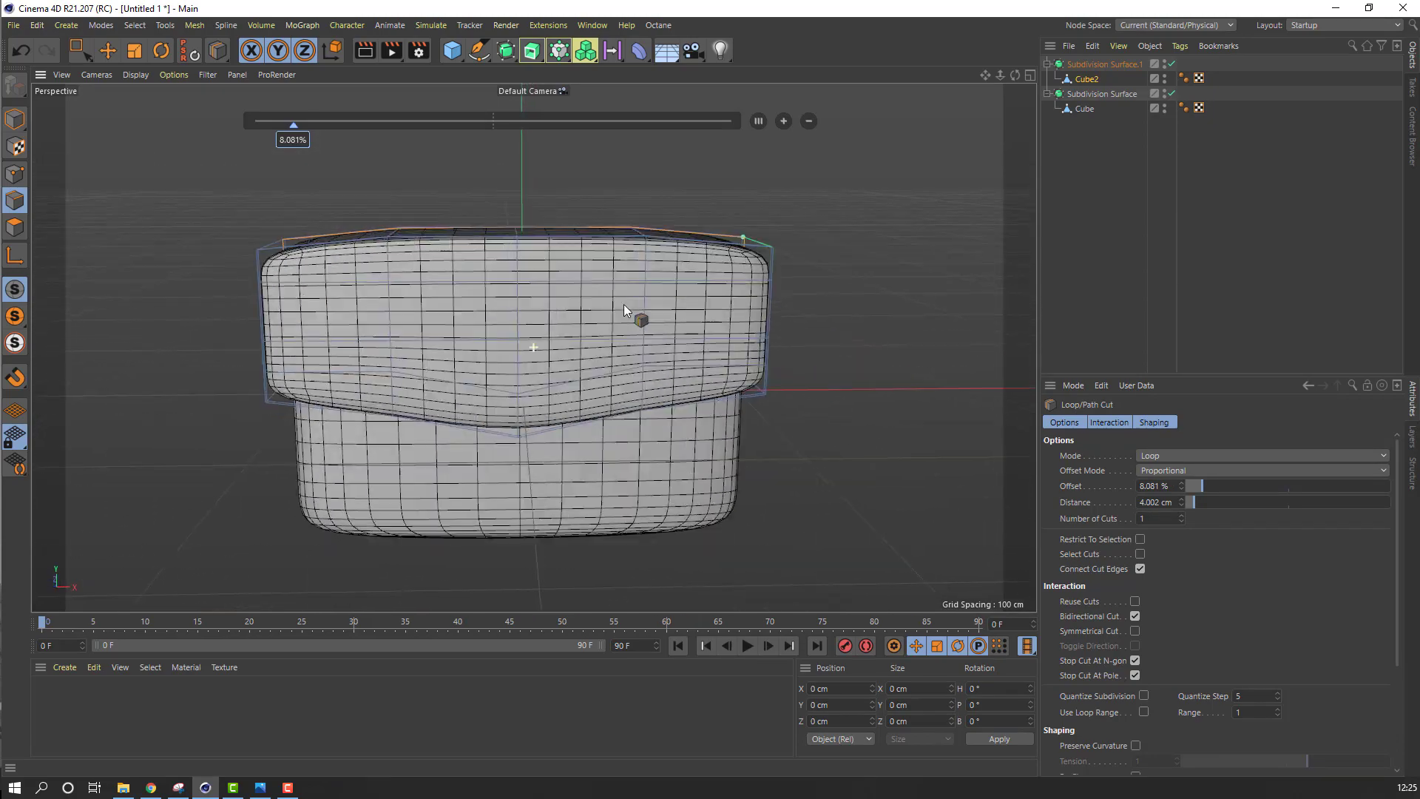
pyautogui.click(17, 117)
pyautogui.click(108, 50)
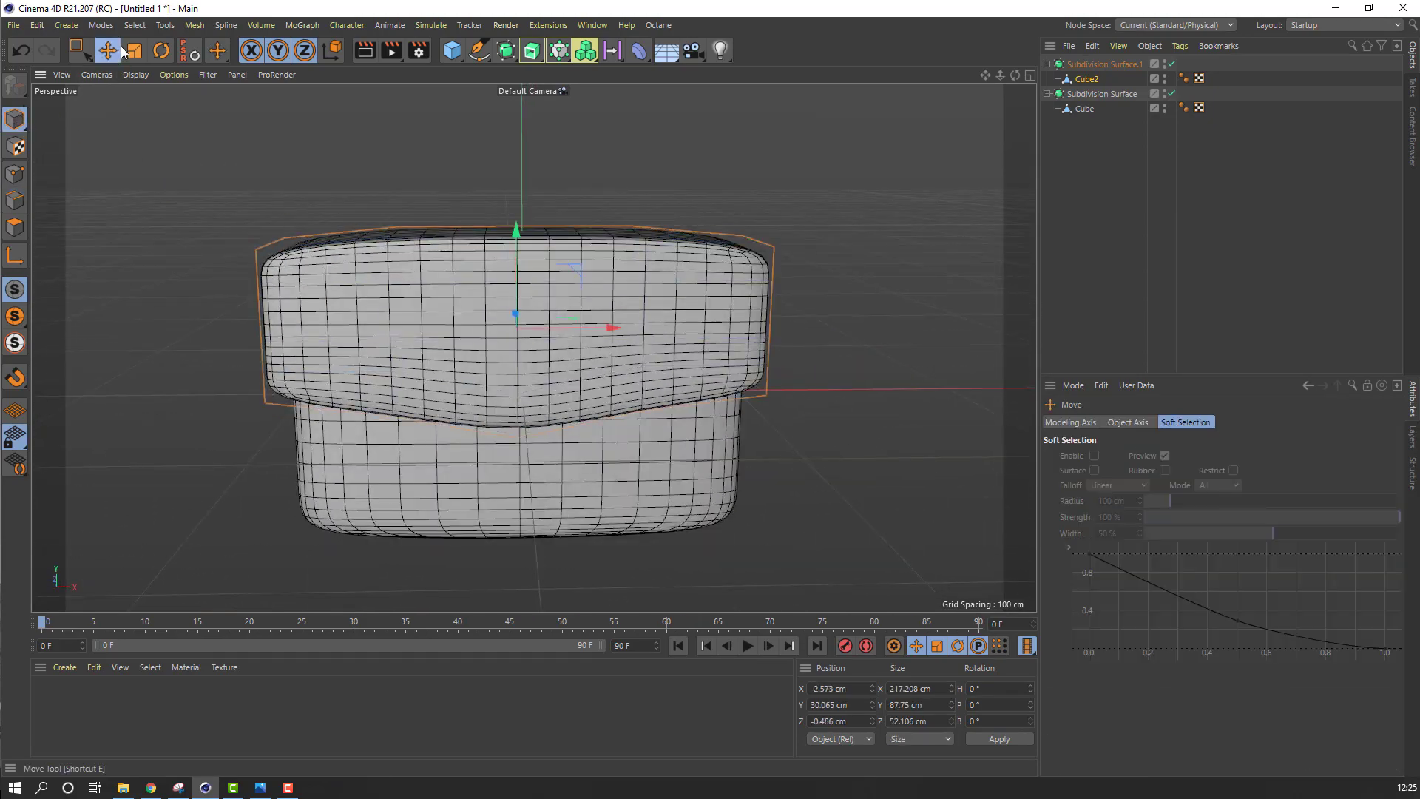
pyautogui.click(879, 244)
# Set the editor subdivision of the flap's Subdivision Surface to 3 and clear the selection
pyautogui.click(1107, 63)
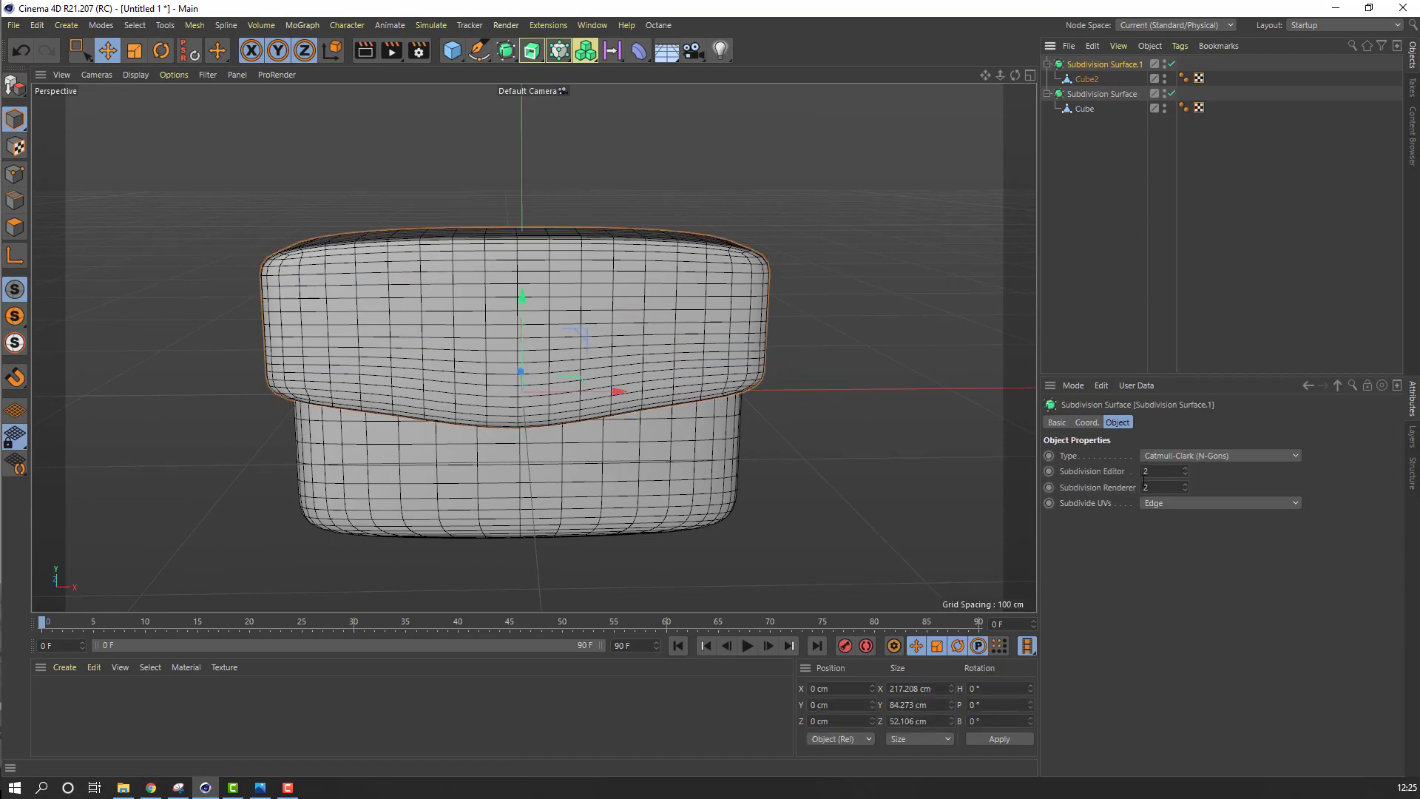
pyautogui.click(1186, 469)
pyautogui.click(794, 452)
pyautogui.scroll(-3, 571, 417)
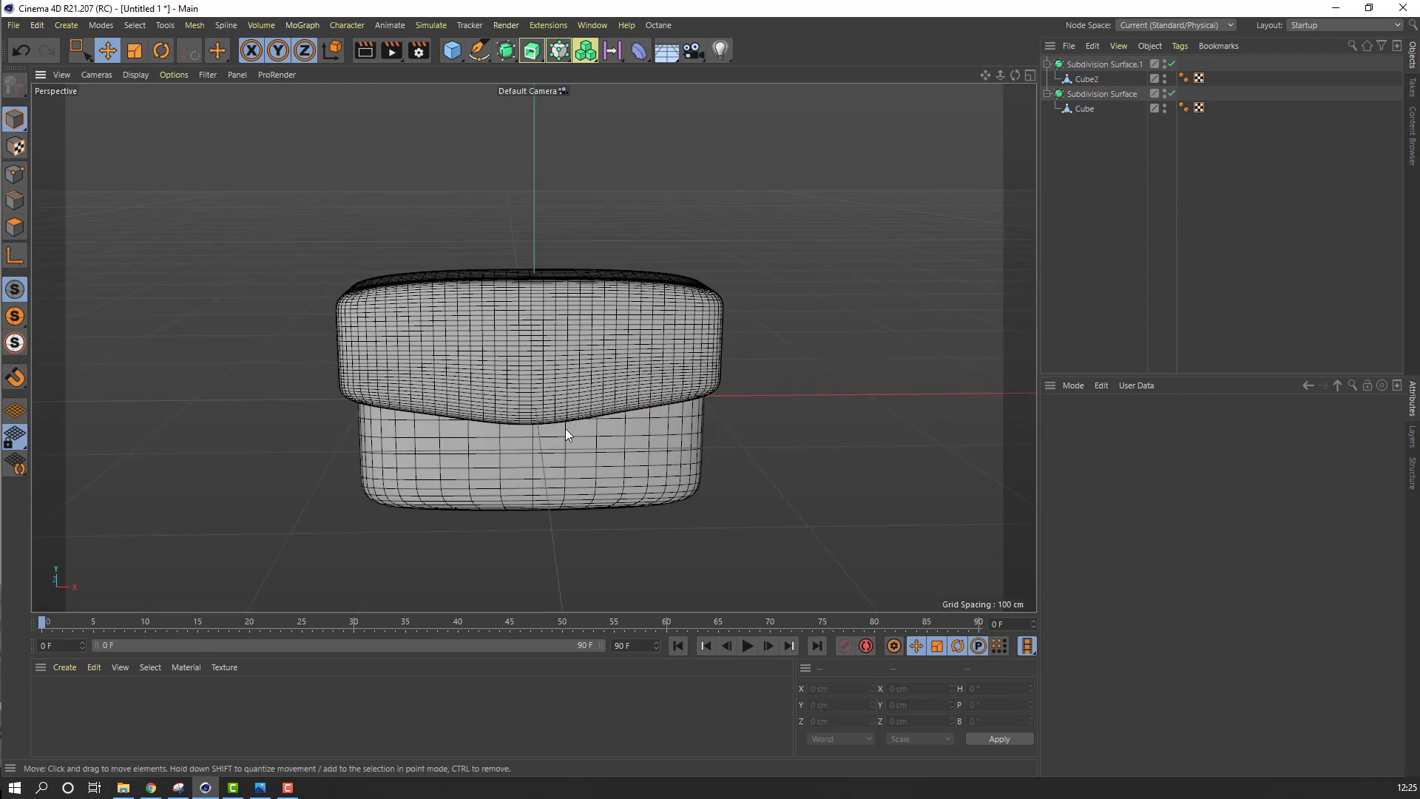
pyautogui.scroll(3, 566, 431)
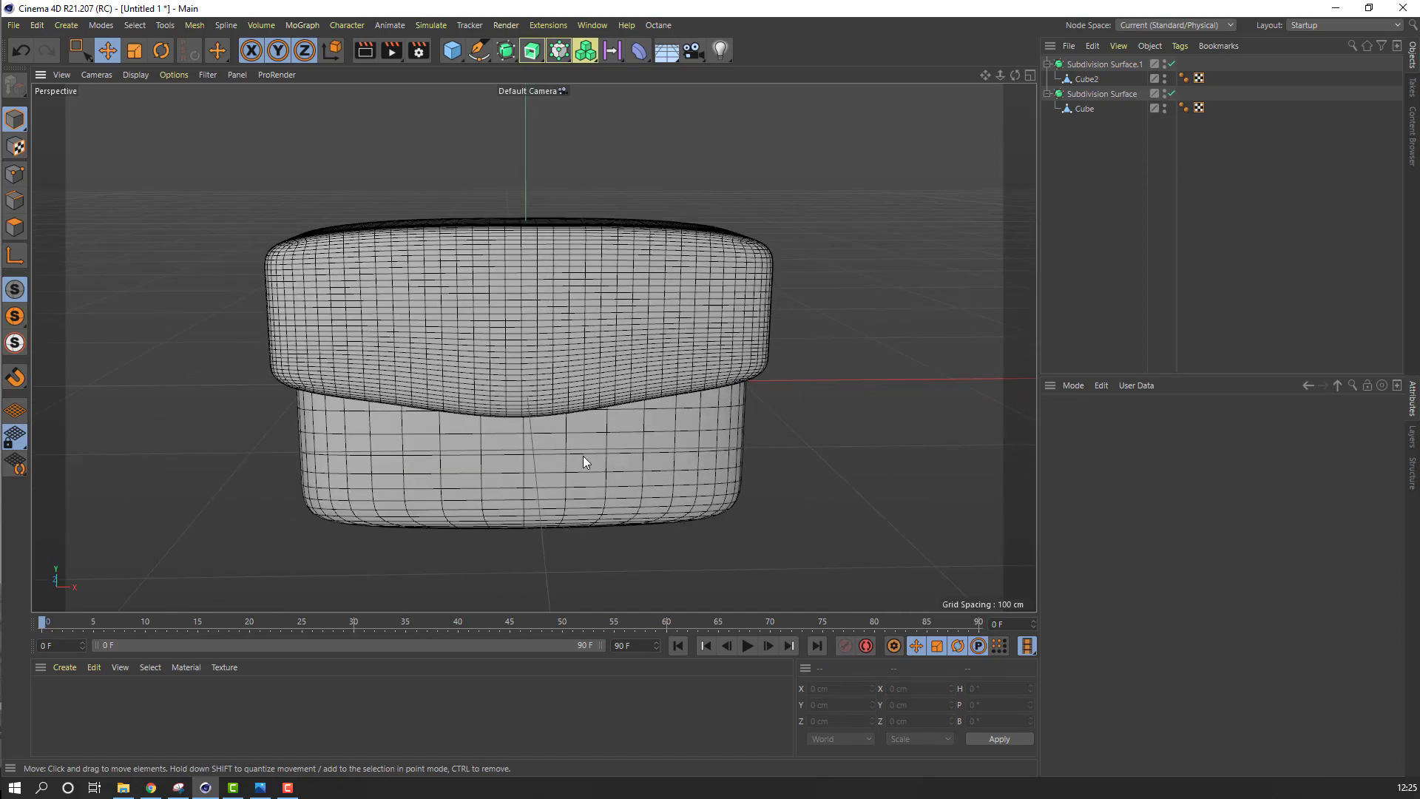
# Scale the flap's Subdivision Surface along Z to a depth of about 50 cm so it fits closer around the box
pyautogui.keyDown('alt'); pyautogui.moveTo(583, 456); pyautogui.dragTo(575, 374); pyautogui.keyUp('alt')
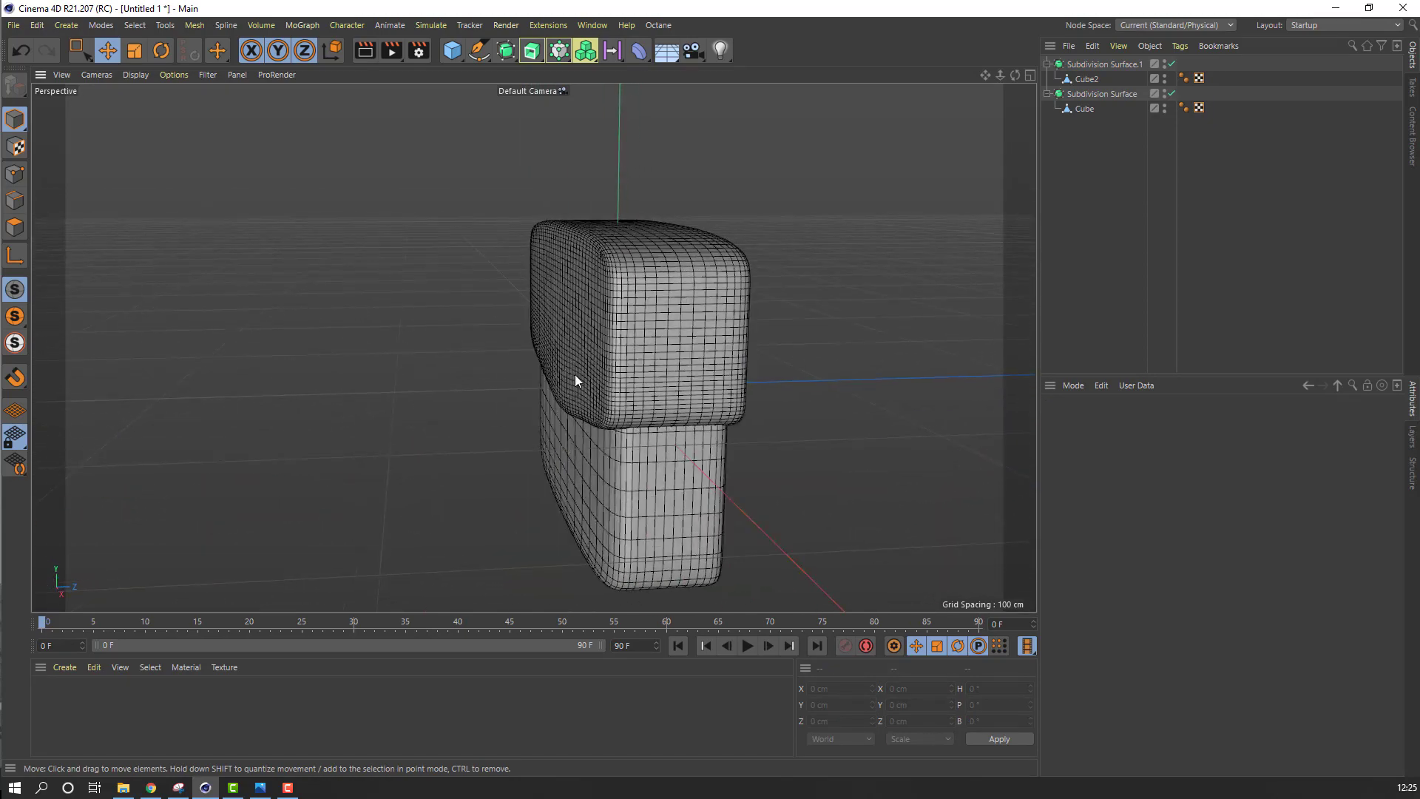
pyautogui.click(580, 288)
pyautogui.keyDown('alt'); pyautogui.moveTo(644, 277); pyautogui.dragTo(465, 252); pyautogui.keyUp('alt')
pyautogui.press('t')
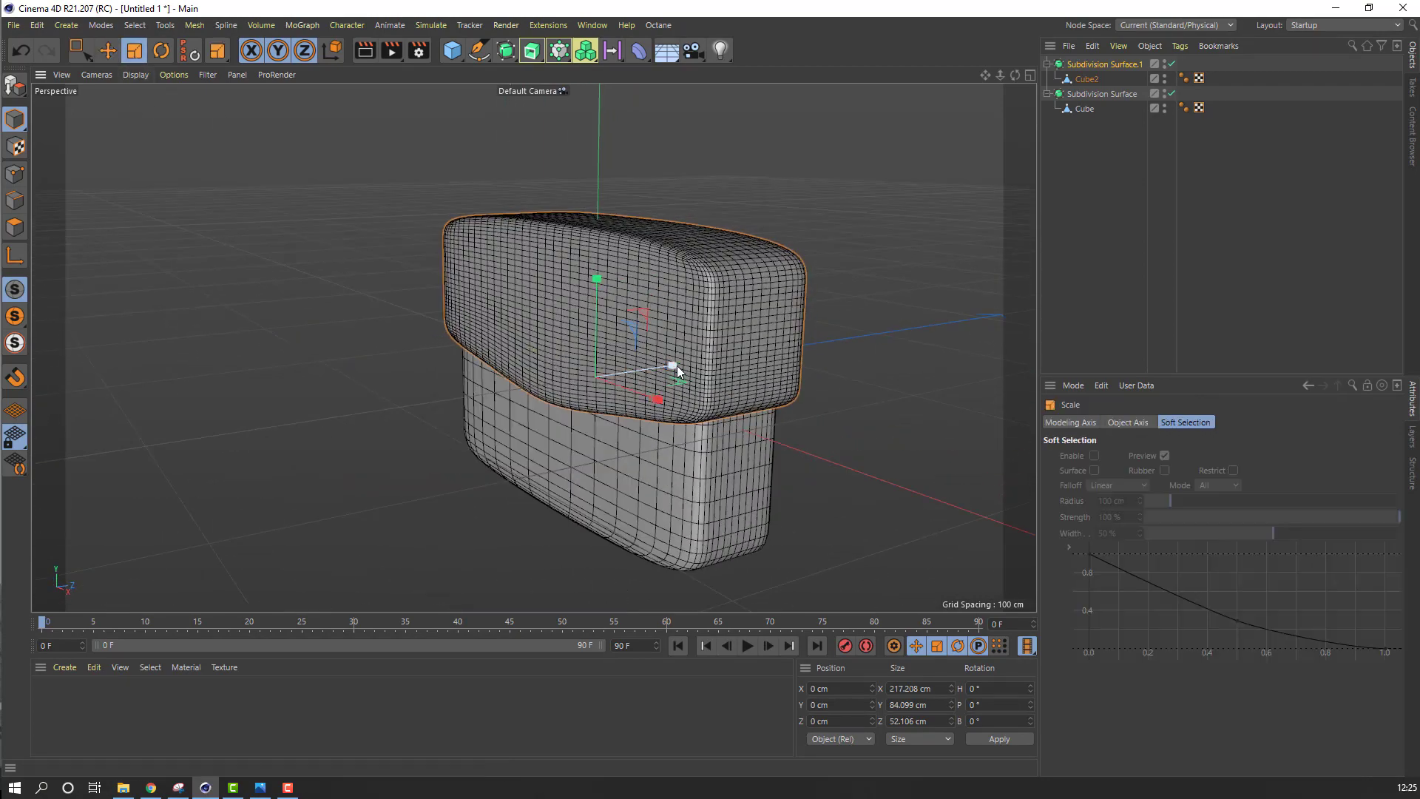
pyautogui.moveTo(673, 366); pyautogui.dragTo(633, 406)
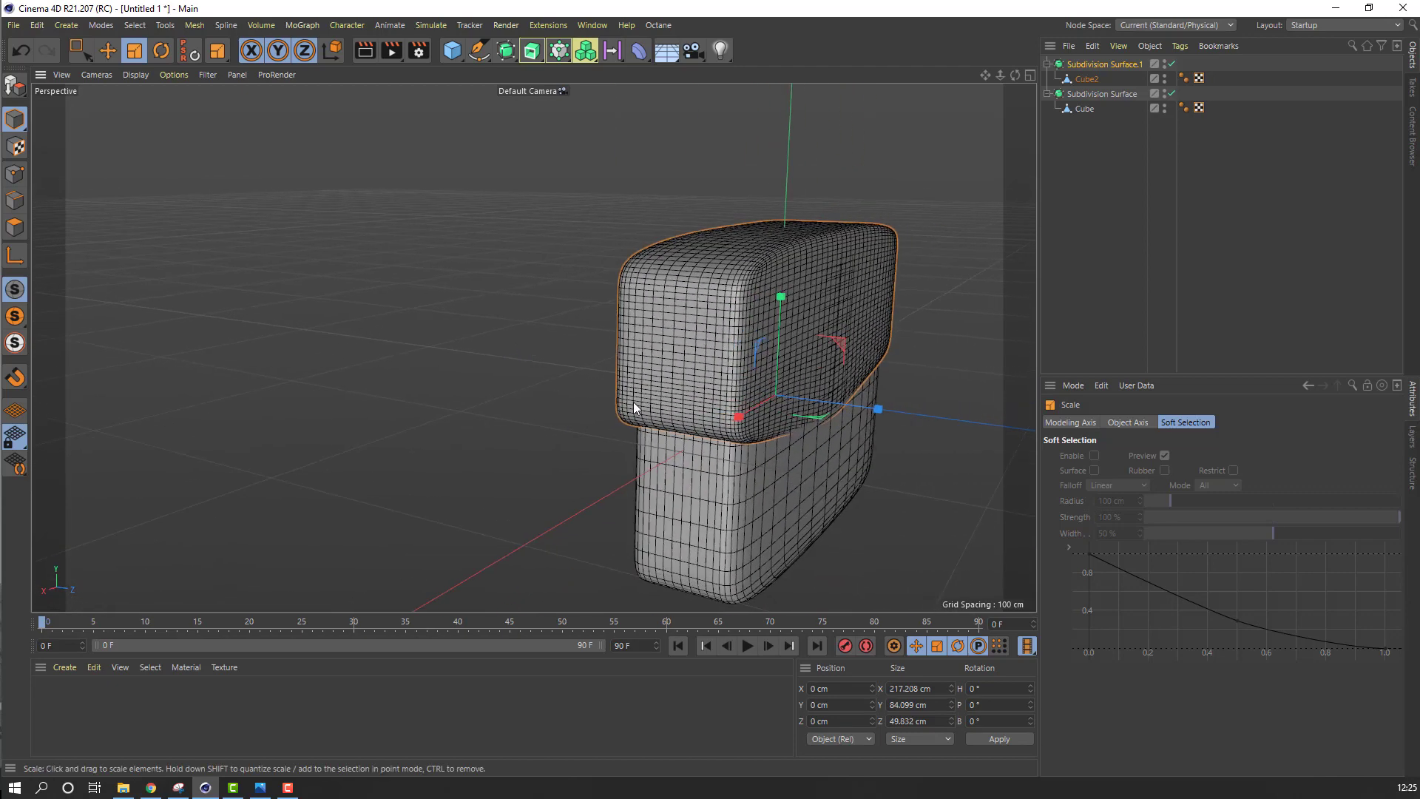
pyautogui.moveTo(877, 410); pyautogui.dragTo(872, 411)
pyautogui.keyDown('alt'); pyautogui.moveTo(504, 428); pyautogui.dragTo(827, 386); pyautogui.keyUp('alt')
pyautogui.keyDown('alt'); pyautogui.moveTo(827, 386); pyautogui.dragTo(495, 434); pyautogui.keyUp('alt')
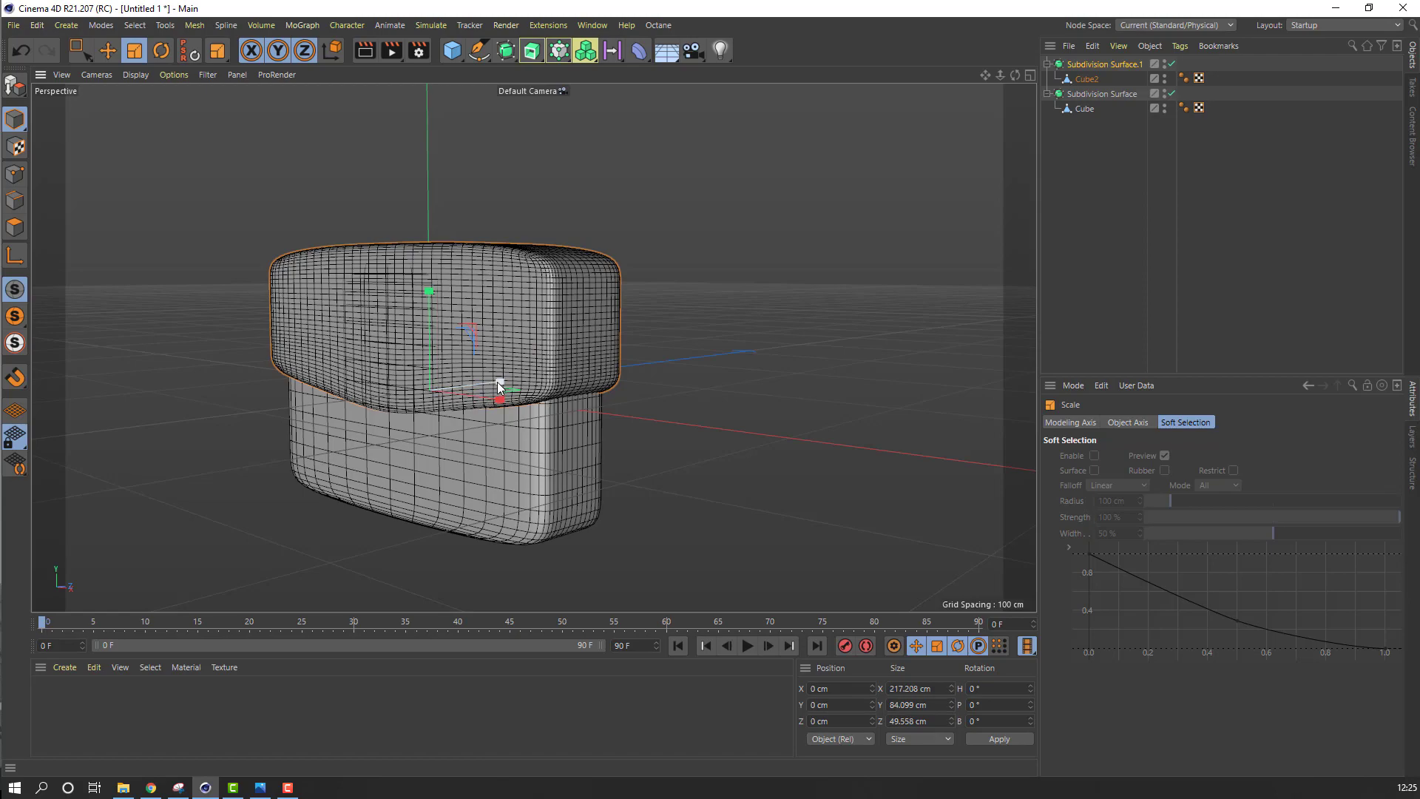
pyautogui.moveTo(497, 381); pyautogui.dragTo(499, 382)
pyautogui.keyDown('alt'); pyautogui.moveTo(454, 449); pyautogui.dragTo(211, 458); pyautogui.keyUp('alt')
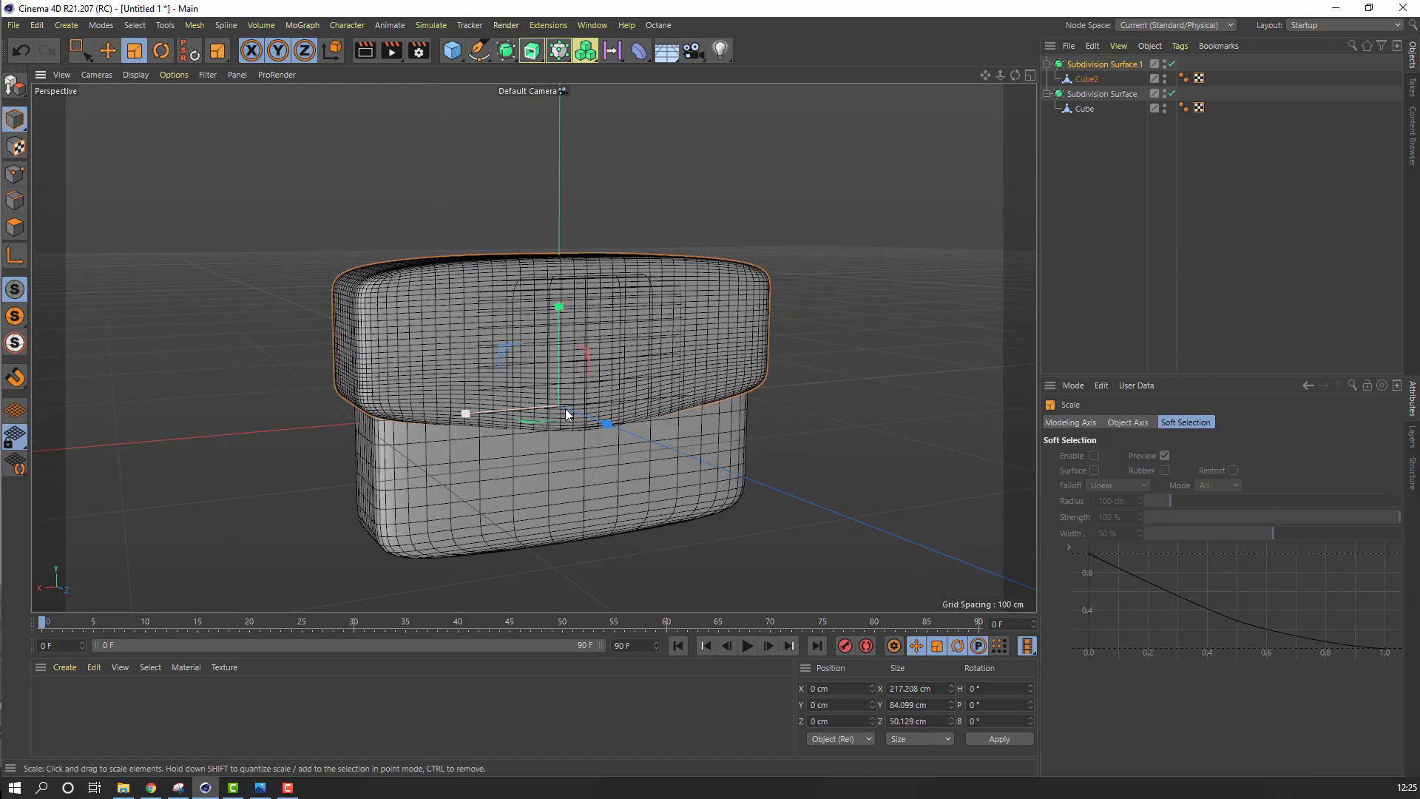
pyautogui.moveTo(608, 423)
pyautogui.mouseDown()
pyautogui.moveTo(493, 436)
pyautogui.moveTo(606, 427)
pyautogui.mouseUp()
pyautogui.click(108, 51)
pyautogui.scroll(-3, 326, 369)
pyautogui.click(343, 420)
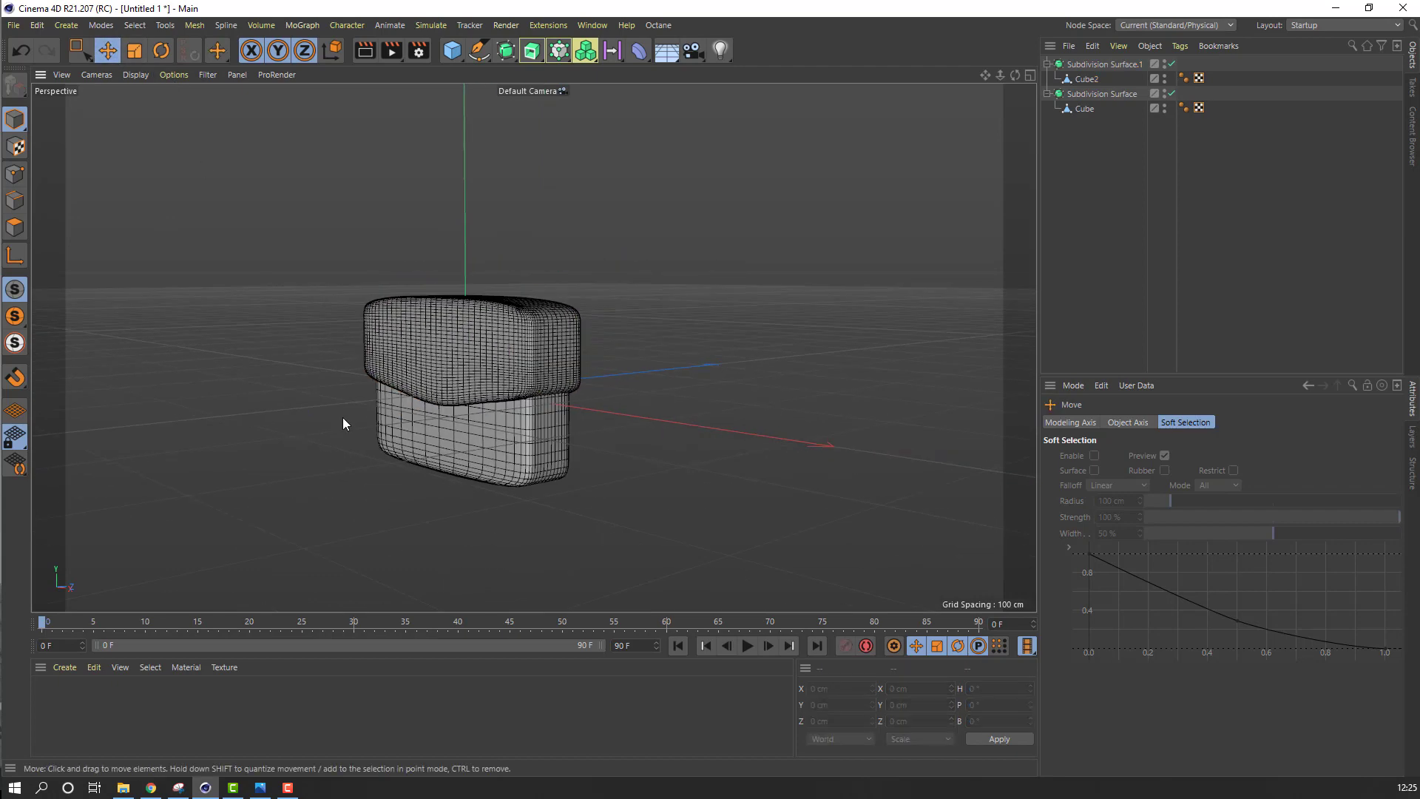
# Switch the viewport to Gouraud Shading without lines and check the smoothed box and flap
pyautogui.moveTo(343, 423)
pyautogui.keyDown('alt'); pyautogui.mouseDown()
pyautogui.moveTo(570, 425)
pyautogui.moveTo(158, 149)
pyautogui.mouseUp(); pyautogui.keyUp('alt')
pyautogui.click(133, 74)
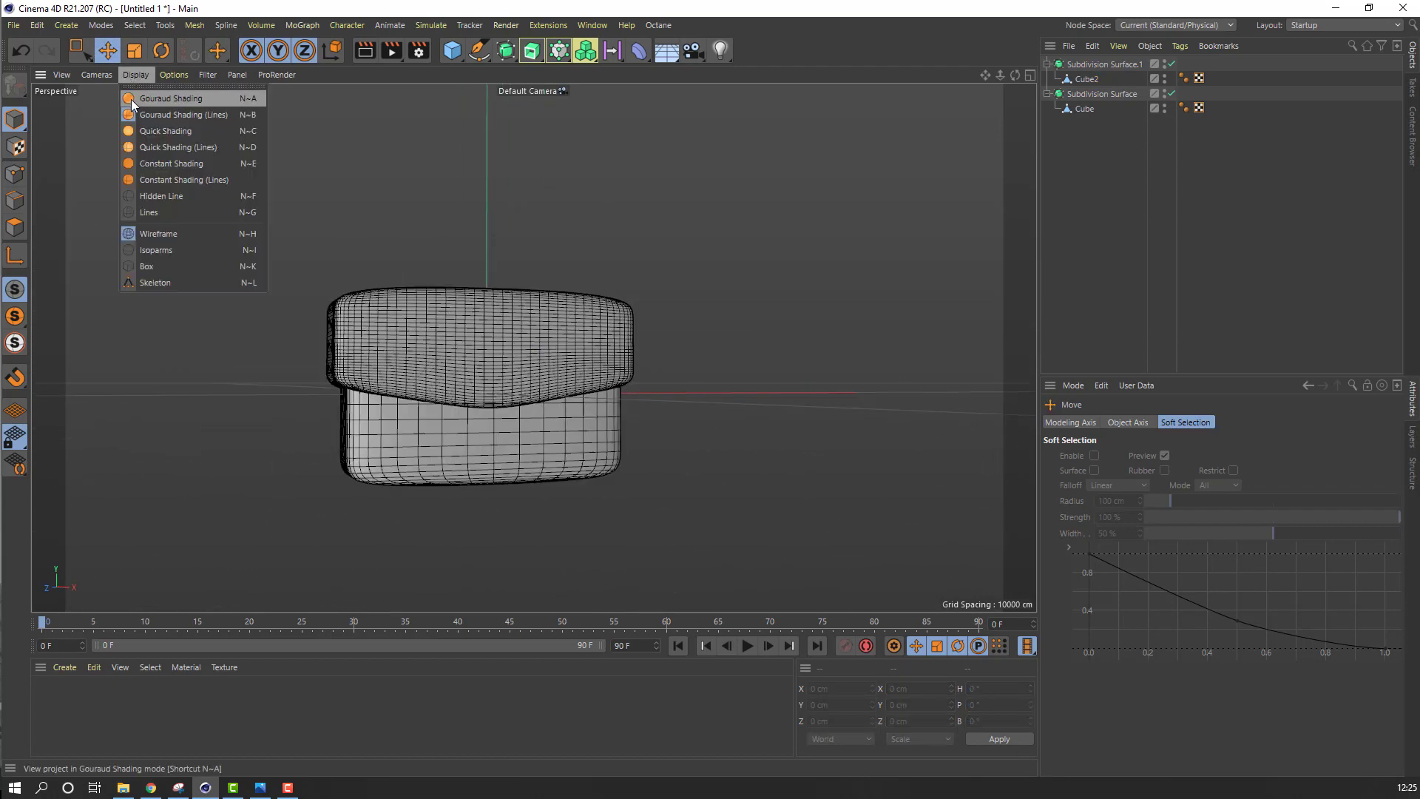
pyautogui.click(167, 98)
pyautogui.scroll(3, 526, 426)
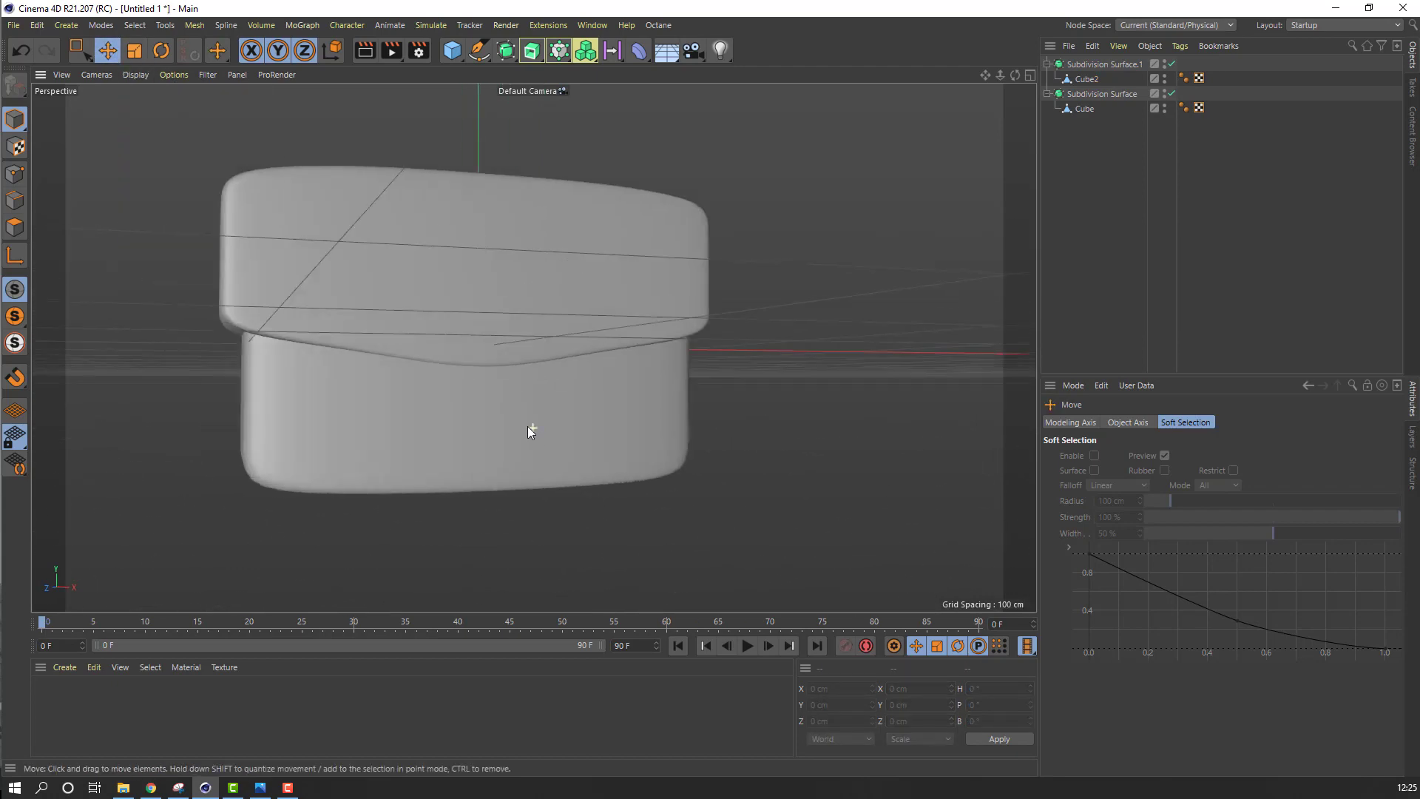
pyautogui.moveTo(527, 426)
pyautogui.keyDown('alt'); pyautogui.mouseDown()
pyautogui.moveTo(311, 482)
pyautogui.moveTo(101, 478)
pyautogui.moveTo(329, 479)
pyautogui.moveTo(509, 439)
pyautogui.mouseUp(); pyautogui.keyUp('alt')
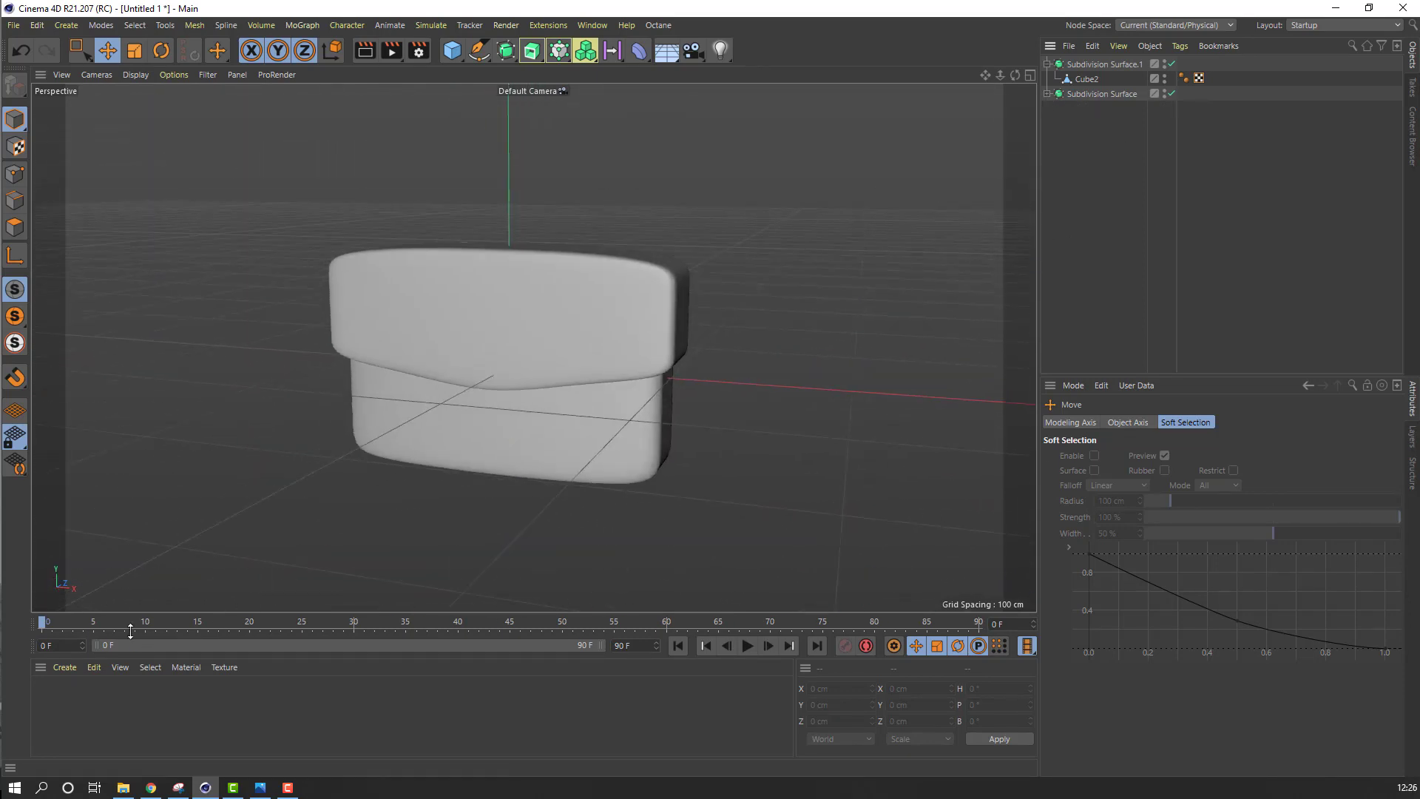
# Collapse both Subdivision Surface hierarchies, raise the two objects together along Y, and clear the selection
pyautogui.click(1048, 65)
pyautogui.click(1087, 80)
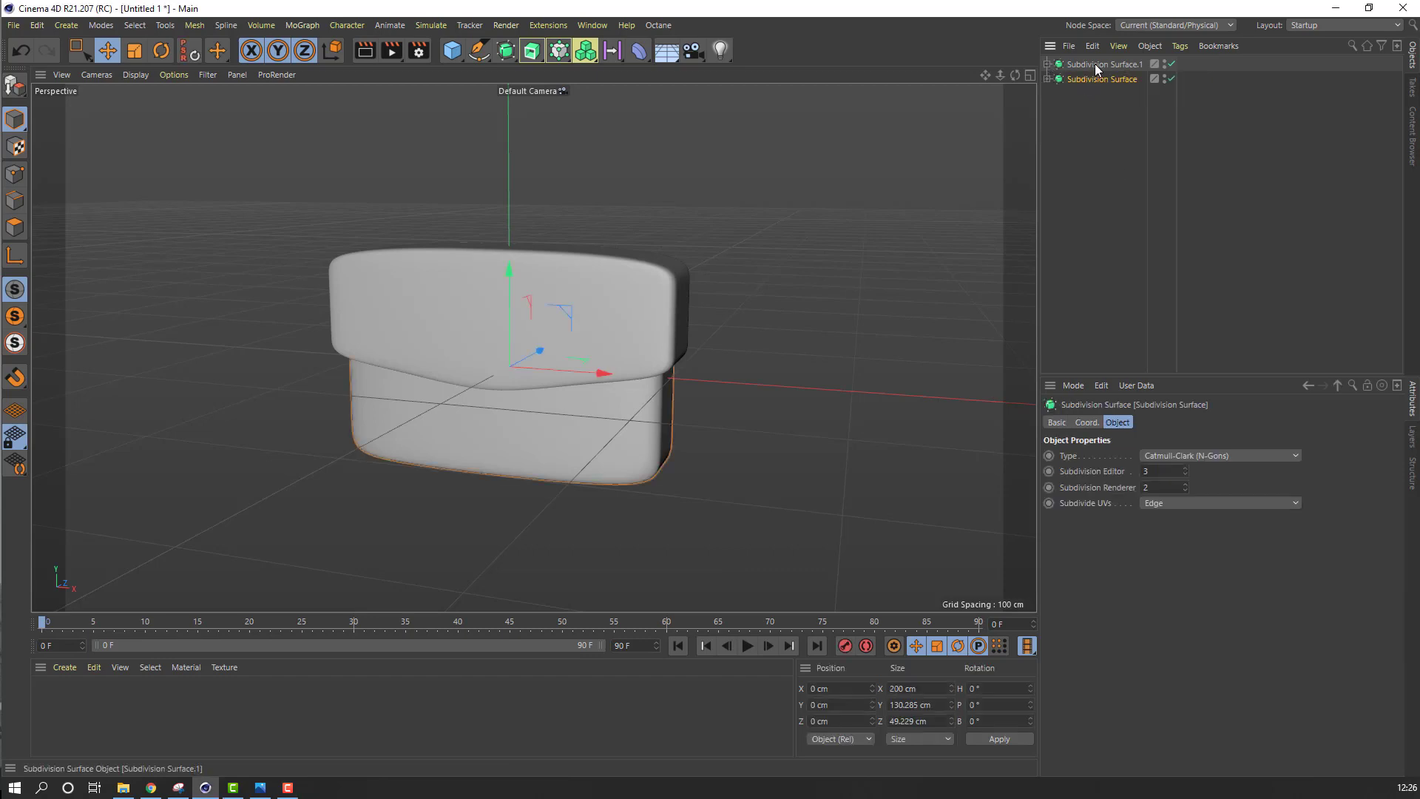
pyautogui.keyDown('ctrl'); pyautogui.click(1095, 64); pyautogui.keyUp('ctrl')
pyautogui.scroll(-4, 601, 289)
pyautogui.moveTo(542, 255); pyautogui.dragTo(539, 149)
pyautogui.click(792, 294)
pyautogui.scroll(4, 592, 222)
pyautogui.keyDown('alt'); pyautogui.moveTo(615, 204); pyautogui.dragTo(589, 269, button='middle'); pyautogui.keyUp('alt')
pyautogui.scroll(1, 589, 269)
pyautogui.keyDown('alt'); pyautogui.moveTo(531, 297); pyautogui.dragTo(489, 352); pyautogui.keyUp('alt')
pyautogui.scroll(6, 519, 334)
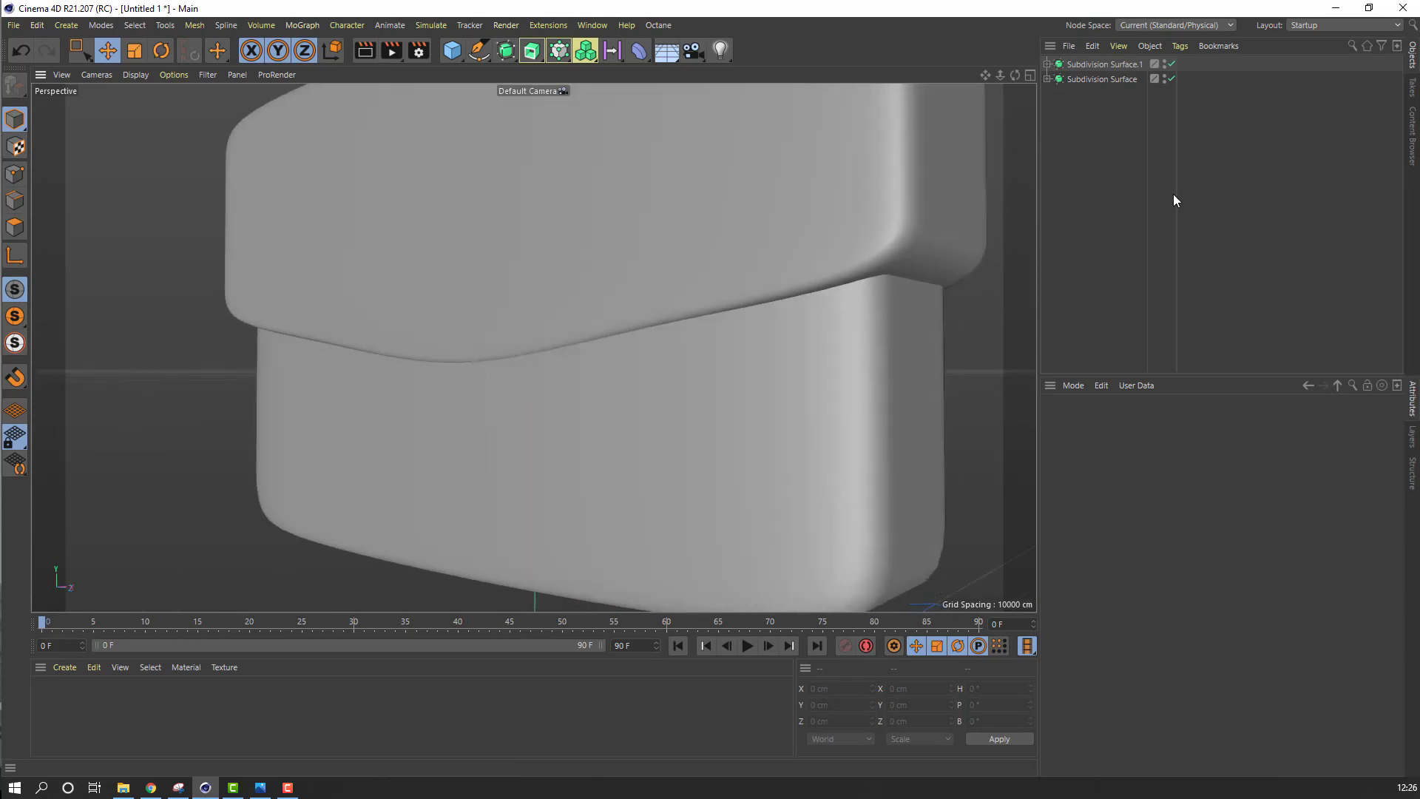
# Add a new cube and shrink it to about 58.6 x 56.1 x 43.3 cm
pyautogui.click(455, 57)
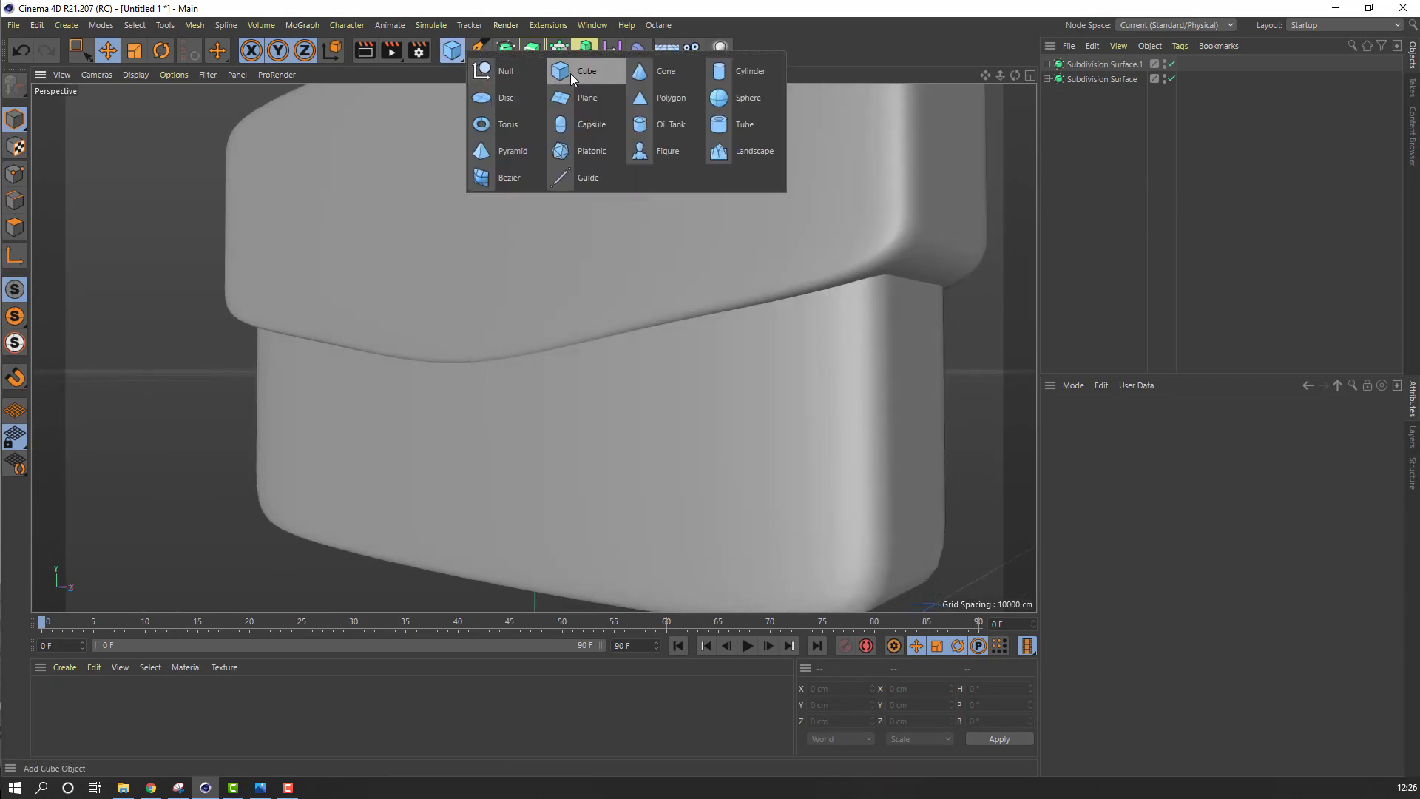
pyautogui.click(571, 74)
pyautogui.scroll(-6, 504, 363)
pyautogui.keyDown('alt'); pyautogui.moveTo(697, 429); pyautogui.dragTo(568, 505); pyautogui.keyUp('alt')
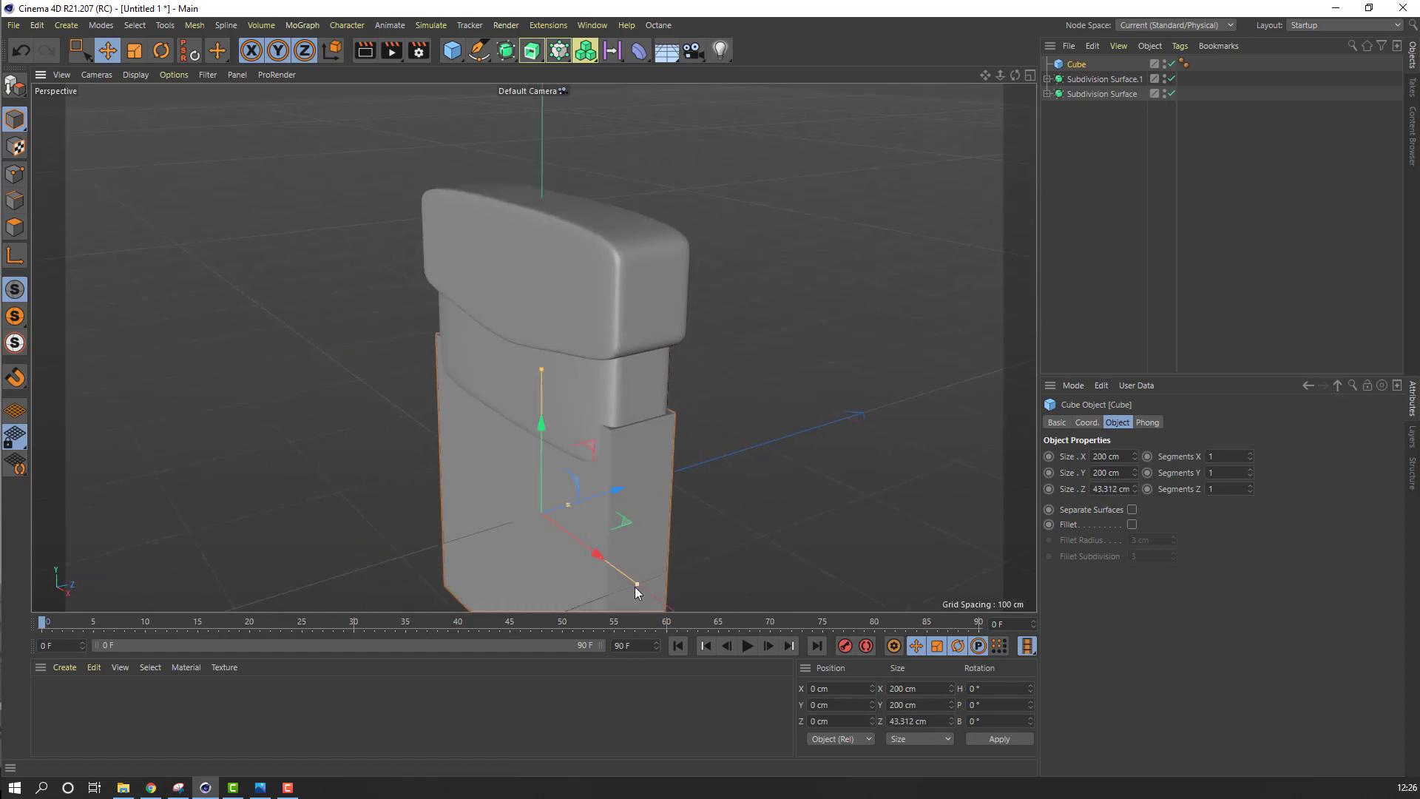
pyautogui.moveTo(635, 587); pyautogui.dragTo(559, 541)
pyautogui.moveTo(541, 368); pyautogui.dragTo(529, 485)
# Move the new cube up to about Y 124.9 cm and forward to about Z -13.8 cm
pyautogui.moveTo(540, 466); pyautogui.dragTo(522, 285)
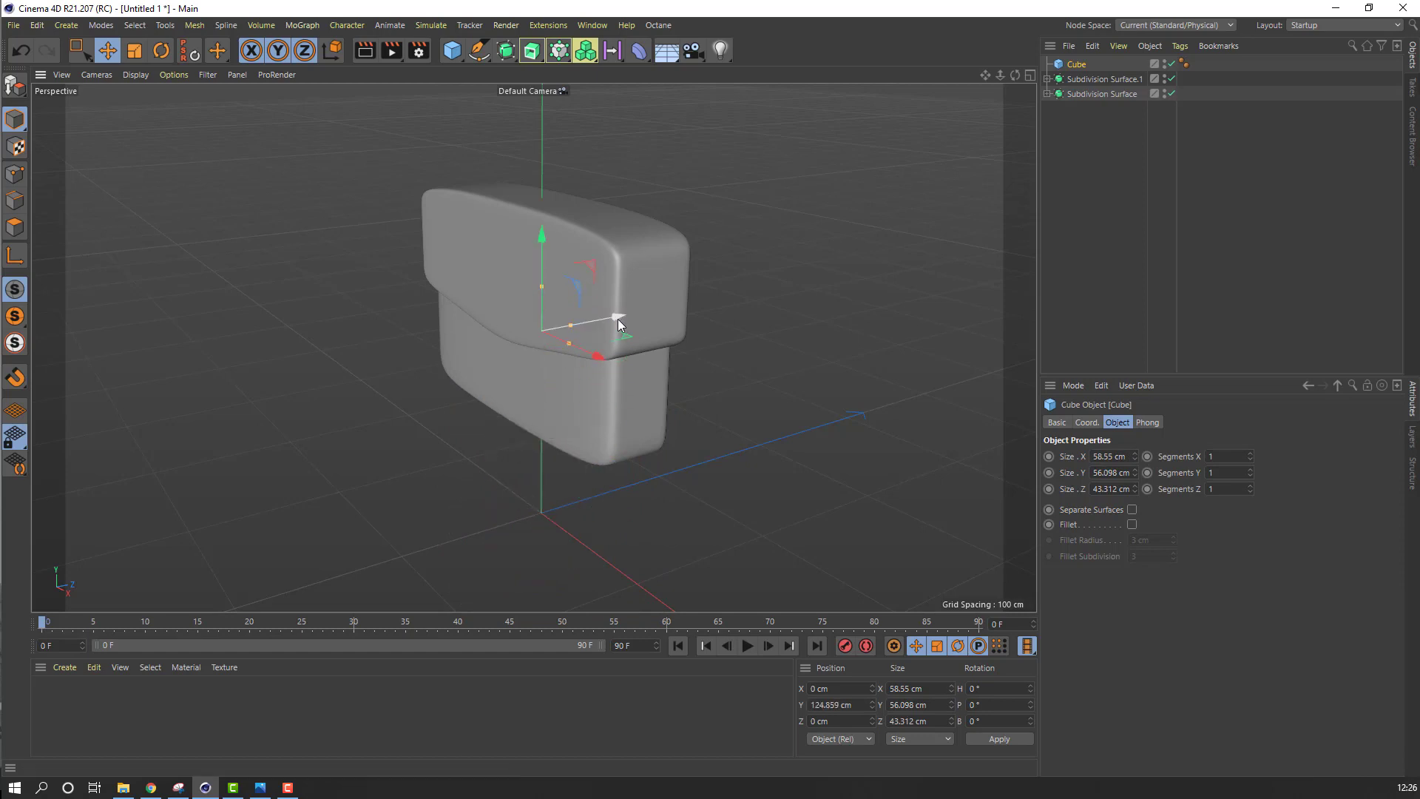
pyautogui.moveTo(618, 318); pyautogui.dragTo(556, 329)
pyautogui.scroll(5, 556, 328)
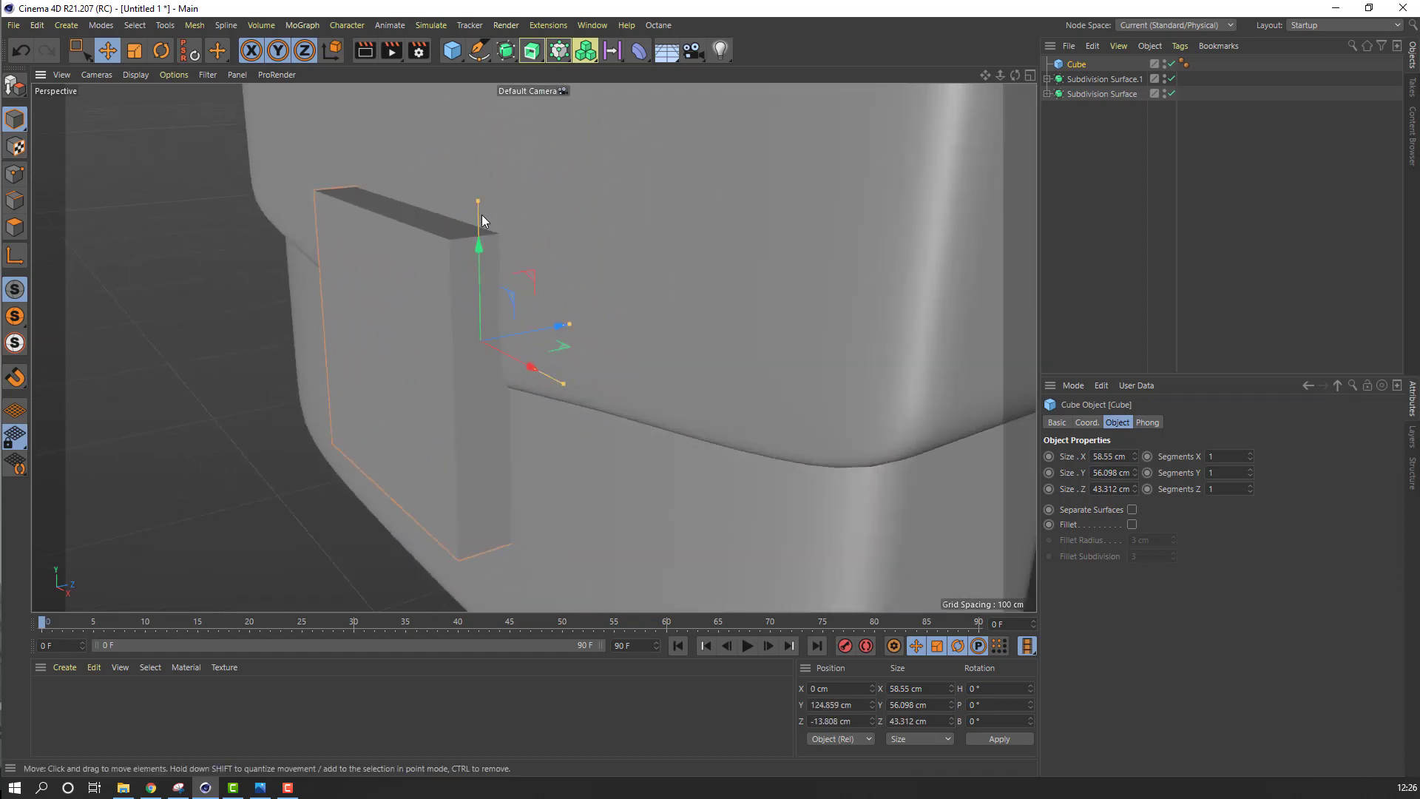
# Reduce the cube to a thin plate about 11.4 x 14 x 2.2 cm and place it before the box at about Z -58.4 cm
pyautogui.moveTo(477, 201); pyautogui.dragTo(246, 395)
pyautogui.scroll(5, 244, 414)
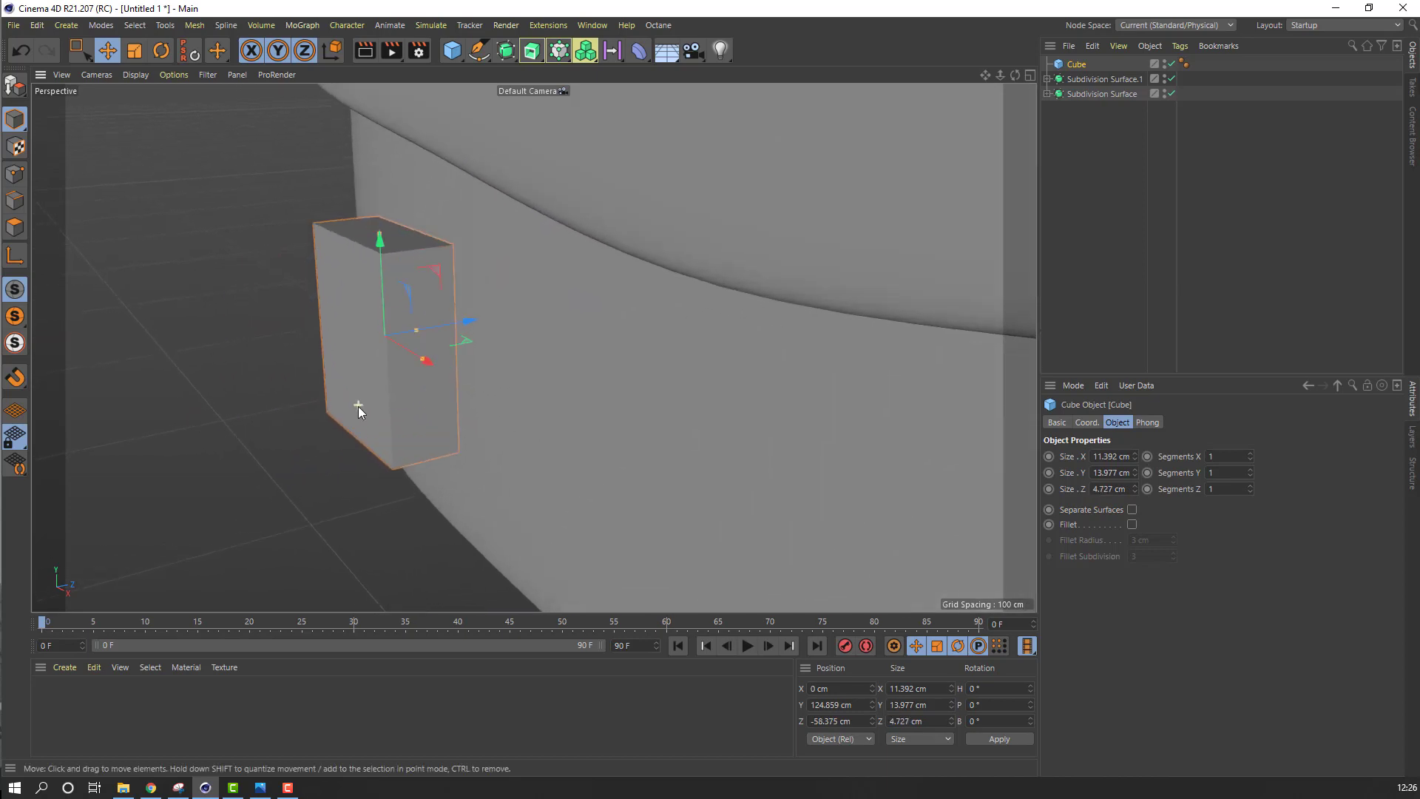
pyautogui.scroll(2, 358, 406)
pyautogui.moveTo(441, 308); pyautogui.dragTo(368, 349)
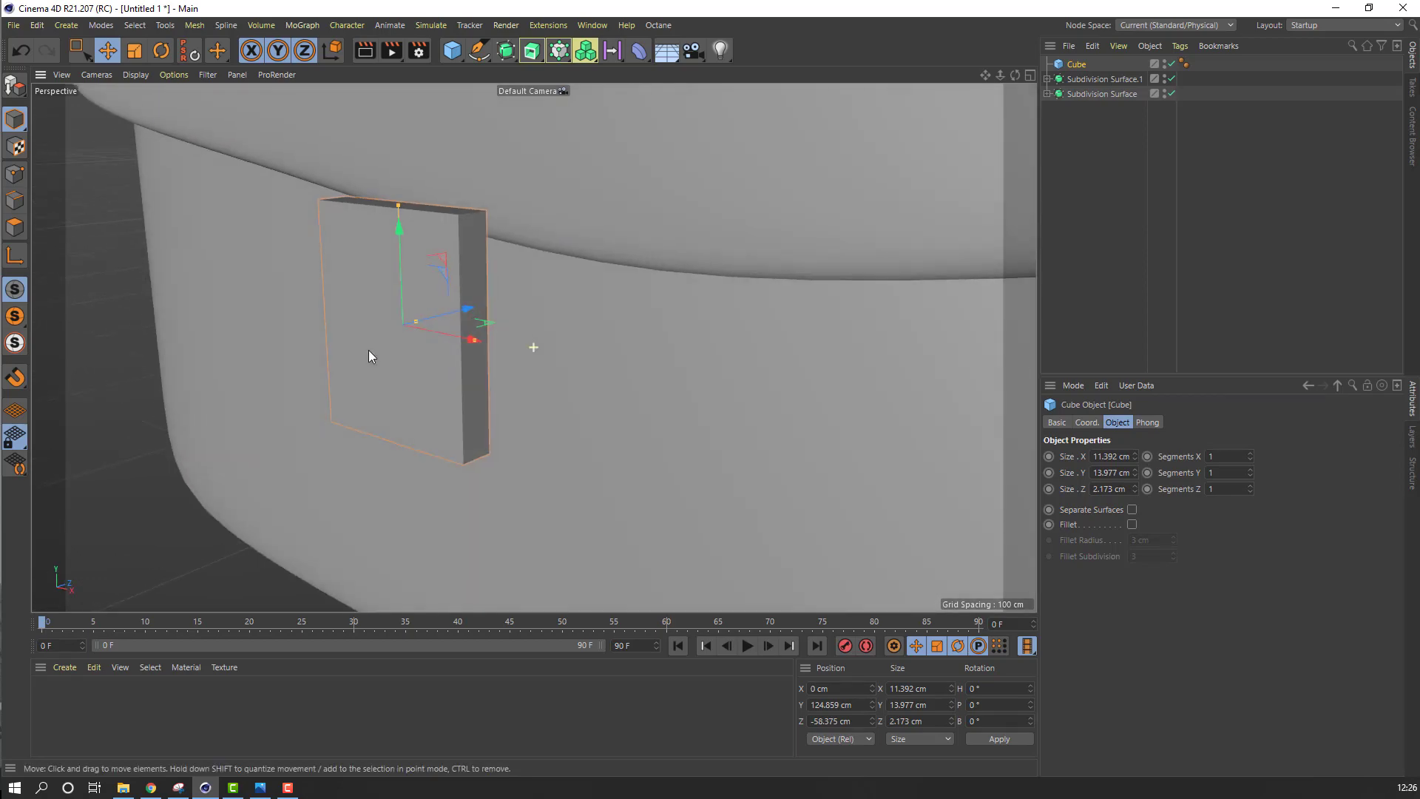
# Switch the viewport to Gouraud Shading (Lines) to show the mesh of the plate and box
pyautogui.click(133, 75)
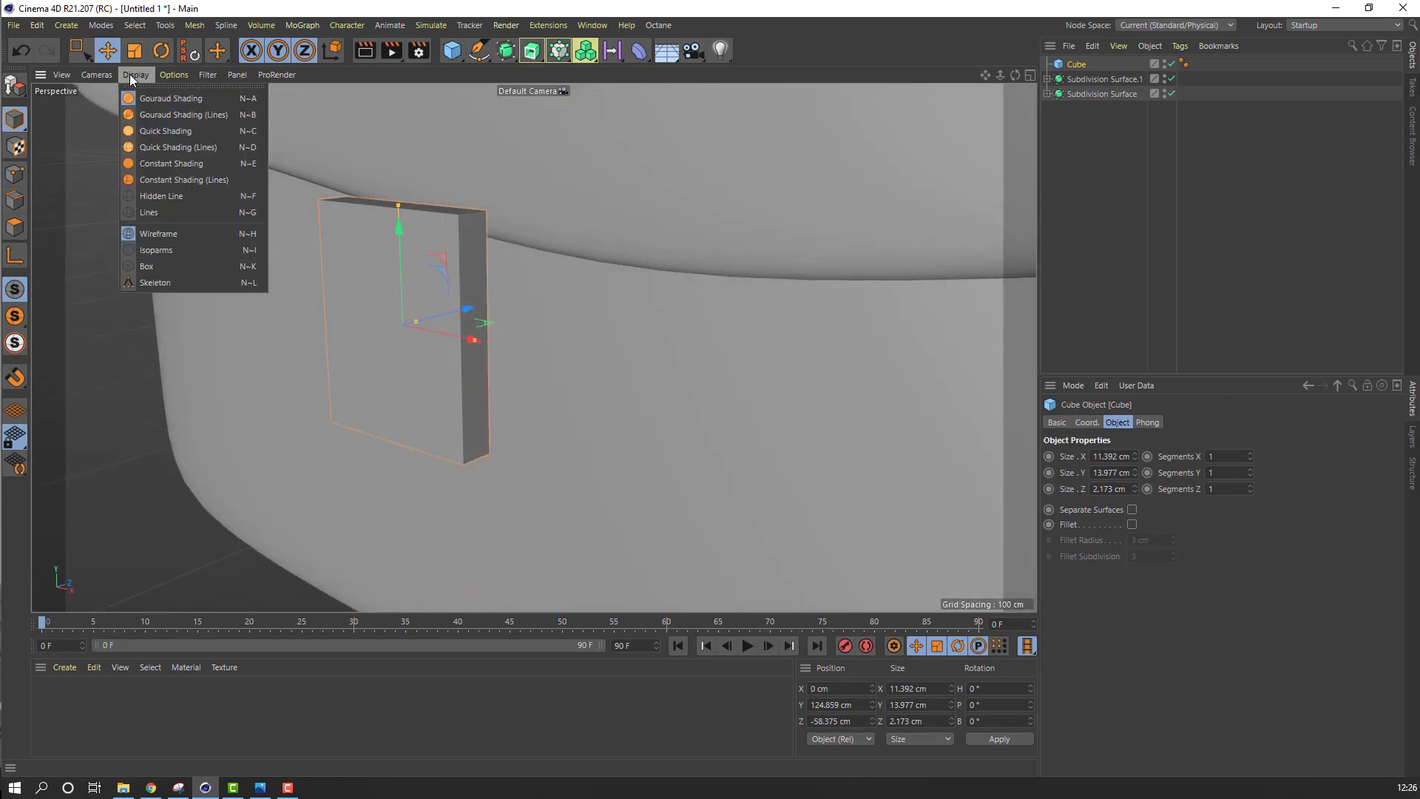
pyautogui.click(188, 114)
pyautogui.moveTo(507, 387)
pyautogui.keyDown('alt'); pyautogui.mouseDown()
pyautogui.moveTo(553, 375)
pyautogui.moveTo(436, 407)
pyautogui.mouseUp(); pyautogui.keyUp('alt')
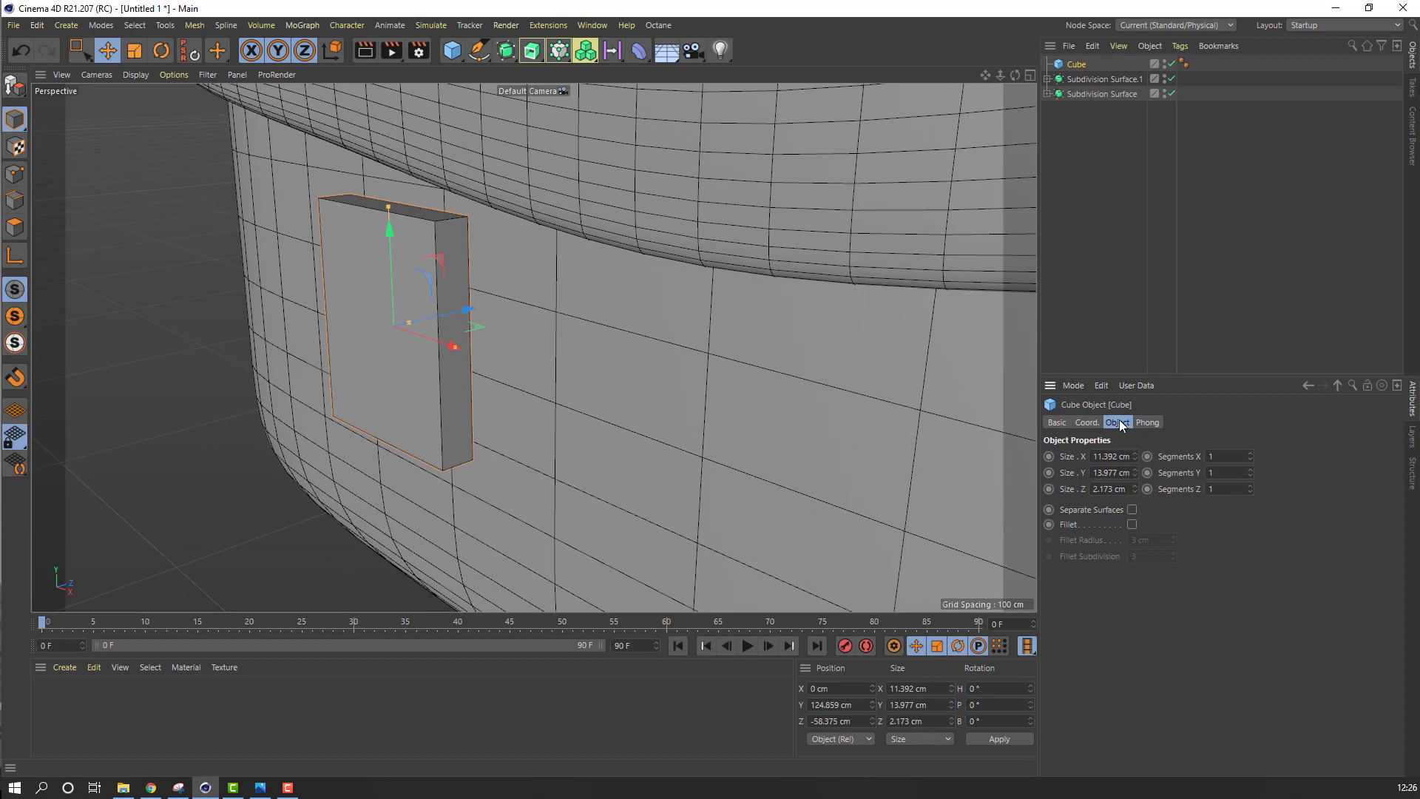
# Set the plate's segments to 4 in X, Y and Z
pyautogui.doubleClick(1237, 475)
pyautogui.write('4')
pyautogui.press('Return')
pyautogui.doubleClick(1235, 491)
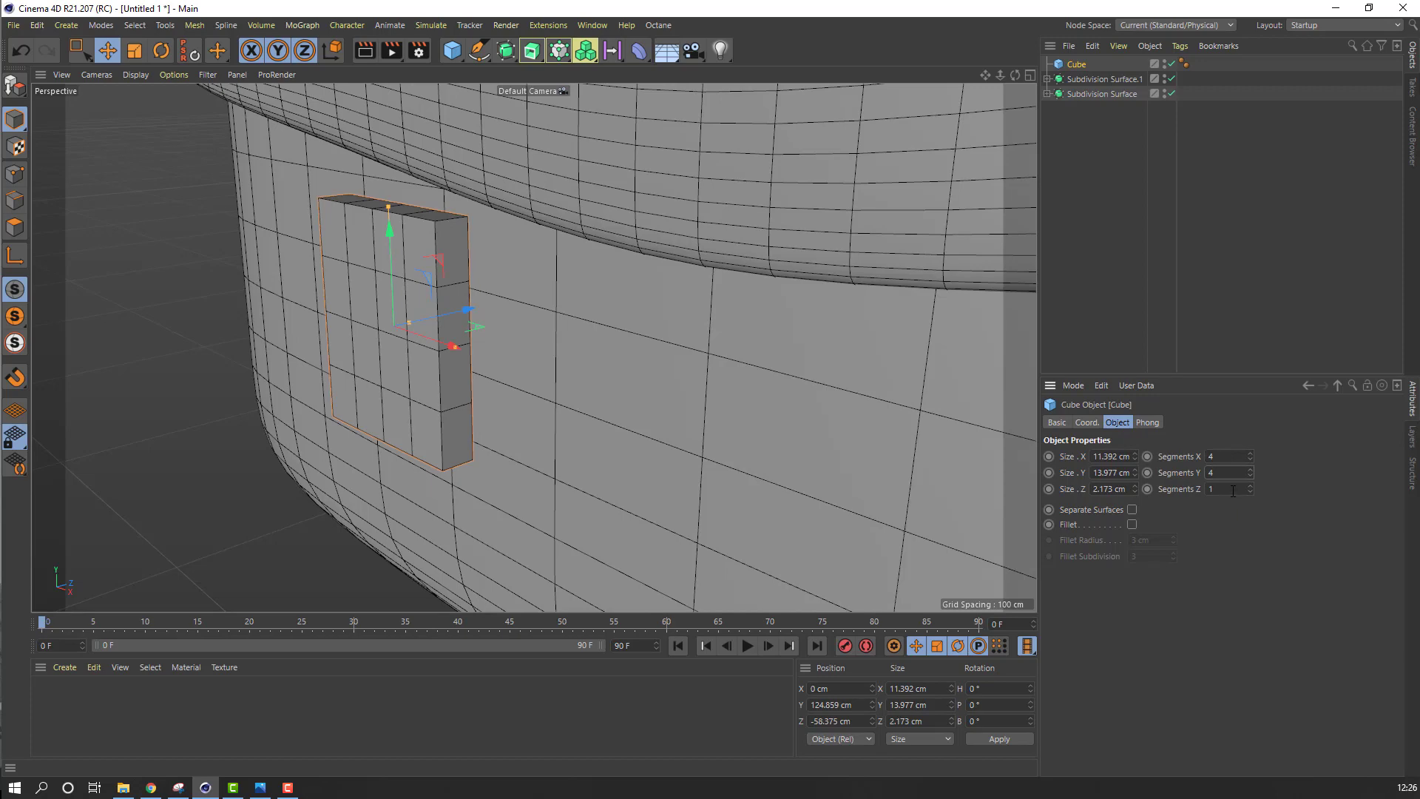
pyautogui.write('4')
pyautogui.press('Return')
pyautogui.scroll(4, 466, 388)
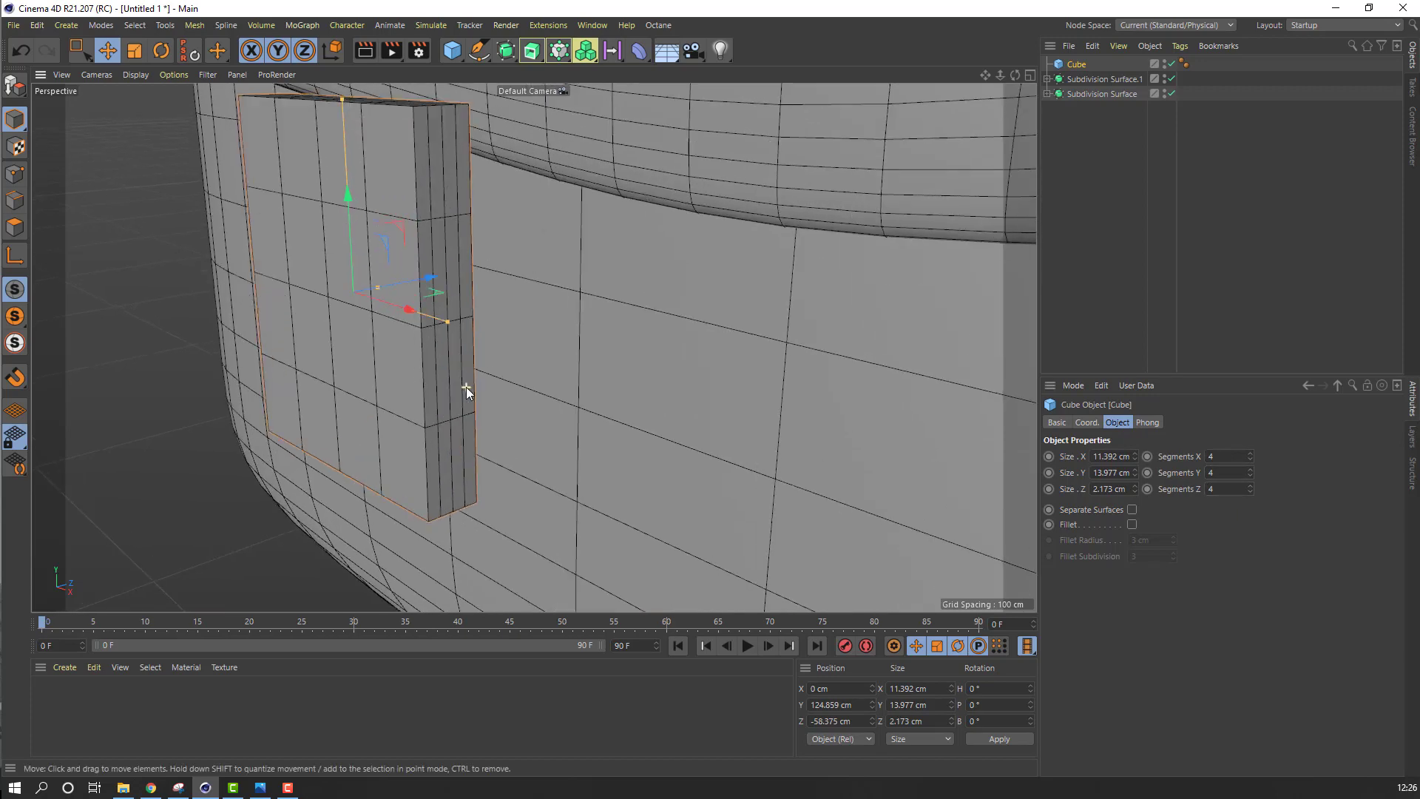
pyautogui.scroll(-6, 466, 387)
pyautogui.scroll(7, 410, 371)
pyautogui.keyDown('alt'); pyautogui.moveTo(401, 400); pyautogui.dragTo(274, 334); pyautogui.keyUp('alt')
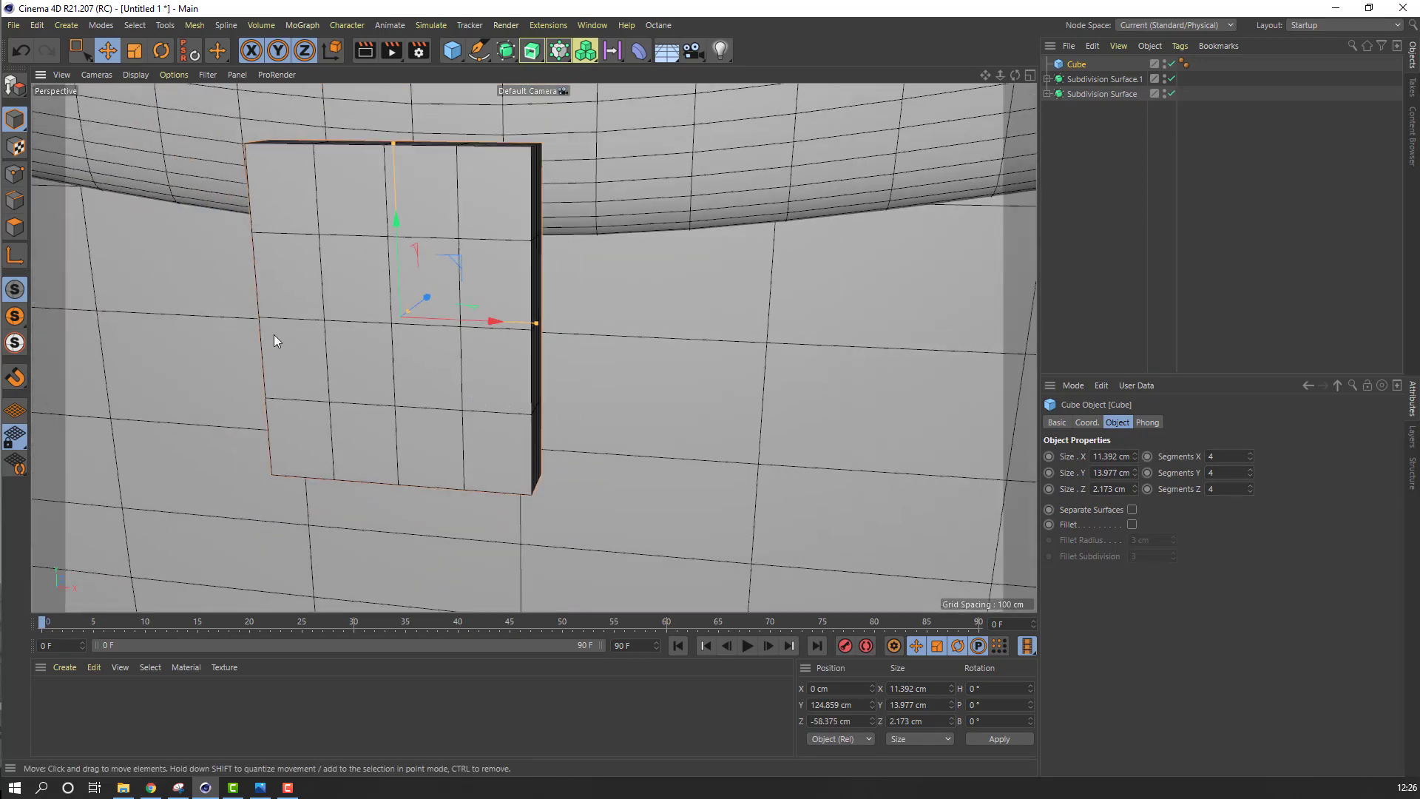
# Make the plate editable and extrude the two middle polygons in the third row of its front face inward by -0.83 cm
pyautogui.click(15, 87)
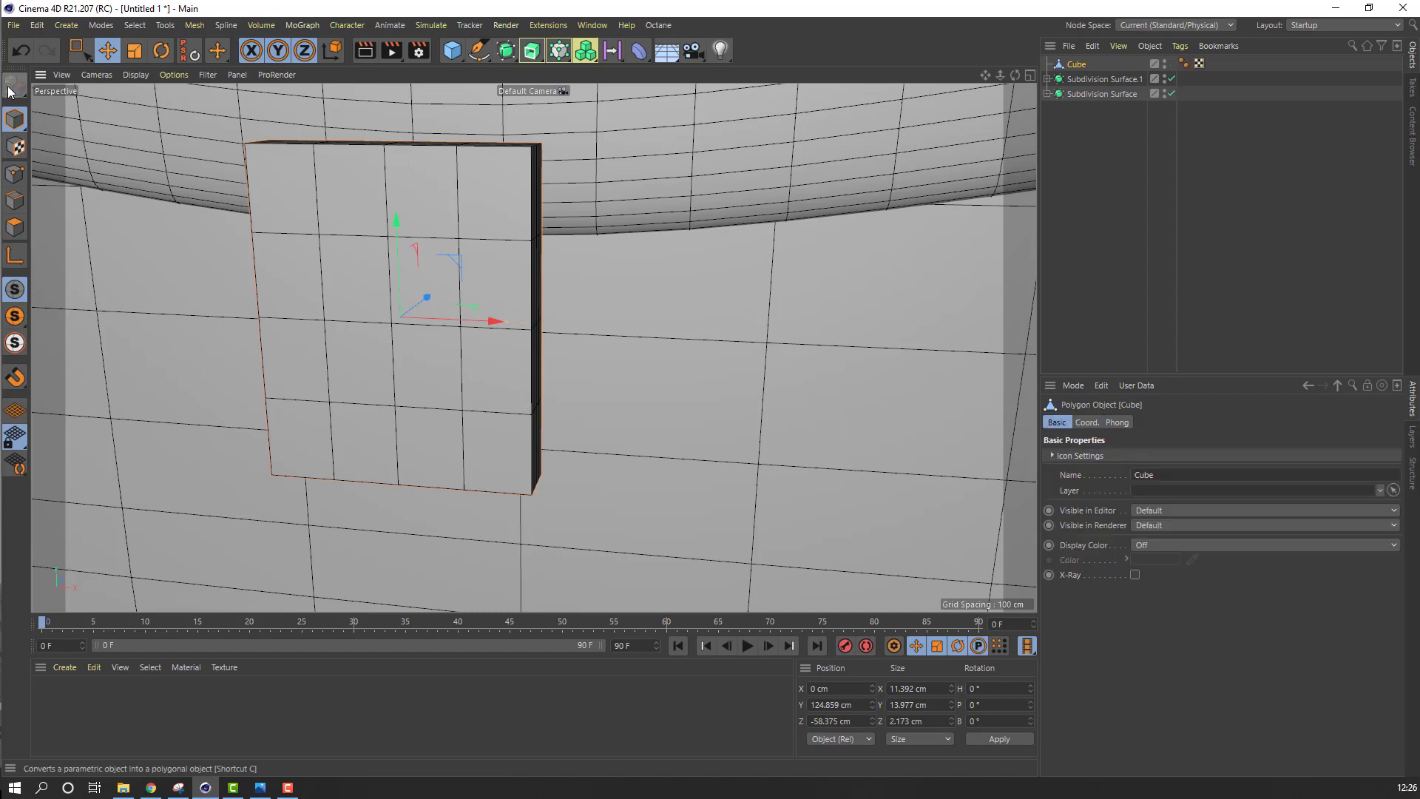
pyautogui.click(14, 227)
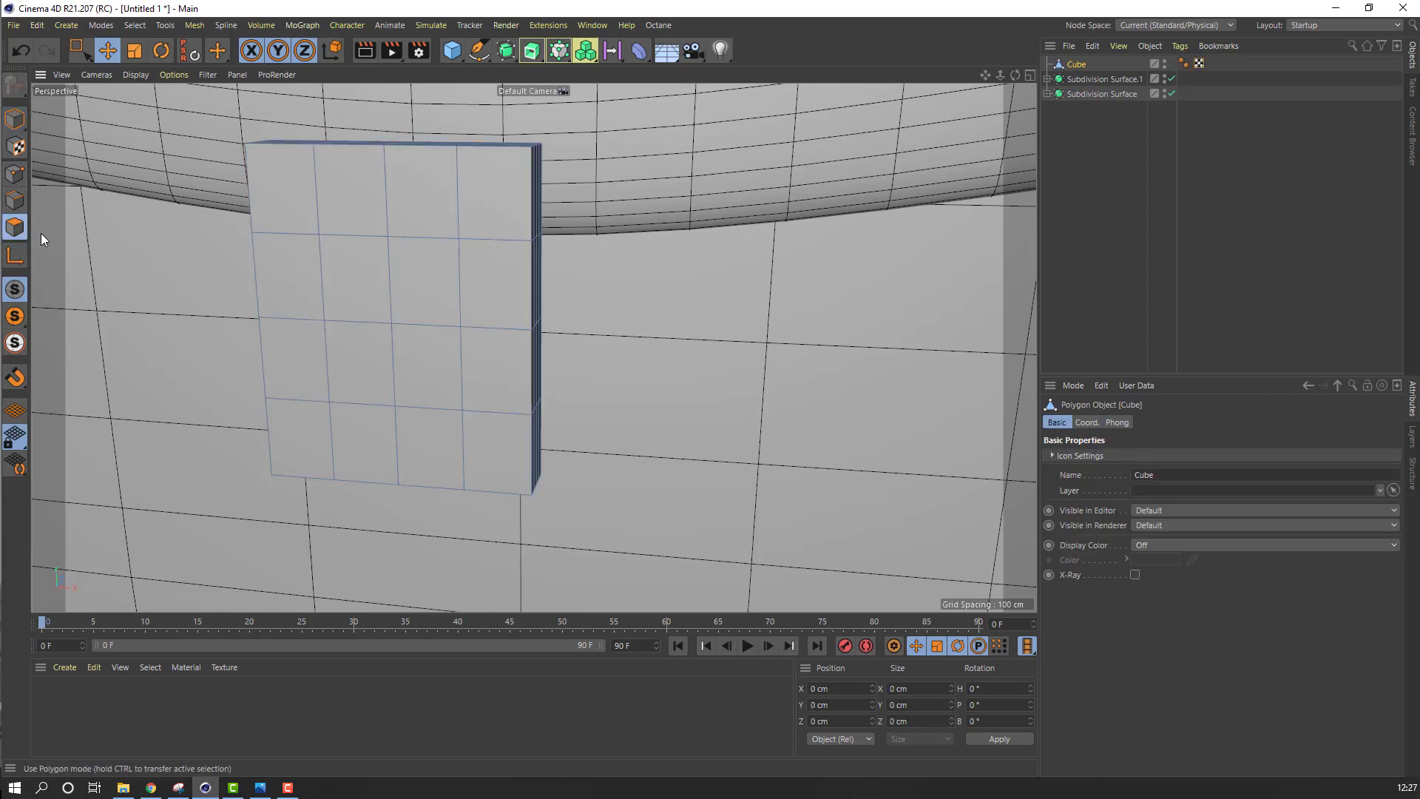
pyautogui.click(348, 361)
pyautogui.keyDown('shift'); pyautogui.click(432, 358); pyautogui.keyUp('shift')
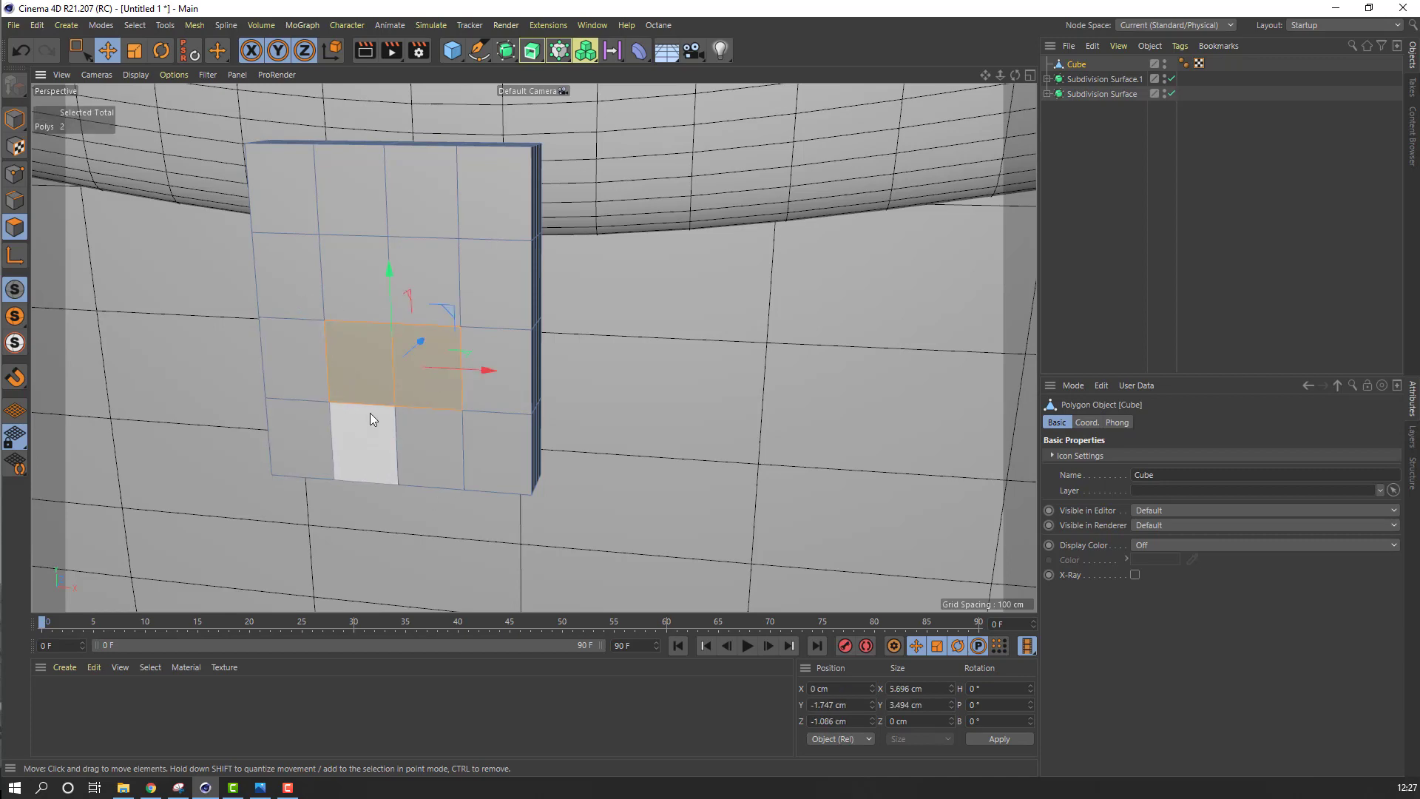
pyautogui.scroll(1, 375, 384)
pyautogui.keyDown('alt'); pyautogui.moveTo(375, 384); pyautogui.dragTo(286, 412); pyautogui.keyUp('alt')
pyautogui.rightClick(335, 357)
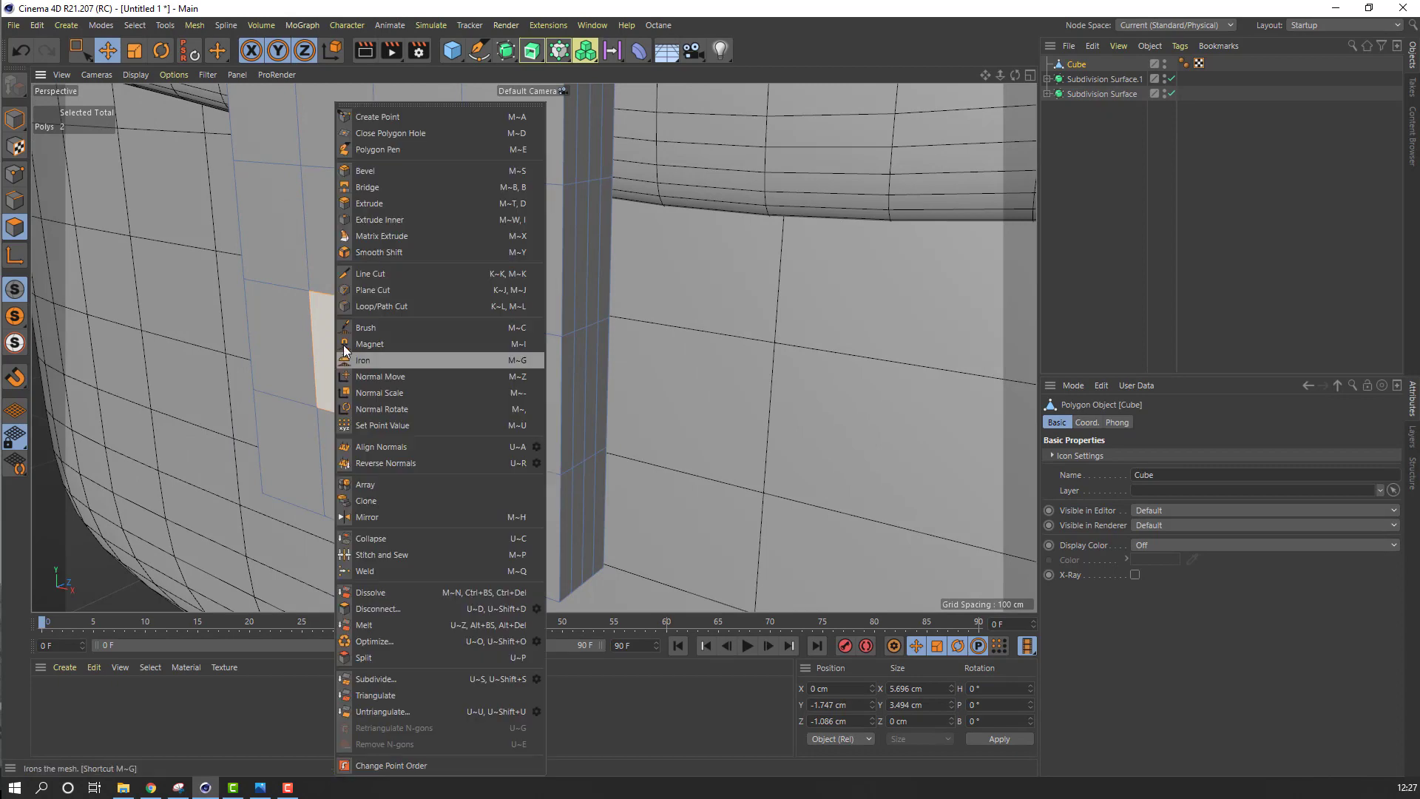
pyautogui.click(369, 203)
pyautogui.moveTo(363, 327); pyautogui.dragTo(317, 327)
pyautogui.scroll(-3, 614, 219)
pyautogui.keyDown('alt'); pyautogui.moveTo(496, 178); pyautogui.dragTo(451, 223, button='middle'); pyautogui.keyUp('alt')
pyautogui.keyDown('alt'); pyautogui.moveTo(451, 223); pyautogui.dragTo(498, 218); pyautogui.keyUp('alt')
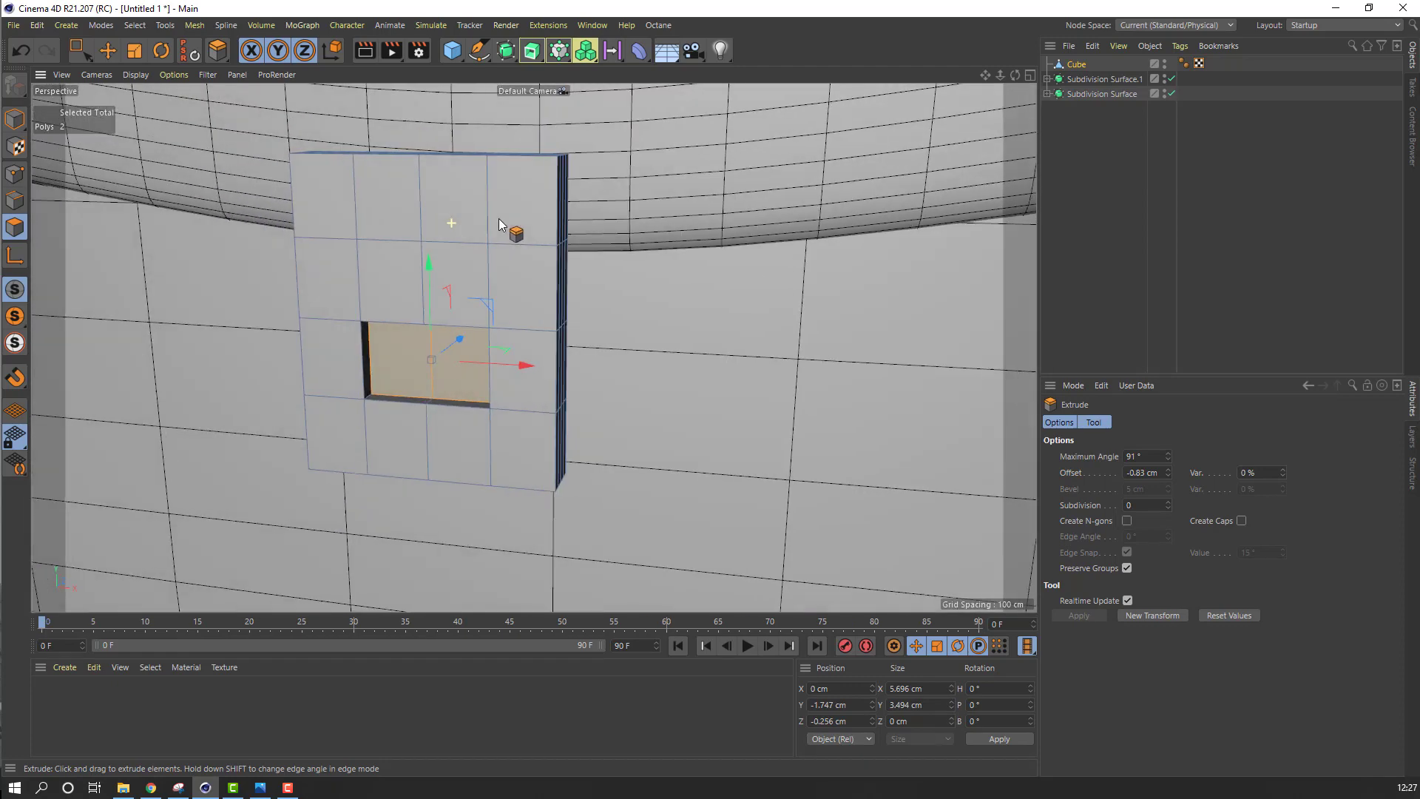
# Inset the two middle polygons in the top row of the plate's front face by 0.22 cm with Extrude Inner
pyautogui.click(391, 204)
pyautogui.keyDown('shift'); pyautogui.click(445, 193); pyautogui.keyUp('shift')
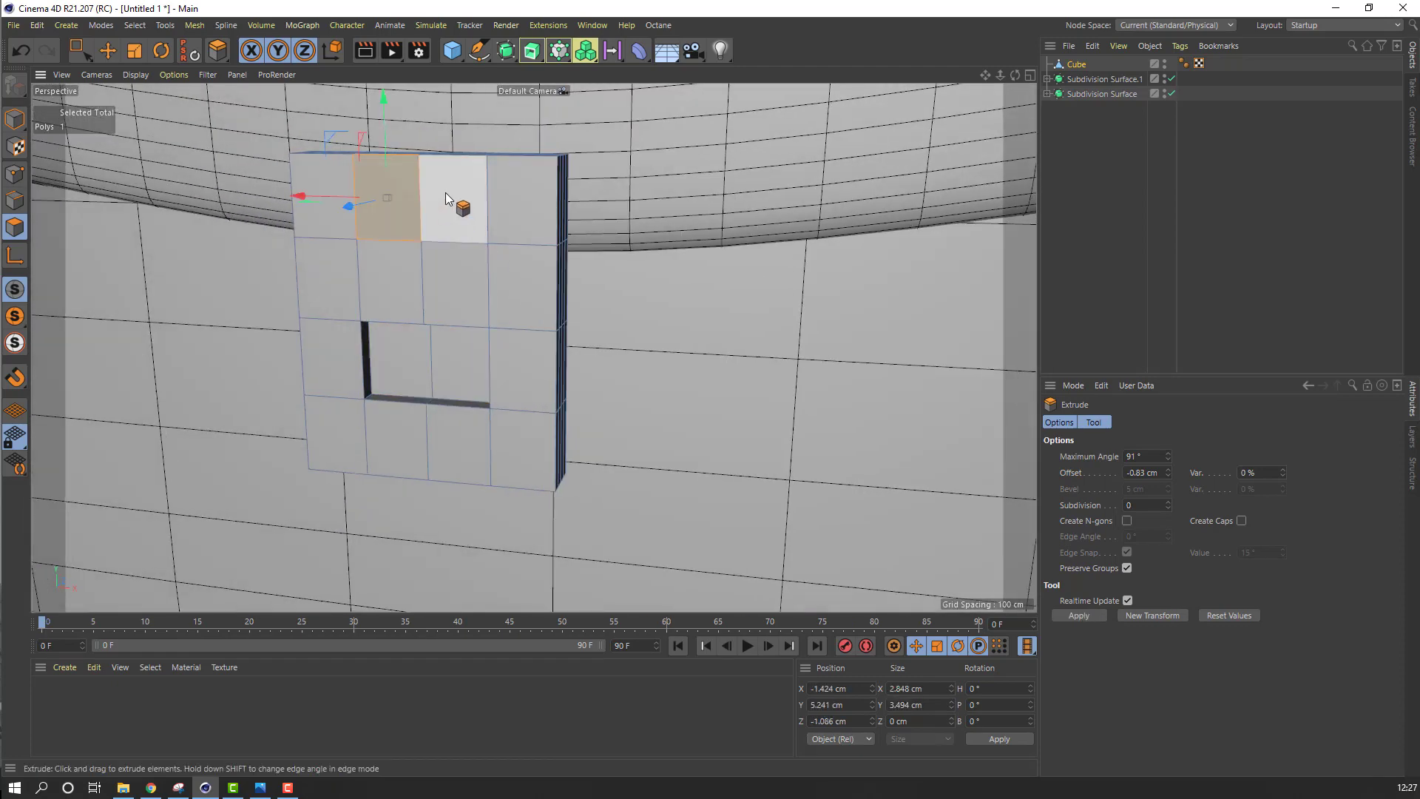
pyautogui.rightClick(374, 176)
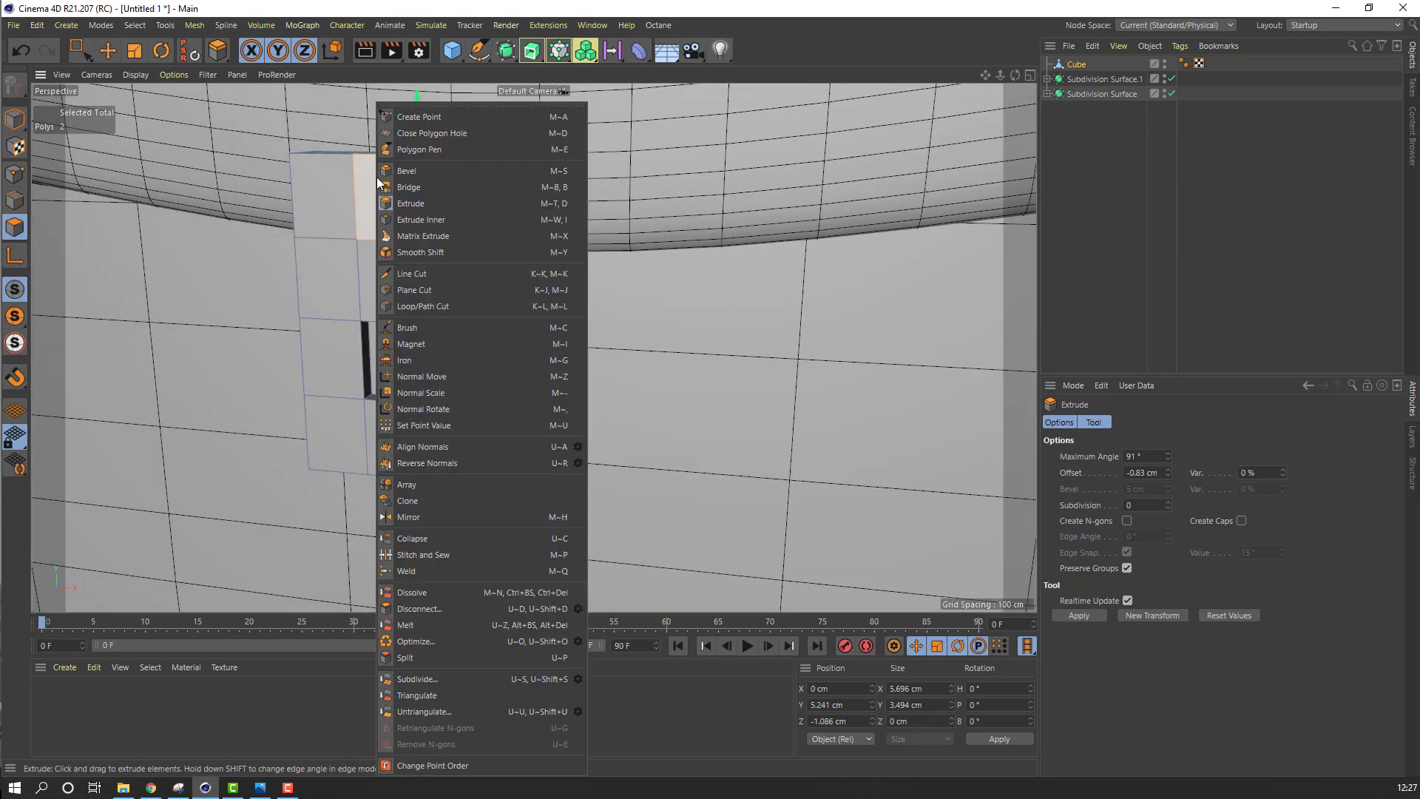
pyautogui.click(410, 219)
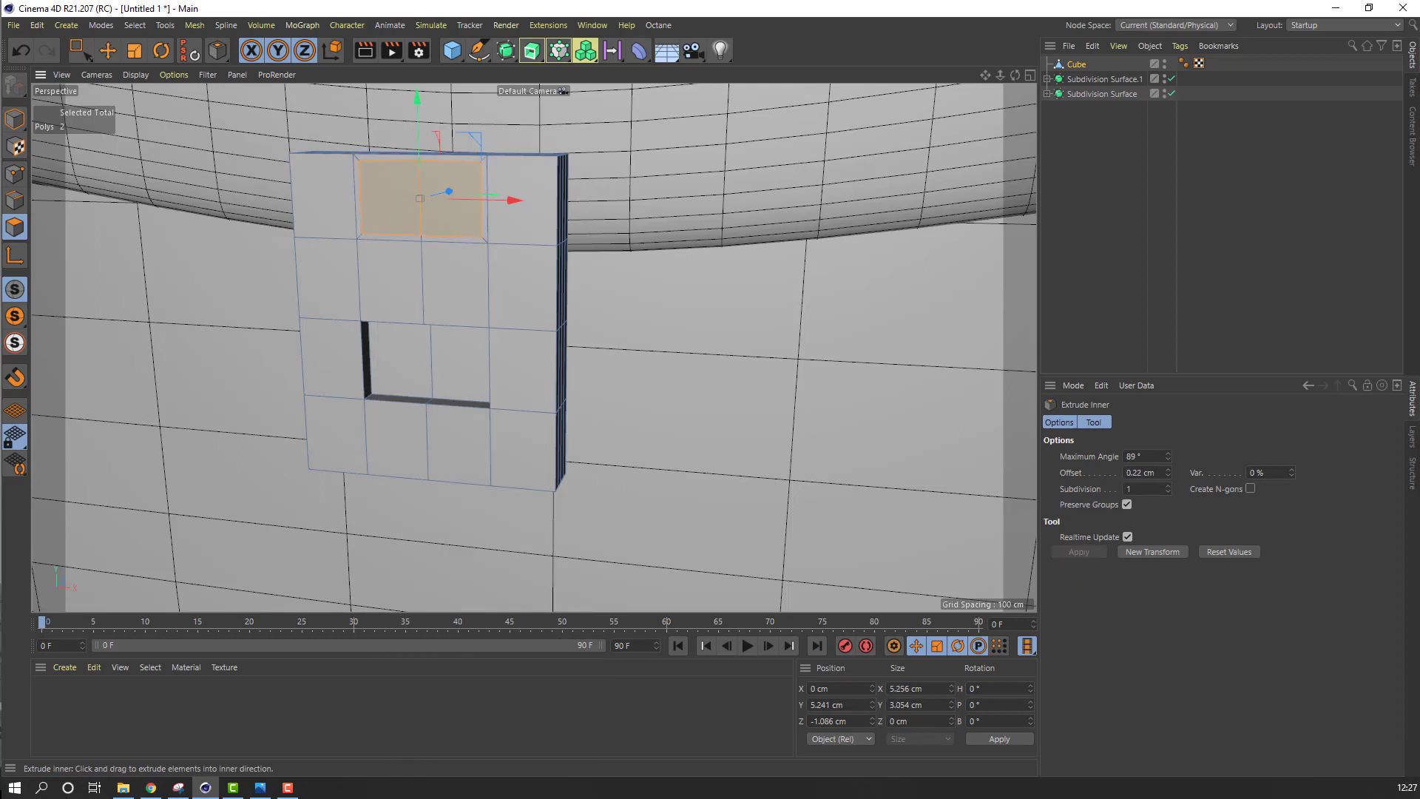
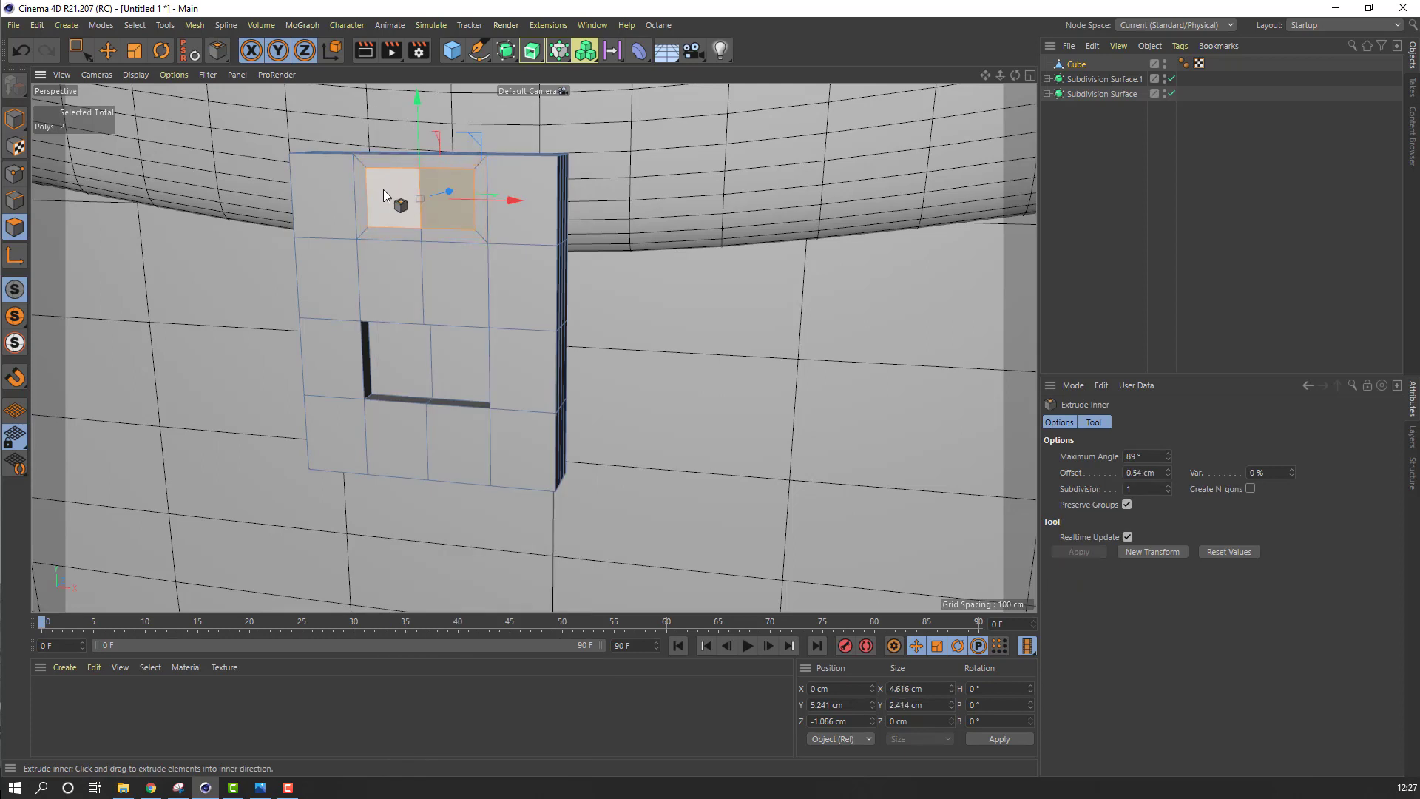
# Extrude the two inset polygons in the top row of the plate's front face inward by -0.54 cm
pyautogui.click(414, 198)
pyautogui.keyDown('alt'); pyautogui.moveTo(391, 204); pyautogui.dragTo(303, 203); pyautogui.keyUp('alt')
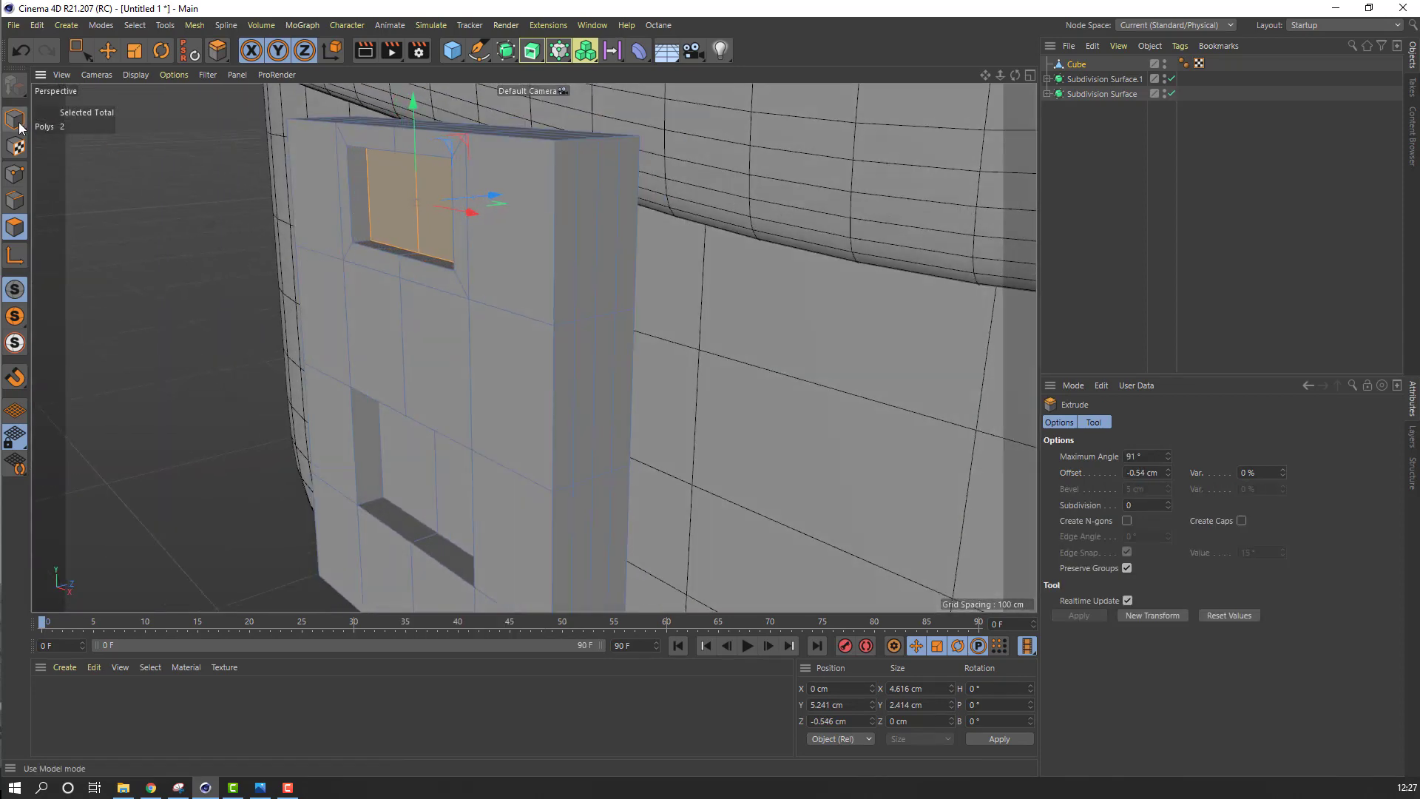
pyautogui.click(107, 50)
pyautogui.scroll(-3, 486, 298)
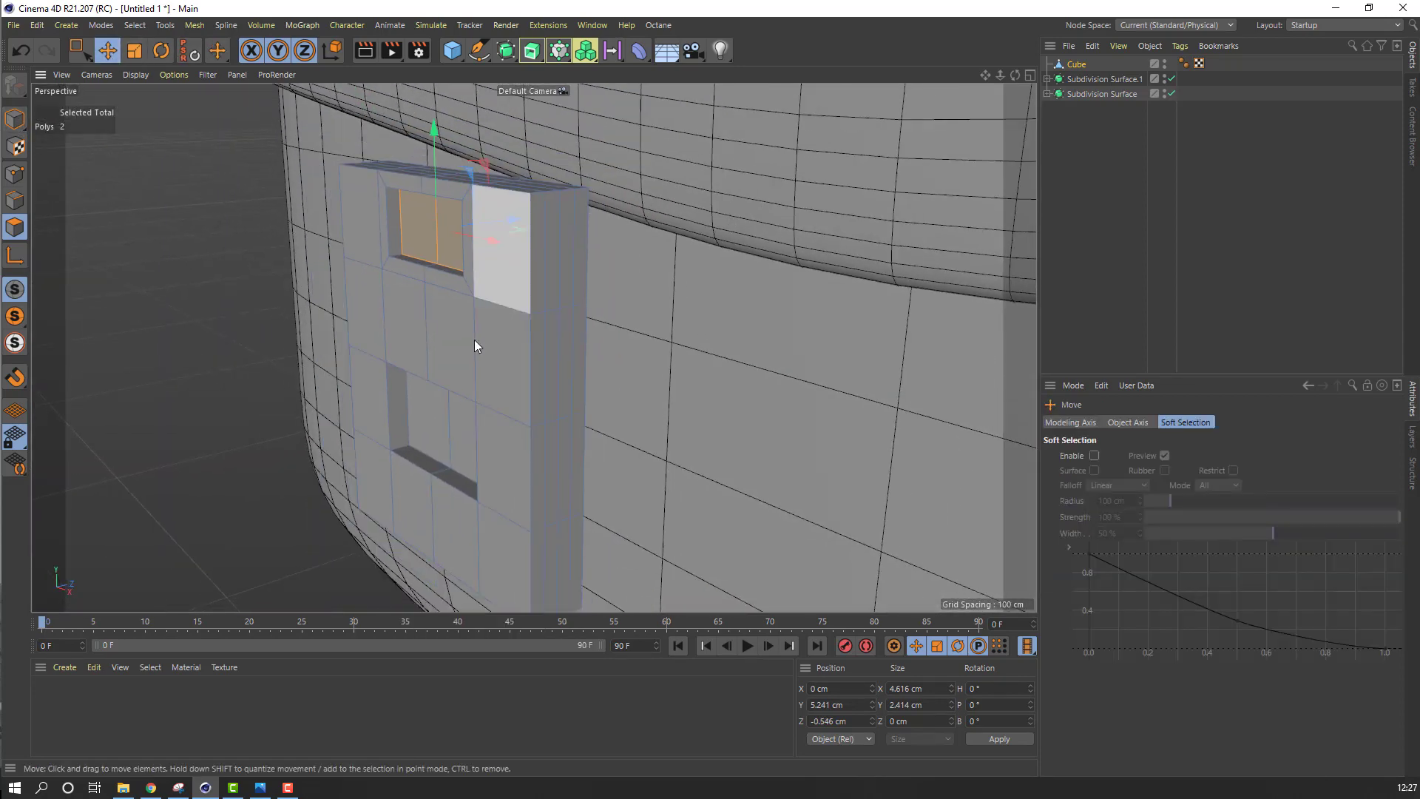
# In Edge mode, add a Loop/Path Cut around the plate close to its bottom edge at a 10.671 % offset
pyautogui.keyDown('alt'); pyautogui.moveTo(479, 323); pyautogui.dragTo(444, 260, button='middle'); pyautogui.keyUp('alt')
pyautogui.scroll(-3, 444, 262)
pyautogui.moveTo(380, 287)
pyautogui.keyDown('alt'); pyautogui.mouseDown()
pyautogui.moveTo(438, 299)
pyautogui.moveTo(388, 298)
pyautogui.mouseUp(); pyautogui.keyUp('alt')
pyautogui.keyDown('alt'); pyautogui.moveTo(392, 327); pyautogui.dragTo(455, 319, button='right'); pyautogui.keyUp('alt')
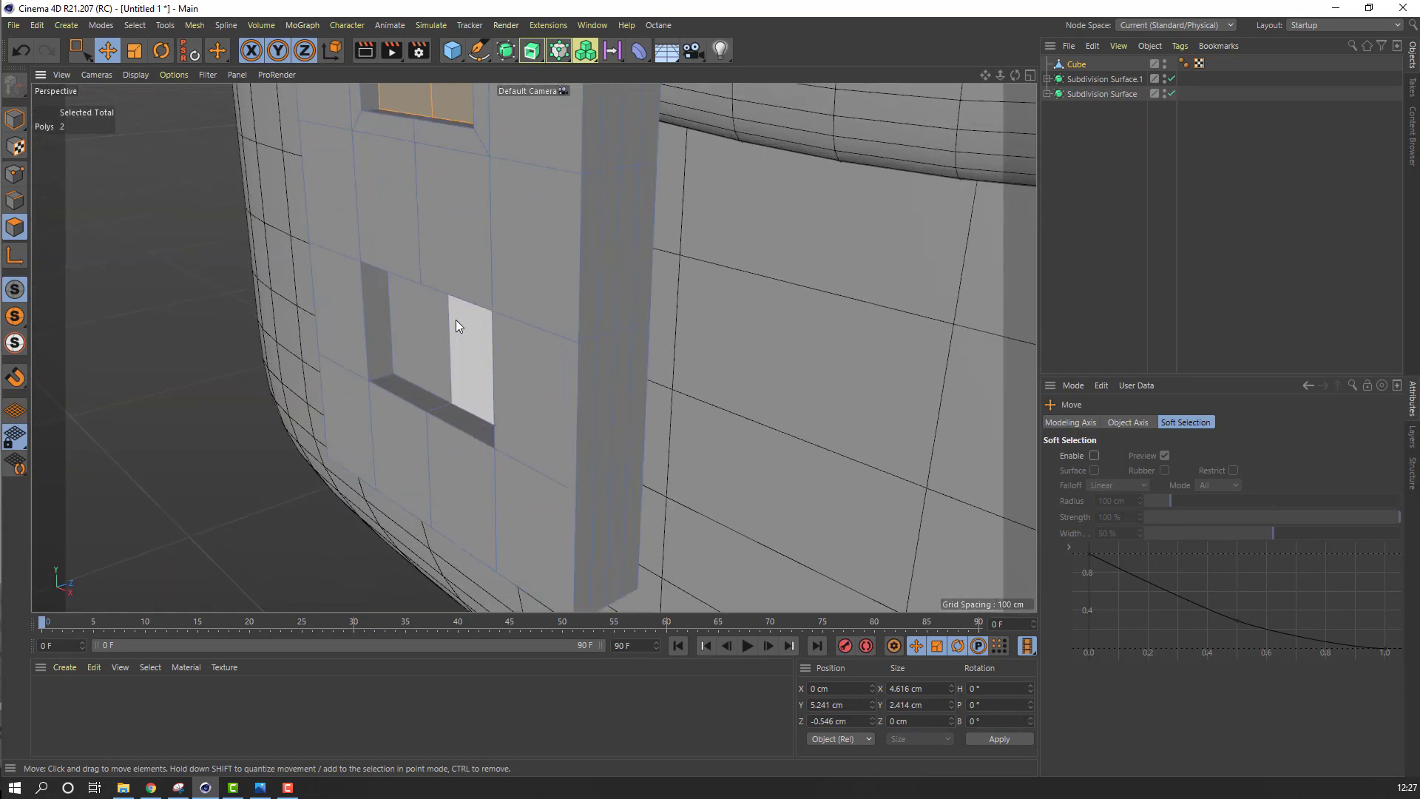
pyautogui.click(13, 200)
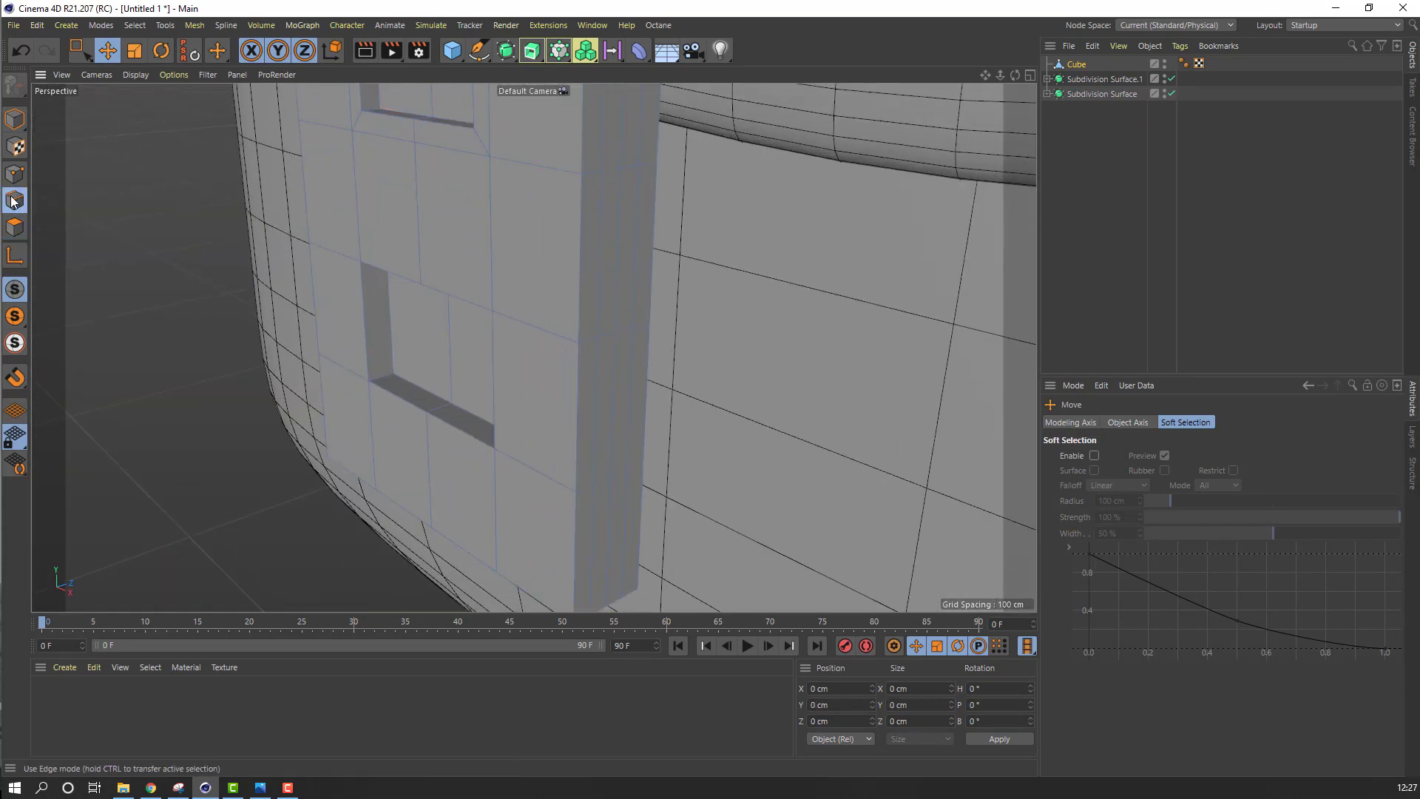
pyautogui.rightClick(147, 194)
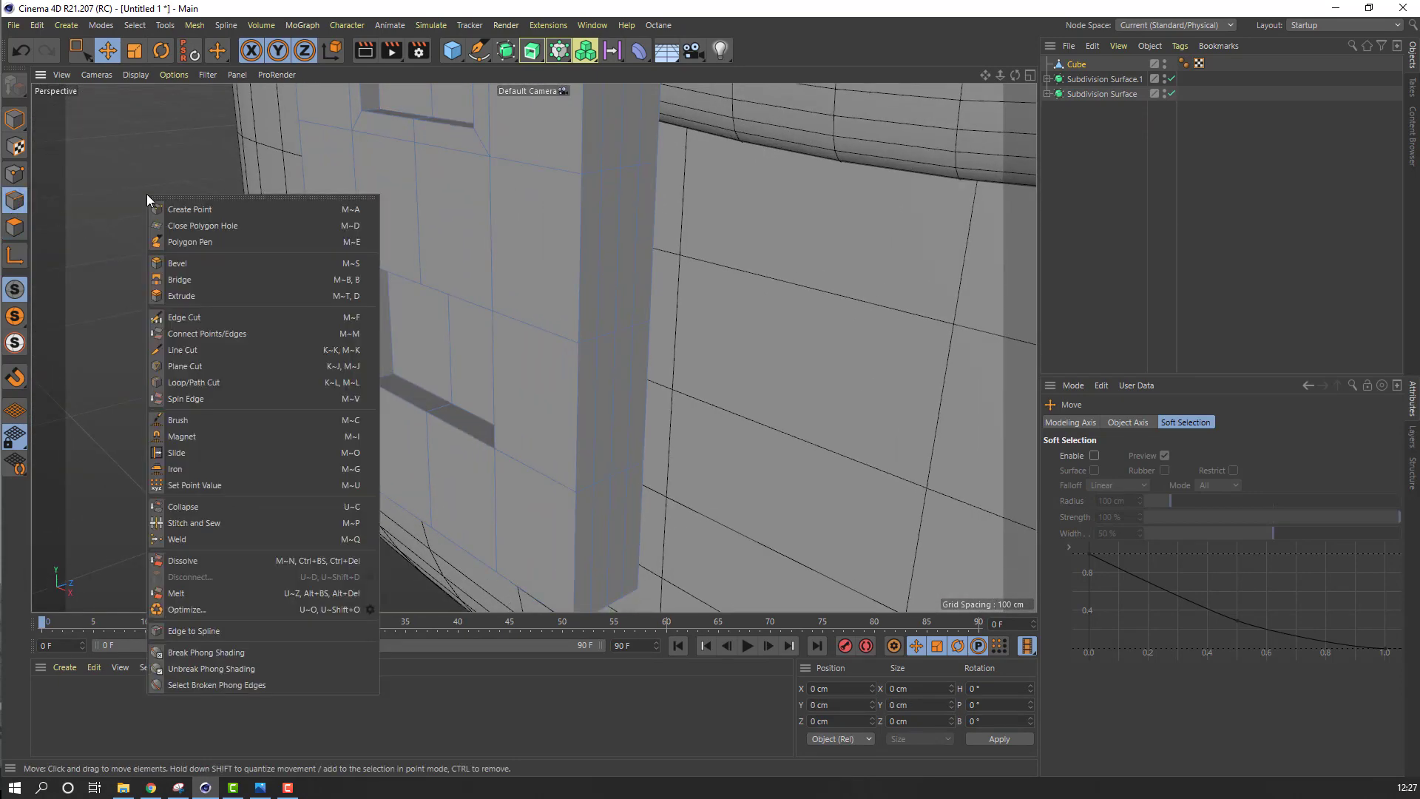
pyautogui.click(193, 382)
pyautogui.scroll(-5, 491, 436)
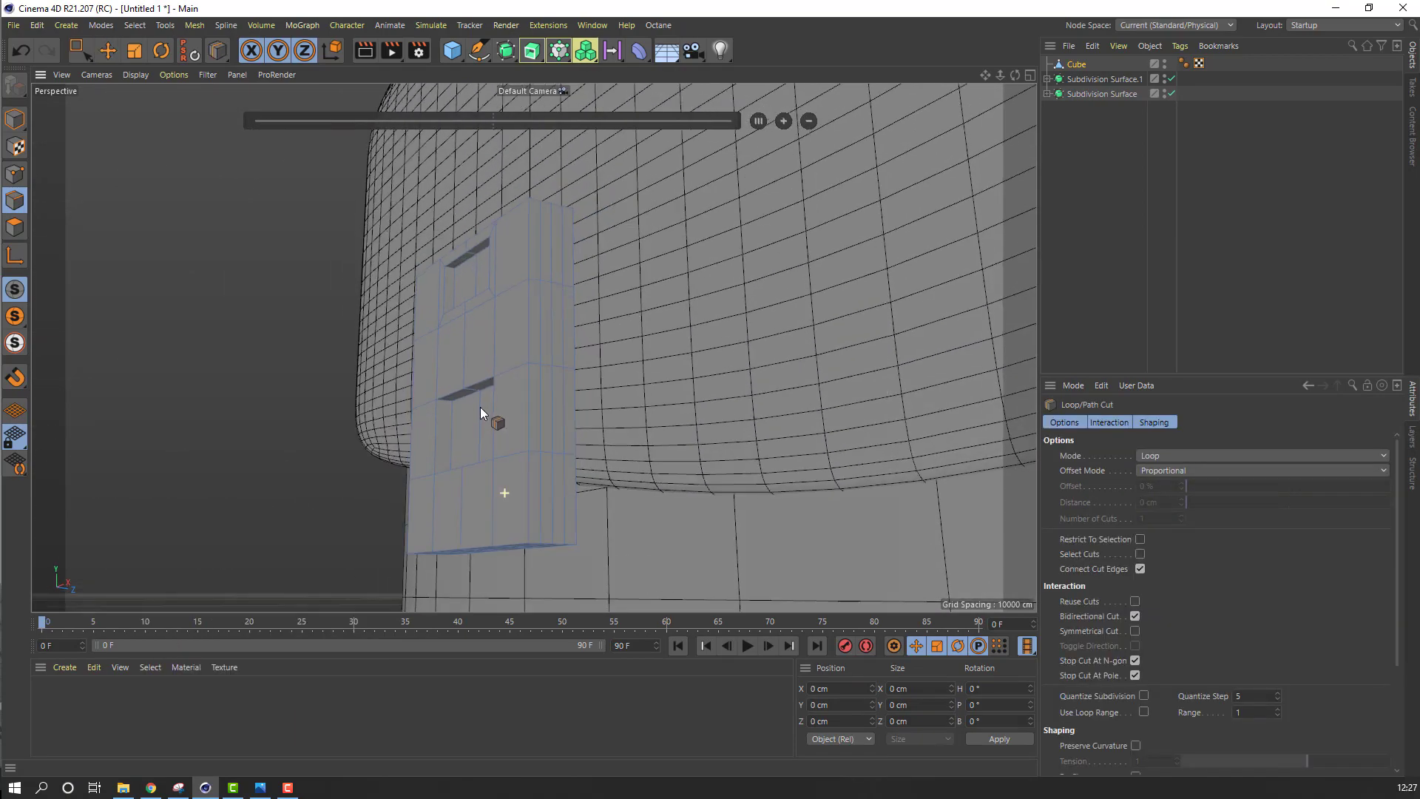
pyautogui.scroll(4, 502, 528)
pyautogui.keyDown('alt'); pyautogui.moveTo(522, 555); pyautogui.dragTo(488, 460, button='middle'); pyautogui.keyUp('alt')
pyautogui.keyDown('alt'); pyautogui.moveTo(488, 460); pyautogui.dragTo(521, 449); pyautogui.keyUp('alt')
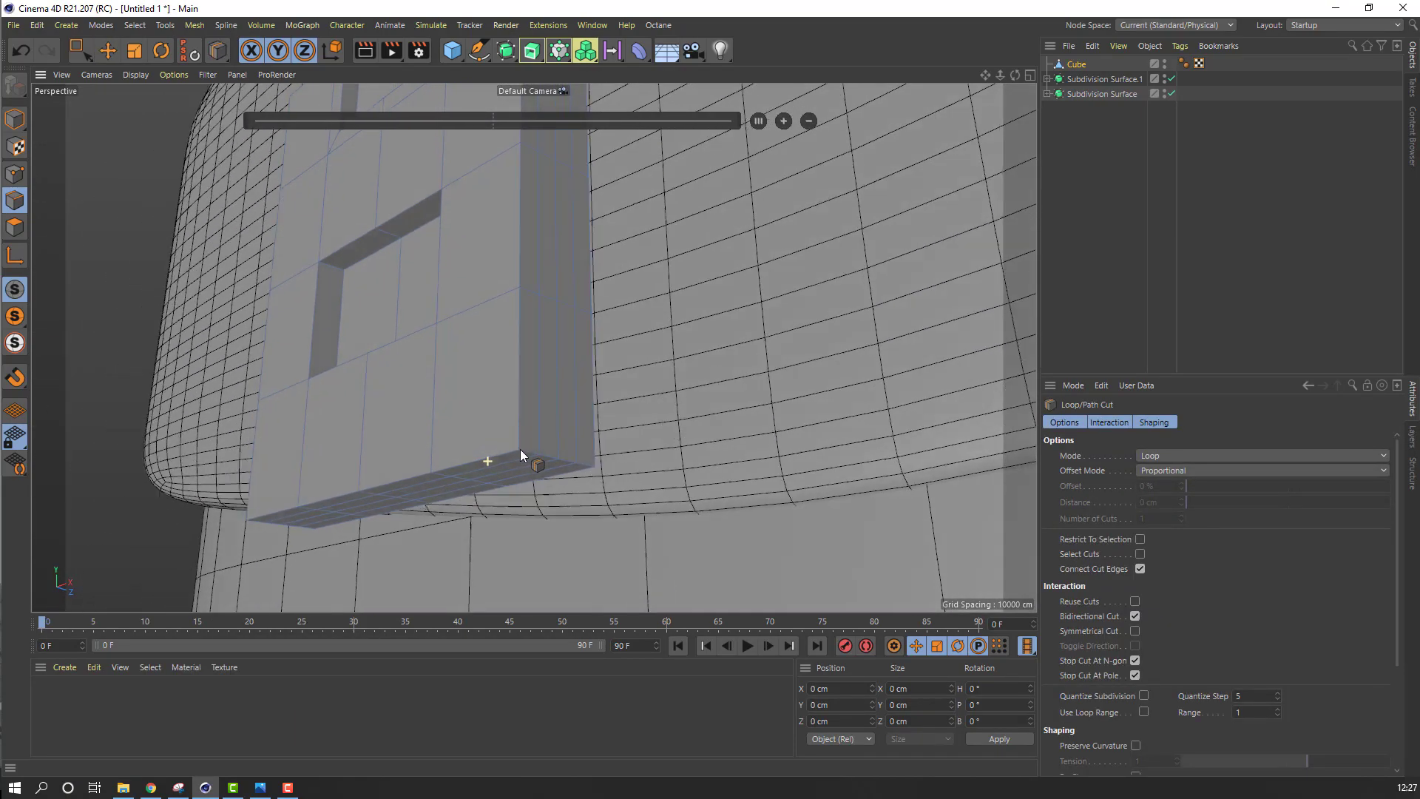
pyautogui.click(522, 442)
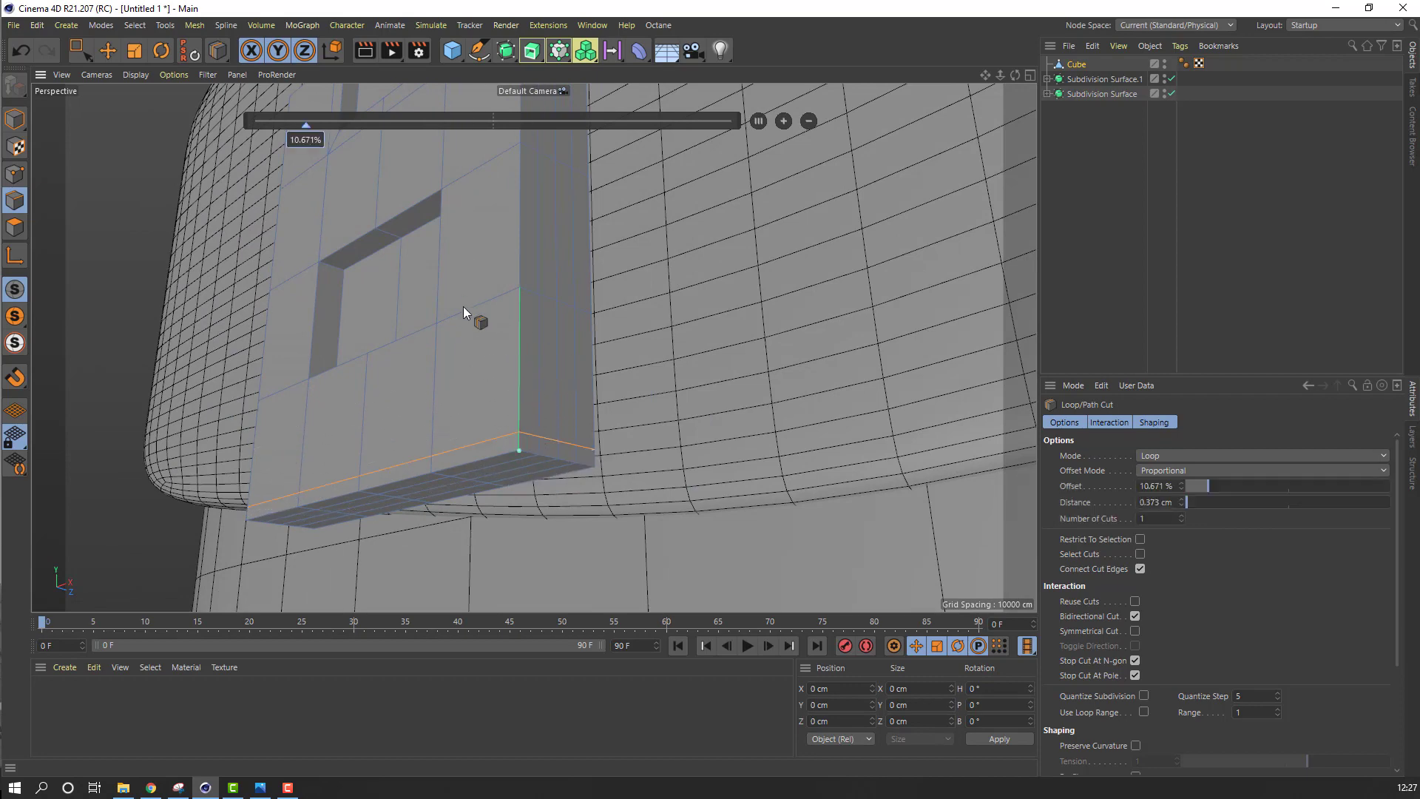
# Add a loop cut inside the lower recess at 75.382 % and another around the plate just below that recess
pyautogui.keyDown('alt'); pyautogui.moveTo(462, 296); pyautogui.dragTo(438, 398); pyautogui.keyUp('alt')
pyautogui.scroll(5, 333, 295)
pyautogui.keyDown('alt'); pyautogui.moveTo(347, 285); pyautogui.dragTo(344, 339); pyautogui.keyUp('alt')
pyautogui.scroll(-3, 345, 304)
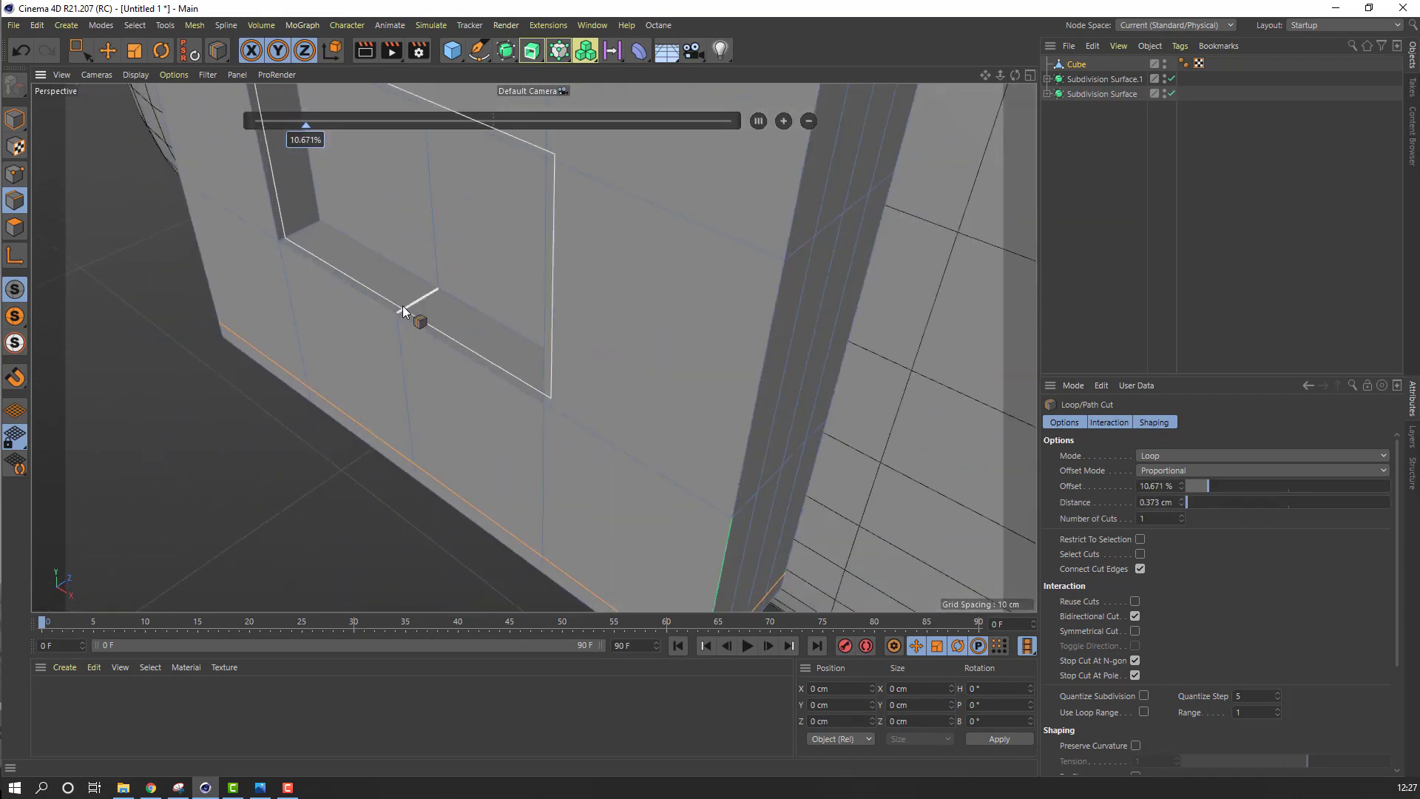
pyautogui.click(405, 307)
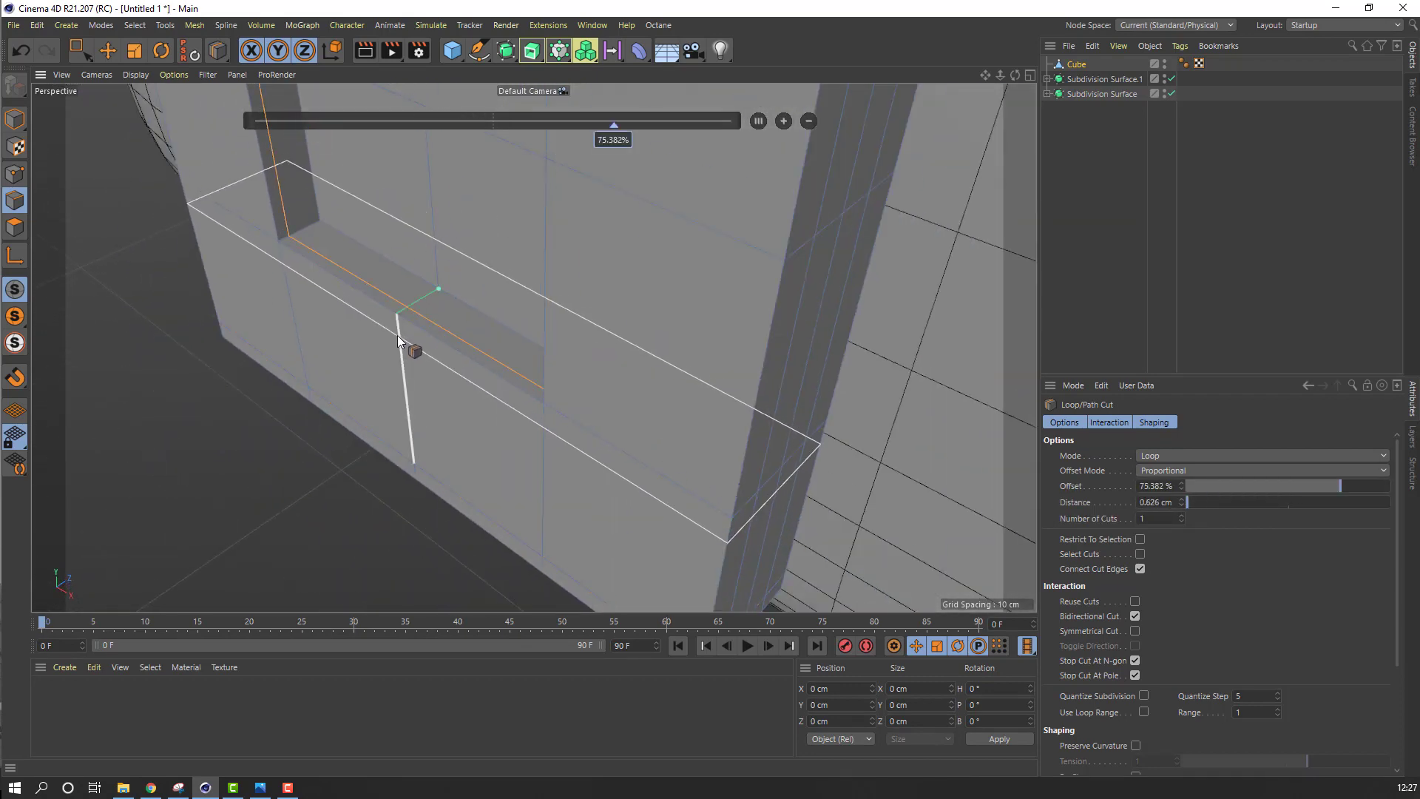
pyautogui.click(398, 335)
# Add a loop cut around the plate just above the lower recess and one inside the upper recess at 68.374 %
pyautogui.keyDown('alt'); pyautogui.moveTo(534, 345); pyautogui.dragTo(437, 318); pyautogui.keyUp('alt')
pyautogui.click(241, 182)
pyautogui.keyDown('alt'); pyautogui.moveTo(445, 222); pyautogui.dragTo(333, 318, button='middle'); pyautogui.keyUp('alt')
pyautogui.keyDown('alt'); pyautogui.moveTo(333, 324); pyautogui.dragTo(238, 223); pyautogui.keyUp('alt')
pyautogui.click(246, 204)
pyautogui.keyDown('alt'); pyautogui.moveTo(328, 293); pyautogui.dragTo(460, 298); pyautogui.keyUp('alt')
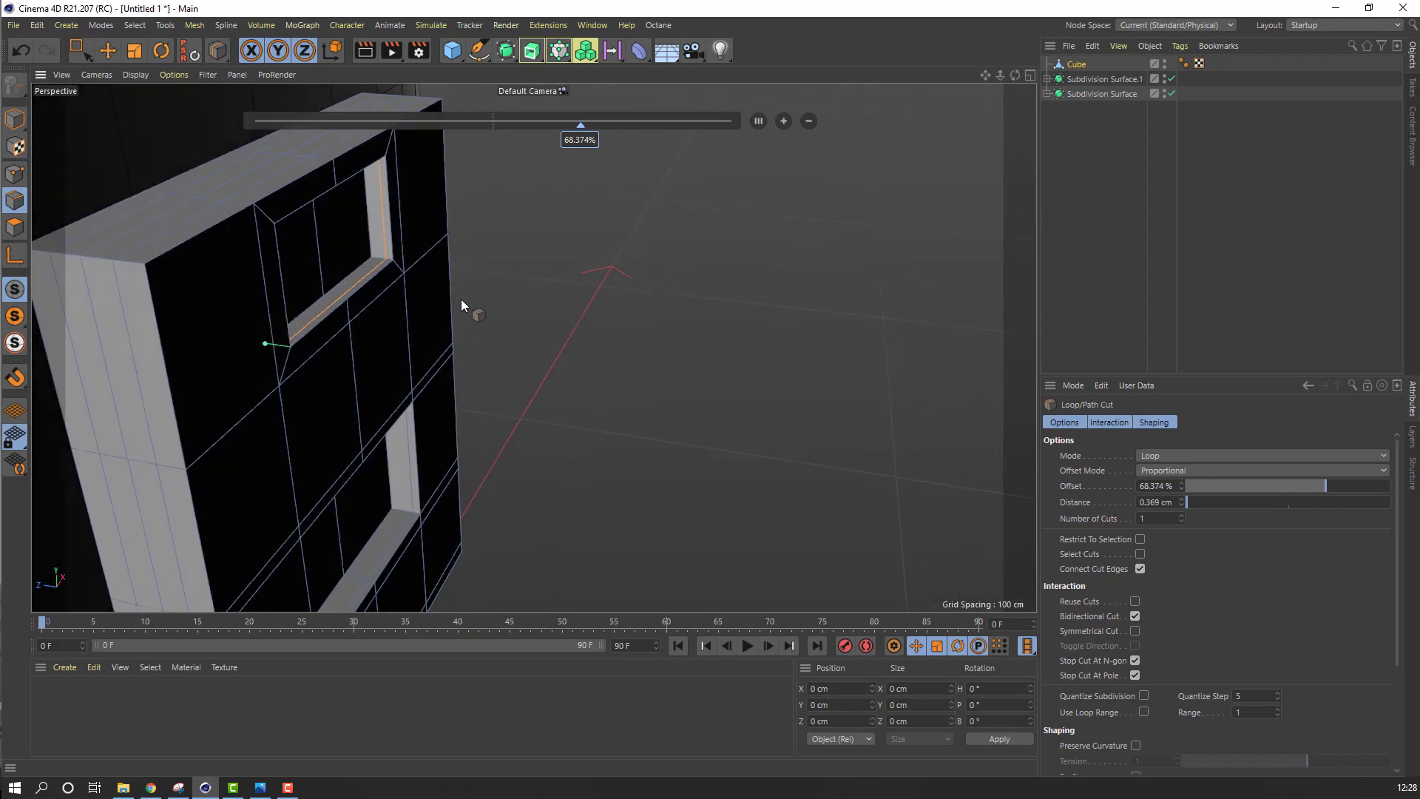
# Add a loop cut close to the plate's top edge at a 7.235 % offset, then return to Model mode
pyautogui.keyDown('alt'); pyautogui.moveTo(126, 282); pyautogui.dragTo(271, 355); pyautogui.keyUp('alt')
pyautogui.click(134, 275)
pyautogui.click(14, 119)
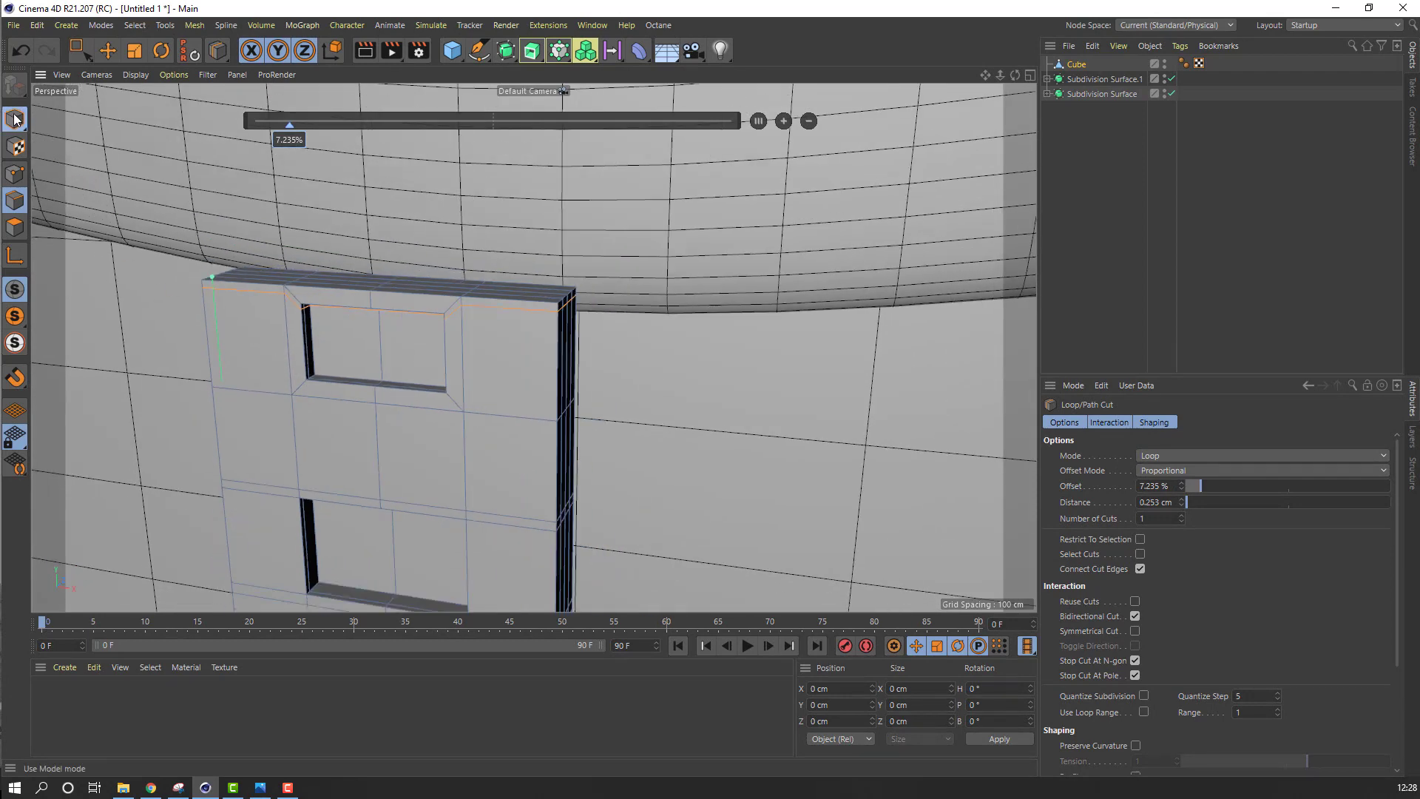
pyautogui.click(108, 51)
# Add a Subdivision Surface and nest the plate's Cube inside it to smooth the clasp plate
pyautogui.scroll(-3, 563, 448)
pyautogui.keyDown('alt'); pyautogui.moveTo(563, 448); pyautogui.dragTo(522, 421, button='middle'); pyautogui.keyUp('alt')
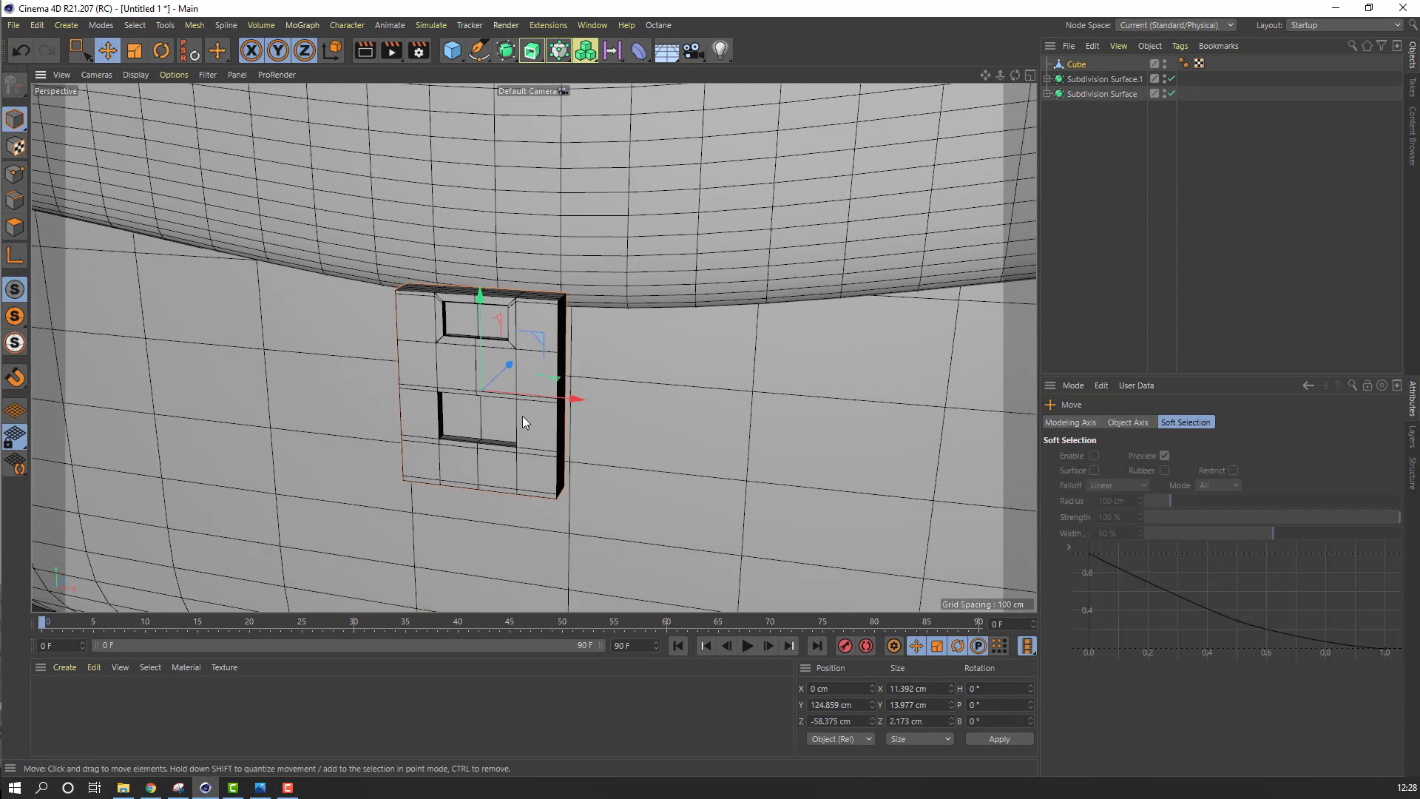
pyautogui.click(506, 51)
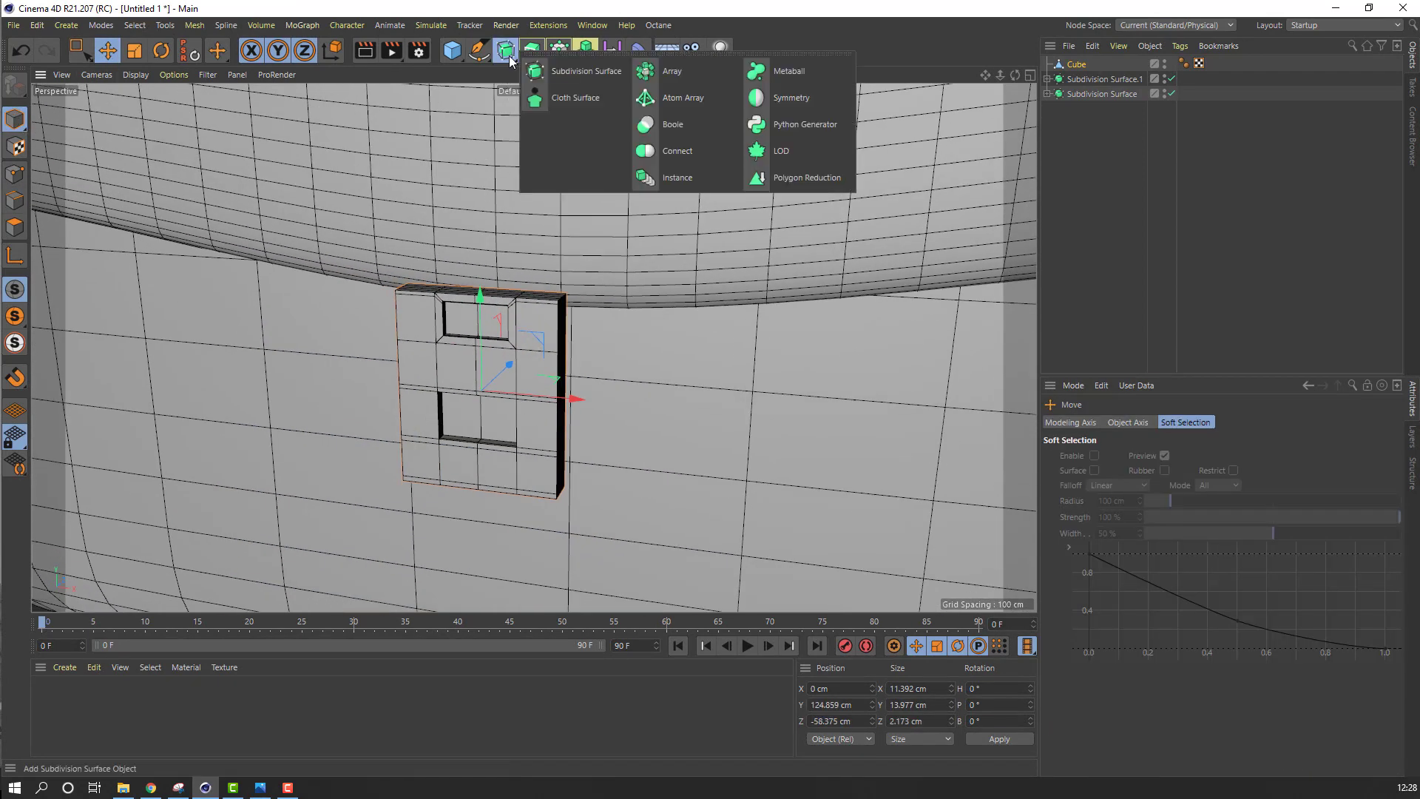
pyautogui.click(566, 70)
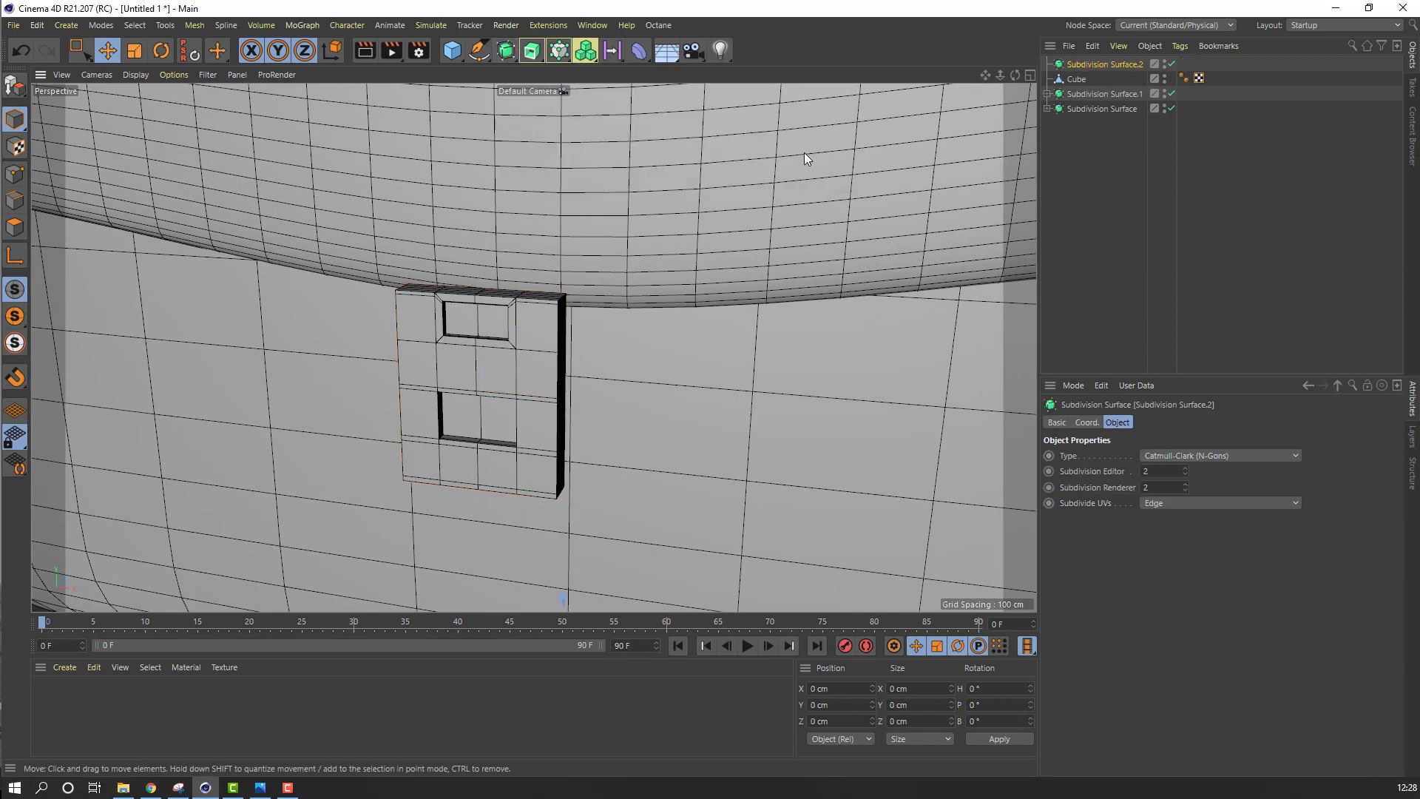
pyautogui.click(1076, 79)
pyautogui.moveTo(1082, 64); pyautogui.dragTo(1083, 64)
pyautogui.scroll(-5, 592, 406)
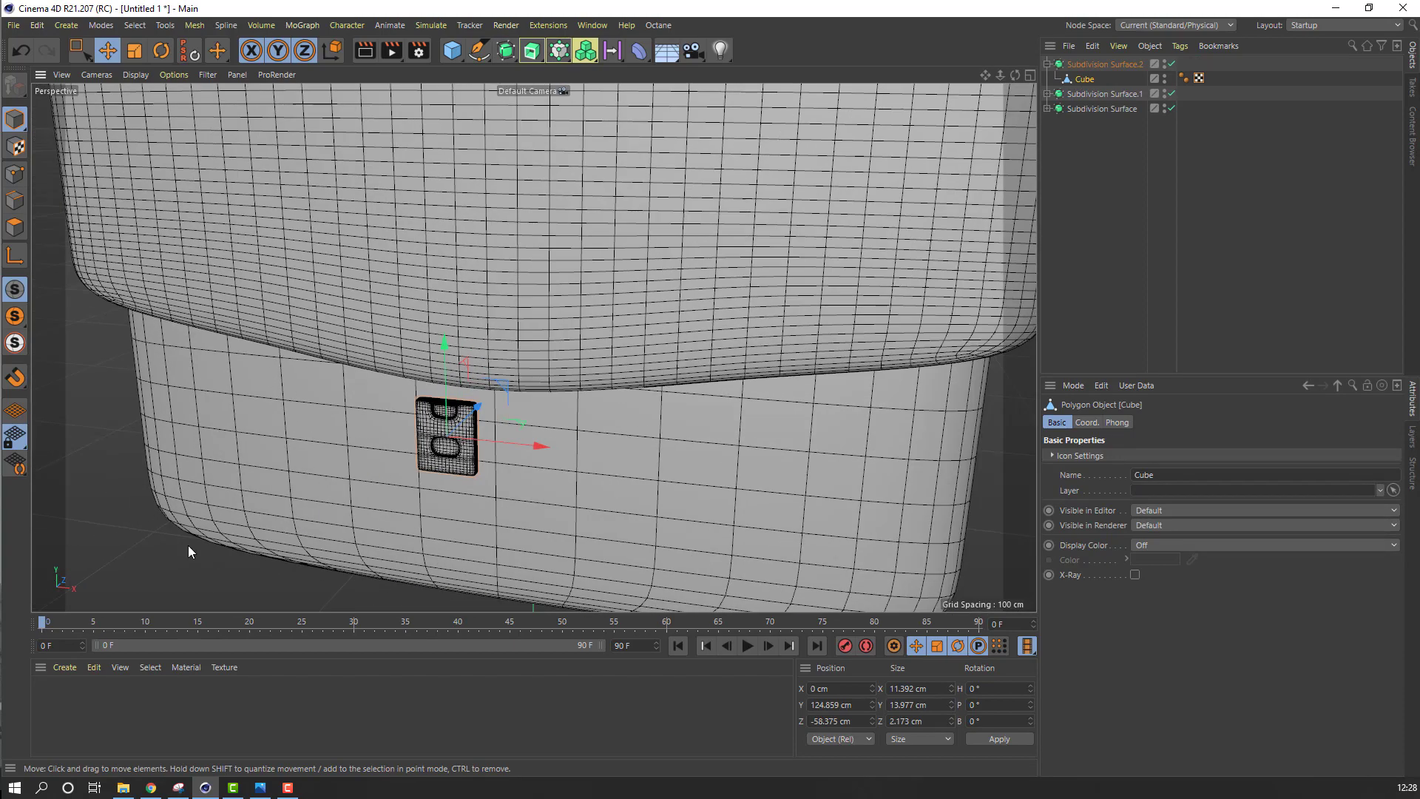
pyautogui.click(188, 546)
# Switch the viewport display to Gouraud Shading without mesh lines
pyautogui.scroll(7, 413, 433)
pyautogui.keyDown('alt'); pyautogui.moveTo(530, 473); pyautogui.dragTo(443, 451); pyautogui.keyUp('alt')
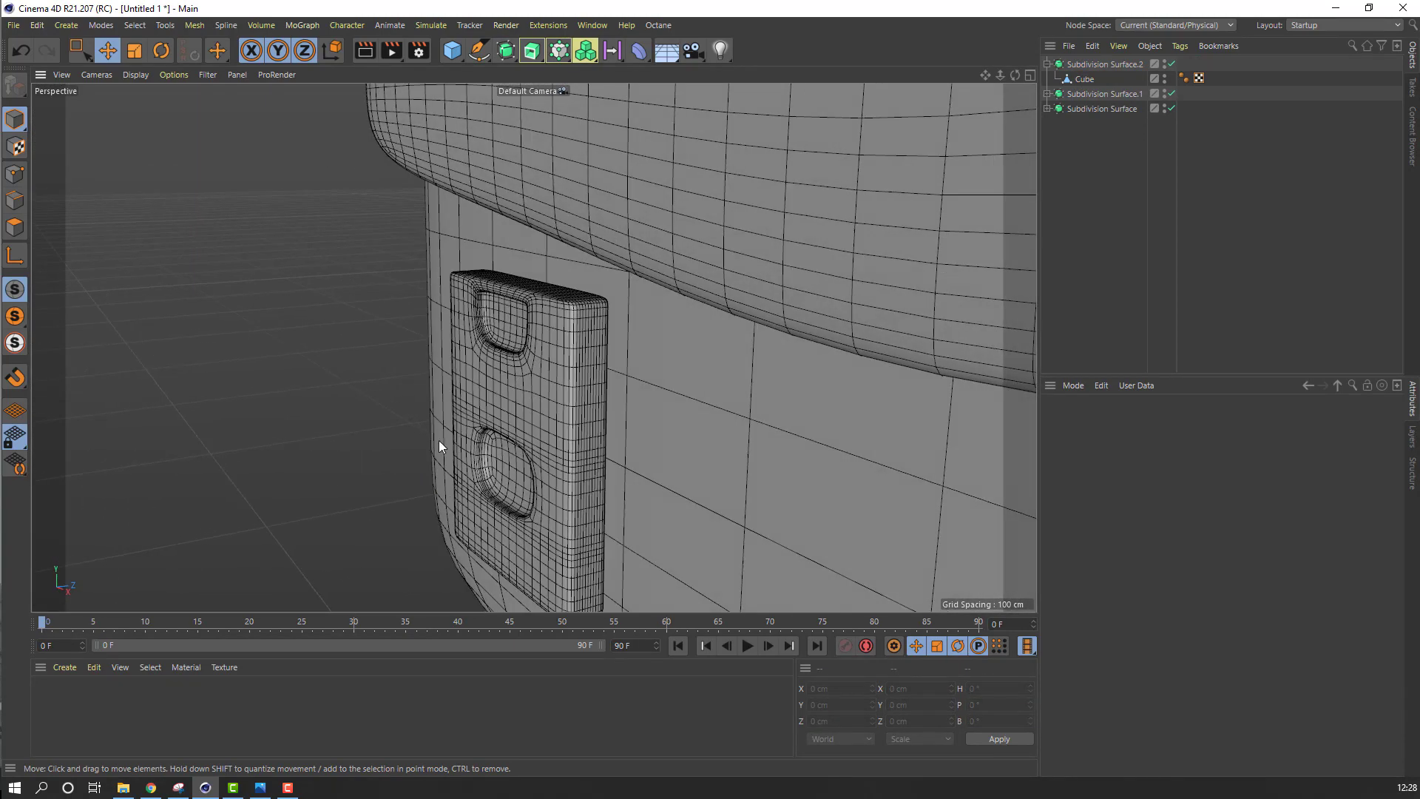
pyautogui.click(132, 77)
pyautogui.click(164, 99)
pyautogui.moveTo(366, 313)
pyautogui.keyDown('alt'); pyautogui.mouseDown()
pyautogui.moveTo(471, 378)
pyautogui.moveTo(678, 374)
pyautogui.moveTo(448, 379)
pyautogui.moveTo(537, 427)
pyautogui.moveTo(498, 458)
pyautogui.mouseUp(); pyautogui.keyUp('alt')
# Enable axis editing for the plate's Subdivision Surface and move its axis onto the plate in the Top view, at Z -57.765 cm
pyautogui.click(496, 405)
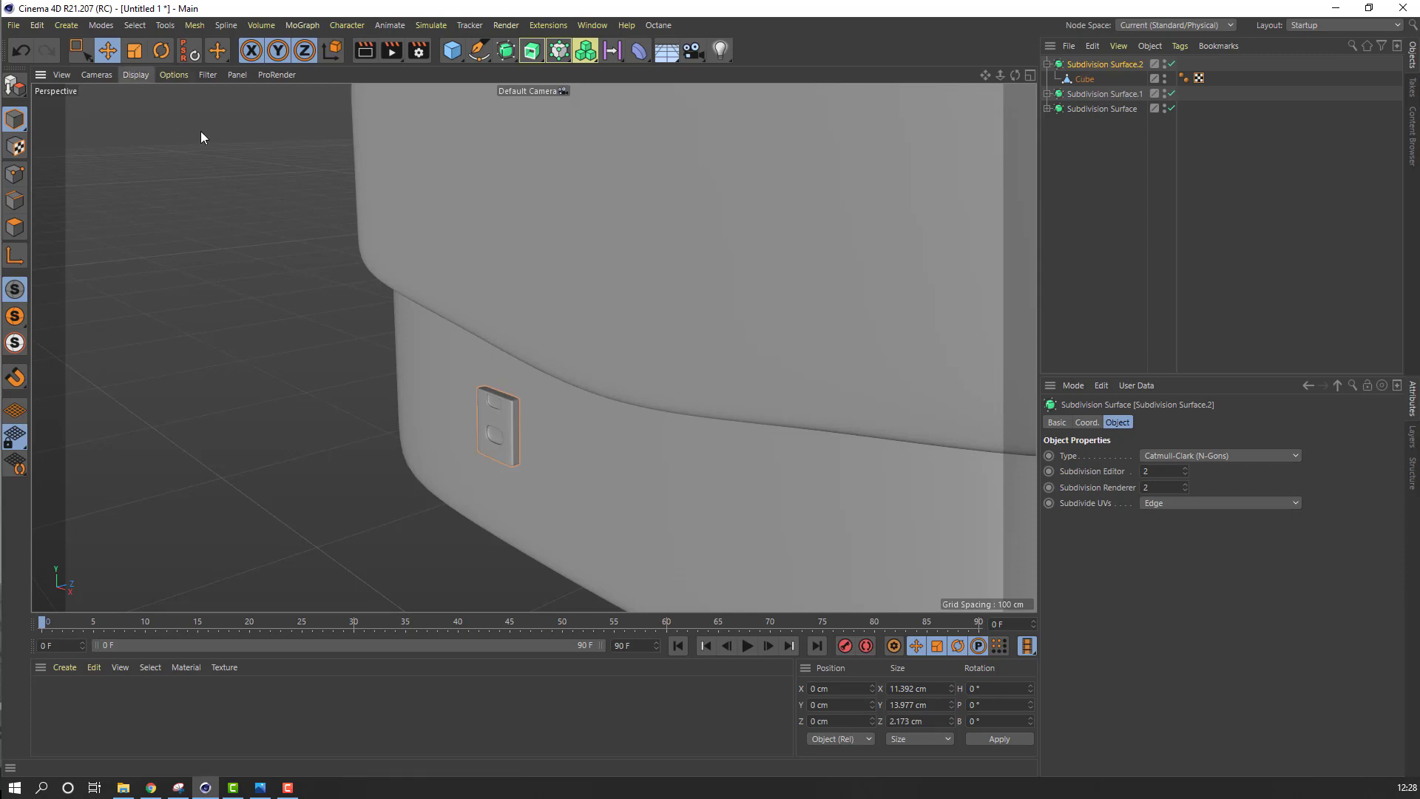
pyautogui.press('h')
pyautogui.keyDown('alt'); pyautogui.moveTo(549, 412); pyautogui.dragTo(413, 424); pyautogui.keyUp('alt')
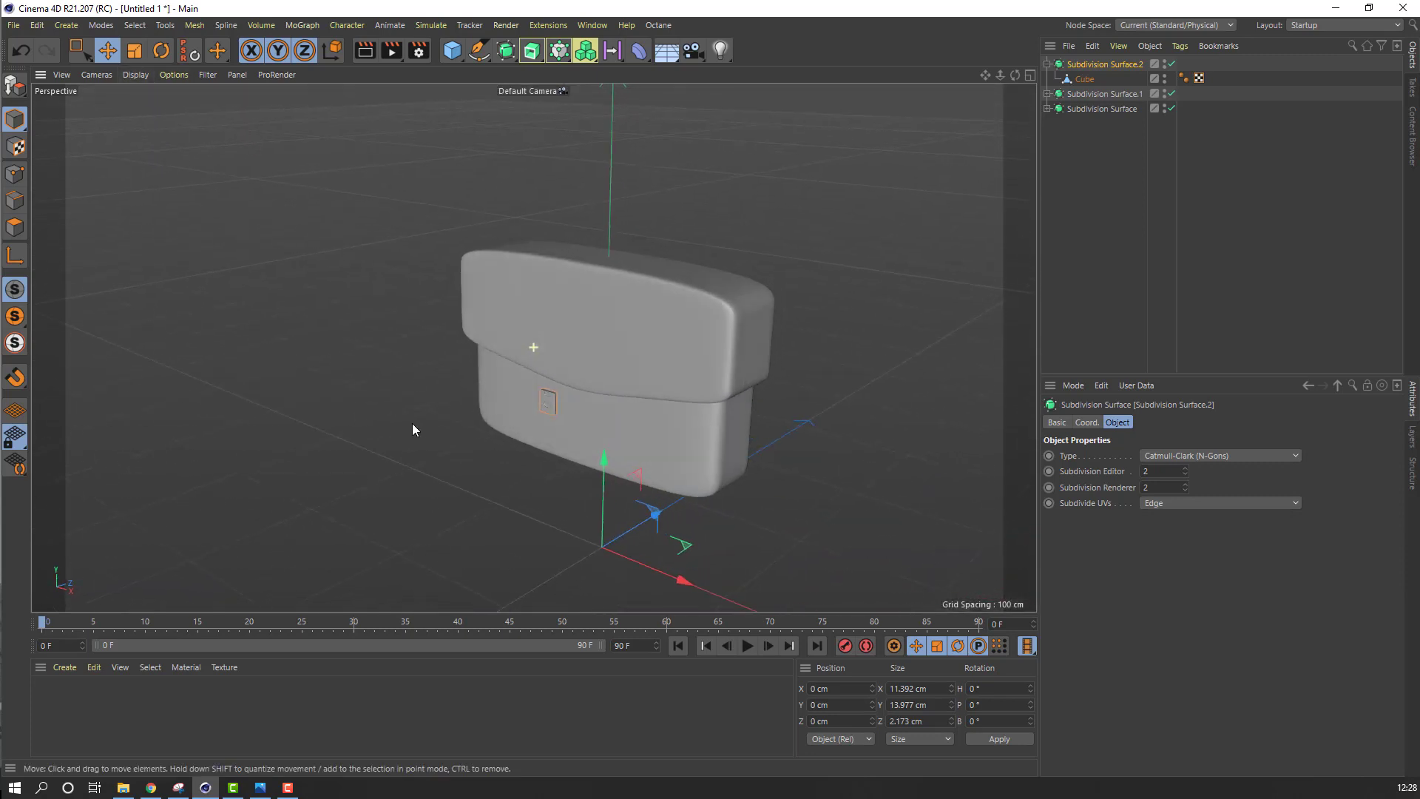
pyautogui.click(15, 255)
pyautogui.middleClick(464, 420)
pyautogui.middleClick(715, 270)
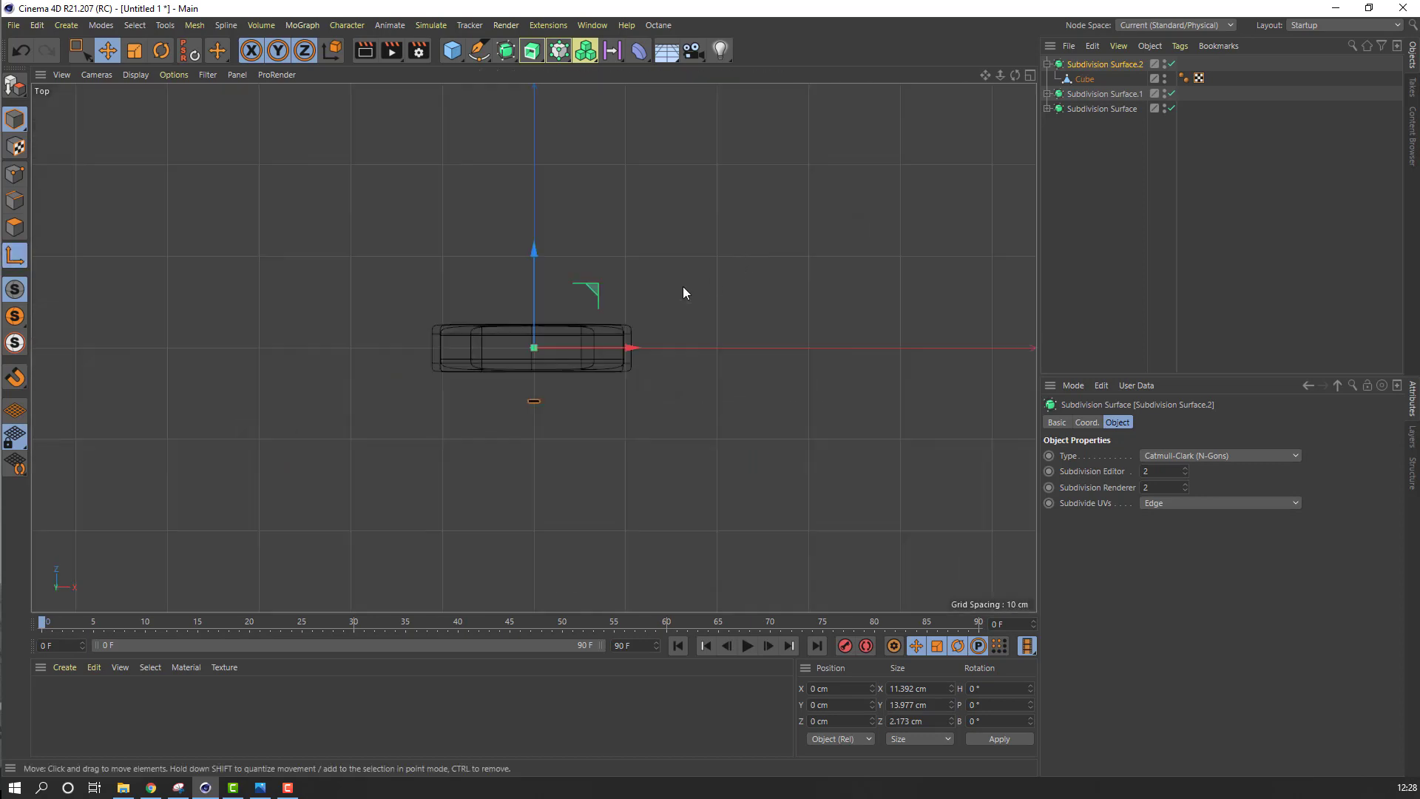
pyautogui.scroll(2, 557, 419)
pyautogui.keyDown('alt'); pyautogui.moveTo(346, 516); pyautogui.dragTo(416, 415, button='middle'); pyautogui.keyUp('alt')
pyautogui.moveTo(380, 228); pyautogui.dragTo(367, 406)
pyautogui.middleClick(667, 457)
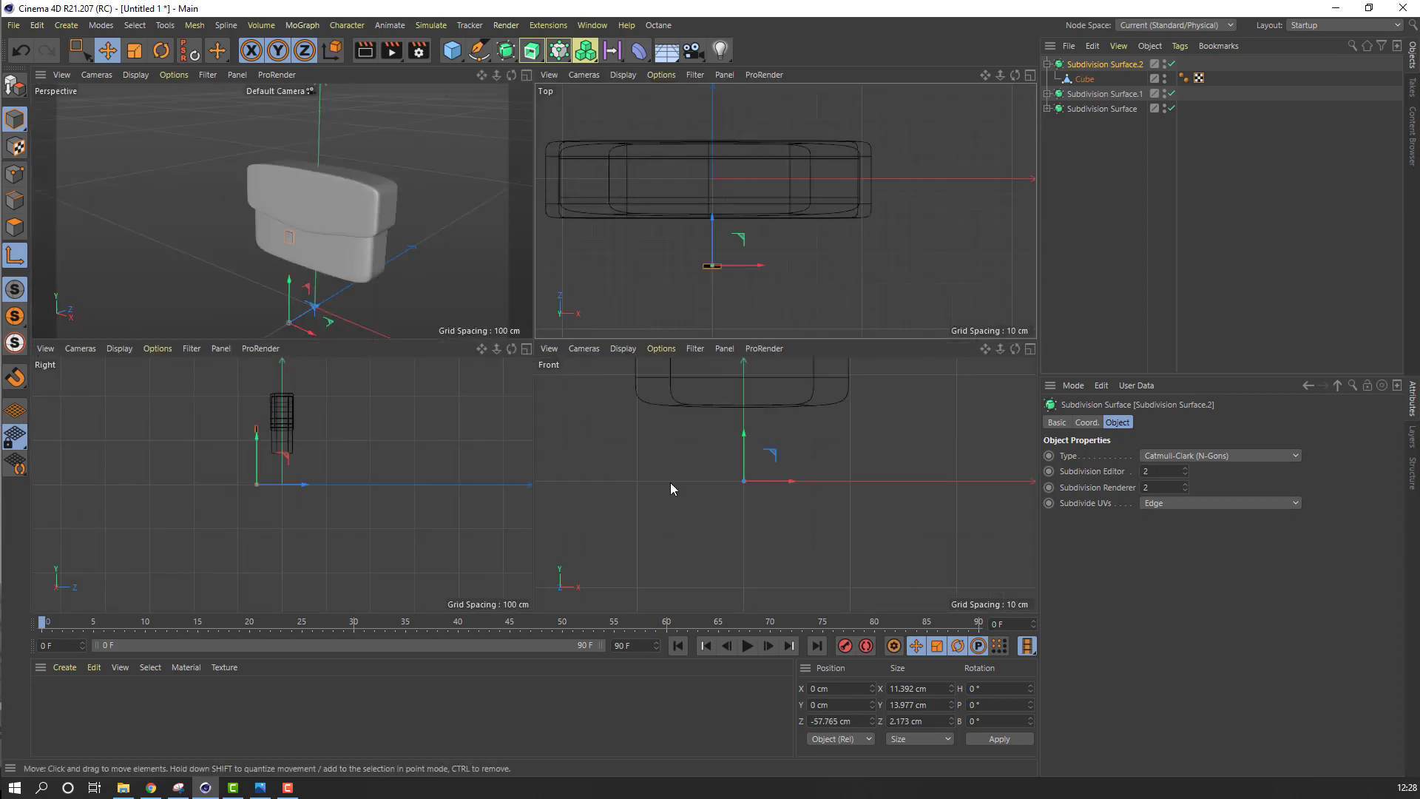
# Raise the Subdivision Surface's axis to the plate's centre in the Right view, at Y 124.563 cm
pyautogui.middleClick(232, 468)
pyautogui.scroll(4, 490, 333)
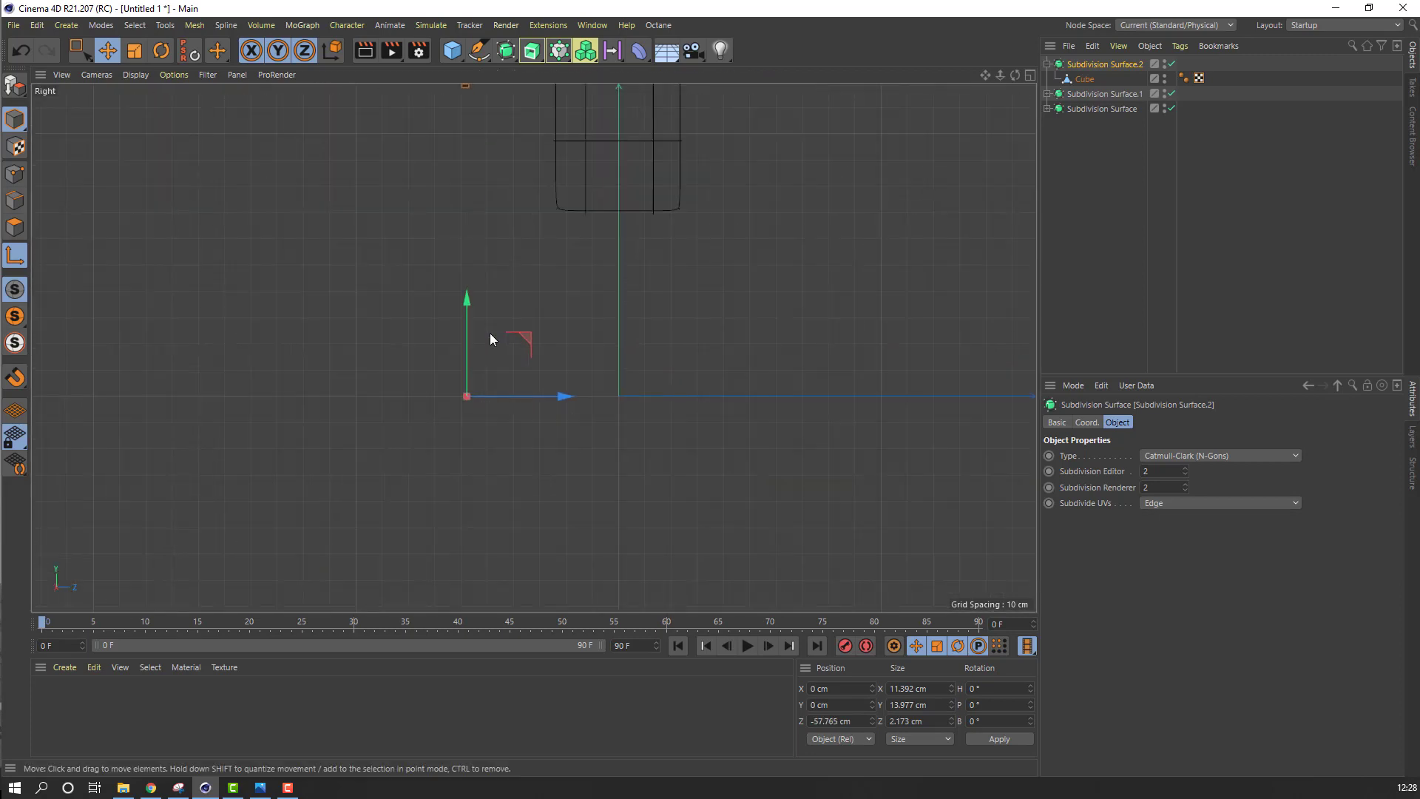
pyautogui.keyDown('alt'); pyautogui.moveTo(530, 272); pyautogui.dragTo(463, 404, button='middle'); pyautogui.keyUp('alt')
pyautogui.moveTo(403, 436); pyautogui.dragTo(414, 73)
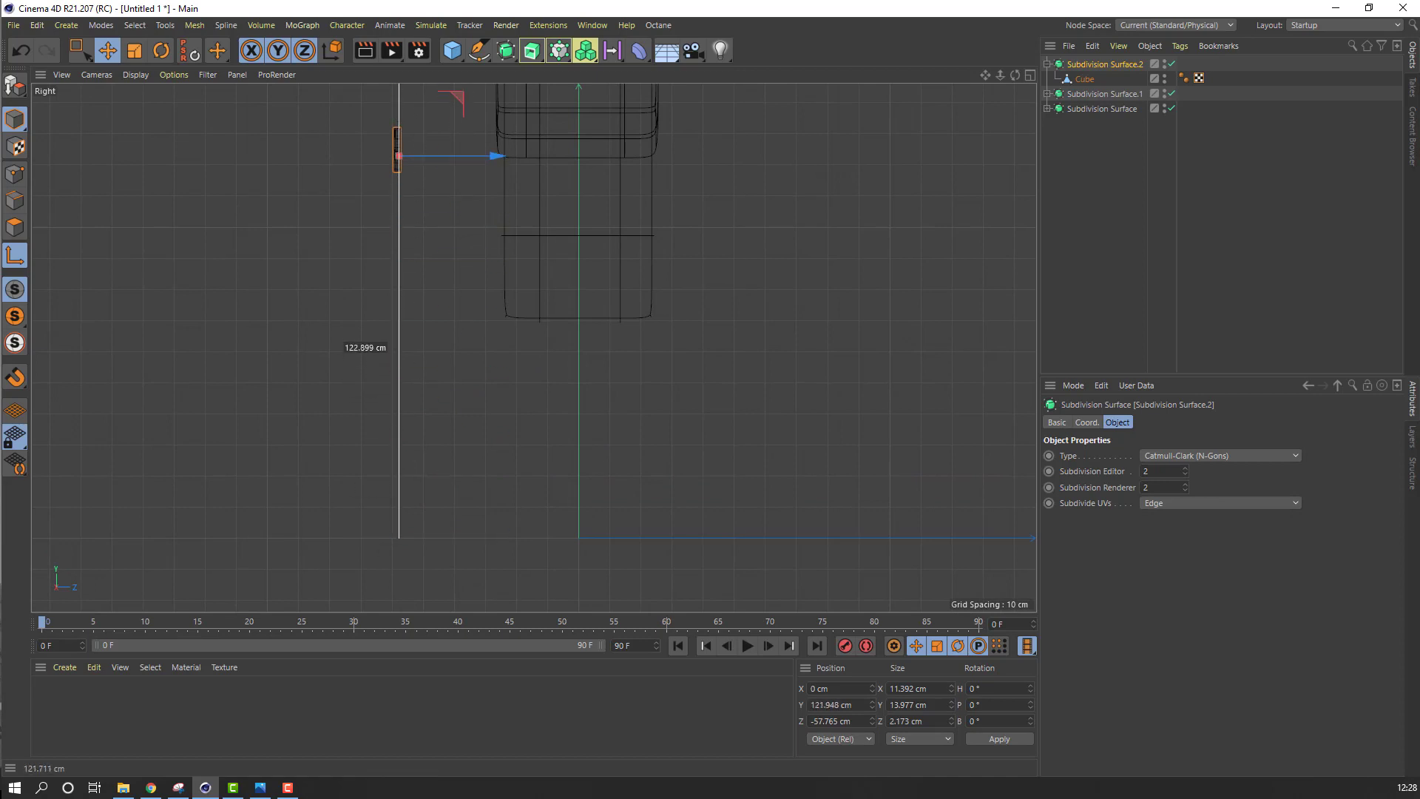
pyautogui.middleClick(406, 413)
pyautogui.middleClick(332, 265)
# Move the clasp plate along Z against the front of the box and flap, to Z -26.222 cm
pyautogui.scroll(4, 587, 429)
pyautogui.keyDown('alt'); pyautogui.moveTo(587, 427); pyautogui.dragTo(571, 443); pyautogui.keyUp('alt')
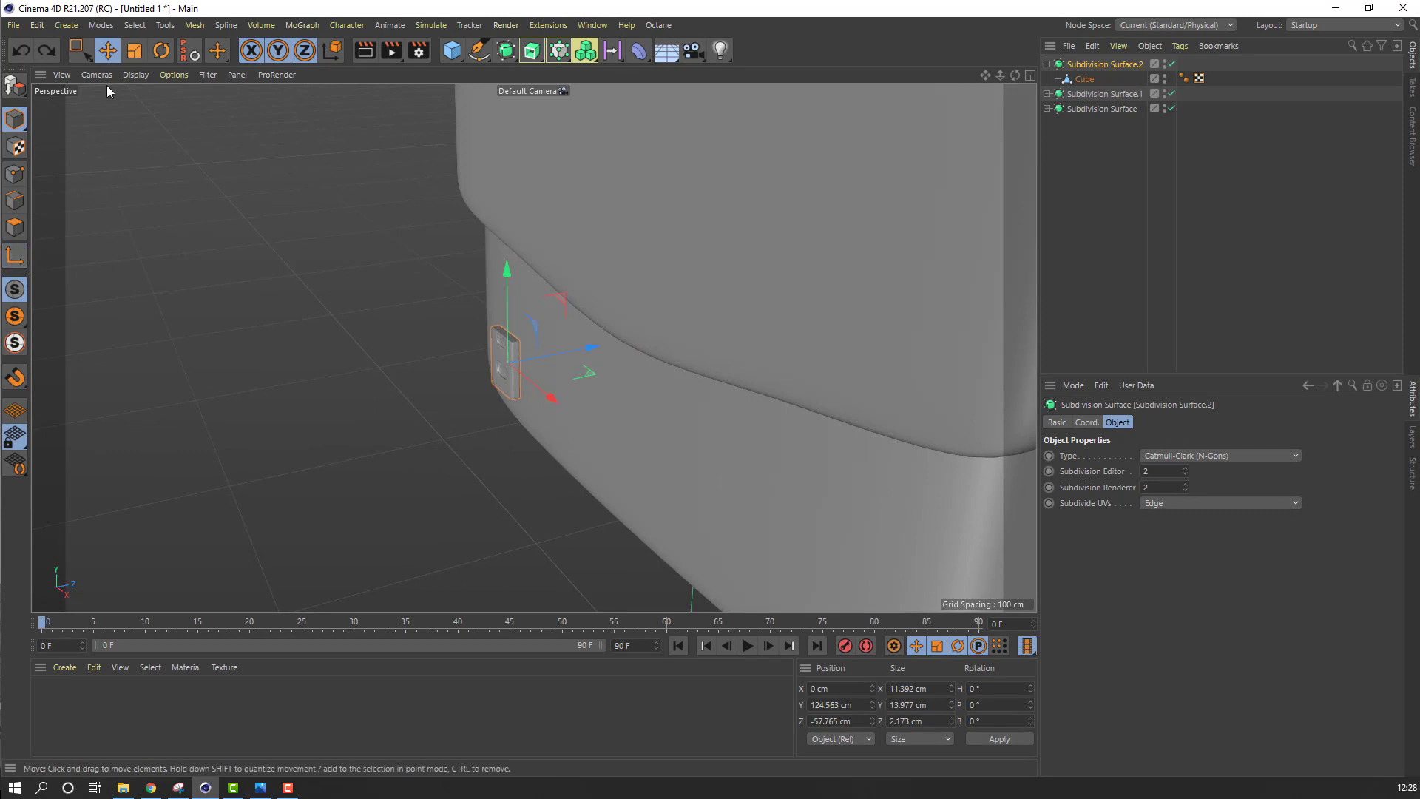
pyautogui.moveTo(591, 348); pyautogui.dragTo(621, 324)
pyautogui.scroll(2, 645, 372)
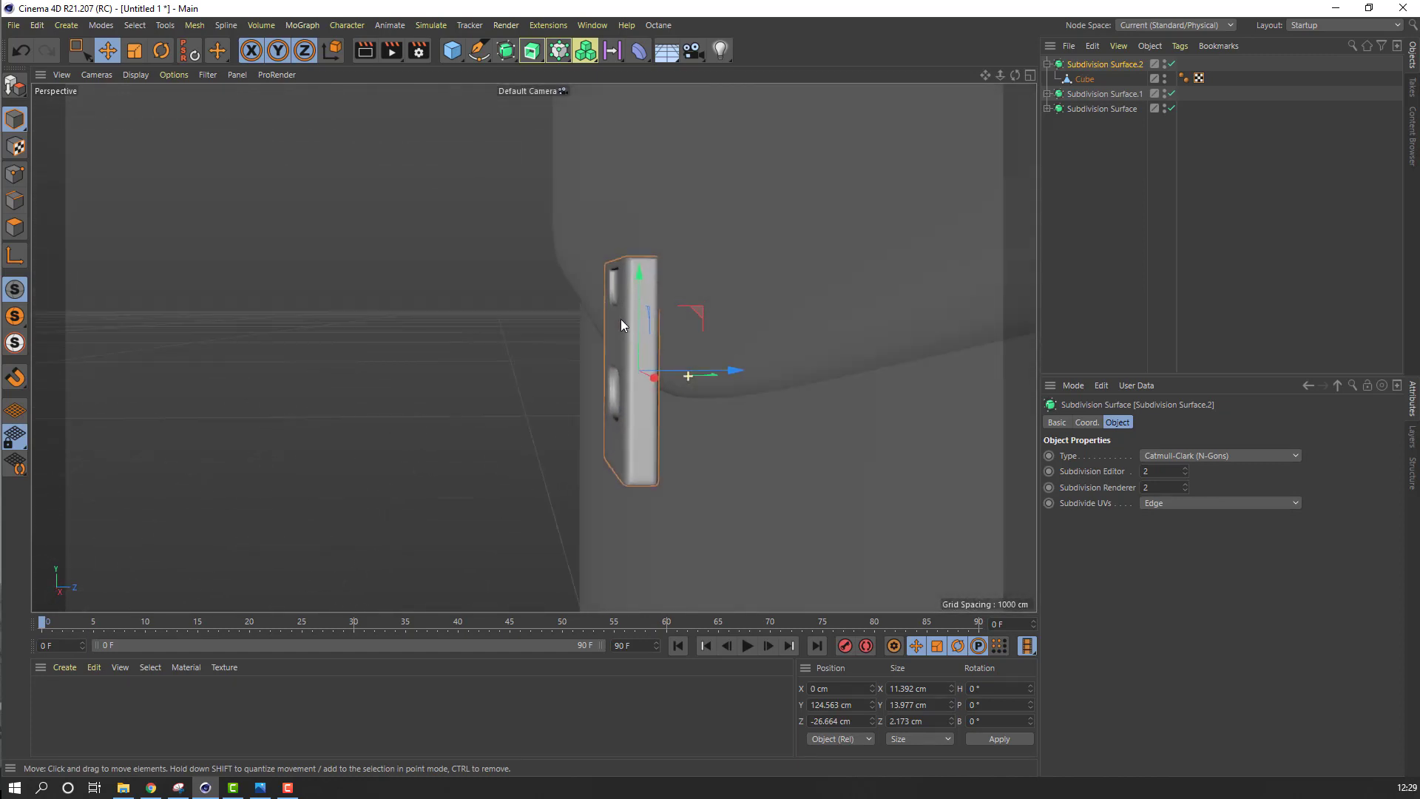
pyautogui.moveTo(692, 366); pyautogui.dragTo(699, 370)
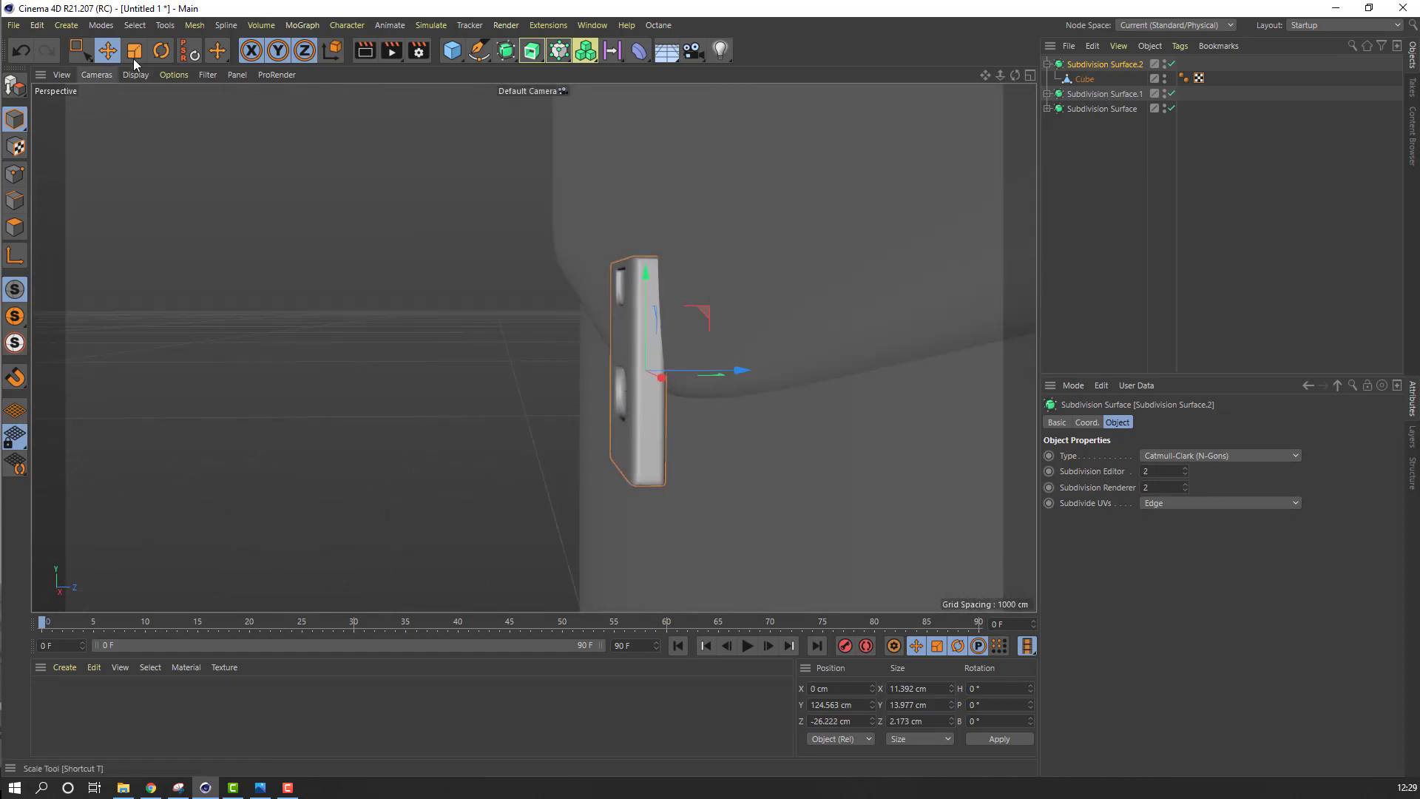
# Tilt the clasp plate to a pitch of 6.797° and push it closer to the flap, to Z -25.786 cm
pyautogui.press('r')
pyautogui.moveTo(601, 331)
pyautogui.mouseDown()
pyautogui.moveTo(589, 341)
pyautogui.moveTo(600, 339)
pyautogui.mouseUp()
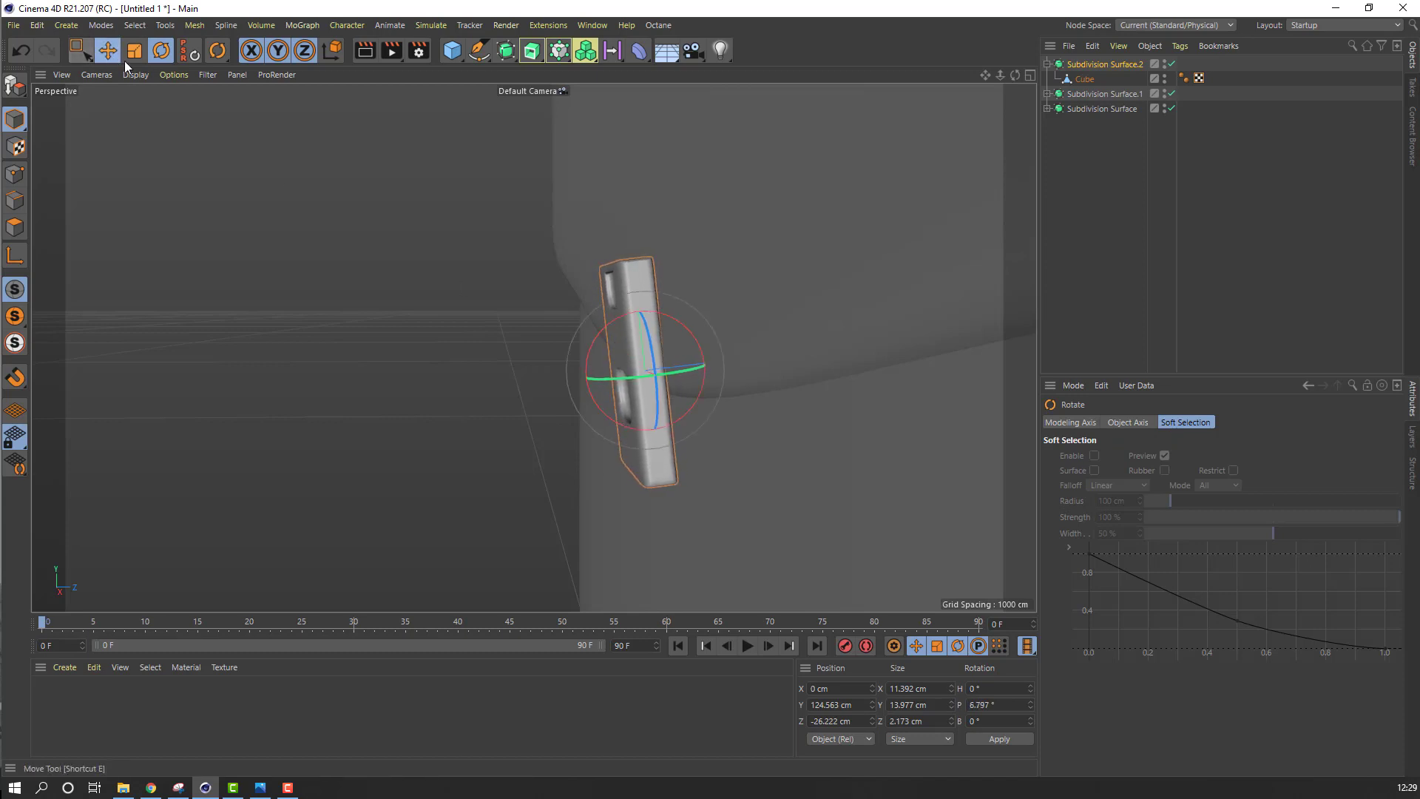
pyautogui.press('e')
pyautogui.moveTo(694, 362); pyautogui.dragTo(704, 361)
pyautogui.scroll(-5, 481, 383)
pyautogui.keyDown('alt'); pyautogui.moveTo(484, 383); pyautogui.dragTo(799, 376); pyautogui.keyUp('alt')
pyautogui.scroll(-8, 604, 380)
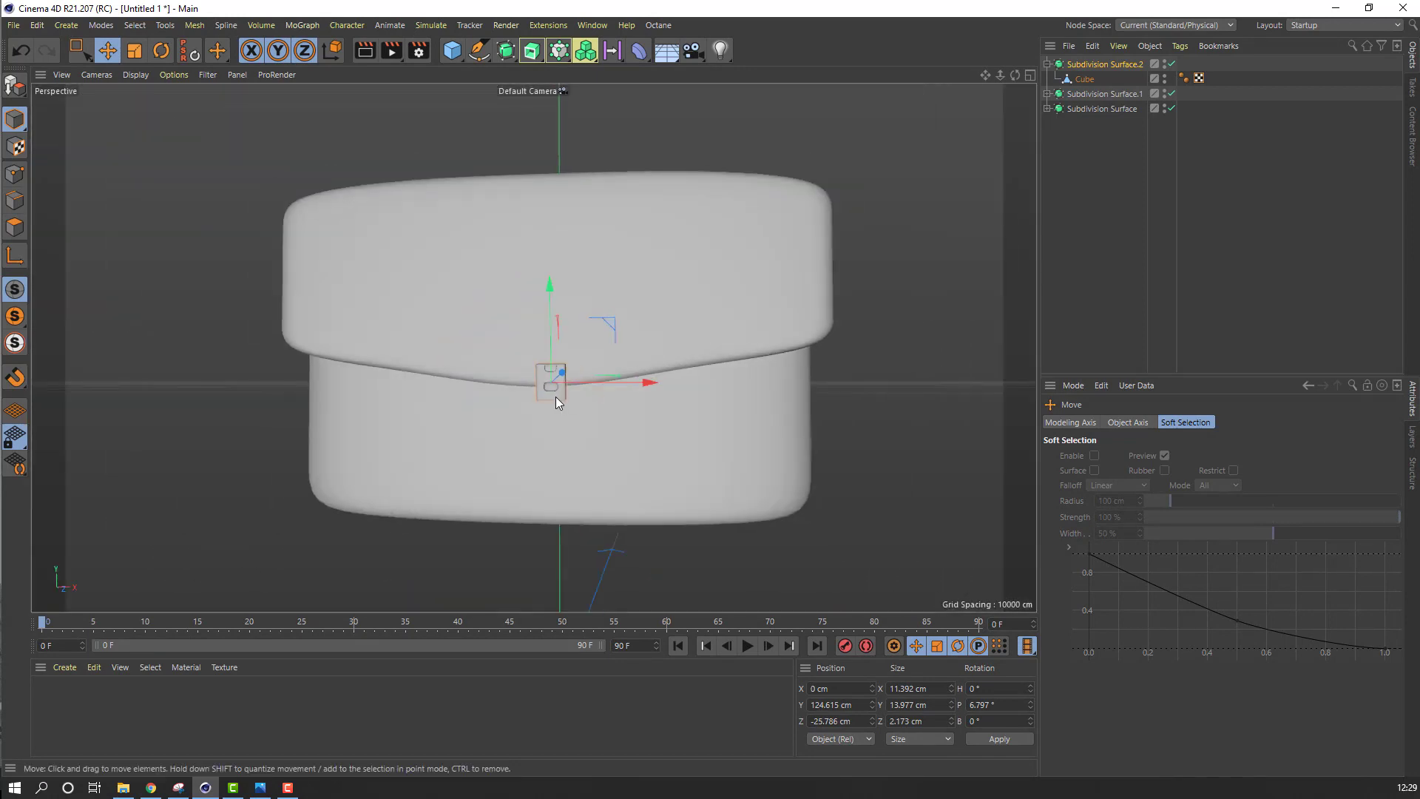
pyautogui.click(198, 406)
# Render the active view to check the box with its clasp plate
pyautogui.scroll(4, 521, 452)
pyautogui.keyDown('alt'); pyautogui.moveTo(522, 452); pyautogui.dragTo(488, 475); pyautogui.keyUp('alt')
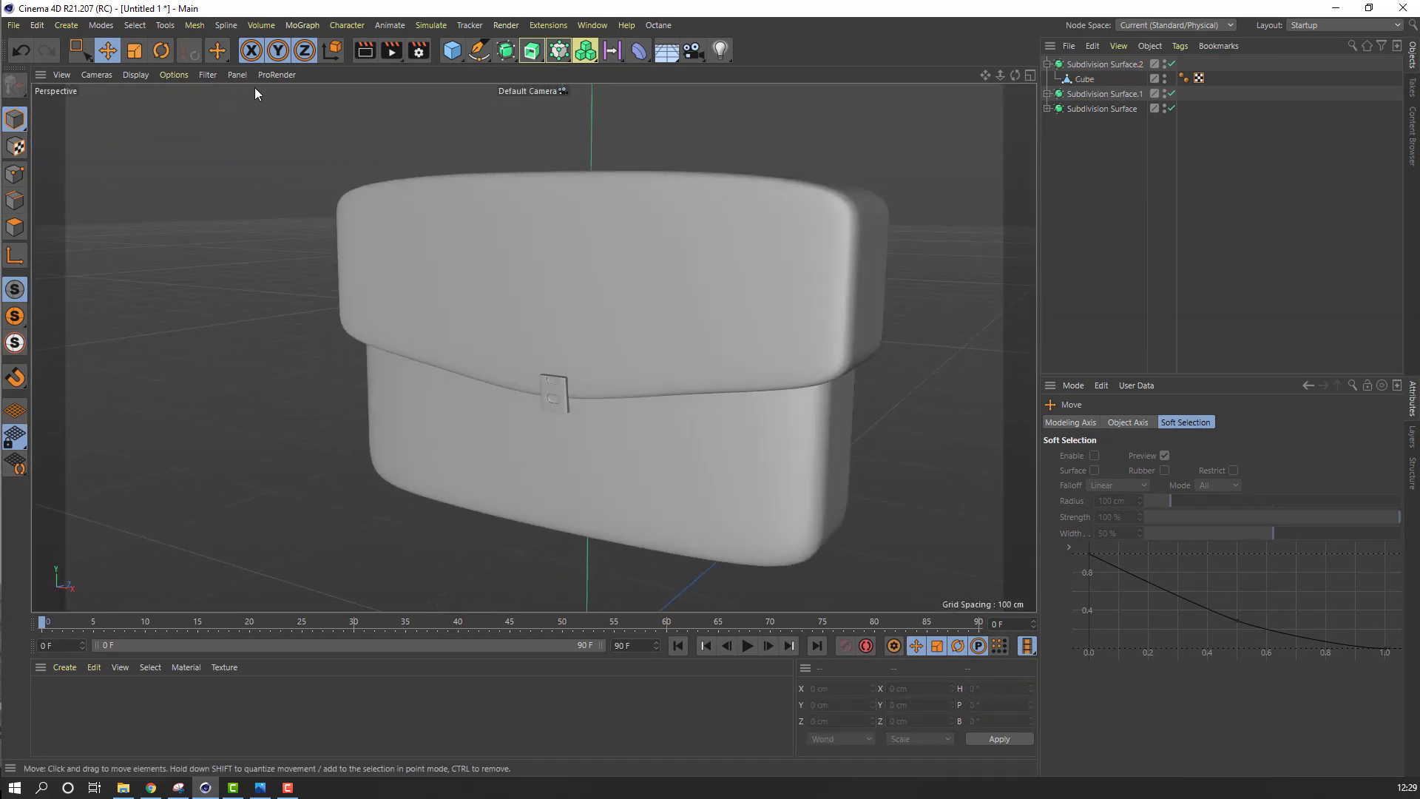
pyautogui.click(360, 52)
pyautogui.keyDown('alt'); pyautogui.moveTo(426, 303); pyautogui.dragTo(308, 358); pyautogui.keyUp('alt')
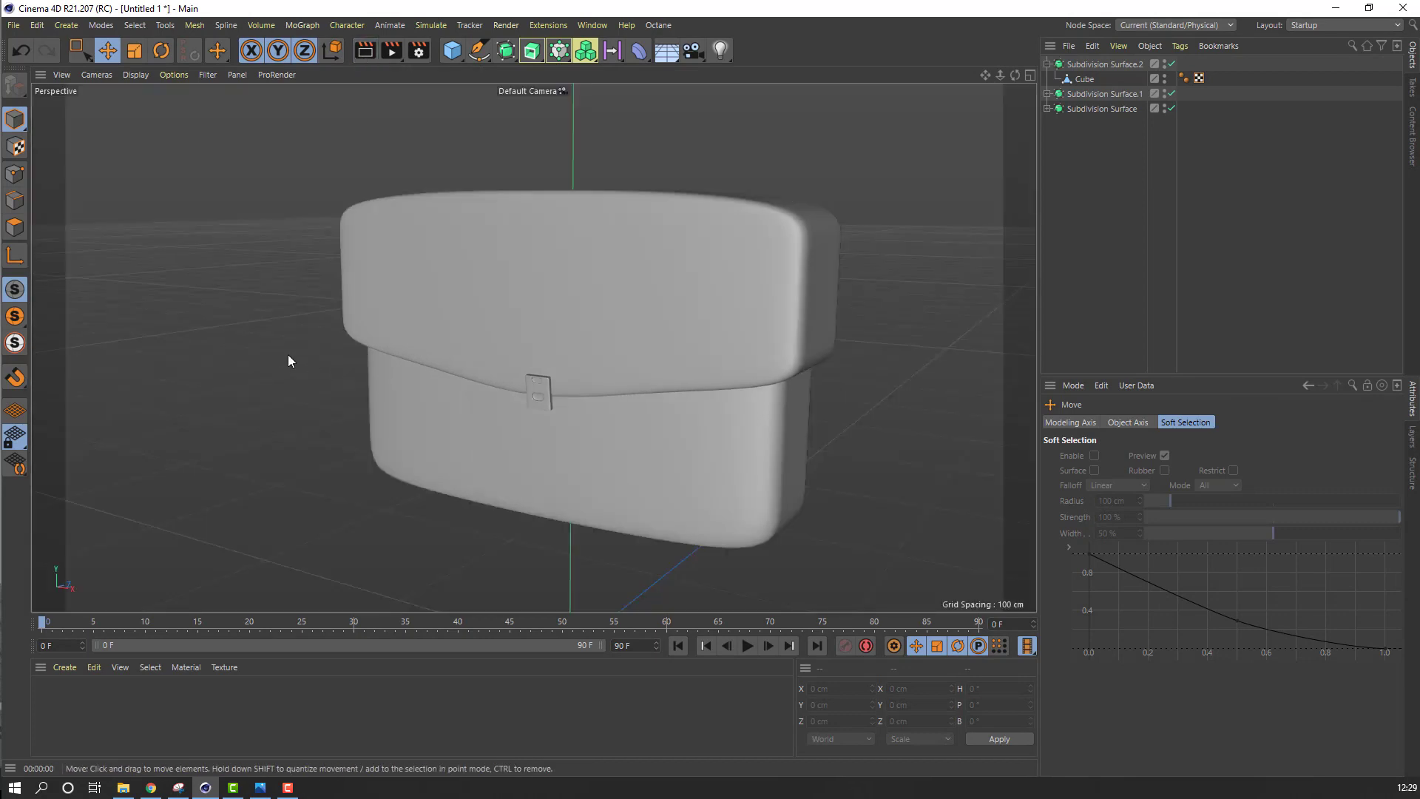
pyautogui.keyDown('alt'); pyautogui.moveTo(491, 290); pyautogui.dragTo(357, 370); pyautogui.keyUp('alt')
# Scale the lower box body along Z to a depth of 36.062 cm
pyautogui.scroll(-3, 361, 365)
pyautogui.keyDown('alt'); pyautogui.moveTo(536, 525); pyautogui.dragTo(513, 374, button='middle'); pyautogui.keyUp('alt')
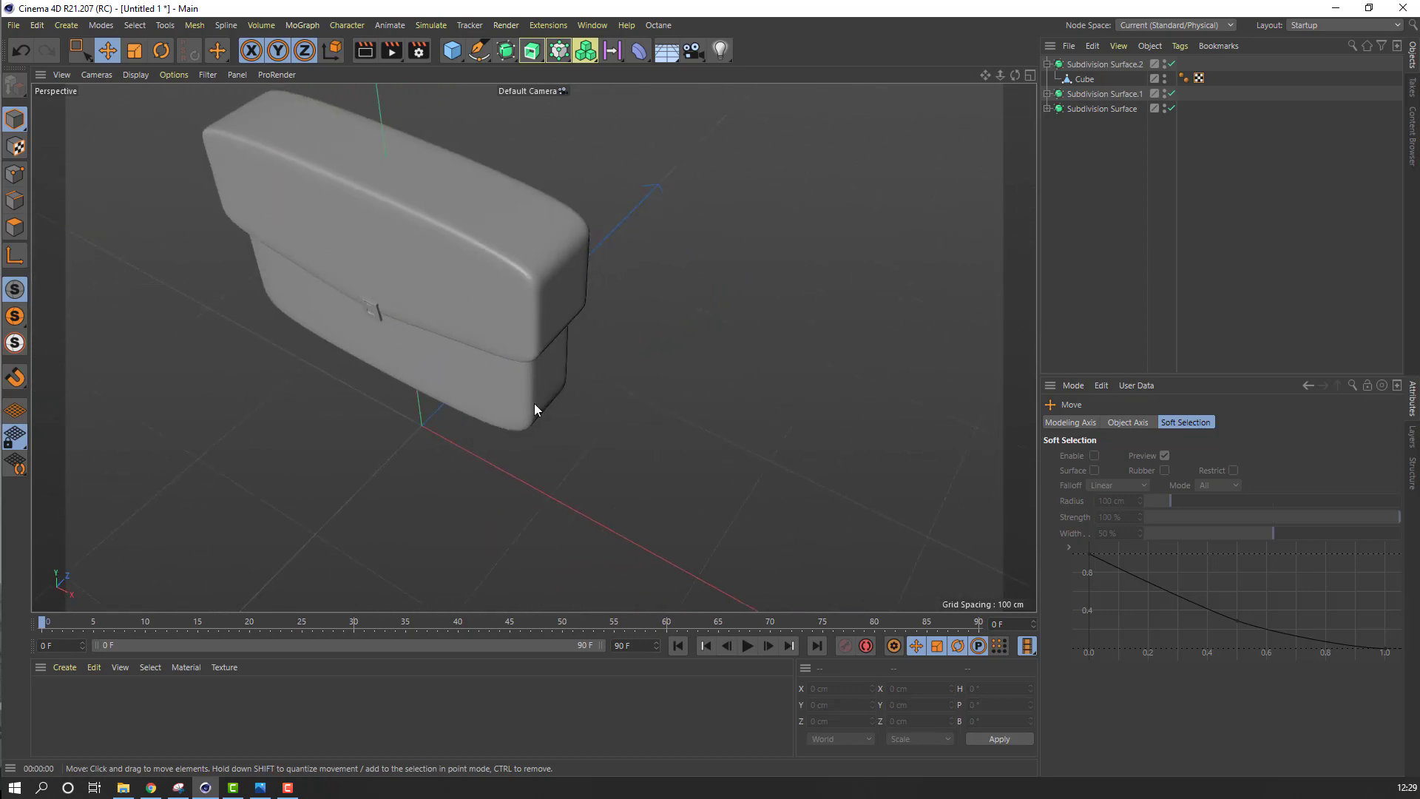
pyautogui.keyDown('alt'); pyautogui.moveTo(513, 375); pyautogui.dragTo(451, 384); pyautogui.keyUp('alt')
pyautogui.click(531, 370)
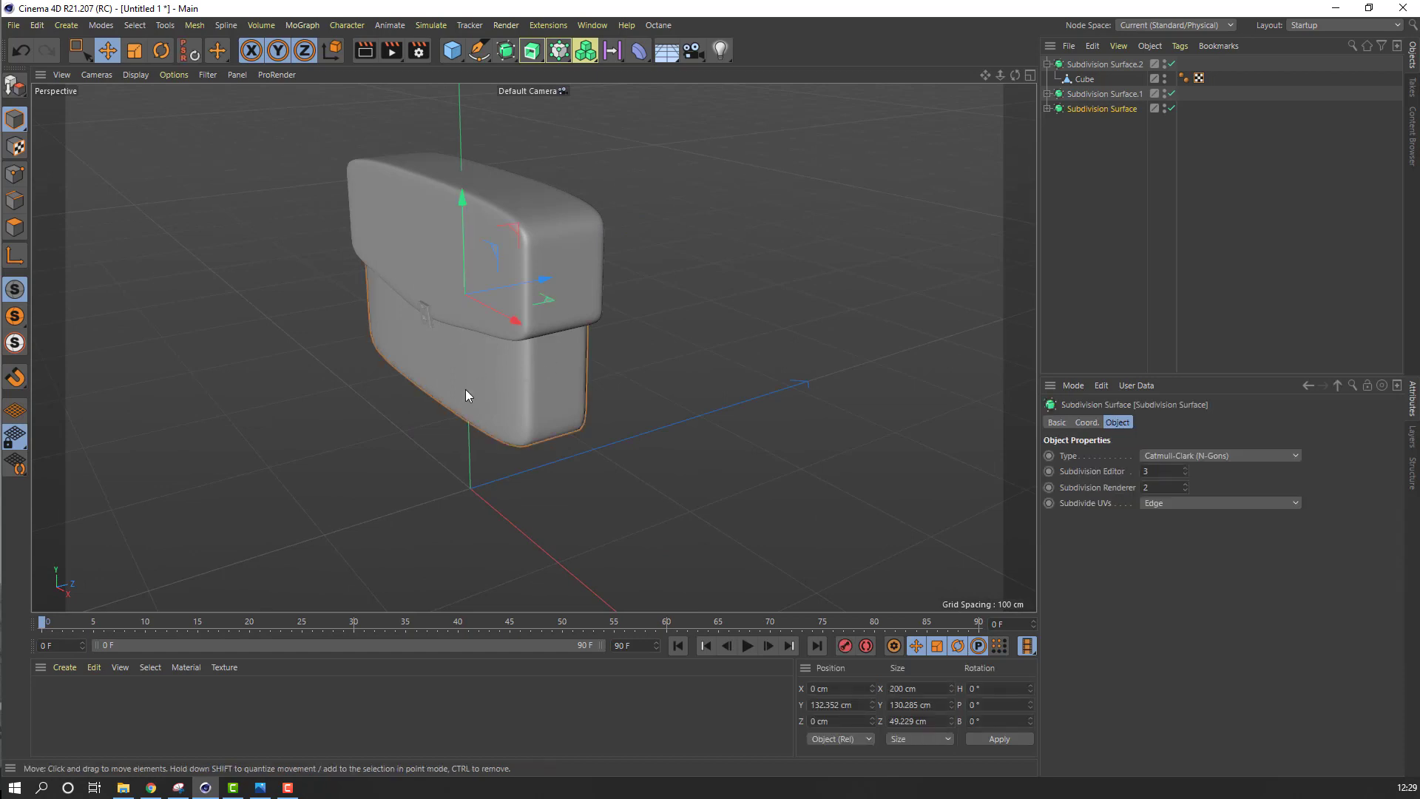
pyautogui.click(133, 50)
pyautogui.moveTo(547, 279); pyautogui.dragTo(575, 413)
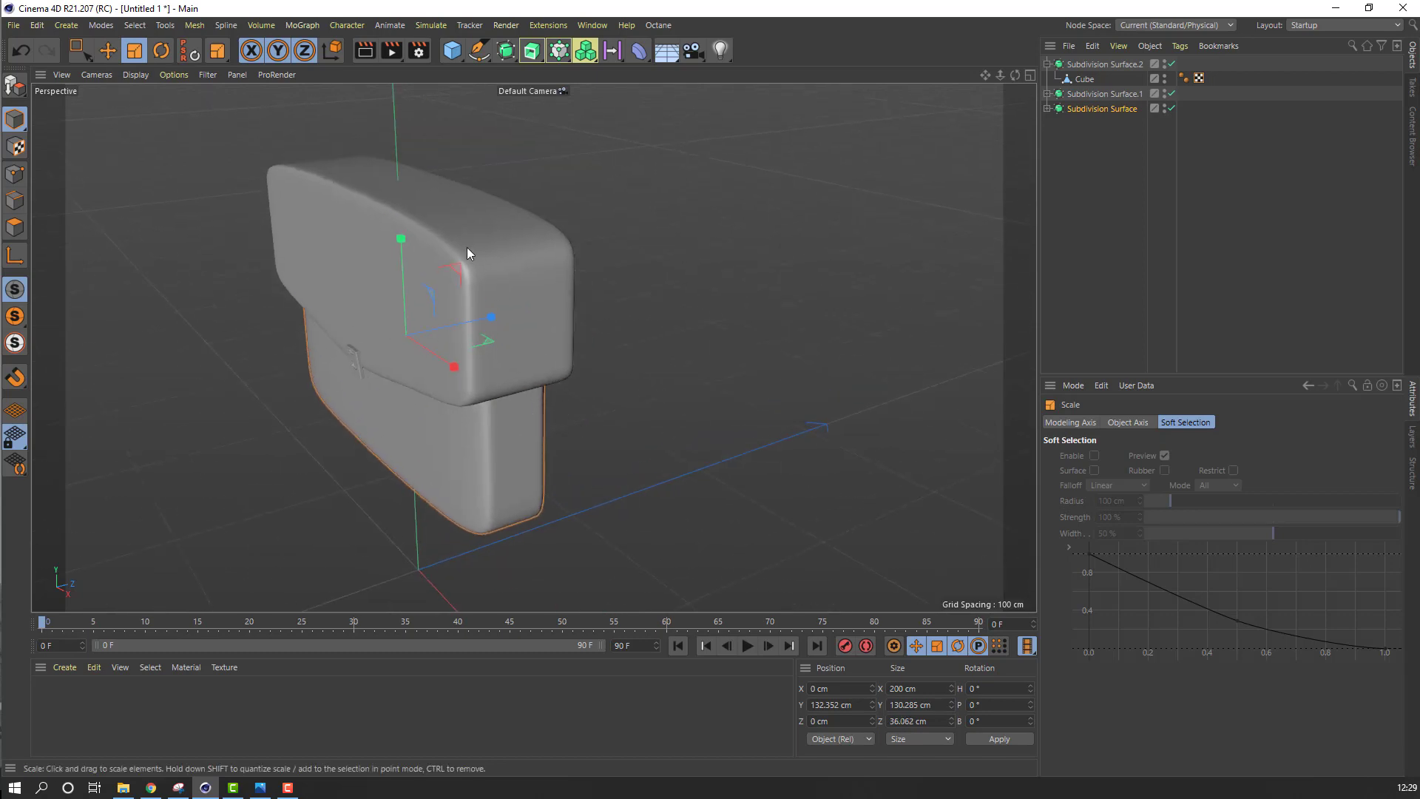
# Scale the flap's Subdivision Surface along Z so the flap fits the slimmer box body
pyautogui.click(437, 213)
pyautogui.moveTo(491, 317); pyautogui.dragTo(459, 313)
pyautogui.scroll(3, 367, 256)
pyautogui.press('e')
pyautogui.keyDown('alt'); pyautogui.moveTo(523, 437); pyautogui.dragTo(481, 420); pyautogui.keyUp('alt')
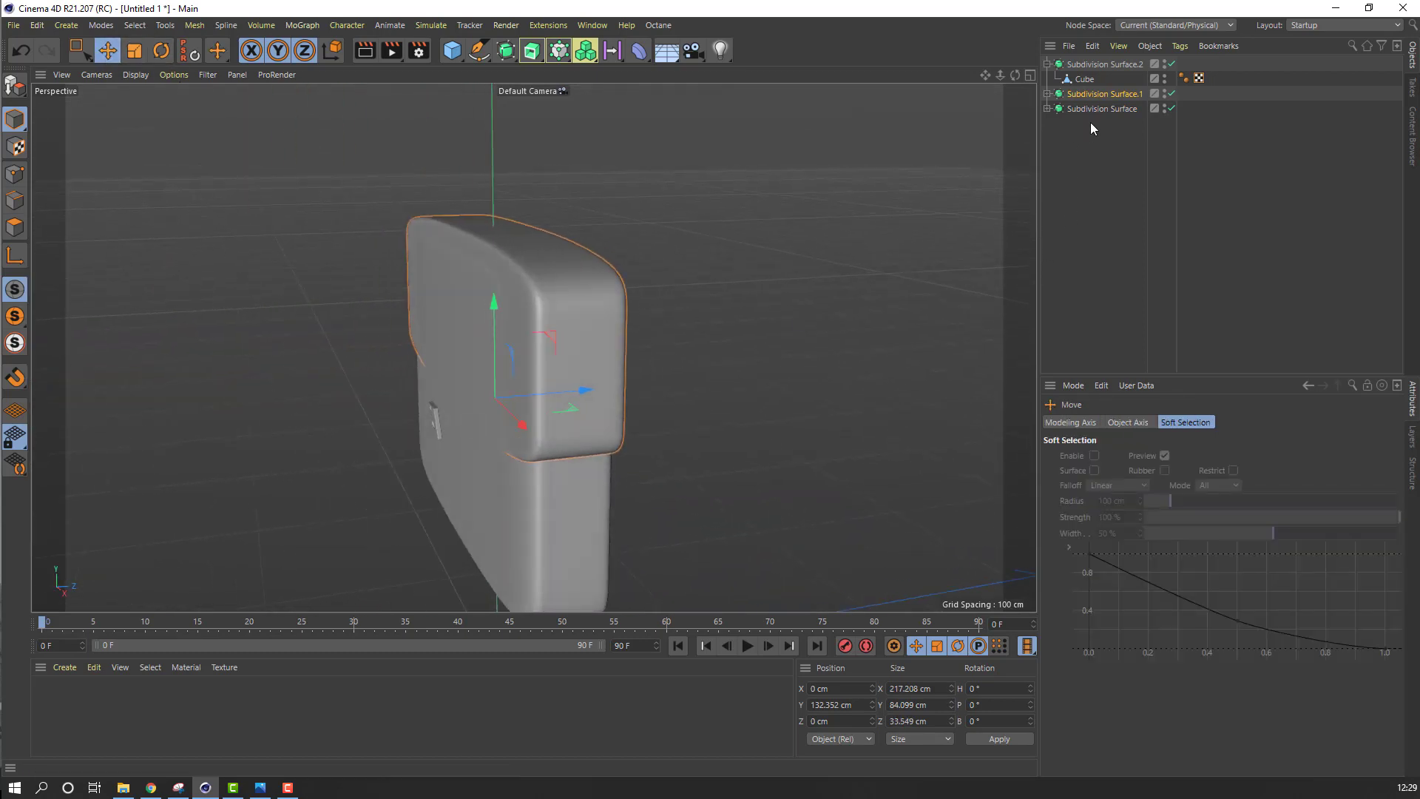
# Select the cube of the lower box body and turn off its Subdivision Surface to work on the unsmoothed cage
pyautogui.click(1105, 109)
pyautogui.click(1047, 109)
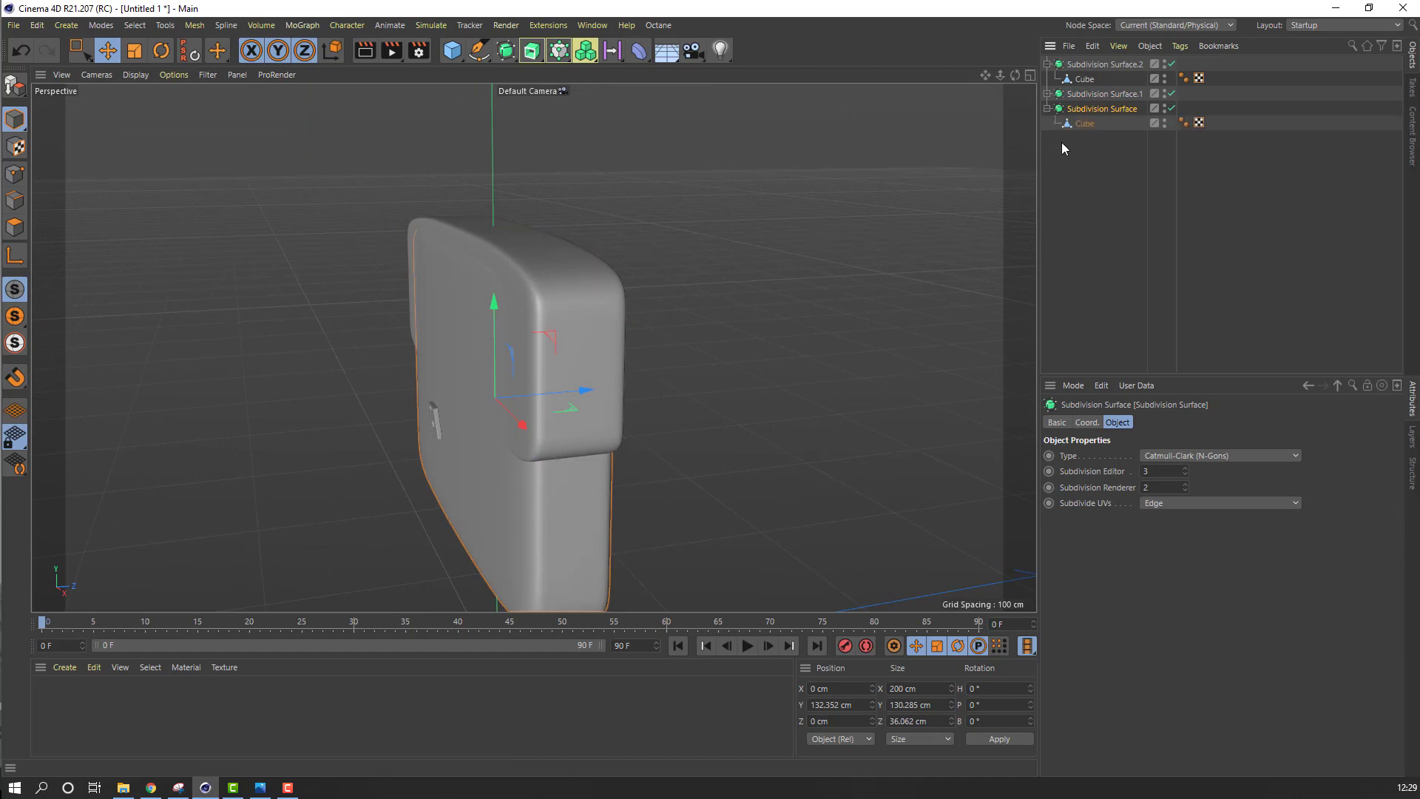
pyautogui.click(1085, 124)
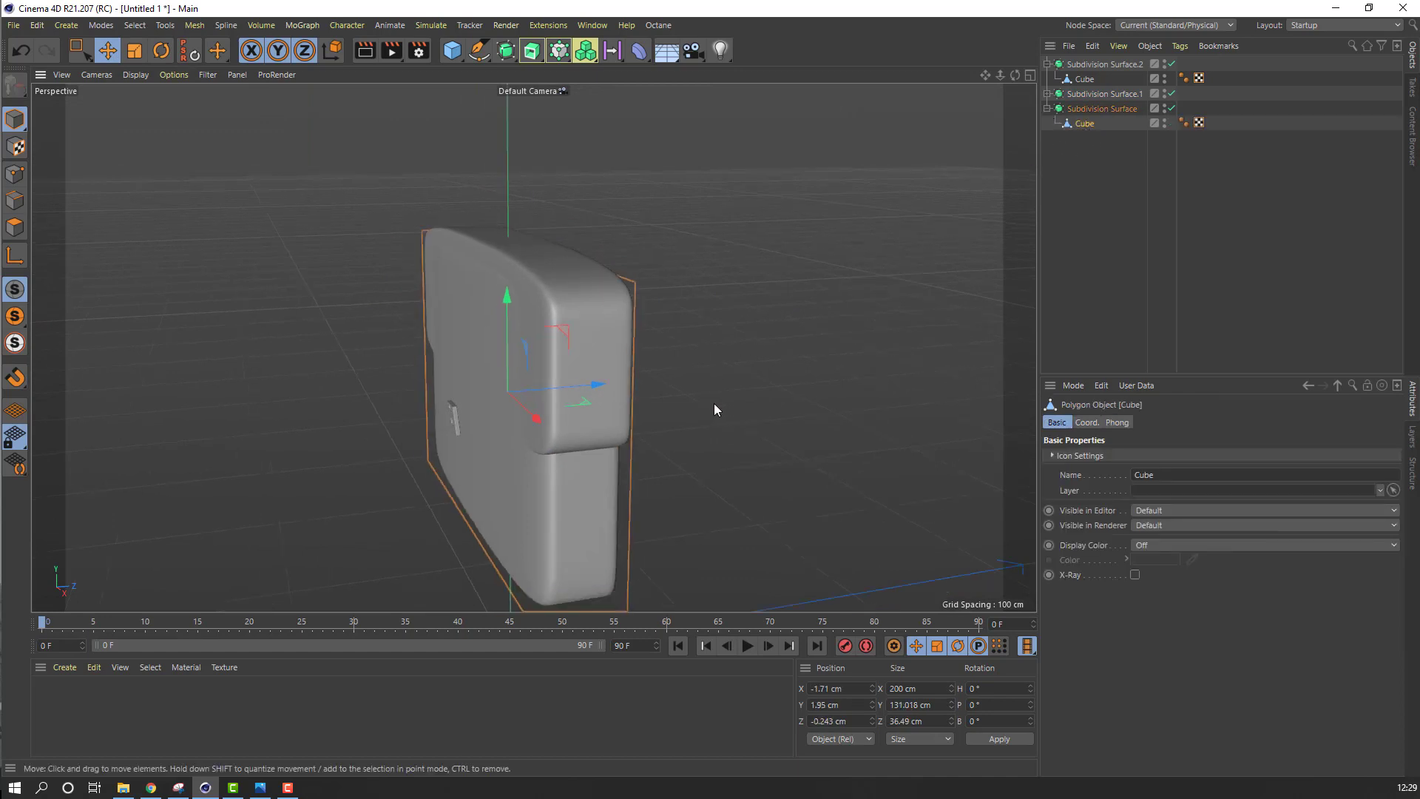
pyautogui.keyDown('alt'); pyautogui.moveTo(717, 409); pyautogui.dragTo(665, 400); pyautogui.keyUp('alt')
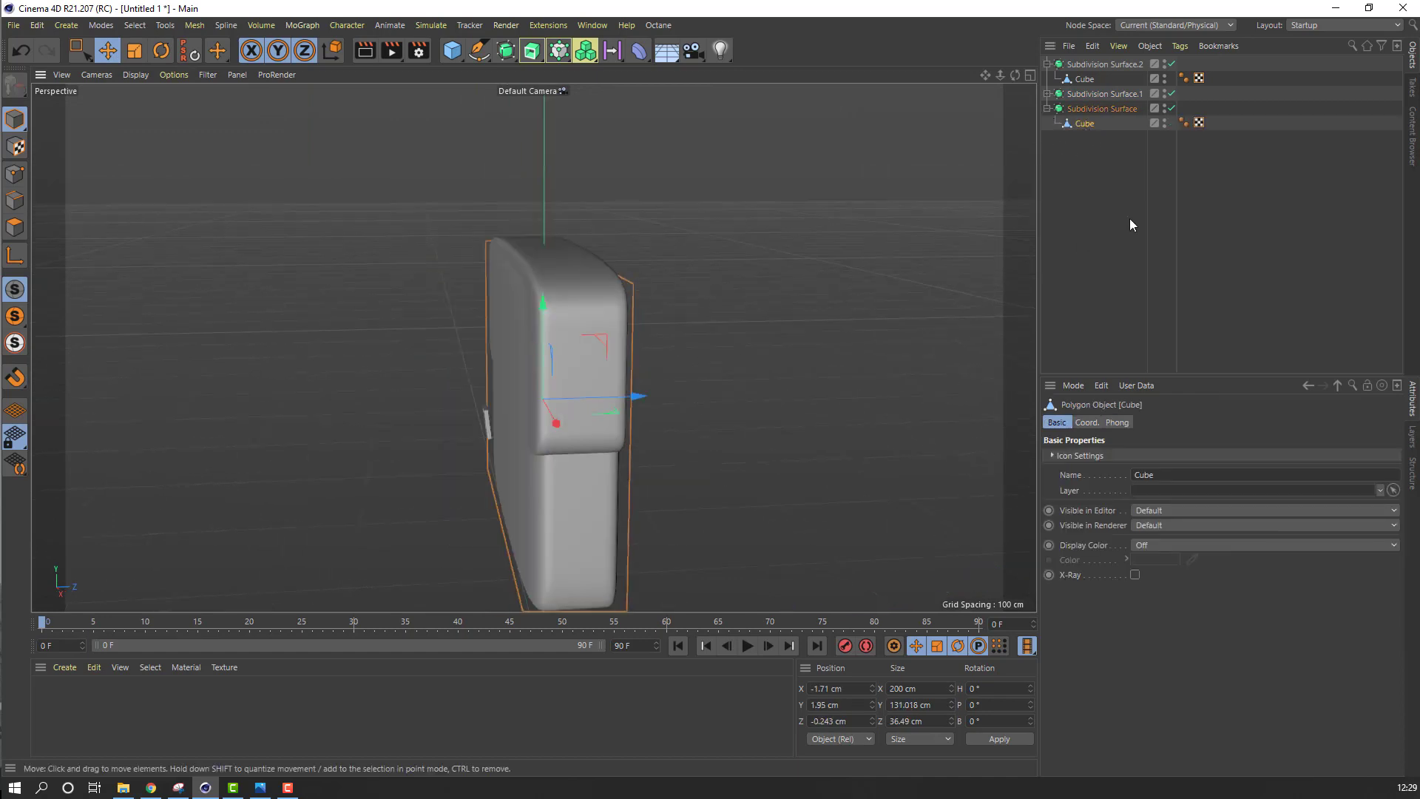
pyautogui.click(1171, 108)
pyautogui.keyDown('alt'); pyautogui.moveTo(663, 314); pyautogui.dragTo(995, 220); pyautogui.keyUp('alt')
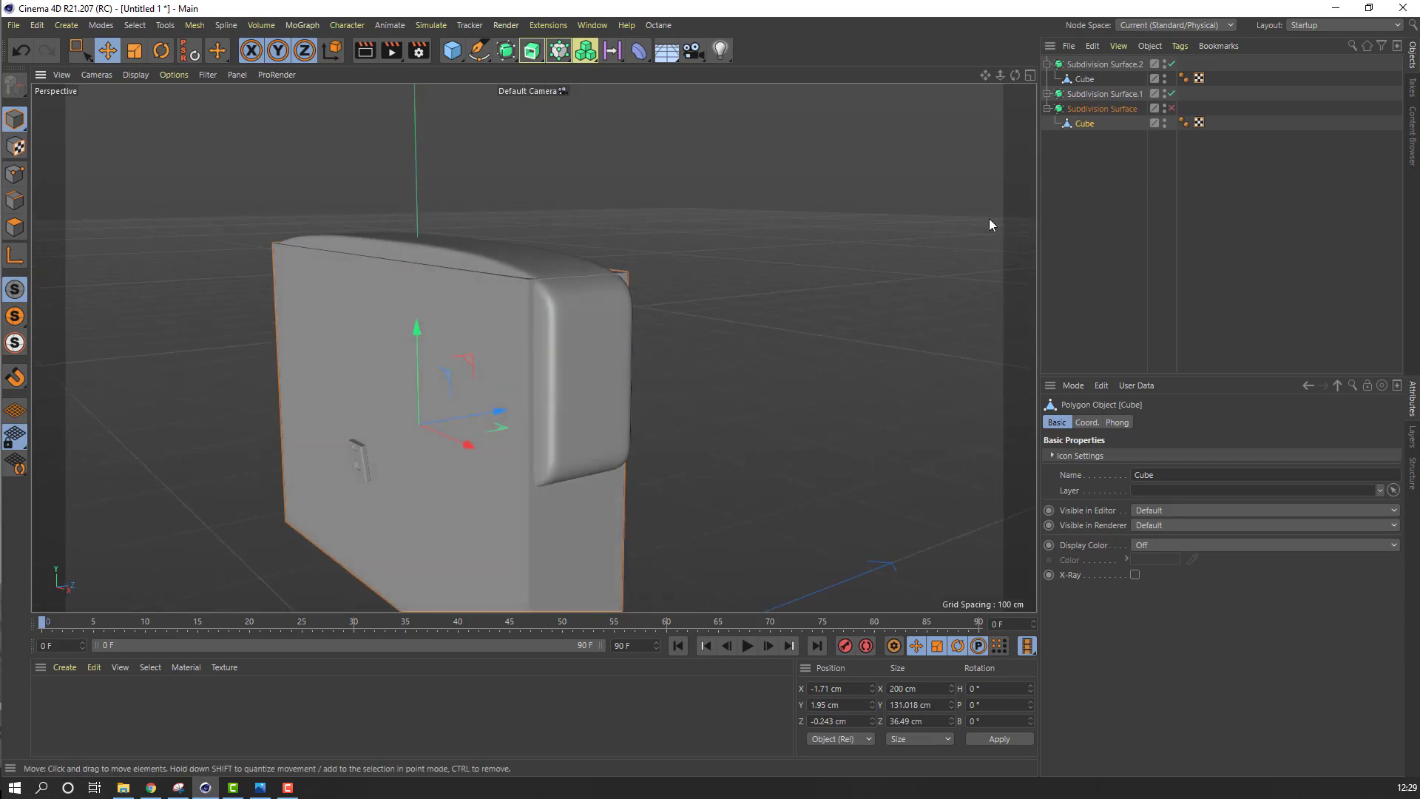
pyautogui.keyDown('alt'); pyautogui.moveTo(562, 326); pyautogui.dragTo(558, 370); pyautogui.keyUp('alt')
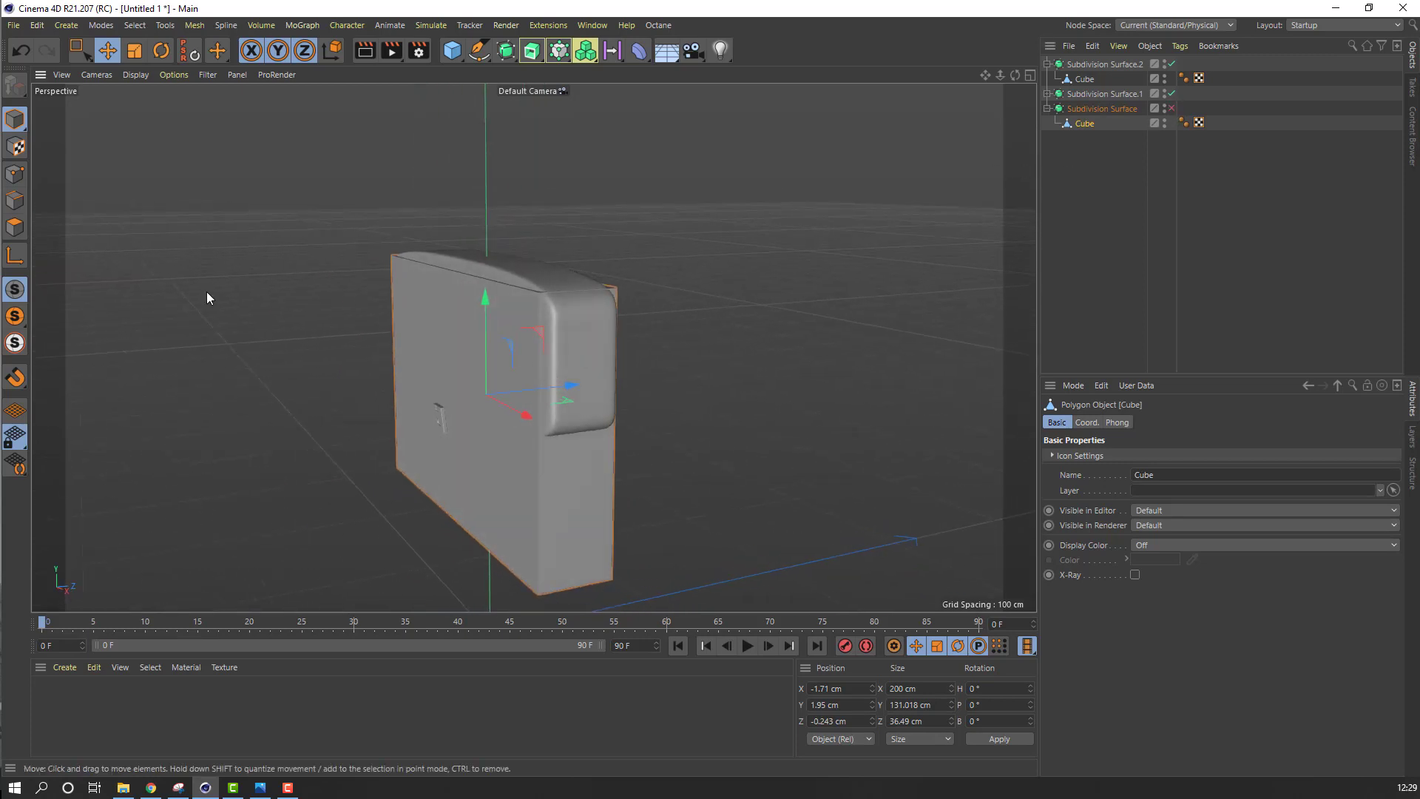
# Select the points along the top of the lower body and scale them along Z to 27.084 cm, tapering the box
pyautogui.click(16, 178)
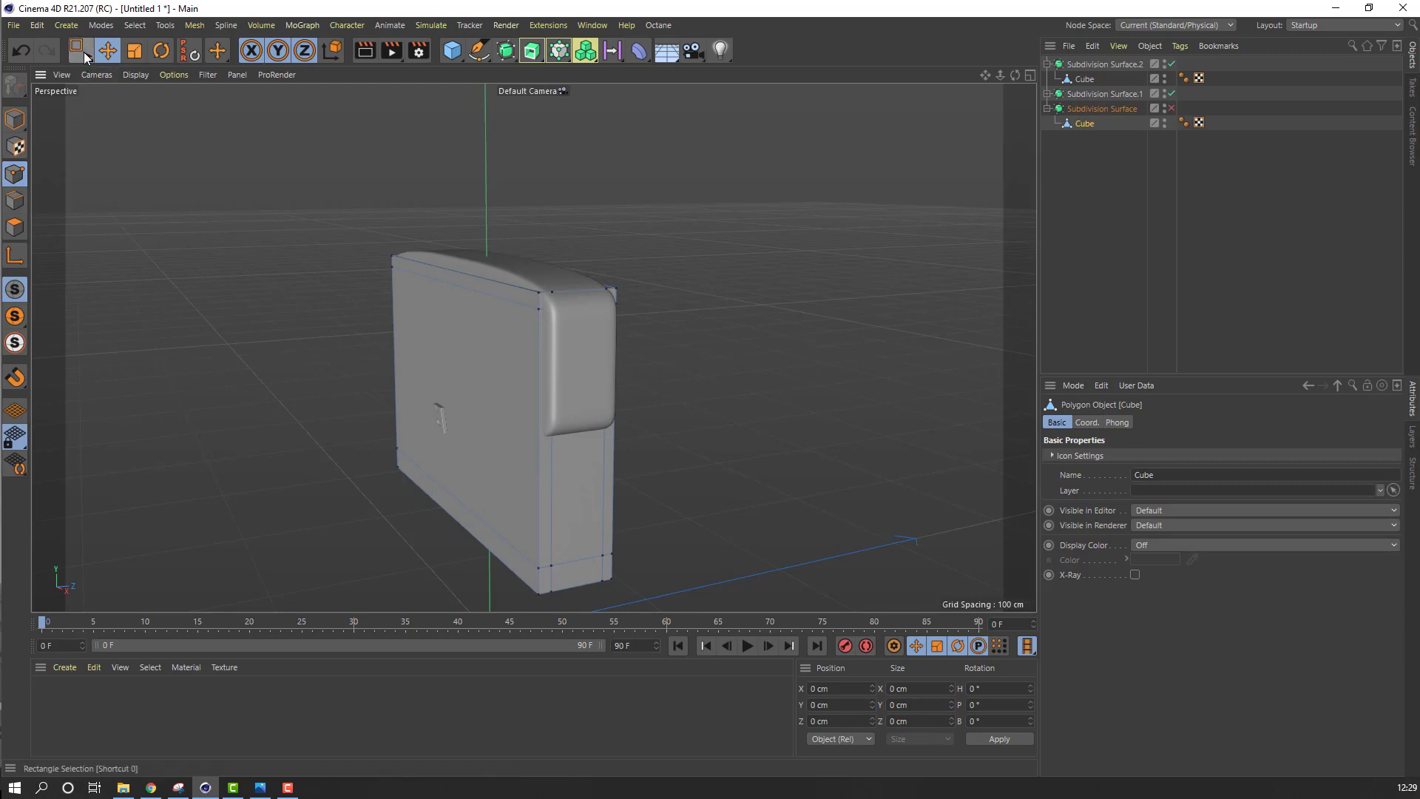
pyautogui.moveTo(83, 52)
pyautogui.mouseDown()
pyautogui.moveTo(107, 99)
pyautogui.moveTo(175, 97)
pyautogui.mouseUp()
pyautogui.click(174, 97)
pyautogui.keyDown('alt'); pyautogui.moveTo(695, 355); pyautogui.dragTo(528, 282); pyautogui.keyUp('alt')
pyautogui.moveTo(352, 201); pyautogui.dragTo(718, 309)
pyautogui.scroll(1, 583, 327)
pyautogui.click(134, 50)
pyautogui.moveTo(584, 246); pyautogui.dragTo(555, 245)
pyautogui.click(117, 51)
pyautogui.keyDown('alt'); pyautogui.moveTo(695, 277); pyautogui.dragTo(632, 250); pyautogui.keyUp('alt')
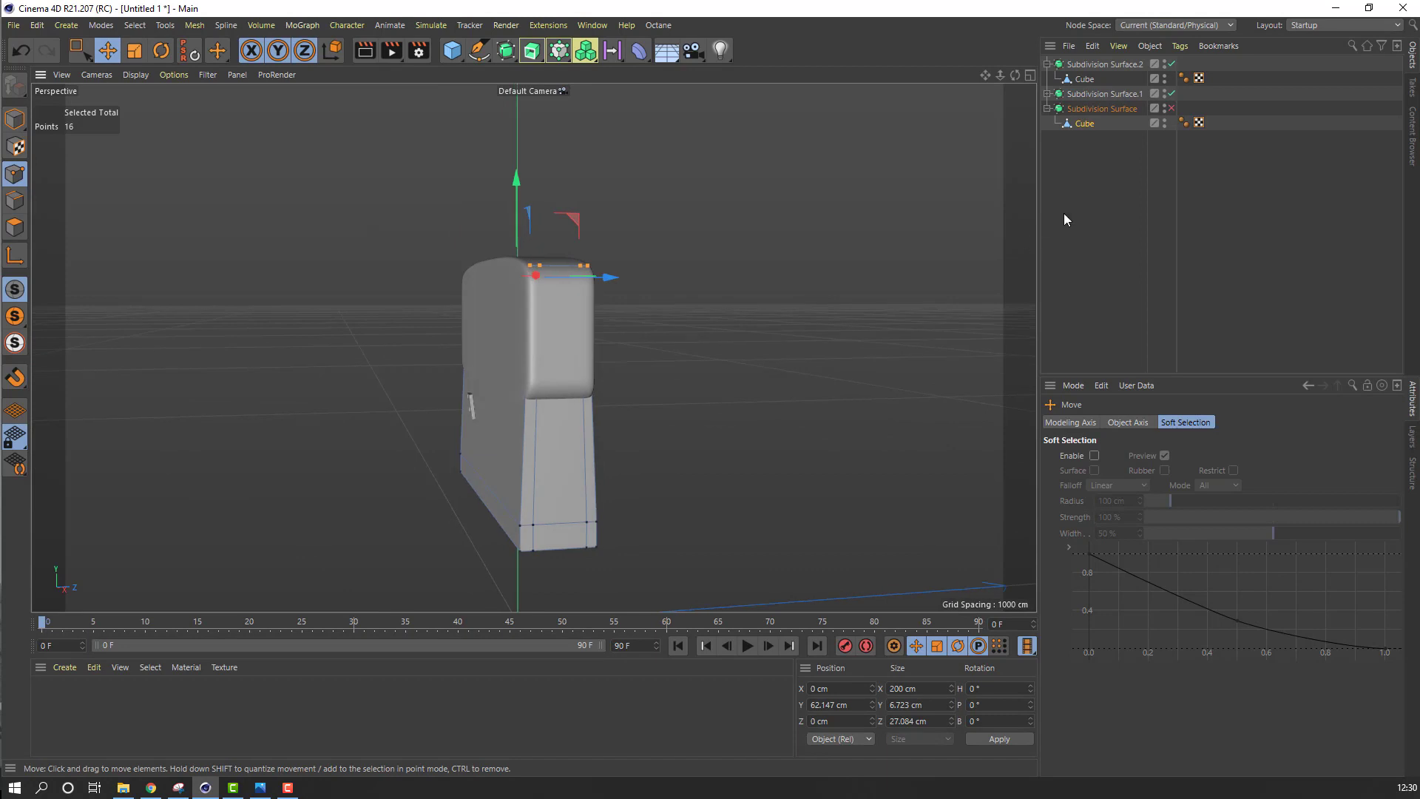
# Turn the lower body's Subdivision Surface back on and clear the selection
pyautogui.click(1171, 108)
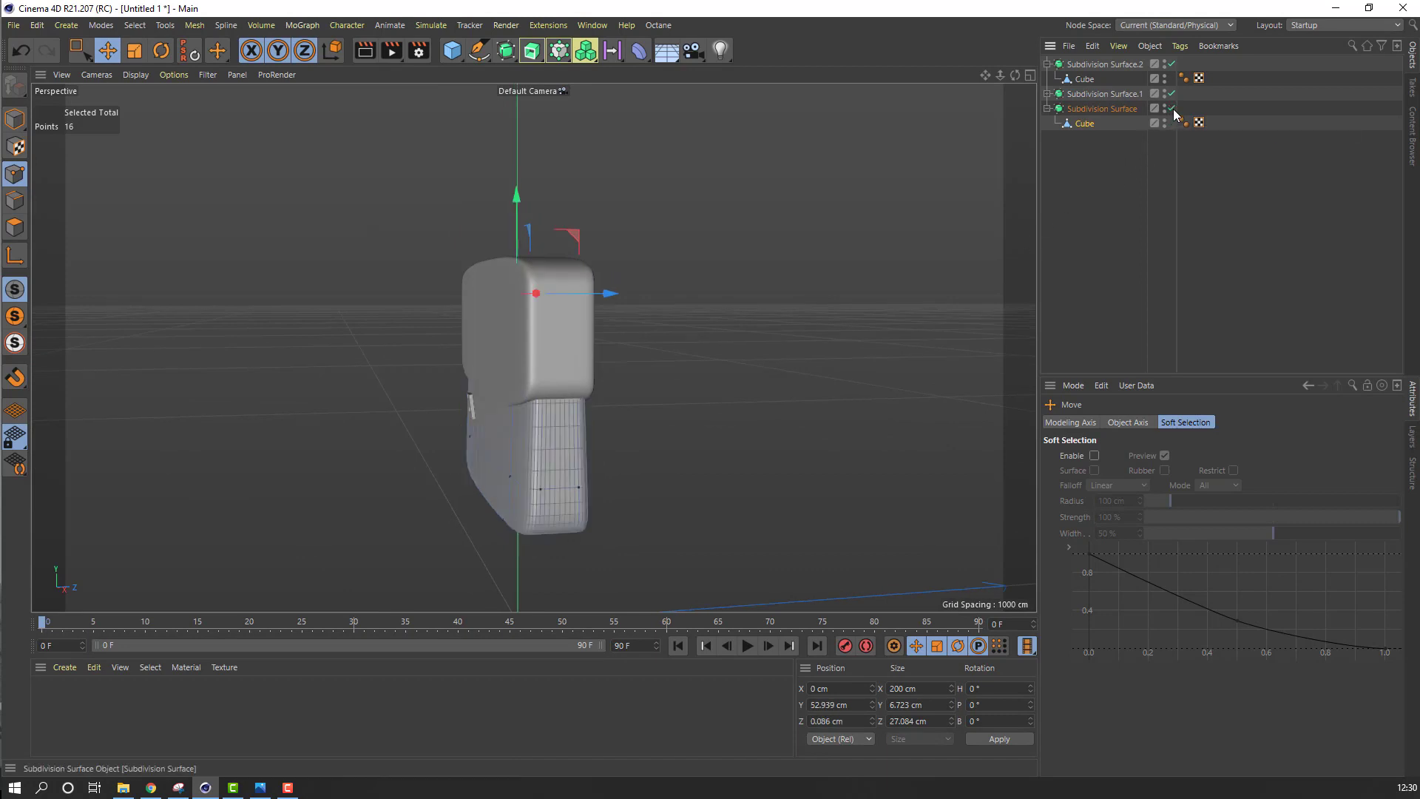
pyautogui.click(202, 165)
pyautogui.scroll(-1, 411, 379)
pyautogui.keyDown('alt'); pyautogui.moveTo(411, 379); pyautogui.dragTo(82, 318); pyautogui.keyUp('alt')
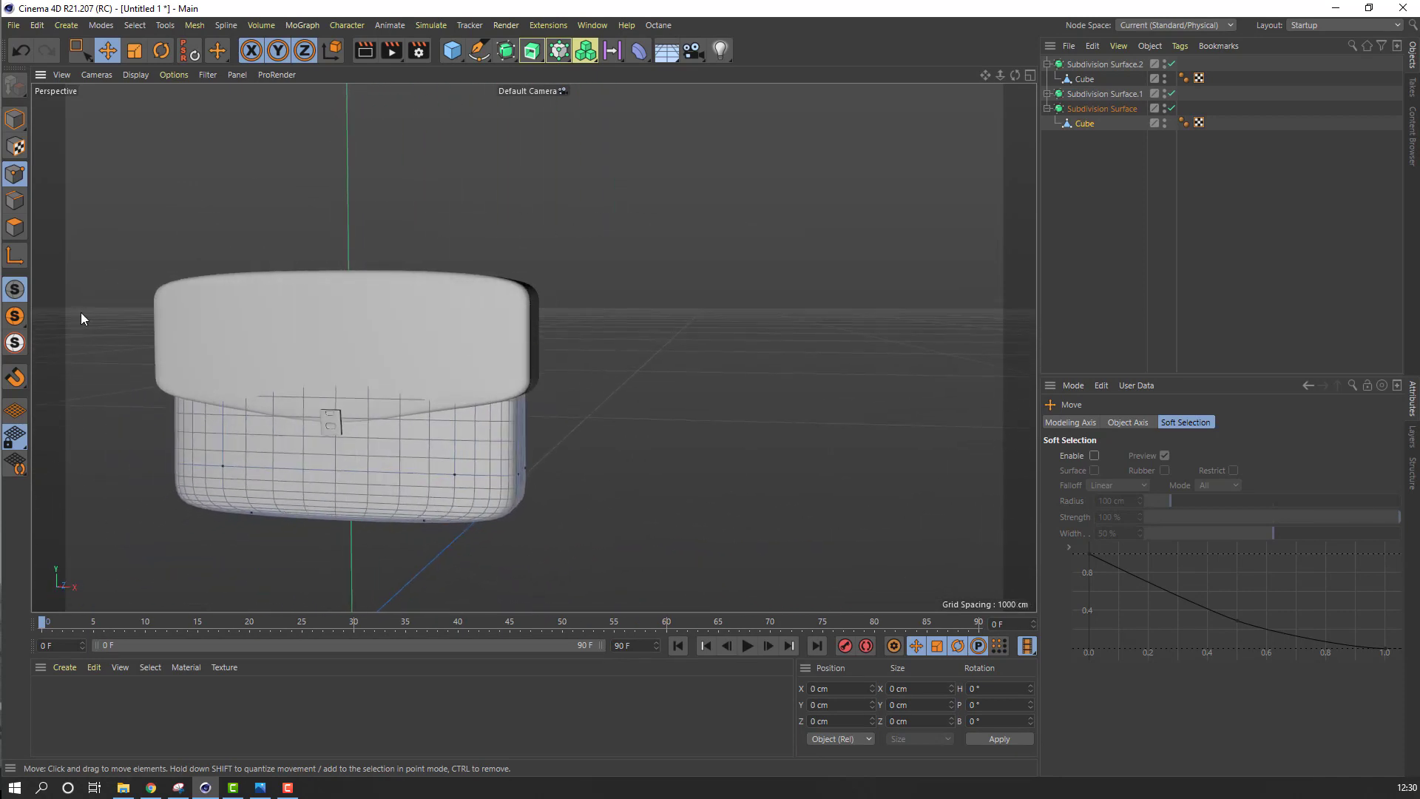
pyautogui.click(1198, 203)
pyautogui.keyDown('alt'); pyautogui.moveTo(557, 383); pyautogui.dragTo(355, 332); pyautogui.keyUp('alt')
pyautogui.keyDown('alt'); pyautogui.moveTo(355, 332); pyautogui.dragTo(560, 366, button='middle'); pyautogui.keyUp('alt')
pyautogui.keyDown('alt'); pyautogui.moveTo(560, 366); pyautogui.dragTo(500, 336); pyautogui.keyUp('alt')
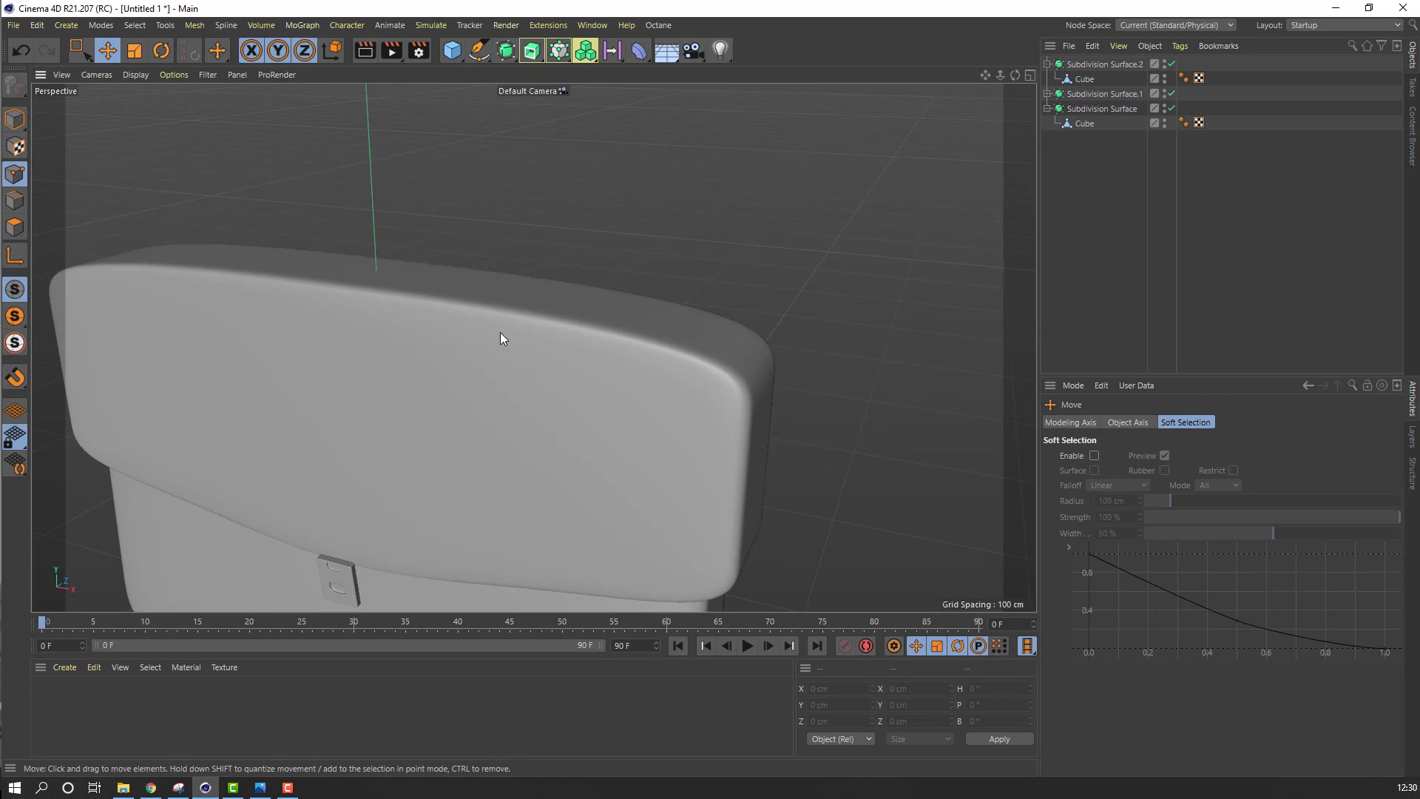
# Add a Cylinder and move it above and behind the bag, clear of the other parts
pyautogui.click(452, 50)
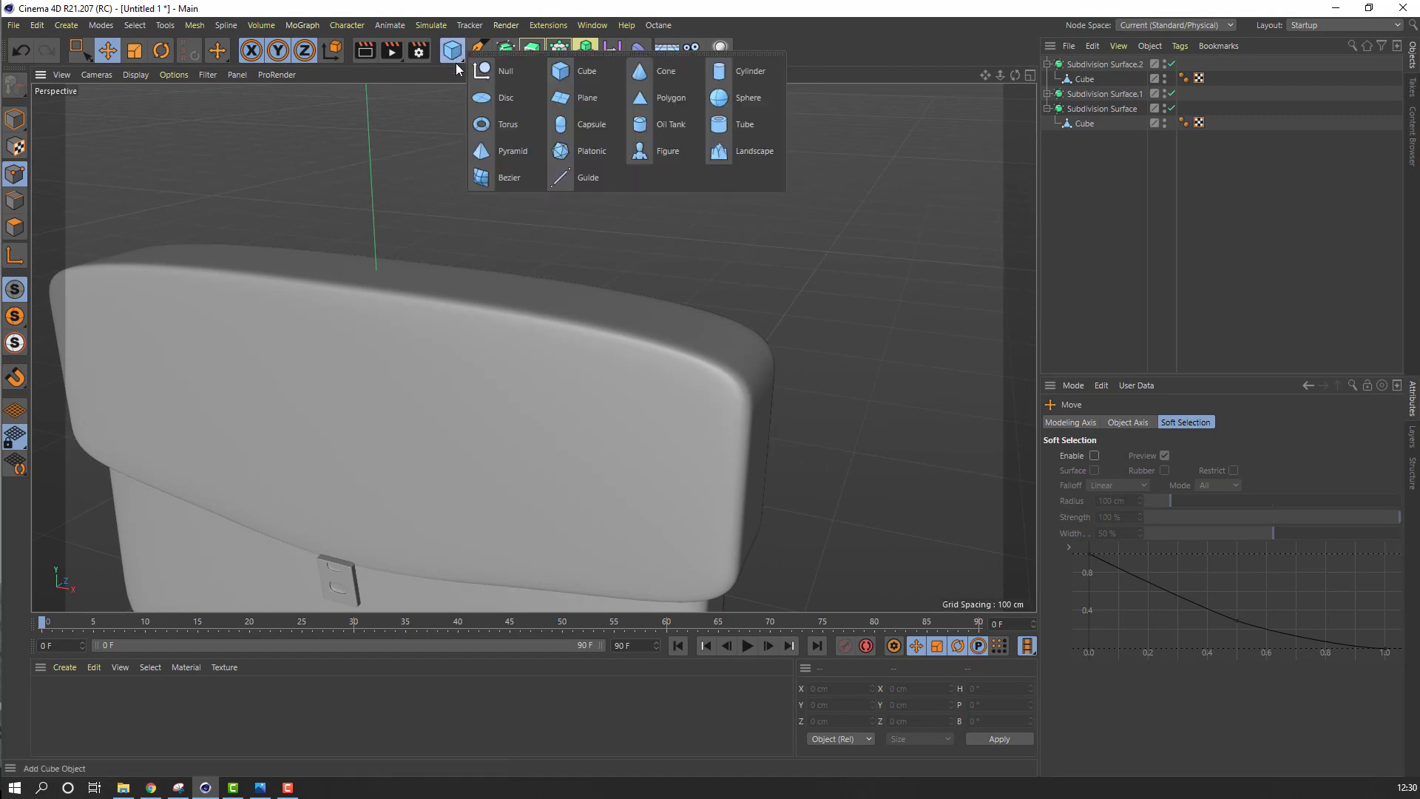
pyautogui.click(750, 71)
pyautogui.scroll(-5, 443, 389)
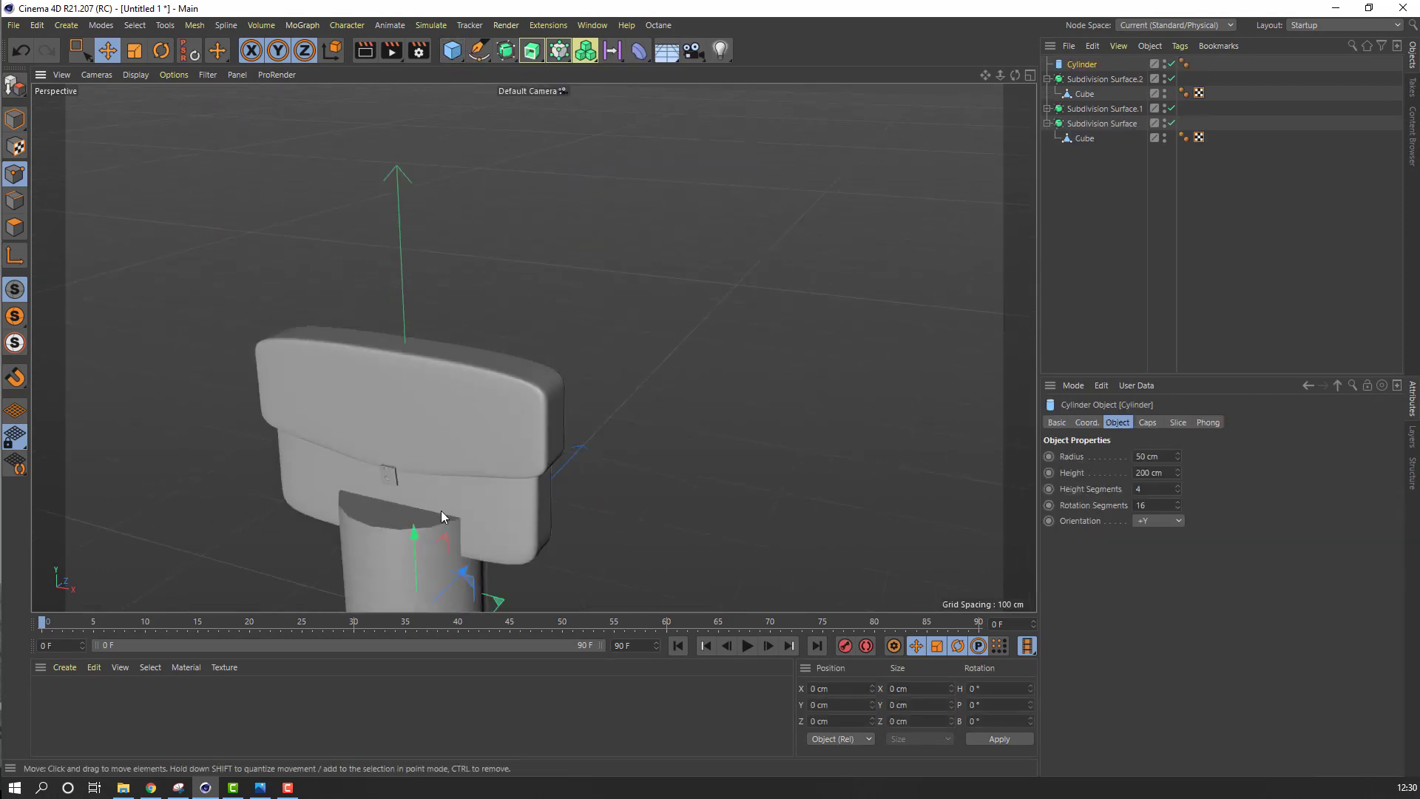
pyautogui.keyDown('alt'); pyautogui.moveTo(411, 536); pyautogui.dragTo(420, 362); pyautogui.keyUp('alt')
pyautogui.click(134, 50)
pyautogui.scroll(3, 430, 404)
pyautogui.keyDown('alt'); pyautogui.moveTo(408, 464); pyautogui.dragTo(478, 404, button='middle'); pyautogui.keyUp('alt')
pyautogui.keyDown('alt'); pyautogui.moveTo(521, 424); pyautogui.dragTo(377, 437); pyautogui.keyUp('alt')
pyautogui.press('e')
pyautogui.moveTo(612, 369); pyautogui.dragTo(841, 465)
pyautogui.keyDown('alt'); pyautogui.moveTo(689, 441); pyautogui.dragTo(490, 351); pyautogui.keyUp('alt')
pyautogui.scroll(5, 540, 296)
pyautogui.keyDown('alt'); pyautogui.moveTo(628, 319); pyautogui.dragTo(541, 265); pyautogui.keyUp('alt')
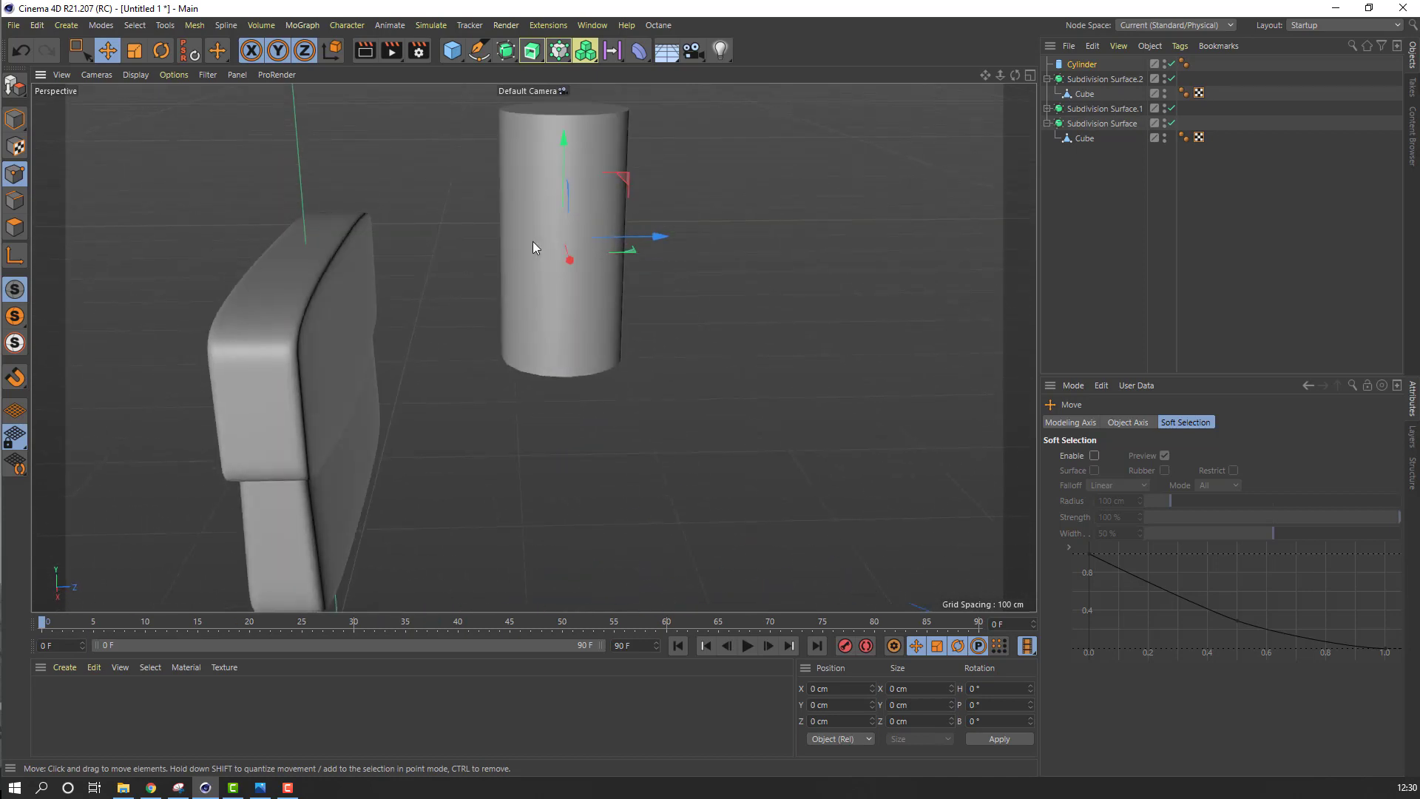
# Scale the cylinder down uniformly and convert it to an editable polygon object
pyautogui.click(134, 50)
pyautogui.moveTo(556, 132); pyautogui.dragTo(562, 176)
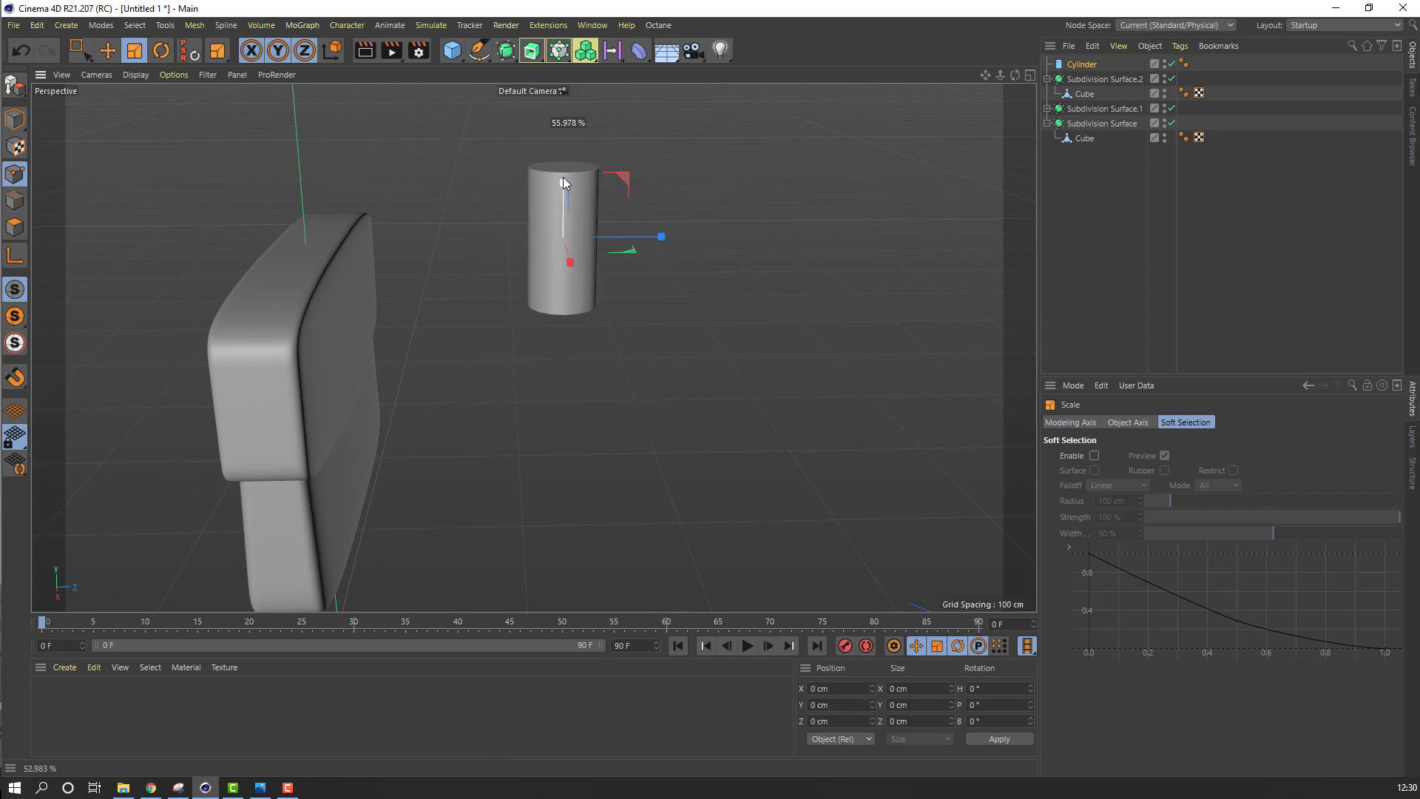
pyautogui.click(12, 85)
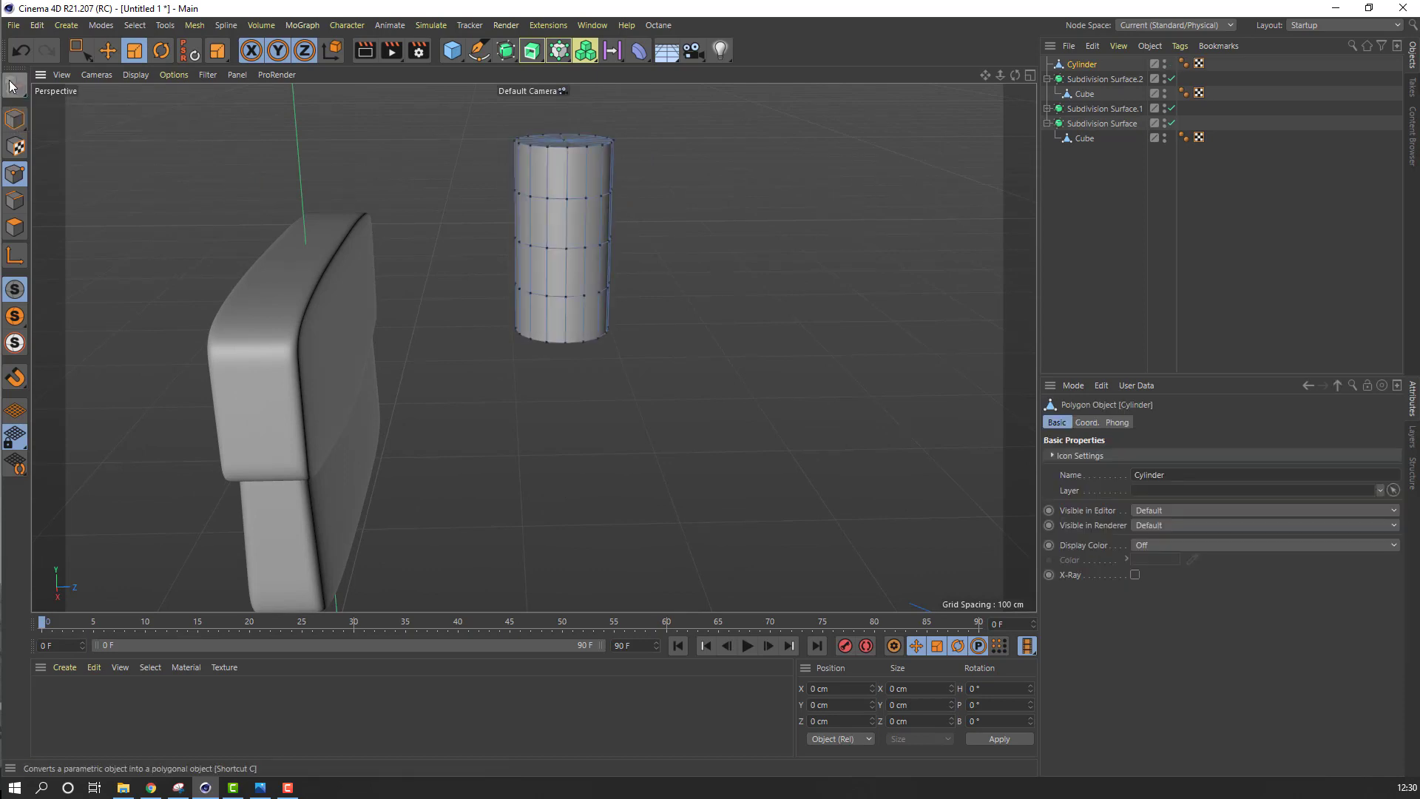
# Scale all the cylinder's polygons into a flat disc about 26.682 cm across and 9.517 cm thick
pyautogui.click(13, 227)
pyautogui.hotkey('ctrl', 'a')
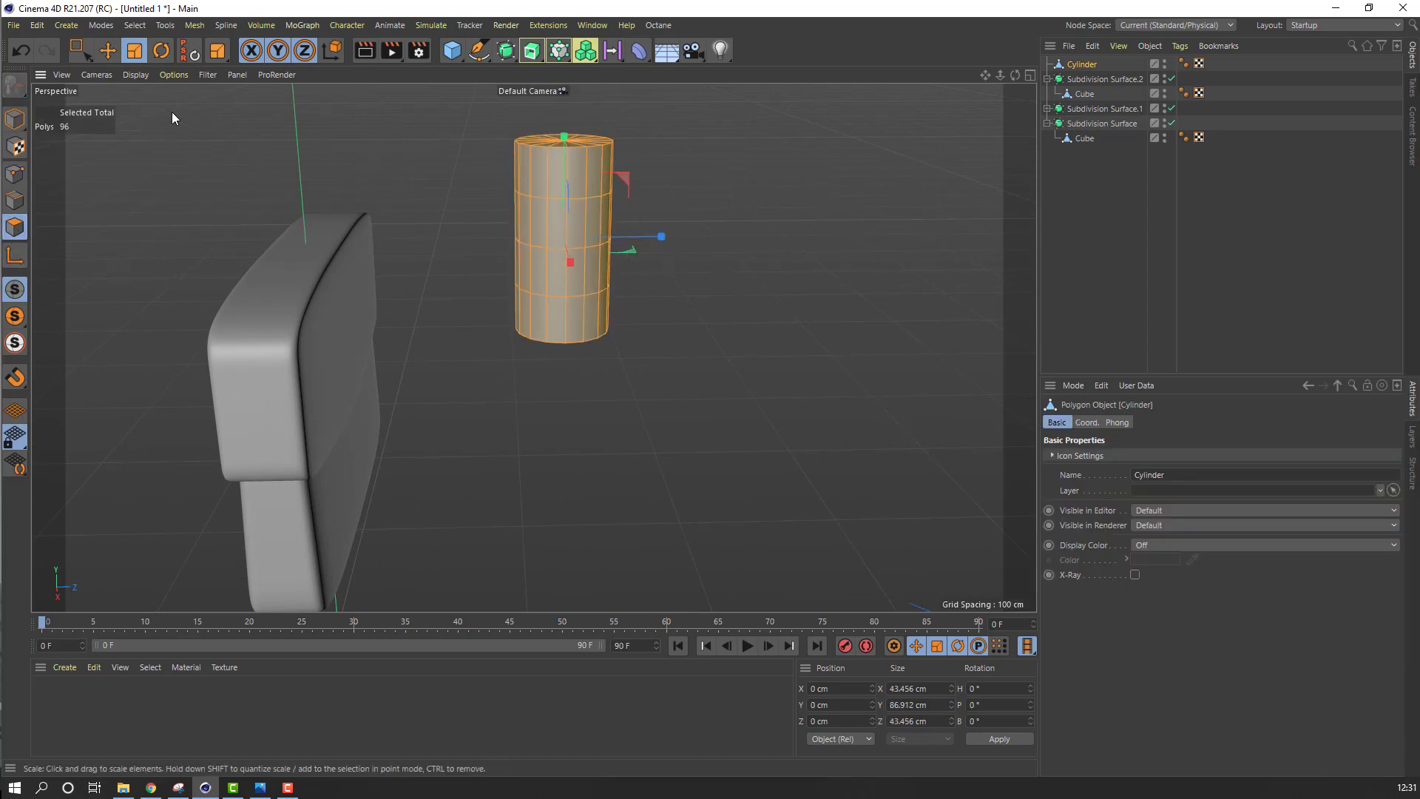
pyautogui.moveTo(564, 137); pyautogui.dragTo(562, 172)
pyautogui.moveTo(562, 227); pyautogui.dragTo(619, 290)
pyautogui.scroll(3, 544, 229)
pyautogui.moveTo(689, 201); pyautogui.dragTo(419, 250)
pyautogui.scroll(-2, 484, 339)
pyautogui.moveTo(551, 96); pyautogui.dragTo(551, 78)
# Move the whole disc down to the top of the flap and stand it upright with a pitch of 90°
pyautogui.click(110, 51)
pyautogui.click(14, 118)
pyautogui.moveTo(550, 176); pyautogui.dragTo(133, 289)
pyautogui.press('r')
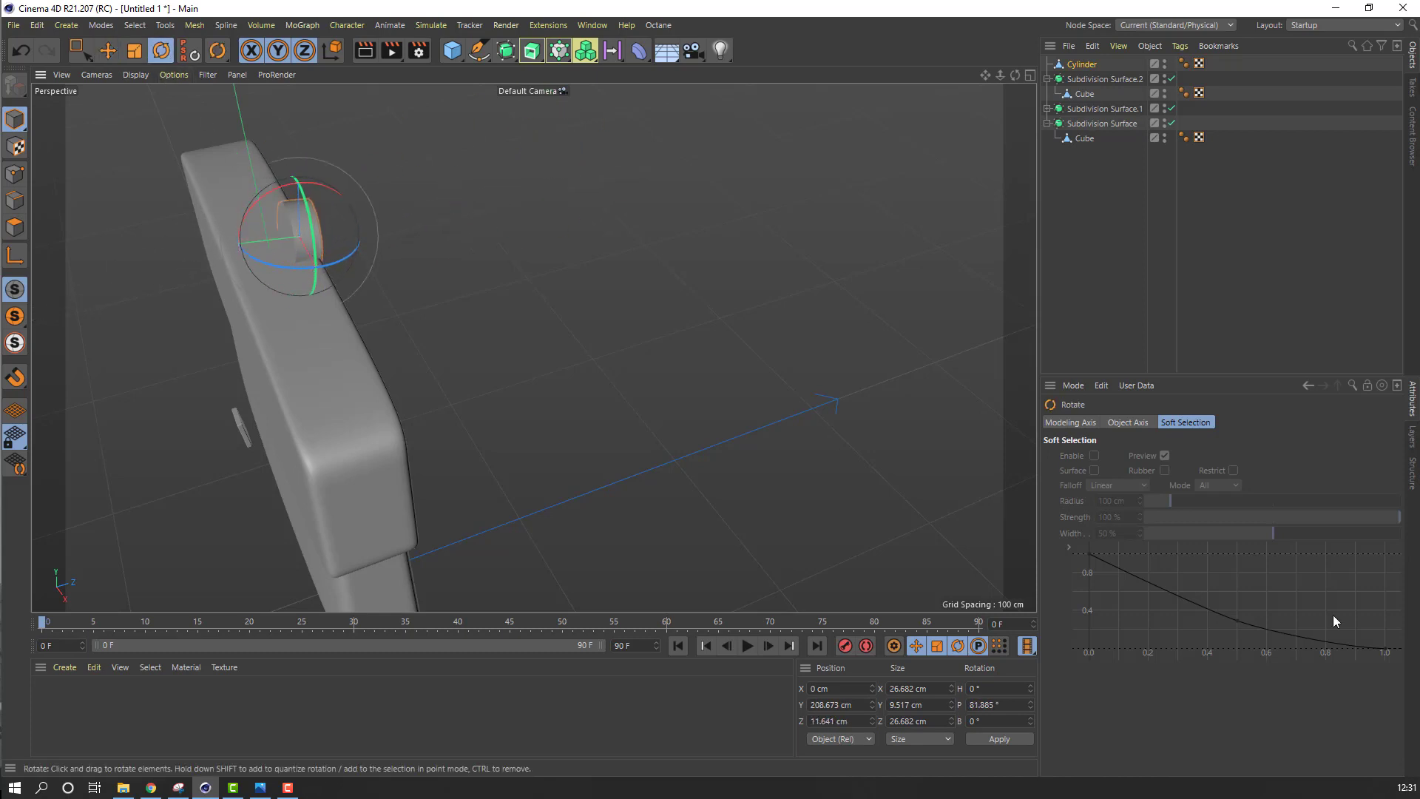
pyautogui.moveTo(1007, 704); pyautogui.dragTo(958, 713)
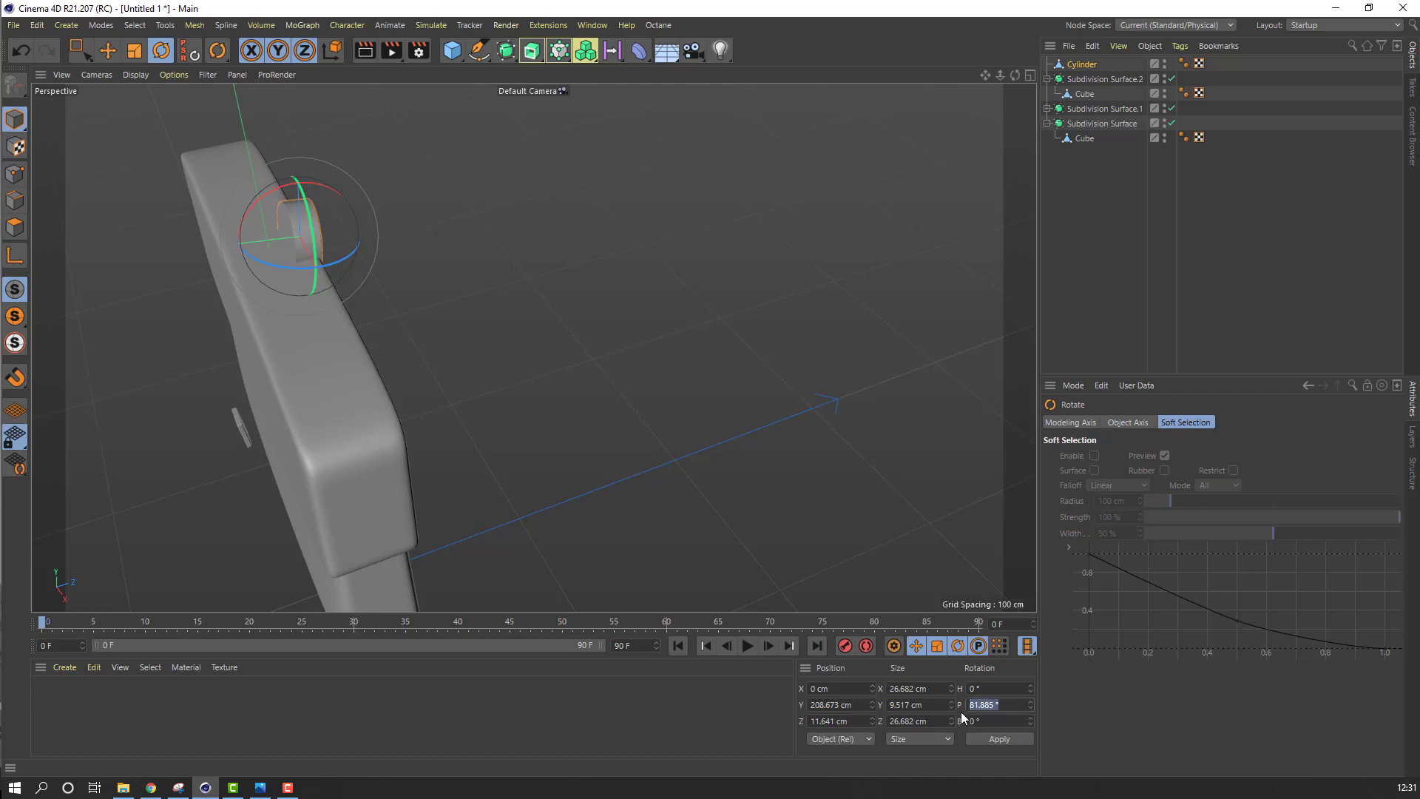
pyautogui.write('90')
pyautogui.click(998, 738)
# Sink the disc partly into the flap's top surface at about X 47.858, Y 198.798, Z 1.195 cm
pyautogui.keyDown('alt'); pyautogui.moveTo(292, 364); pyautogui.dragTo(267, 231); pyautogui.keyUp('alt')
pyautogui.click(111, 56)
pyautogui.moveTo(370, 347)
pyautogui.keyDown('alt'); pyautogui.mouseDown()
pyautogui.moveTo(404, 311)
pyautogui.moveTo(517, 338)
pyautogui.moveTo(344, 361)
pyautogui.moveTo(362, 351)
pyautogui.mouseUp(); pyautogui.keyUp('alt')
pyautogui.moveTo(382, 276); pyautogui.dragTo(381, 304)
pyautogui.click(433, 304)
pyautogui.scroll(2, 422, 358)
pyautogui.moveTo(393, 362)
pyautogui.keyDown('alt'); pyautogui.mouseDown()
pyautogui.moveTo(219, 349)
pyautogui.moveTo(376, 364)
pyautogui.mouseUp(); pyautogui.keyUp('alt')
pyautogui.scroll(3, 380, 364)
pyautogui.click(474, 310)
pyautogui.scroll(3, 470, 311)
pyautogui.moveTo(503, 331)
pyautogui.keyDown('alt'); pyautogui.mouseDown()
pyautogui.moveTo(555, 314)
pyautogui.moveTo(527, 316)
pyautogui.mouseUp(); pyautogui.keyUp('alt')
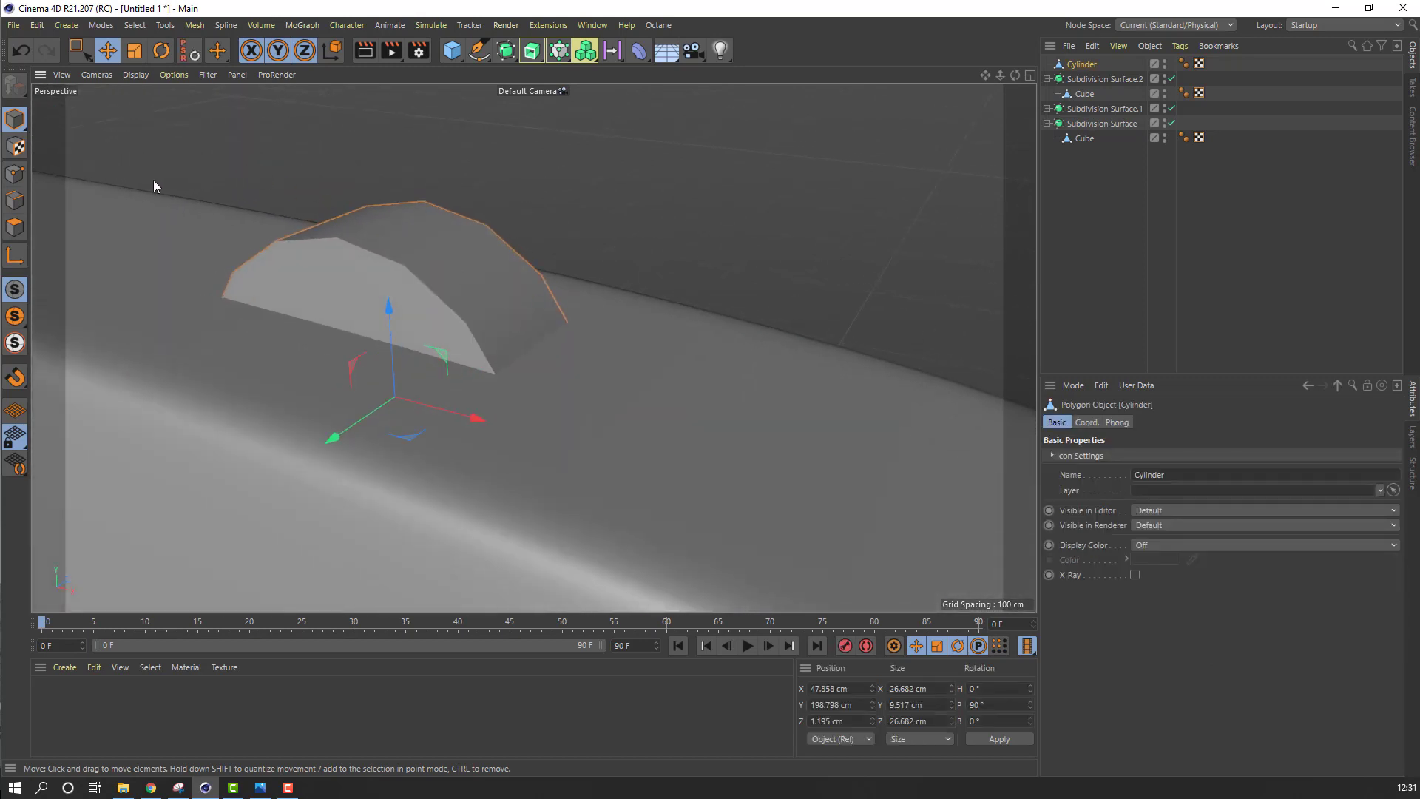
# Display the model with Gouraud Shading (Lines) and loop-cut the disc's front face near its rim at 3.689 % offset
pyautogui.click(131, 74)
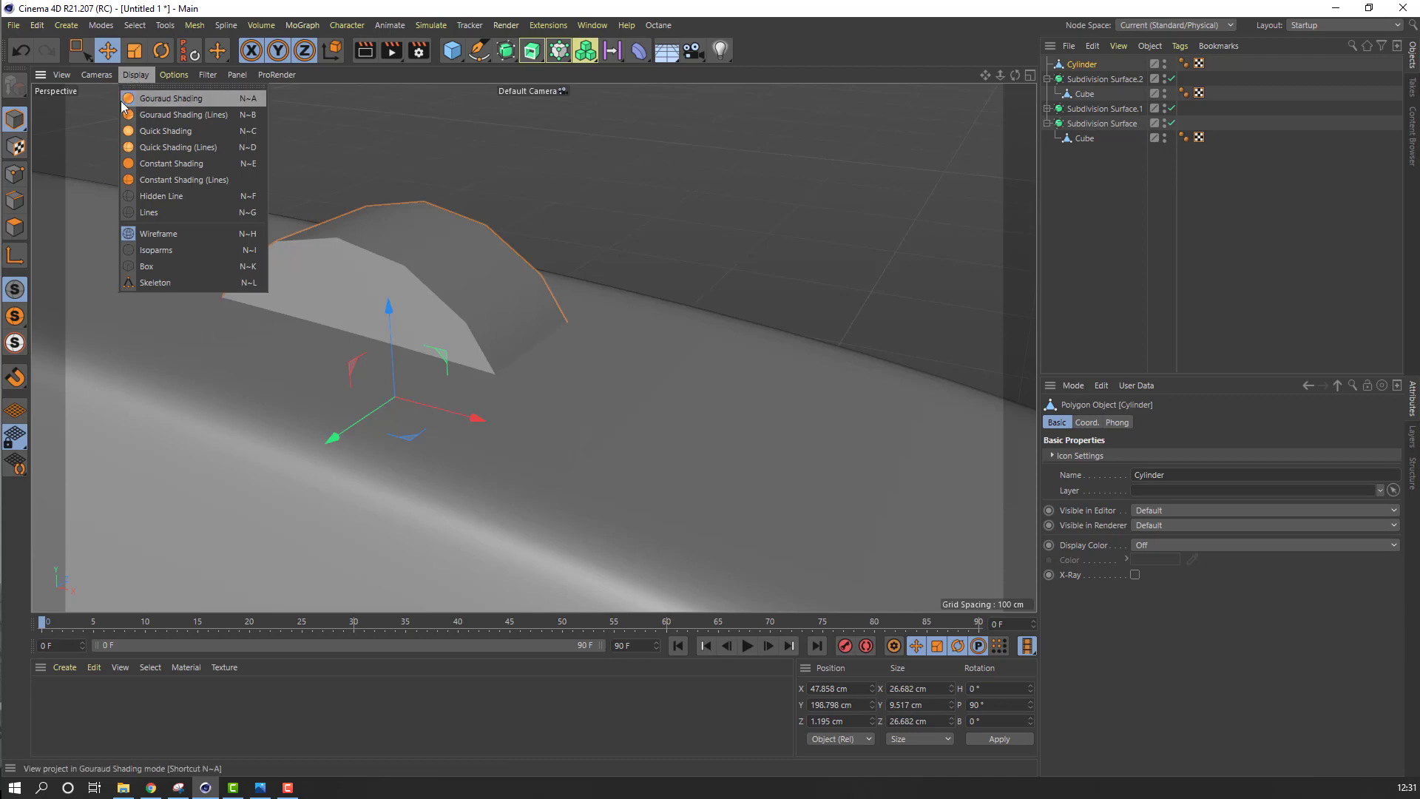
pyautogui.click(187, 117)
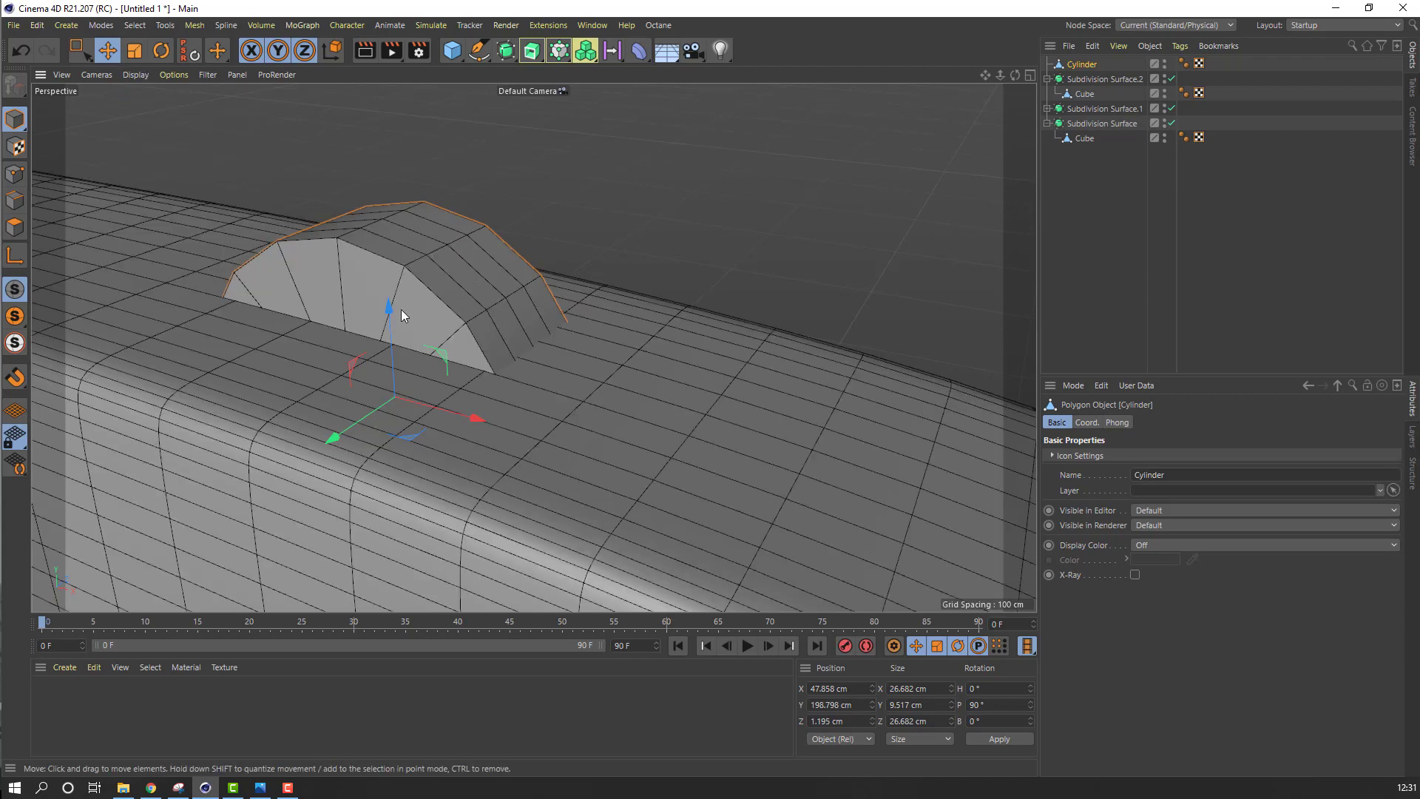
pyautogui.click(15, 200)
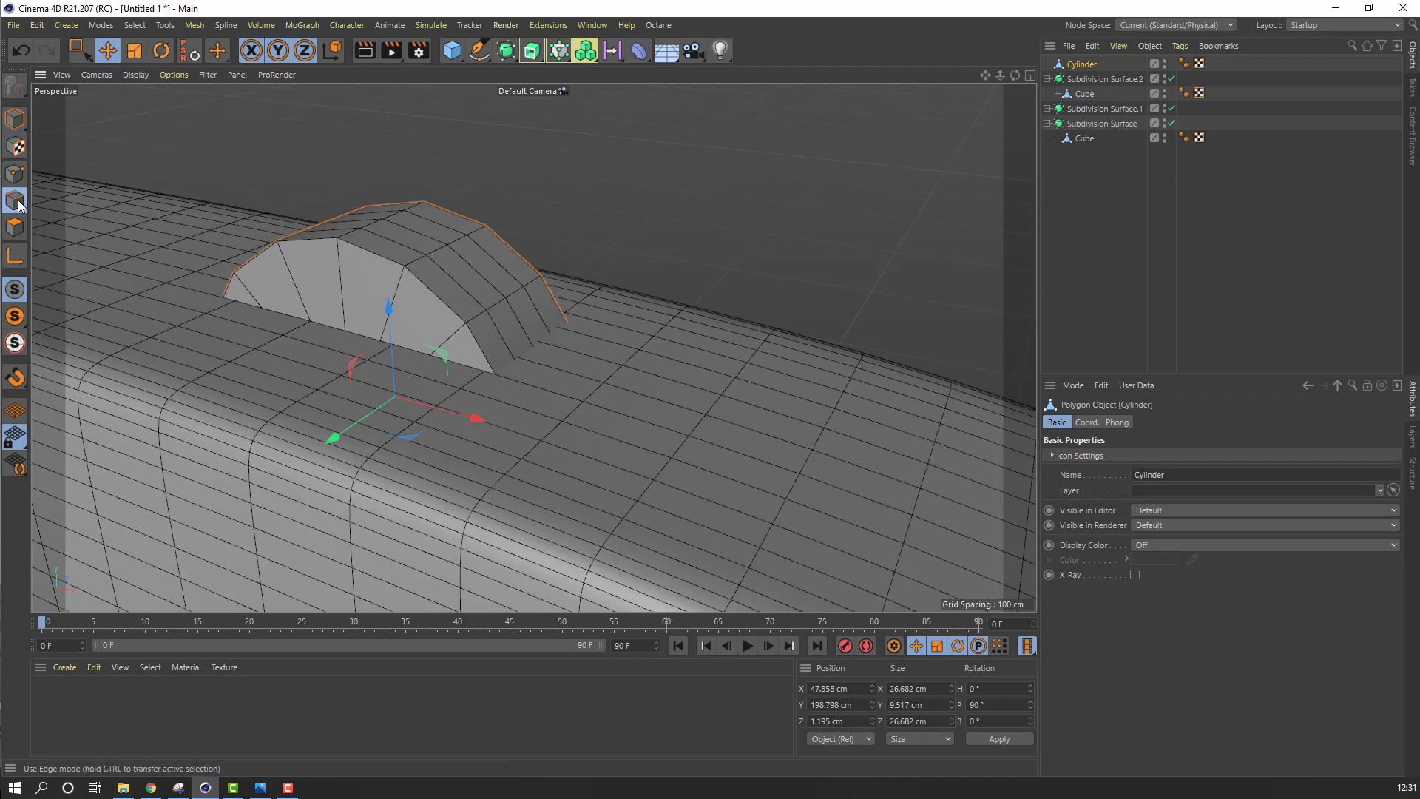
pyautogui.rightClick(228, 142)
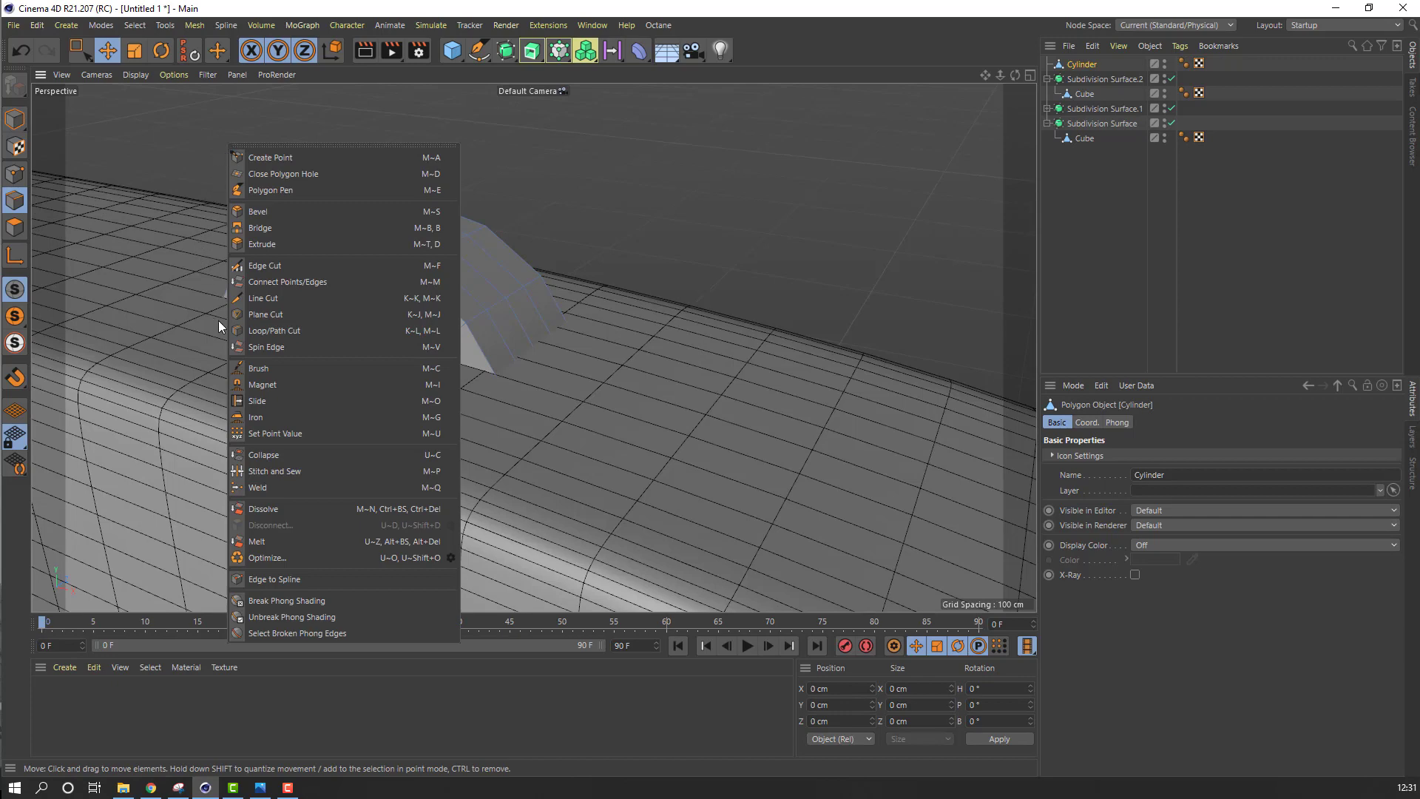
pyautogui.click(259, 331)
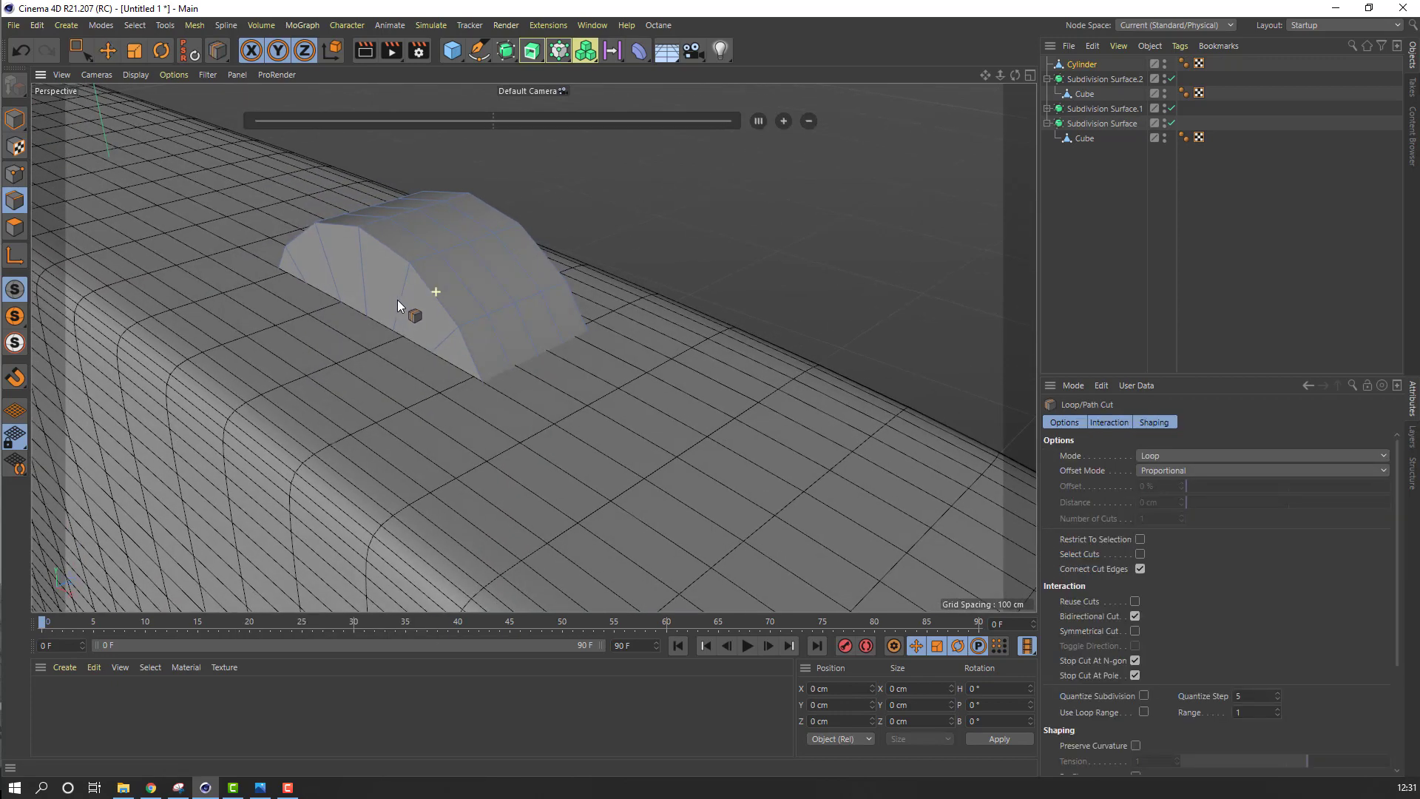
pyautogui.click(401, 272)
pyautogui.keyDown('alt'); pyautogui.moveTo(415, 307); pyautogui.dragTo(149, 269); pyautogui.keyUp('alt')
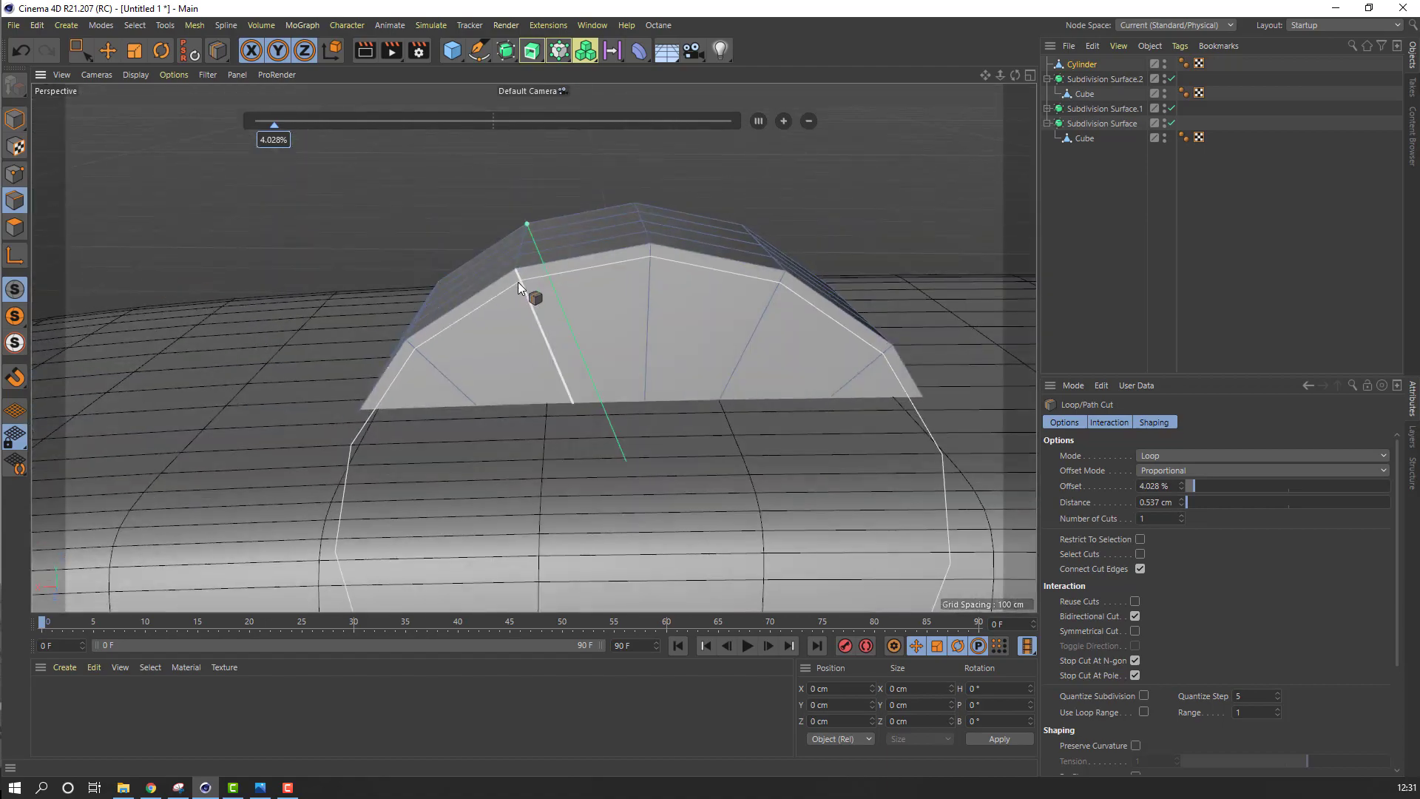
pyautogui.keyDown('alt'); pyautogui.moveTo(396, 304); pyautogui.dragTo(787, 325); pyautogui.keyUp('alt')
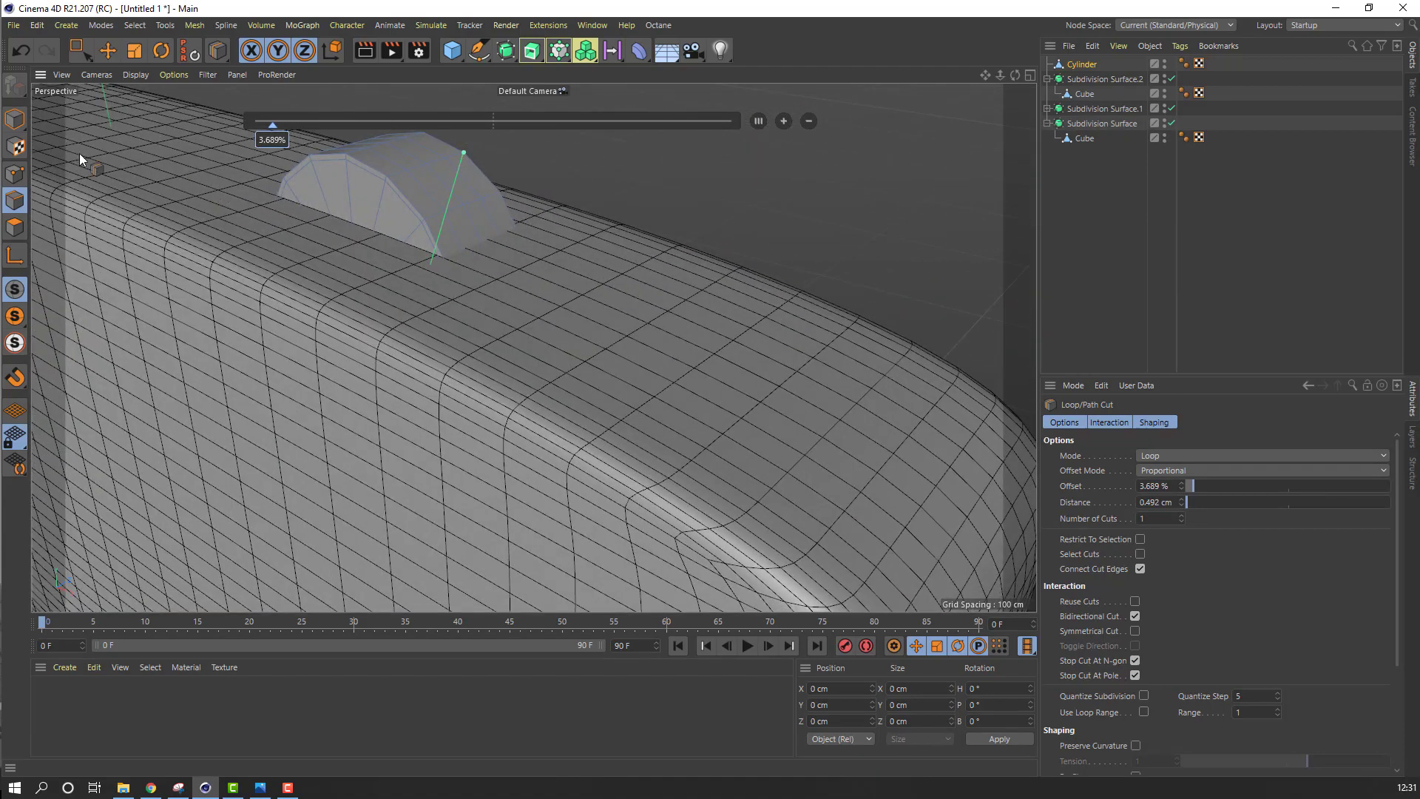
# Add a Subdivision Surface, nest the Cylinder inside it, and collapse the clasp plate's hierarchy
pyautogui.click(15, 135)
pyautogui.keyDown('alt'); pyautogui.moveTo(458, 225); pyautogui.dragTo(425, 305, button='middle'); pyautogui.keyUp('alt')
pyautogui.click(107, 56)
pyautogui.click(108, 53)
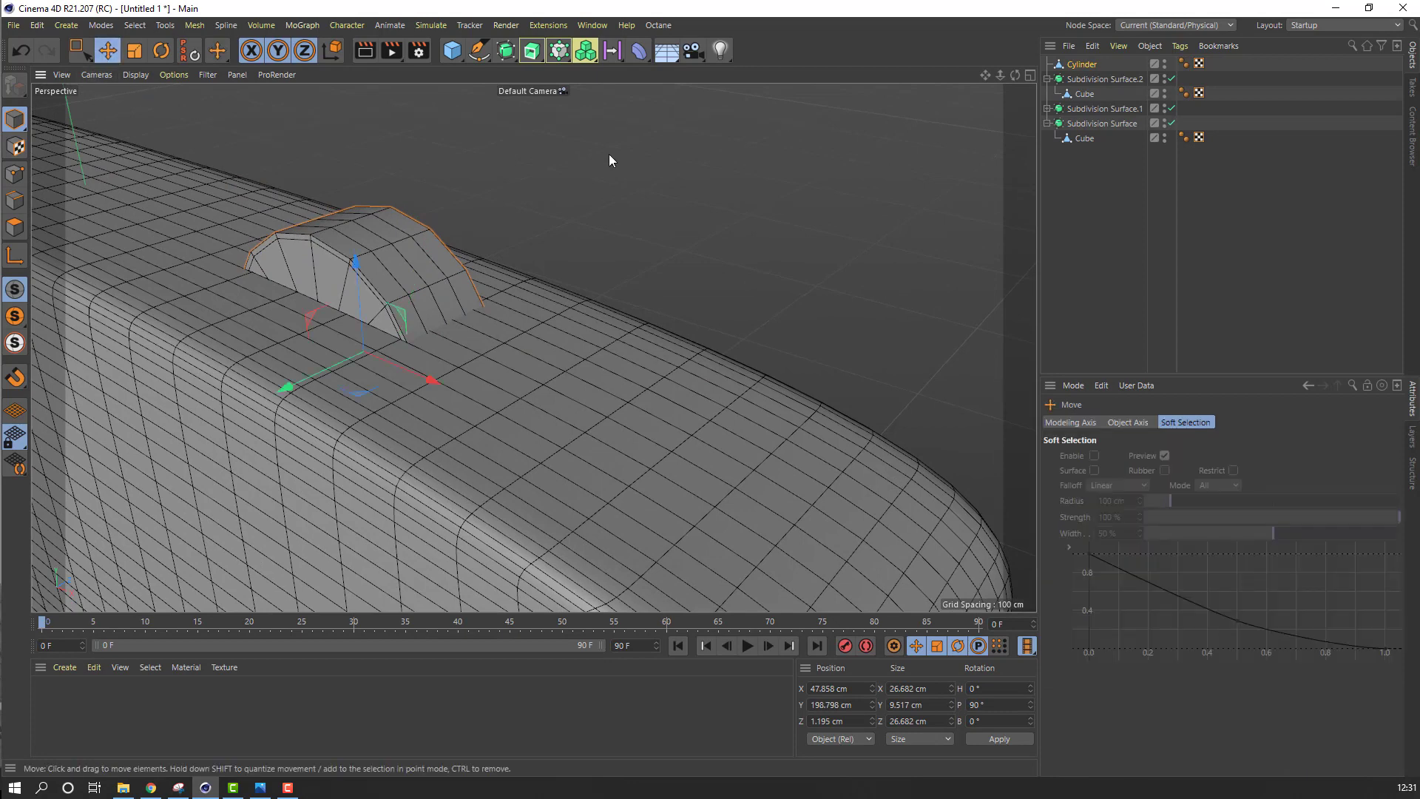
pyautogui.click(507, 51)
pyautogui.click(554, 68)
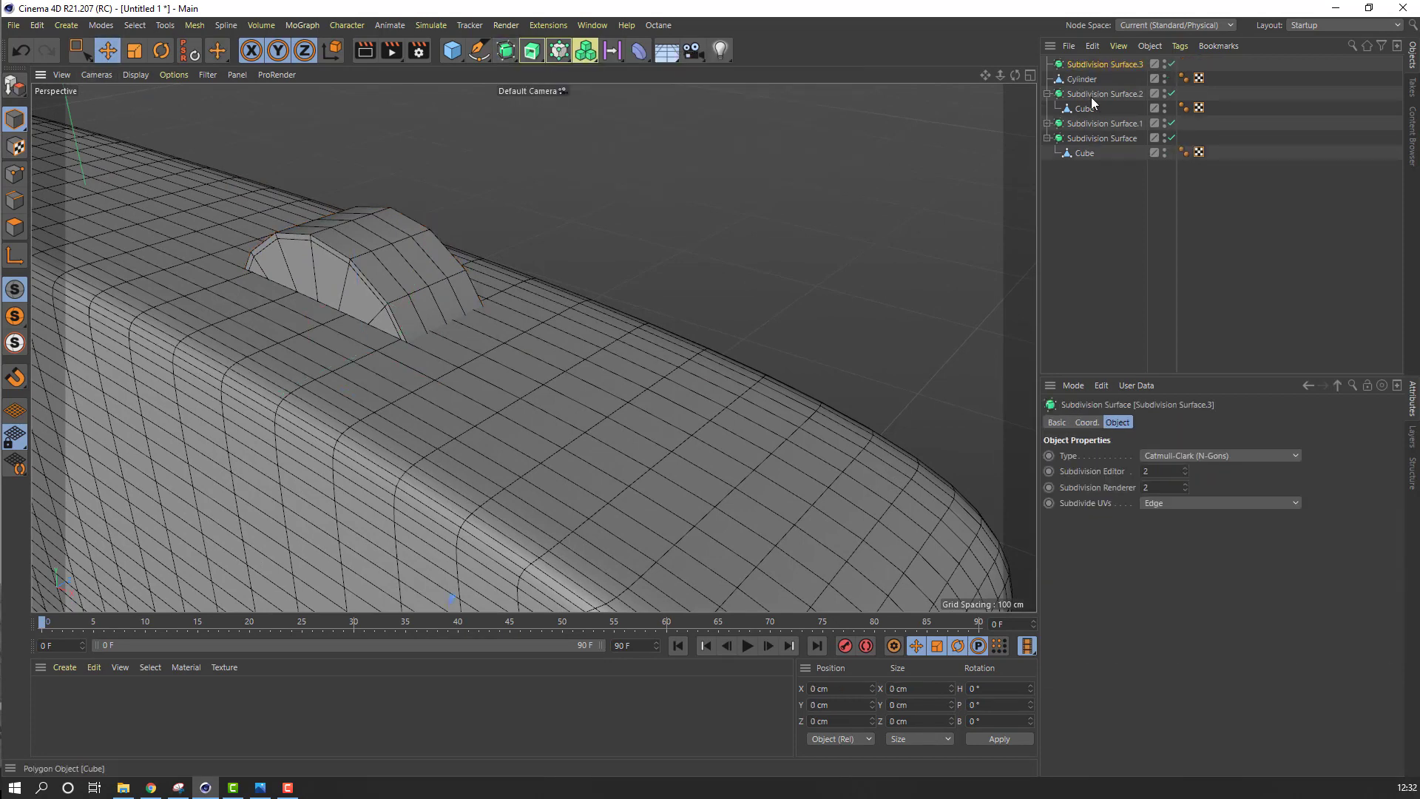
pyautogui.click(1079, 79)
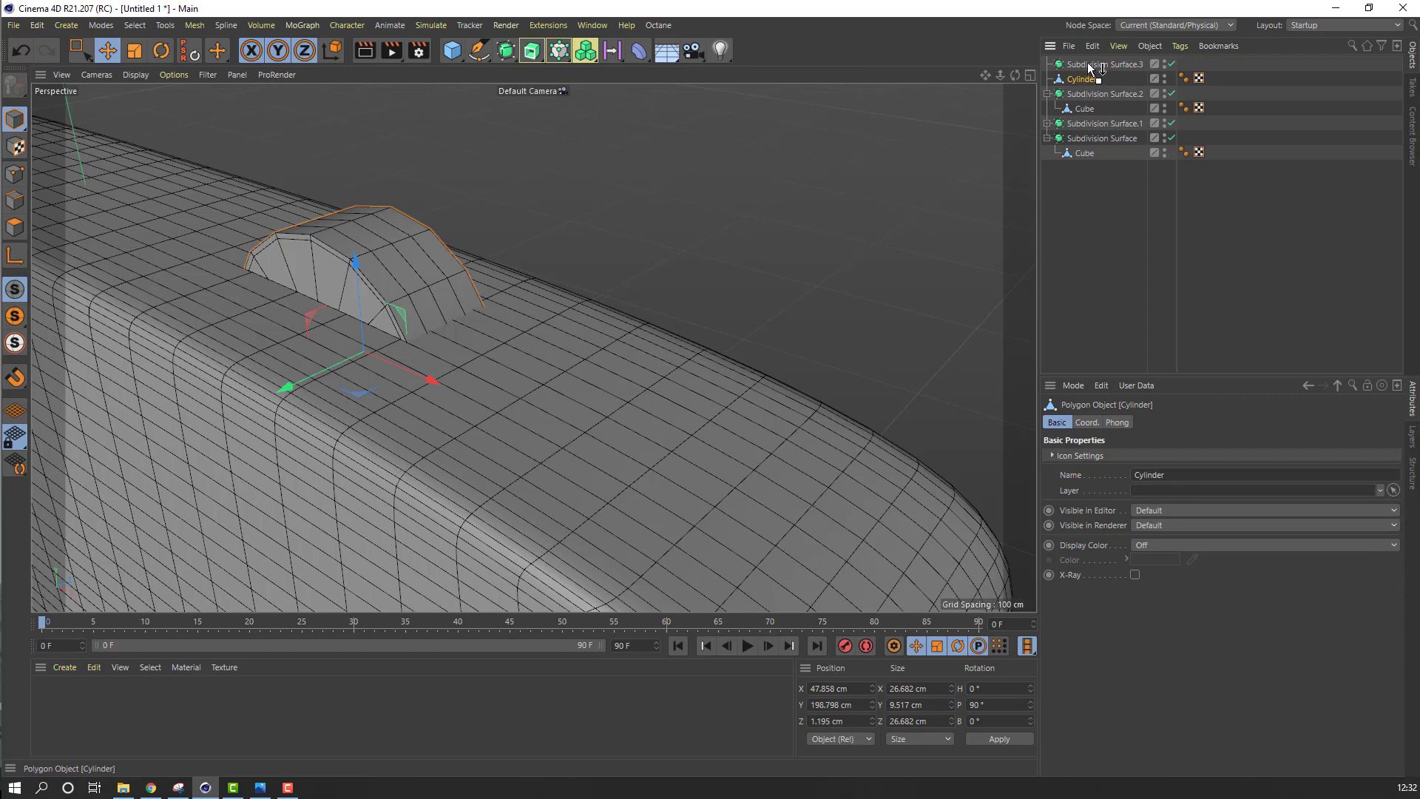
pyautogui.moveTo(1087, 62); pyautogui.dragTo(1088, 63)
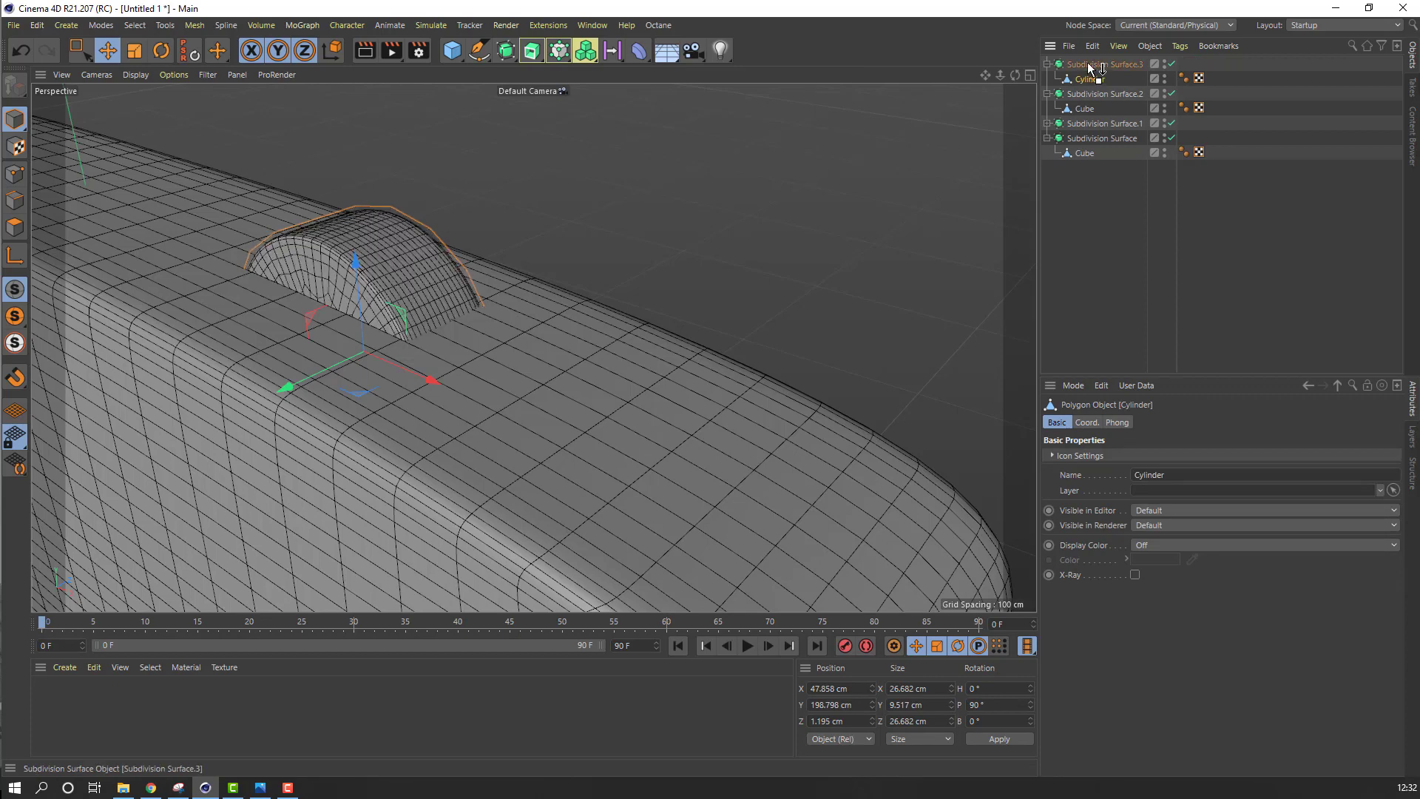
pyautogui.click(1047, 94)
pyautogui.click(1085, 205)
# Examine the smoothed half-disc against the whole bag from the front and from an angle
pyautogui.scroll(-1, 394, 330)
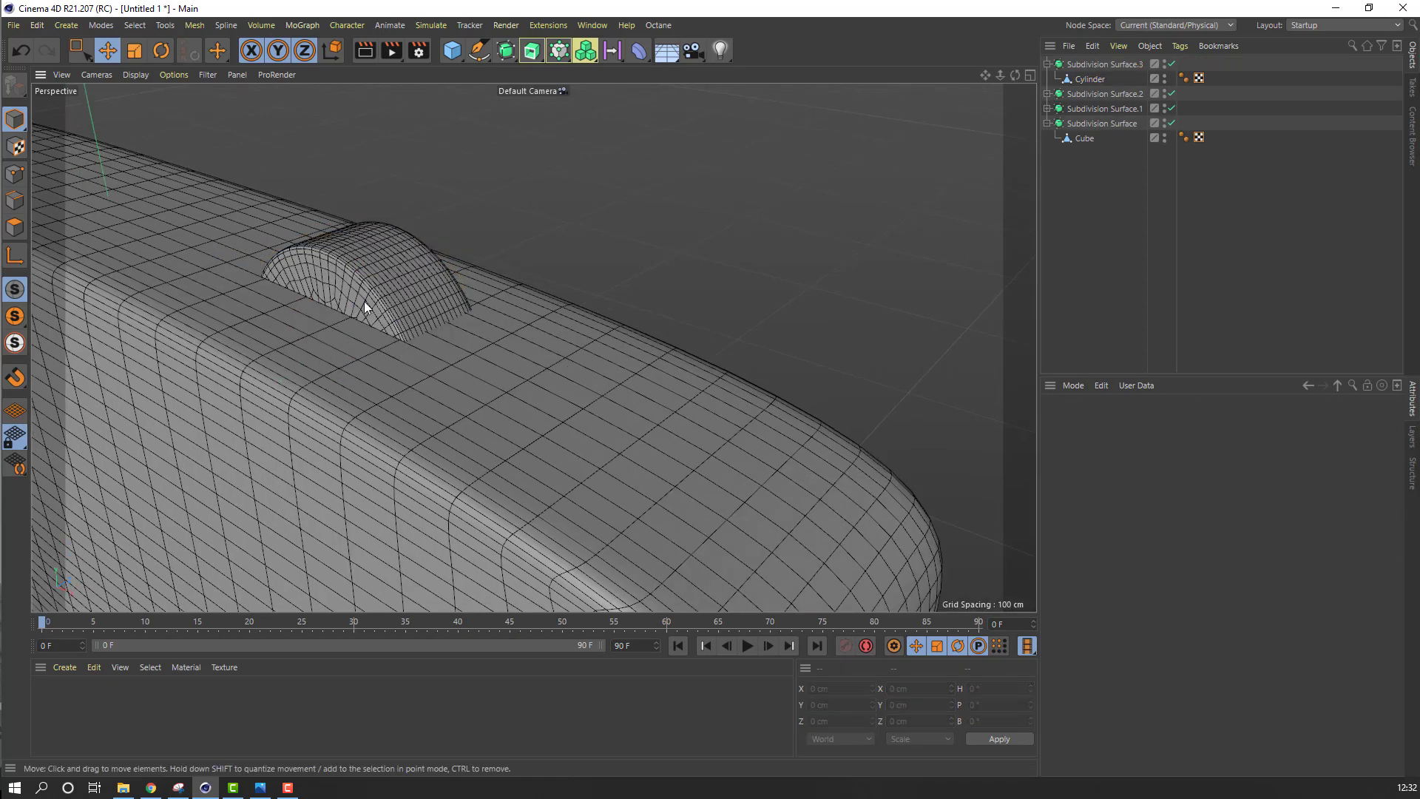
pyautogui.scroll(-4, 393, 294)
pyautogui.scroll(-4, 343, 339)
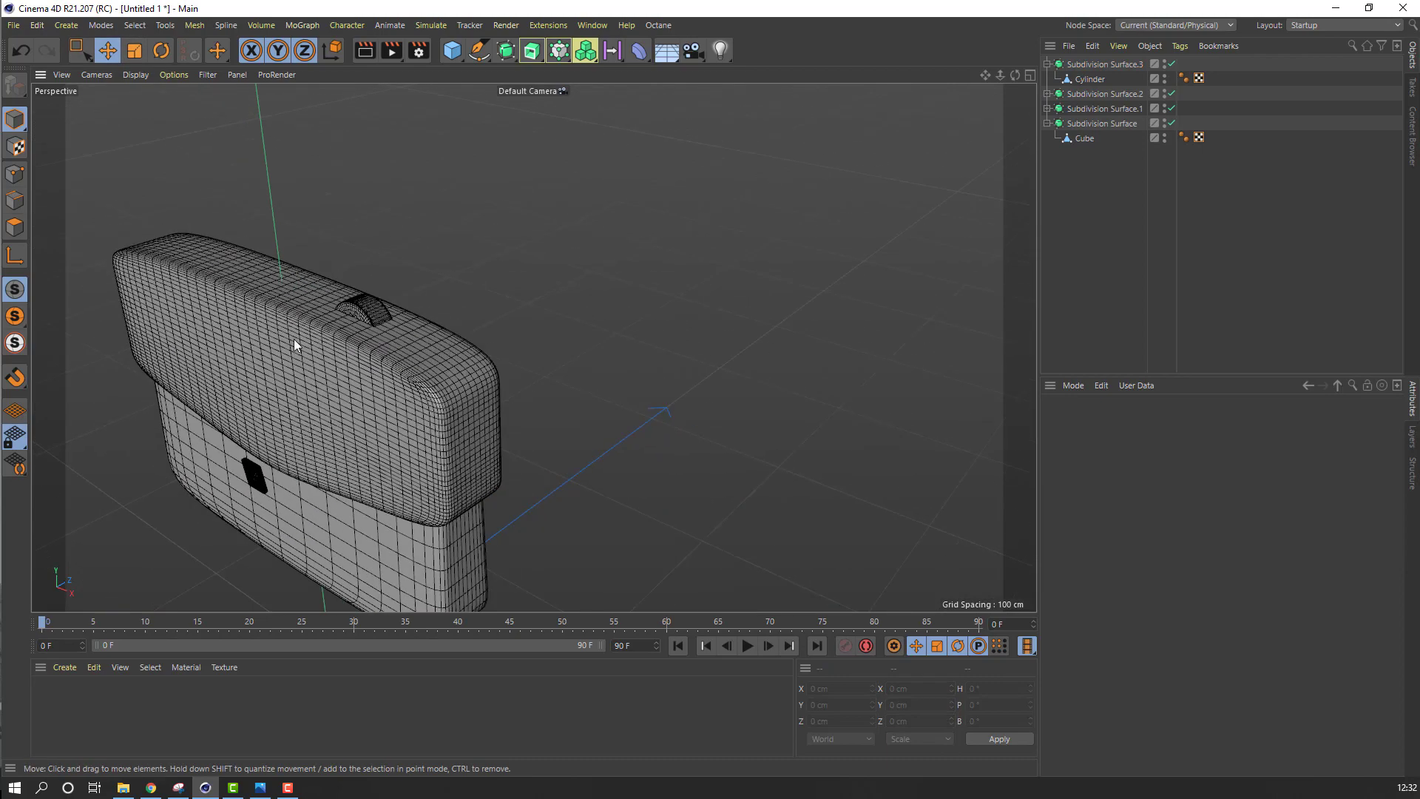
pyautogui.keyDown('alt'); pyautogui.moveTo(343, 339); pyautogui.dragTo(490, 303); pyautogui.keyUp('alt')
pyautogui.scroll(3, 282, 345)
pyautogui.keyDown('alt'); pyautogui.moveTo(338, 340); pyautogui.dragTo(372, 333, button='middle'); pyautogui.keyUp('alt')
pyautogui.keyDown('alt'); pyautogui.moveTo(371, 333); pyautogui.dragTo(442, 258); pyautogui.keyUp('alt')
pyautogui.click(442, 260)
pyautogui.scroll(-5, 428, 260)
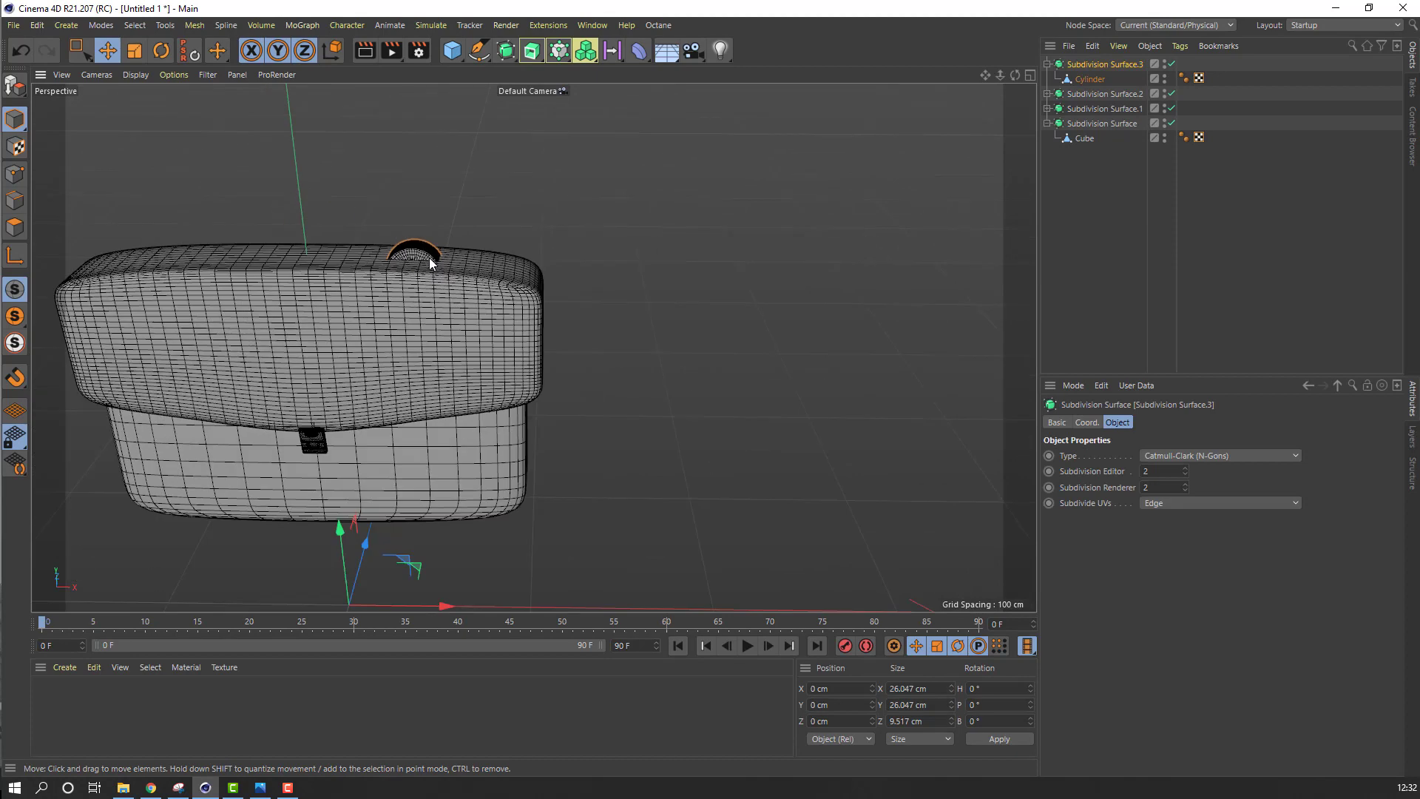
pyautogui.keyDown('alt'); pyautogui.moveTo(497, 384); pyautogui.dragTo(404, 399); pyautogui.keyUp('alt')
# Scale the Cylinder inside its Subdivision Surface down uniformly to about 21.132 cm across and 7.538 cm thick
pyautogui.press('e')
pyautogui.click(1090, 79)
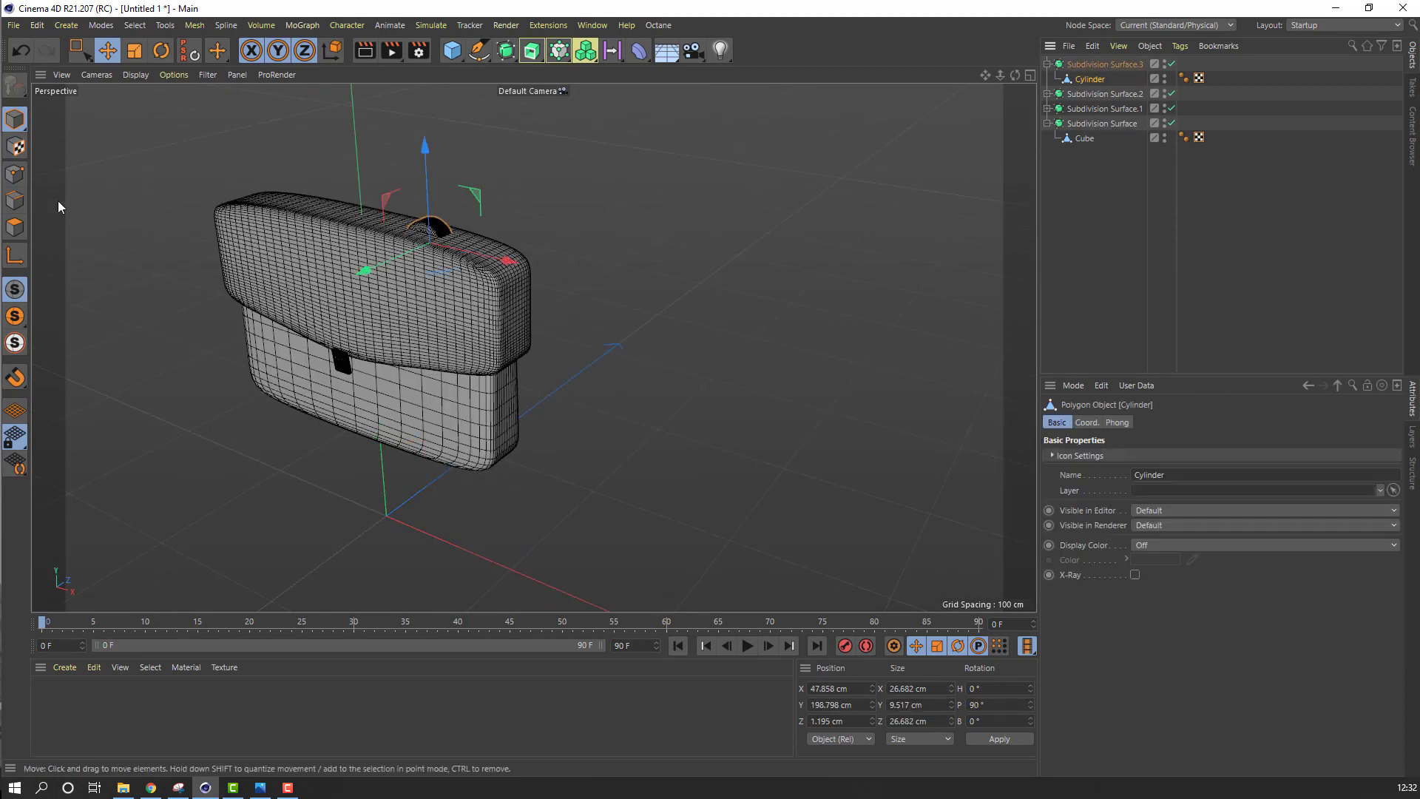
pyautogui.click(137, 50)
pyautogui.moveTo(589, 221); pyautogui.dragTo(518, 281)
pyautogui.scroll(2, 380, 230)
pyautogui.scroll(4, 385, 233)
# Move the half-disc along the flap's top to about X 36.914 cm and Z -1.247 cm
pyautogui.press('e')
pyautogui.scroll(-3, 419, 325)
pyautogui.keyDown('alt'); pyautogui.moveTo(420, 325); pyautogui.dragTo(334, 384); pyautogui.keyUp('alt')
pyautogui.moveTo(458, 303); pyautogui.dragTo(485, 291)
pyautogui.keyDown('alt'); pyautogui.moveTo(325, 360); pyautogui.dragTo(406, 224); pyautogui.keyUp('alt')
pyautogui.keyDown('alt'); pyautogui.moveTo(433, 196); pyautogui.dragTo(487, 338, button='middle'); pyautogui.keyUp('alt')
pyautogui.scroll(4, 445, 301)
pyautogui.keyDown('alt'); pyautogui.moveTo(424, 313); pyautogui.dragTo(308, 318); pyautogui.keyUp('alt')
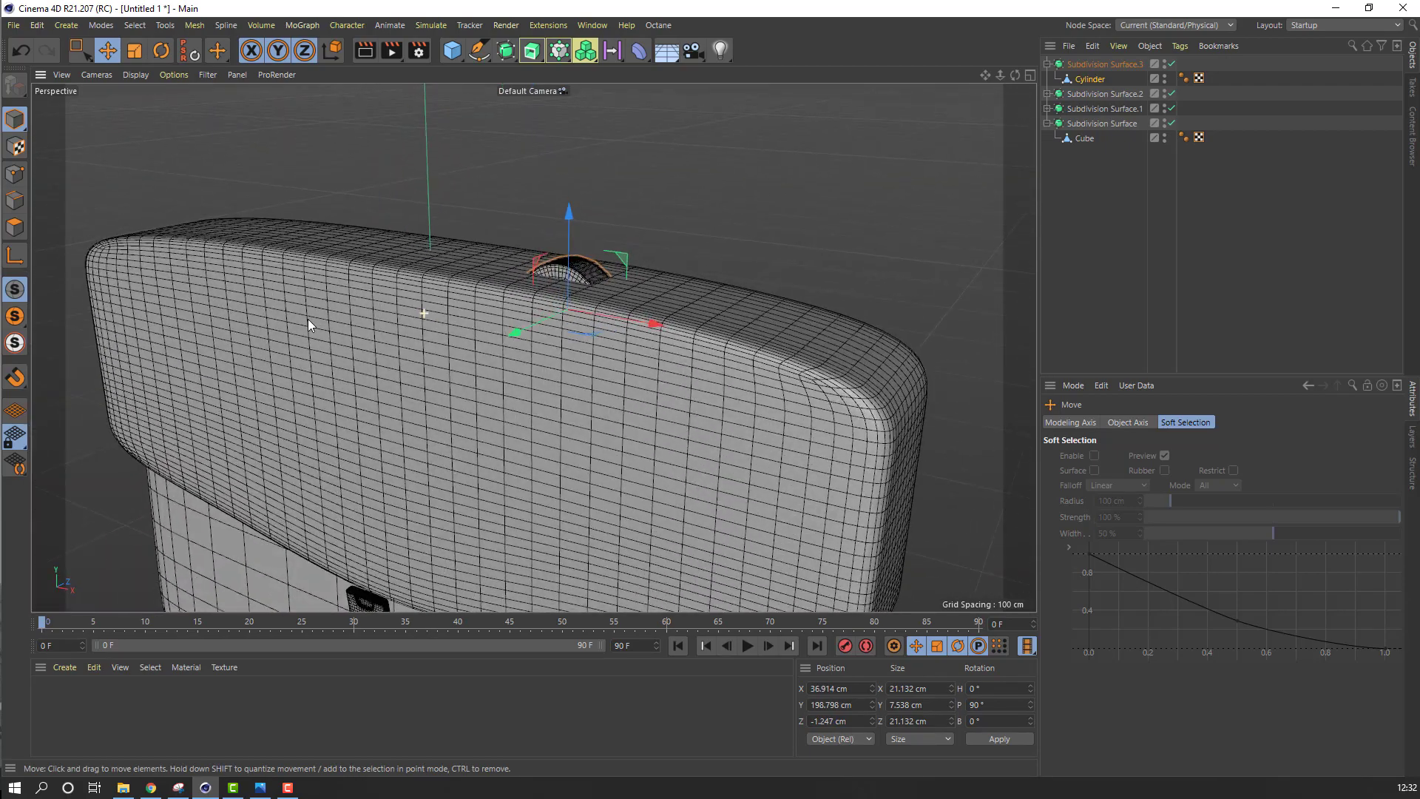
# Duplicate the half-disc's Subdivision Surface and place the copy along the flap's top at about X -65.179 cm
pyautogui.keyDown('alt'); pyautogui.moveTo(467, 358); pyautogui.dragTo(565, 366, button='middle'); pyautogui.keyUp('alt')
pyautogui.scroll(-3, 454, 323)
pyautogui.keyDown('alt'); pyautogui.moveTo(454, 322); pyautogui.dragTo(690, 289); pyautogui.keyUp('alt')
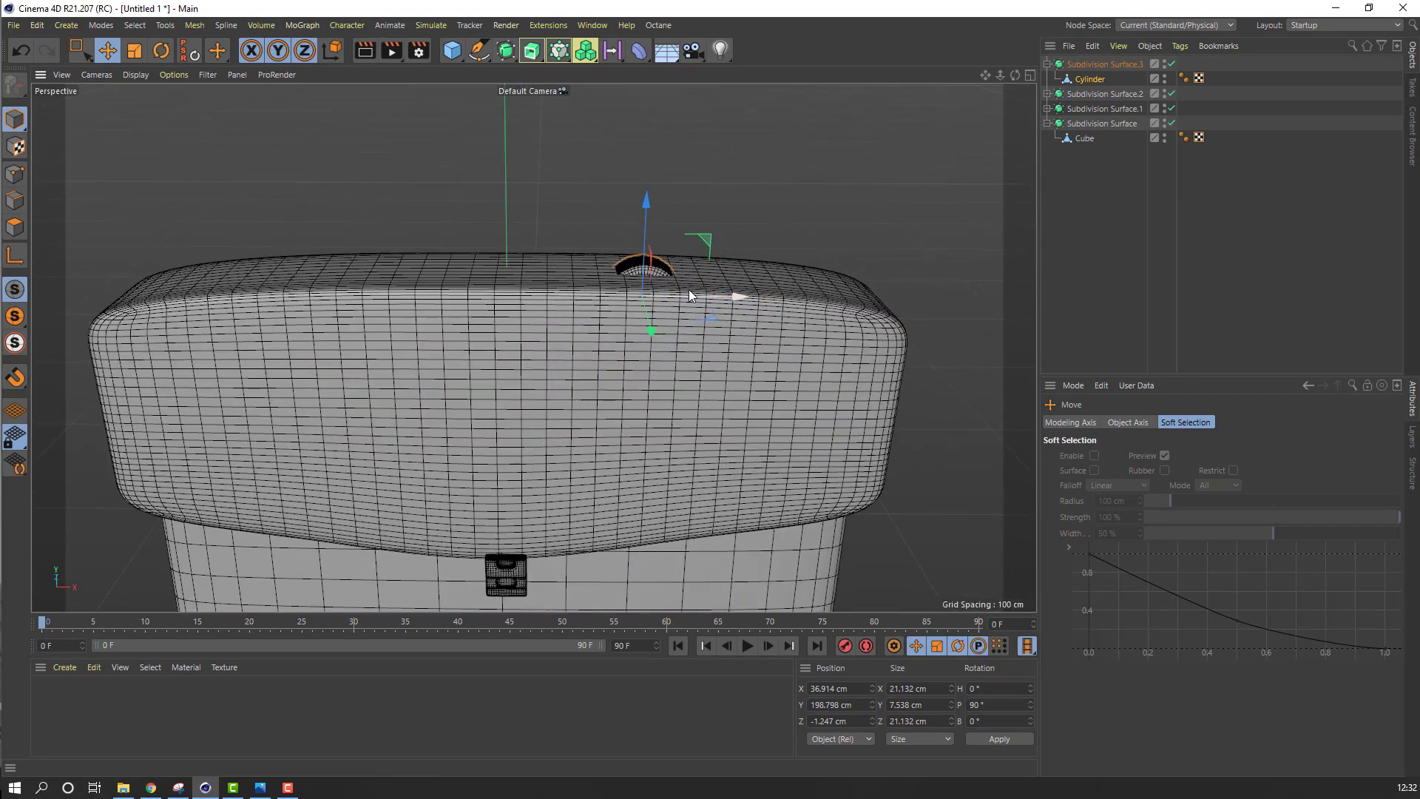
pyautogui.click(1063, 65)
pyautogui.click(1047, 64)
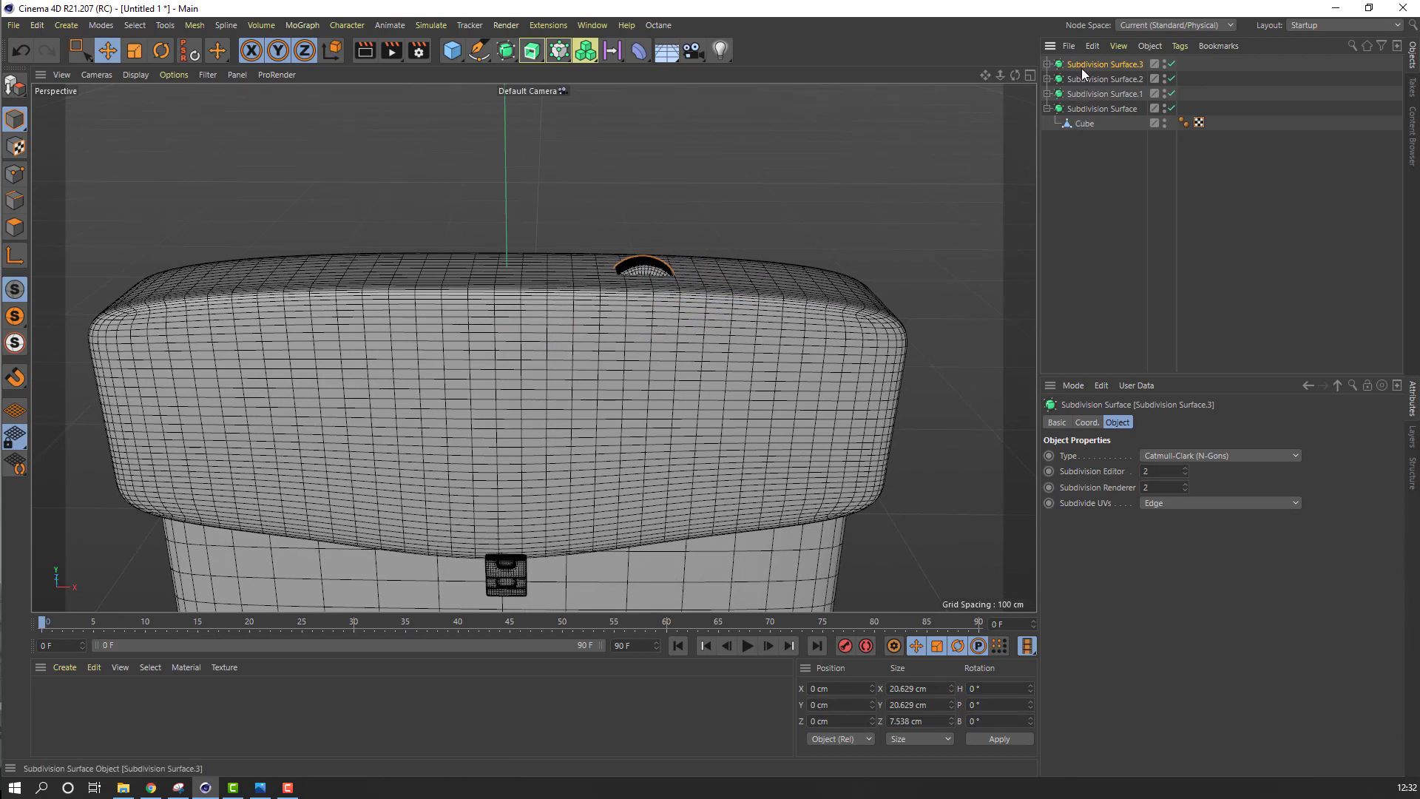
pyautogui.scroll(-4, 484, 461)
pyautogui.keyDown('alt'); pyautogui.moveTo(444, 492); pyautogui.dragTo(457, 353, button='middle'); pyautogui.keyUp('alt')
pyautogui.keyDown('ctrl'); pyautogui.moveTo(611, 541); pyautogui.dragTo(500, 539); pyautogui.keyUp('ctrl')
pyautogui.scroll(5, 489, 272)
pyautogui.keyDown('alt'); pyautogui.moveTo(487, 272); pyautogui.dragTo(437, 340); pyautogui.keyUp('alt')
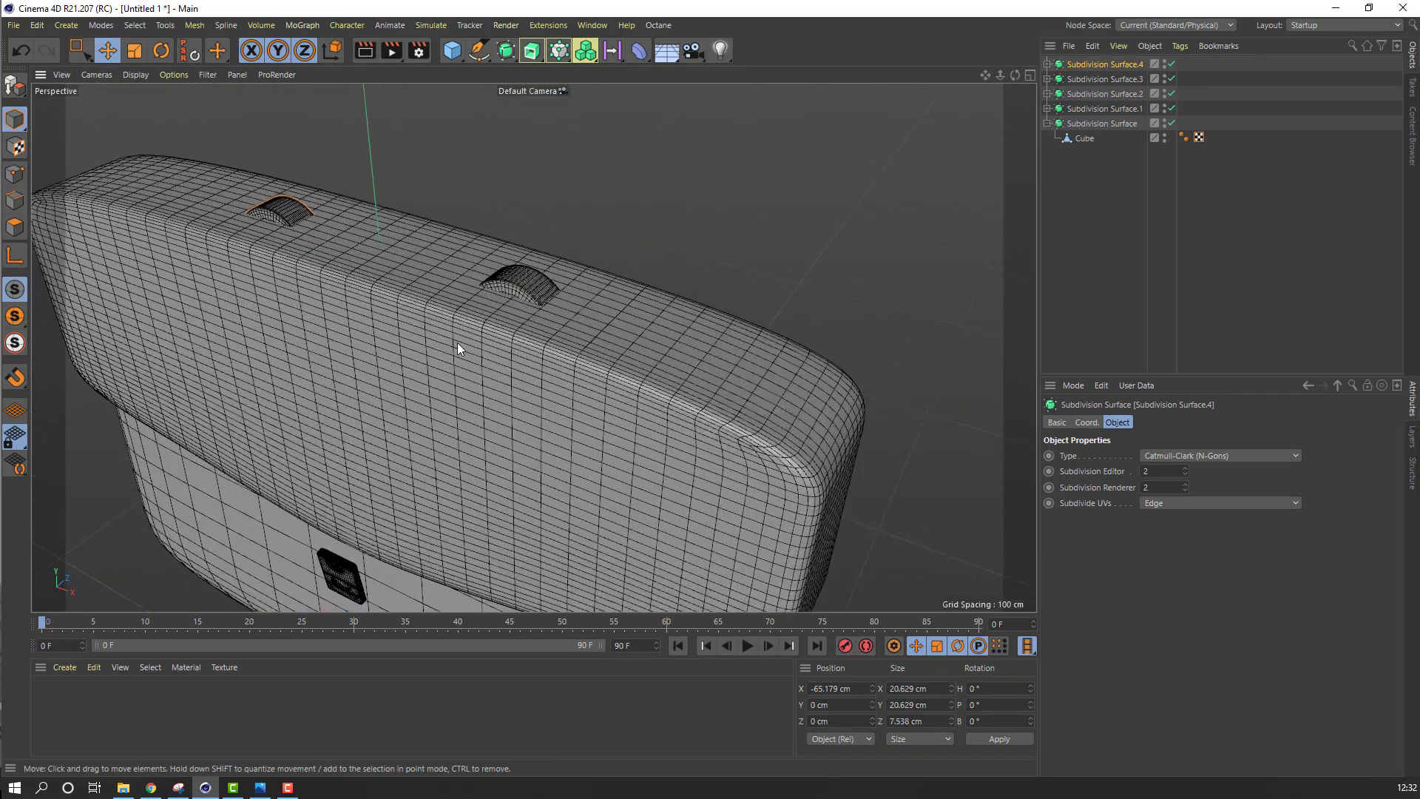
pyautogui.keyDown('alt'); pyautogui.moveTo(590, 328); pyautogui.dragTo(470, 328); pyautogui.keyUp('alt')
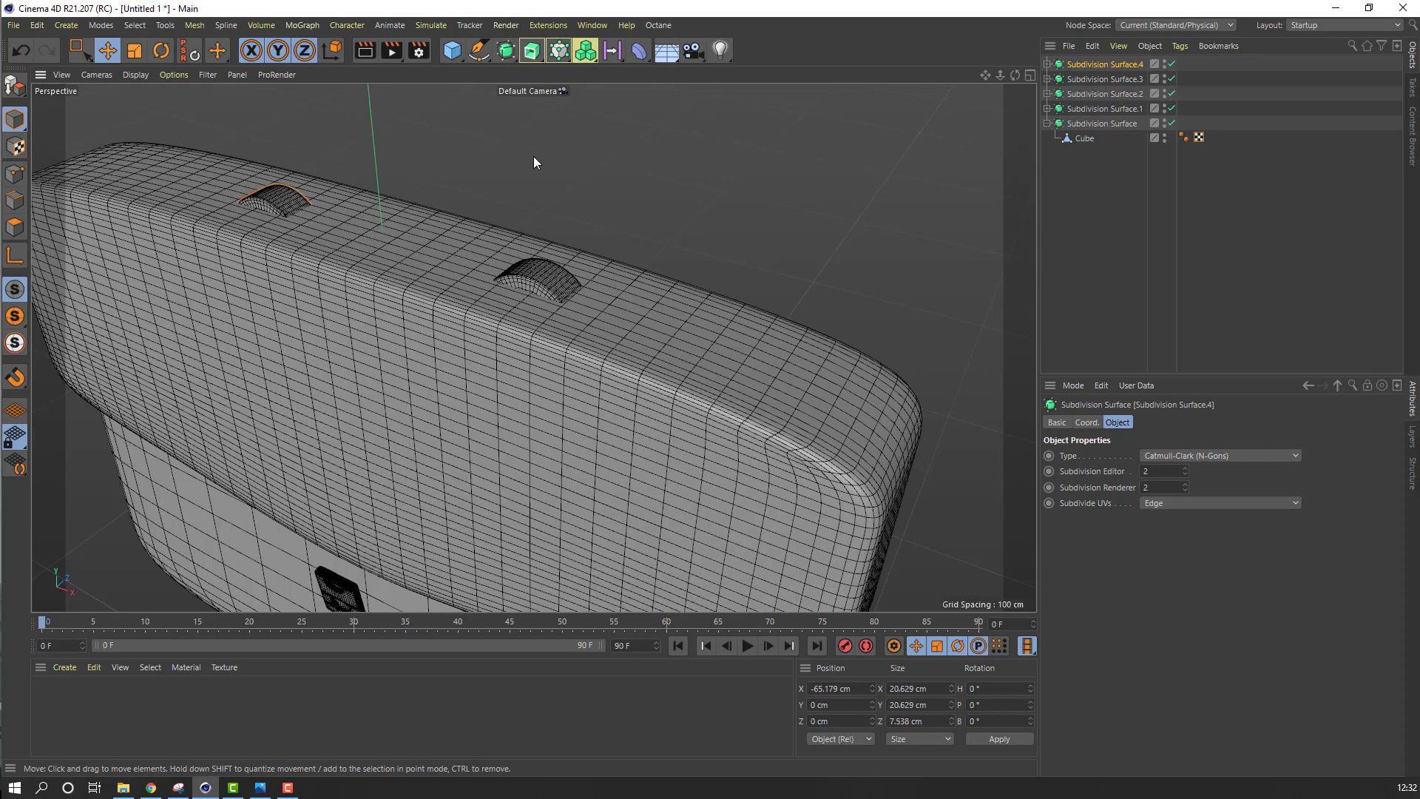
# Add a Cube, raise it to about Y 215.264 cm above the flap, and narrow its X size to about 35.417 cm
pyautogui.click(452, 50)
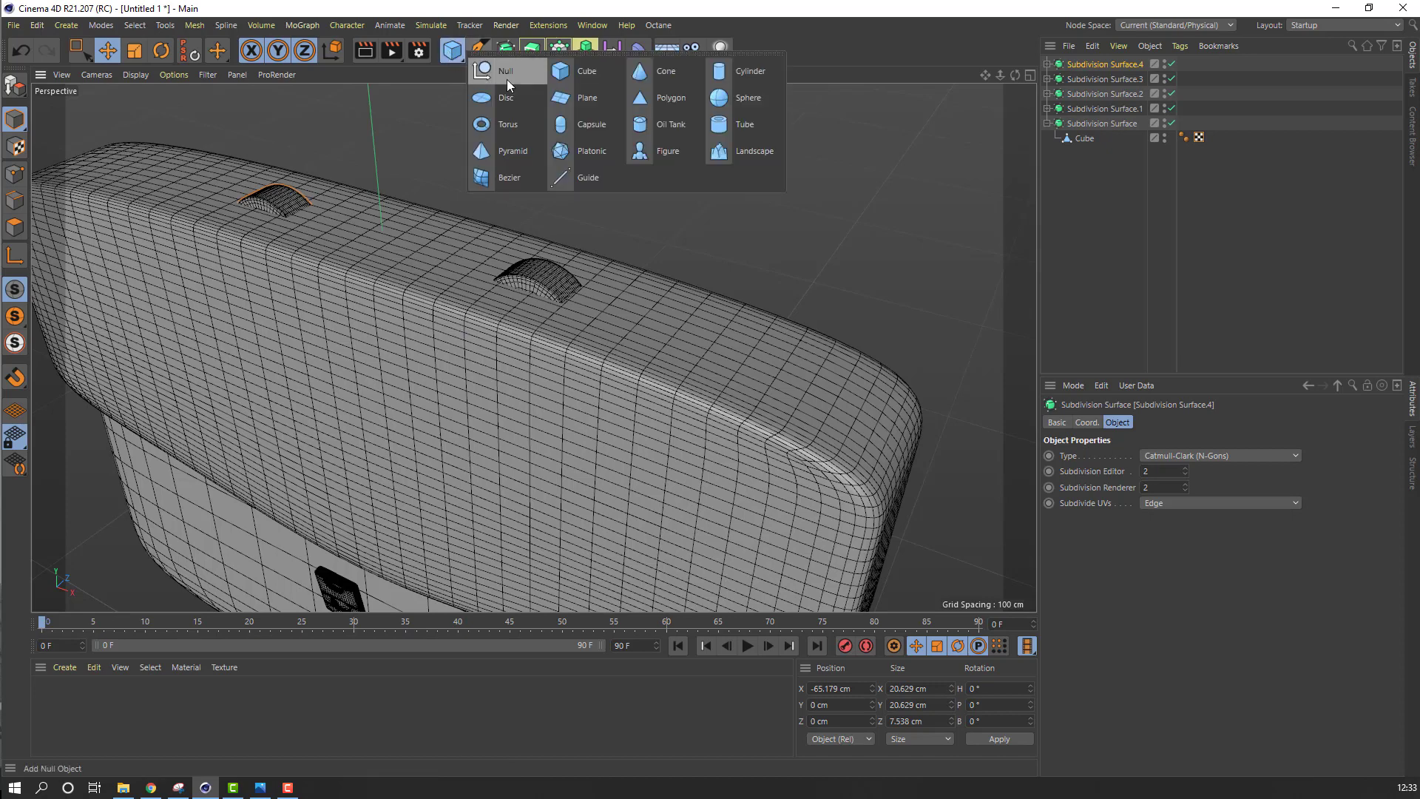
pyautogui.click(567, 77)
pyautogui.scroll(-9, 444, 399)
pyautogui.moveTo(434, 540); pyautogui.dragTo(423, 290)
pyautogui.moveTo(508, 299); pyautogui.dragTo(449, 342)
pyautogui.moveTo(402, 219); pyautogui.dragTo(403, 322)
pyautogui.moveTo(552, 428); pyautogui.dragTo(452, 409)
pyautogui.scroll(3, 411, 320)
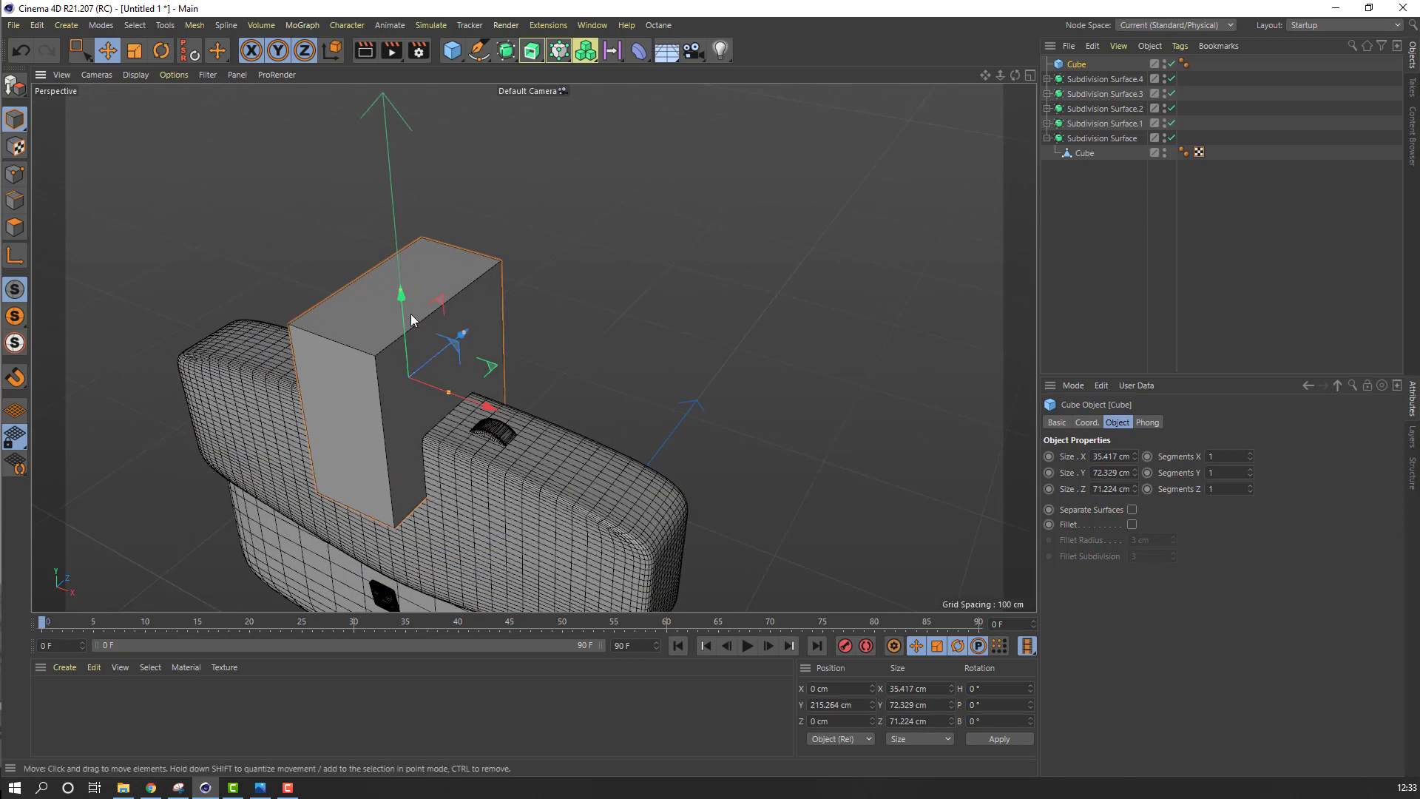
# Shrink the Cube to about 19.695 × 6.009 × 5.787 cm and move it toward the half-disc at about X 24.55 cm
pyautogui.moveTo(401, 292); pyautogui.dragTo(397, 371)
pyautogui.moveTo(460, 333); pyautogui.dragTo(544, 395)
pyautogui.scroll(2, 419, 411)
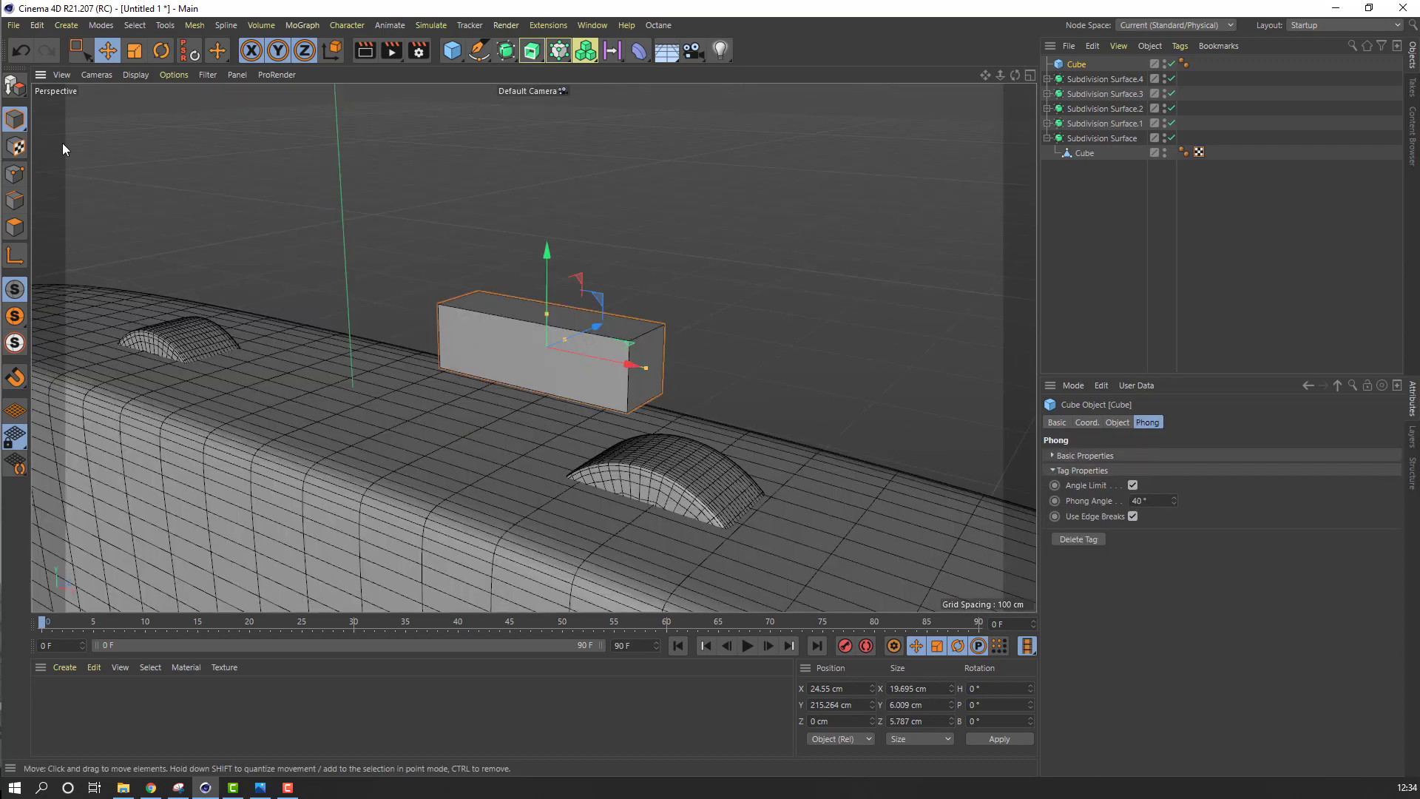
# Make the Cube editable and add loop cuts close to its long edges
pyautogui.click(15, 86)
pyautogui.click(15, 201)
pyautogui.rightClick(473, 157)
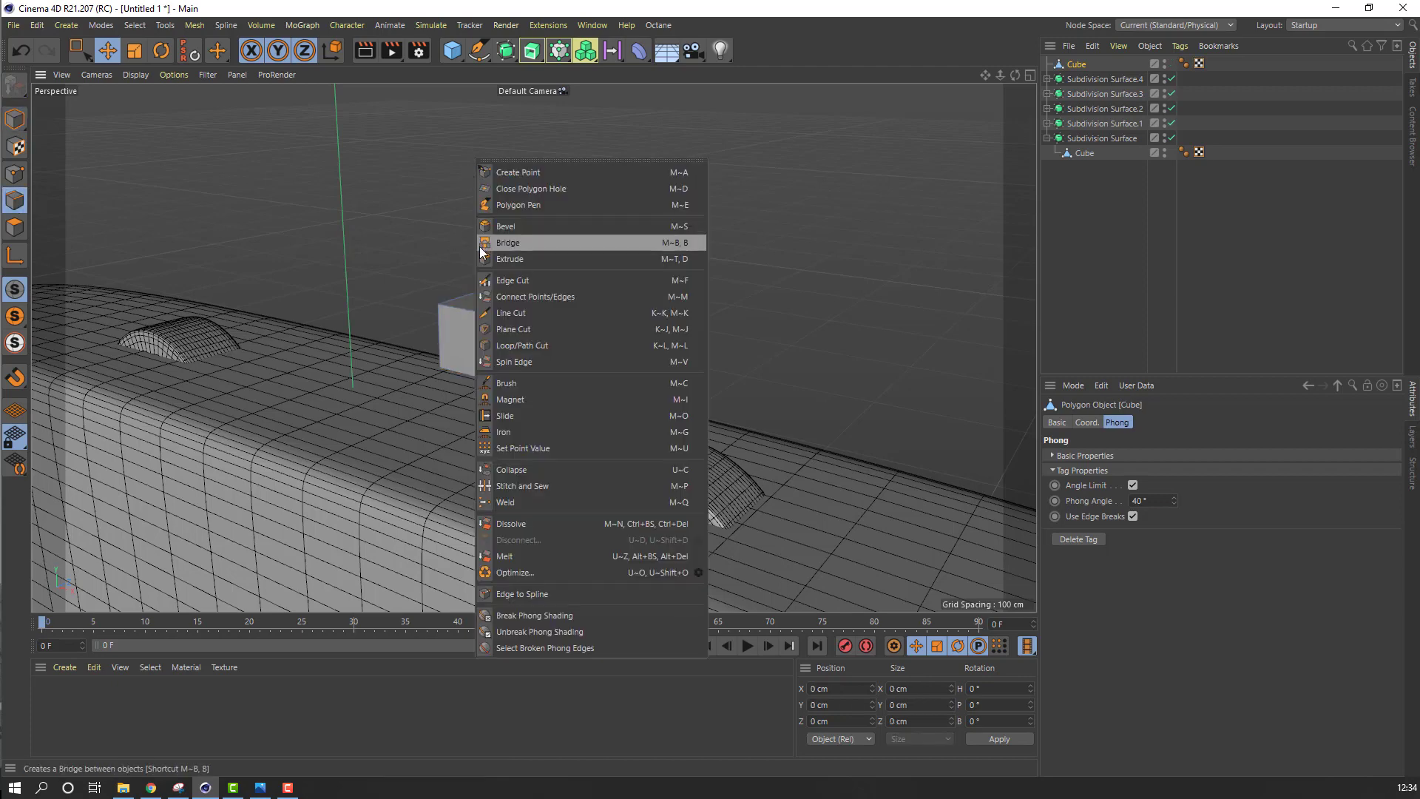
pyautogui.click(533, 348)
pyautogui.keyDown('alt'); pyautogui.moveTo(514, 366); pyautogui.dragTo(641, 343); pyautogui.keyUp('alt')
pyautogui.keyDown('alt'); pyautogui.moveTo(761, 344); pyautogui.dragTo(711, 352); pyautogui.keyUp('alt')
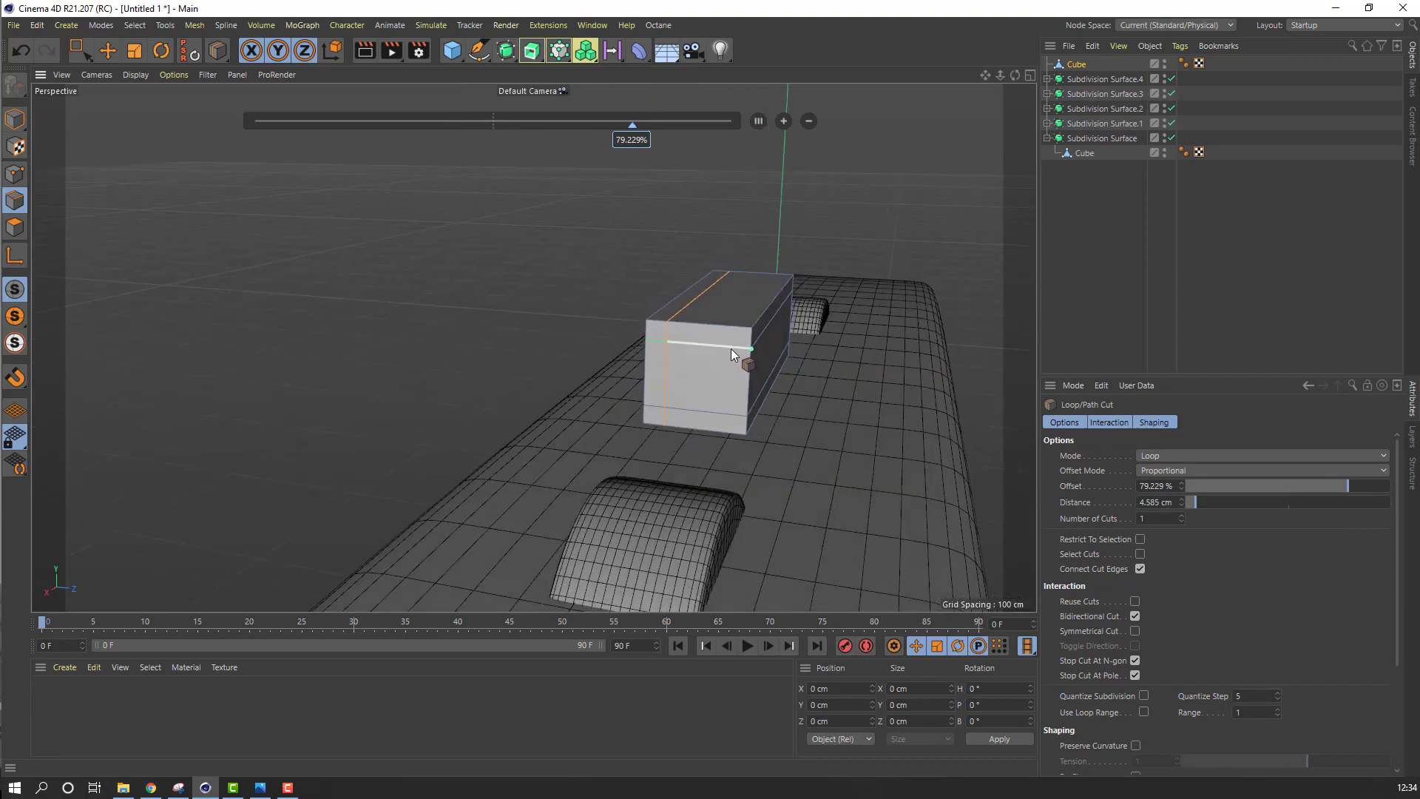
pyautogui.keyDown('alt'); pyautogui.moveTo(730, 351); pyautogui.dragTo(334, 265); pyautogui.keyUp('alt')
# Add a Subdivision Surface and nest the new Cube above the bag's top inside it
pyautogui.click(14, 119)
pyautogui.click(107, 50)
pyautogui.moveTo(506, 50); pyautogui.dragTo(598, 65)
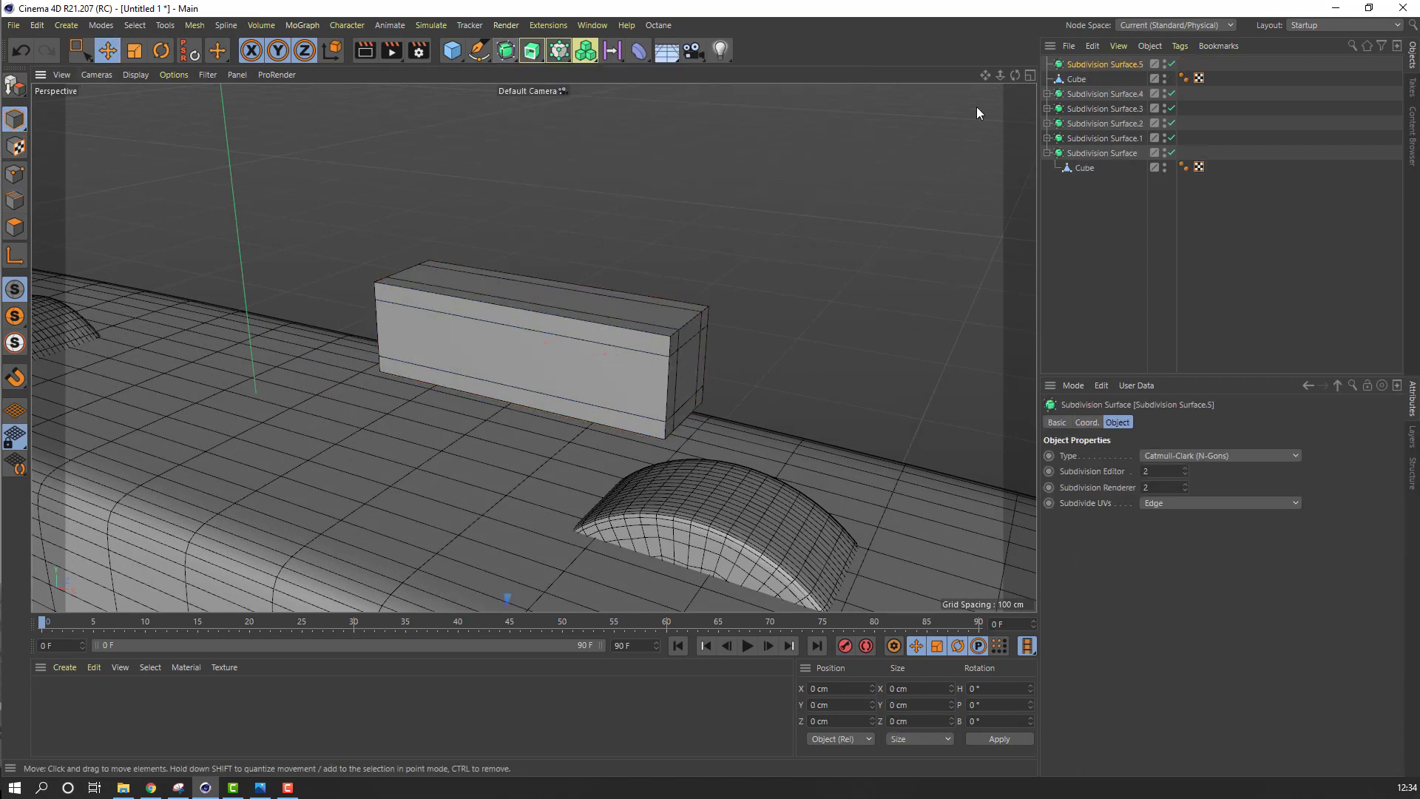
pyautogui.click(1074, 80)
pyautogui.moveTo(1075, 81); pyautogui.dragTo(1076, 64)
pyautogui.scroll(-1, 631, 330)
pyautogui.scroll(3, 630, 330)
pyautogui.keyDown('alt'); pyautogui.moveTo(497, 377); pyautogui.dragTo(448, 413); pyautogui.keyUp('alt')
pyautogui.click(1109, 64)
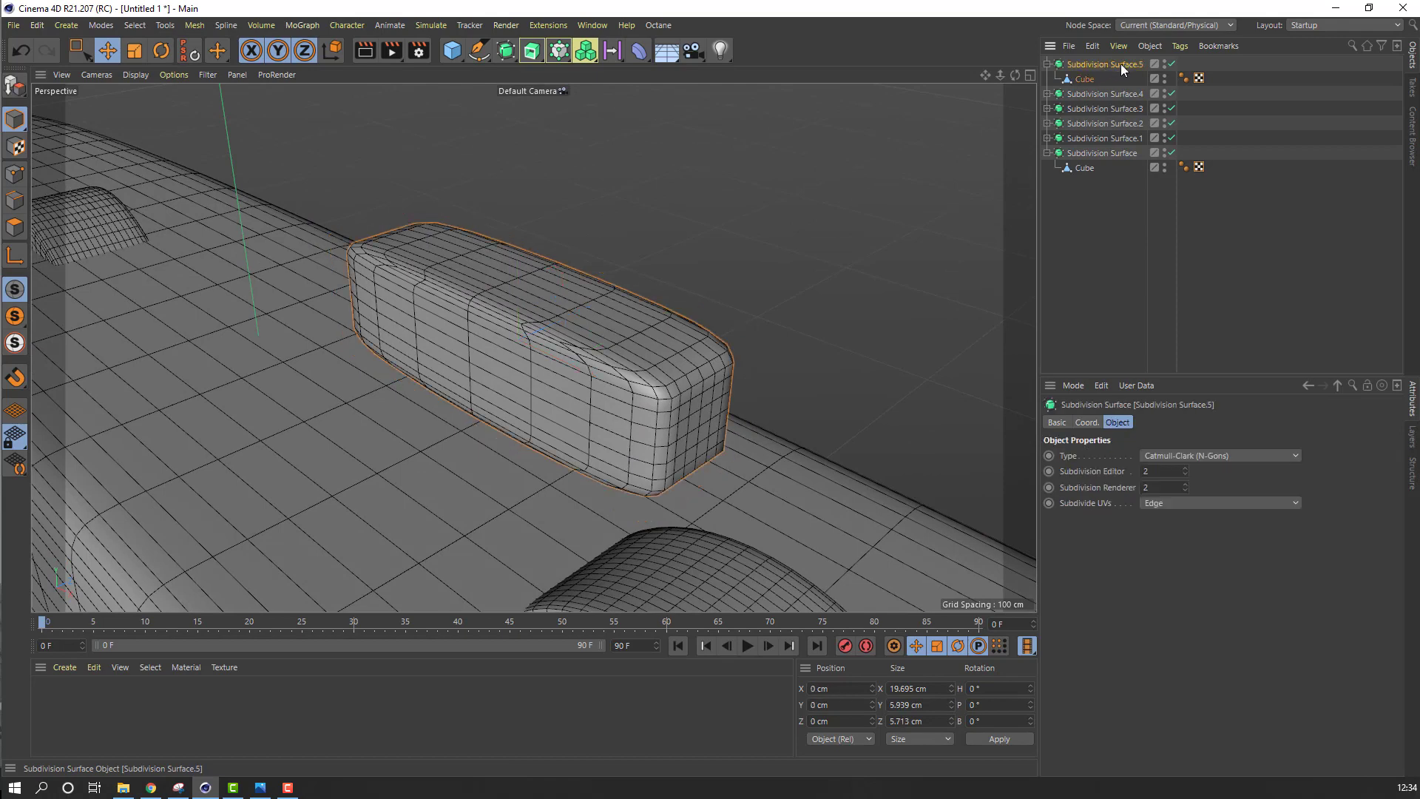
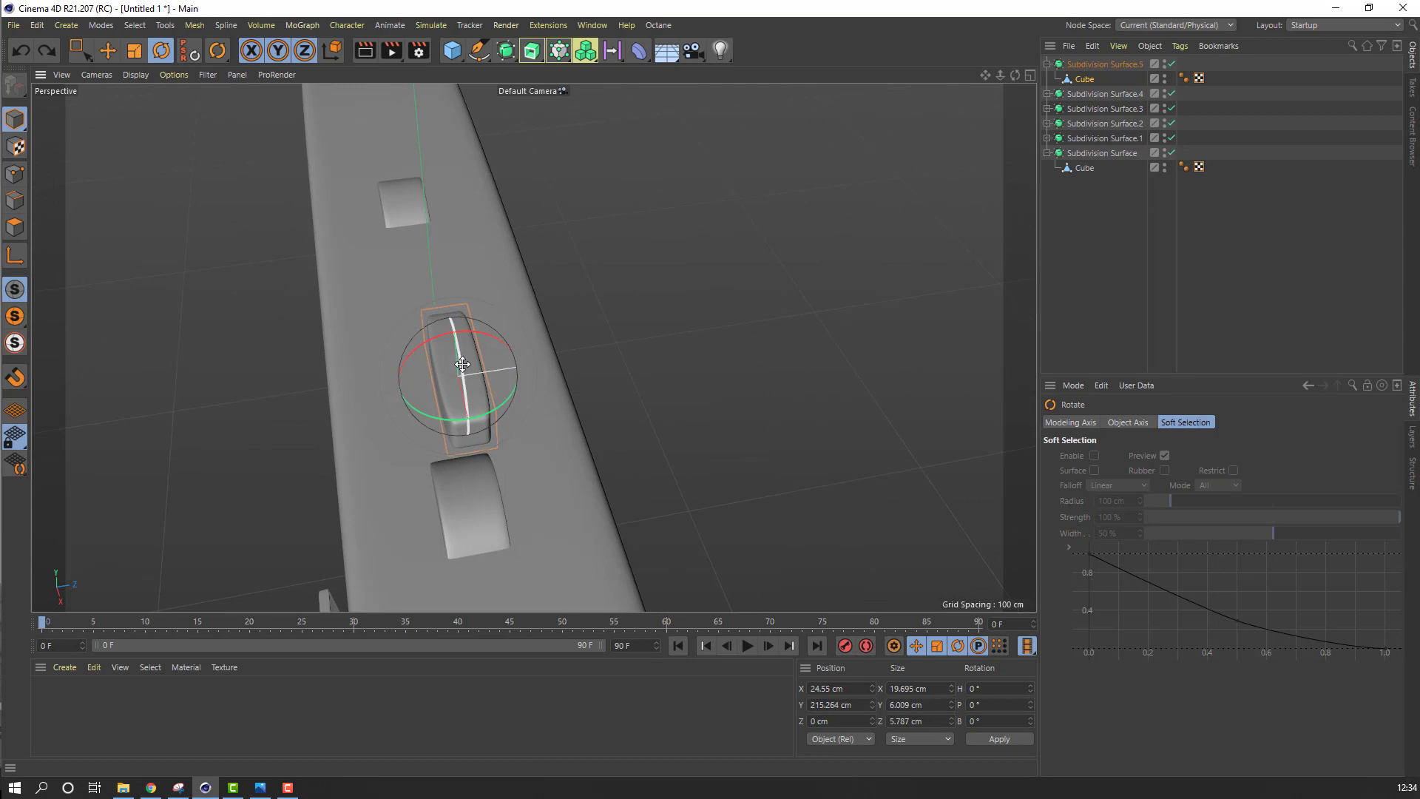
# Rotate the smoothed Cube to a 50° bank and thin it to about 3.849 cm along Z
pyautogui.keyDown('shift'); pyautogui.moveTo(462, 363); pyautogui.dragTo(373, 437); pyautogui.keyUp('shift')
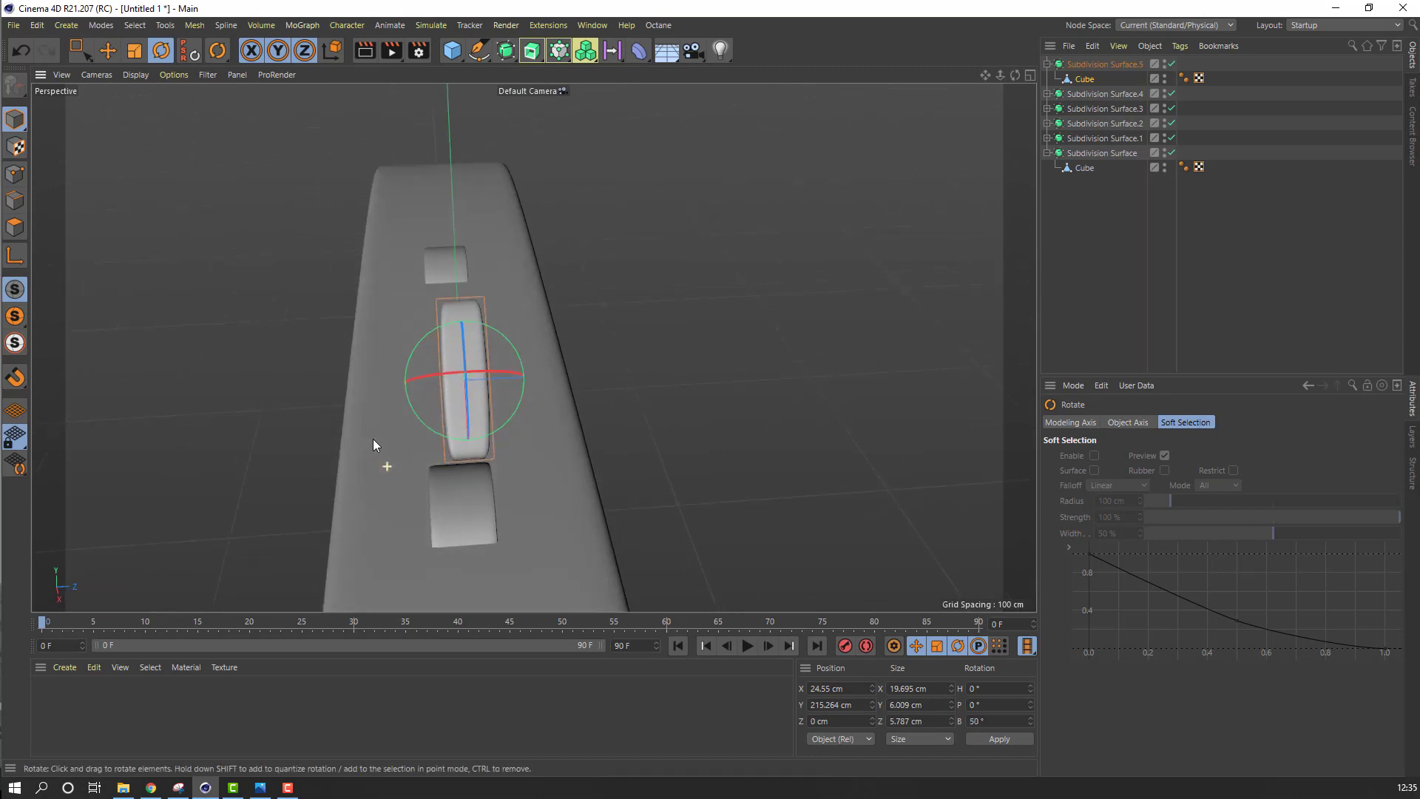
pyautogui.click(133, 53)
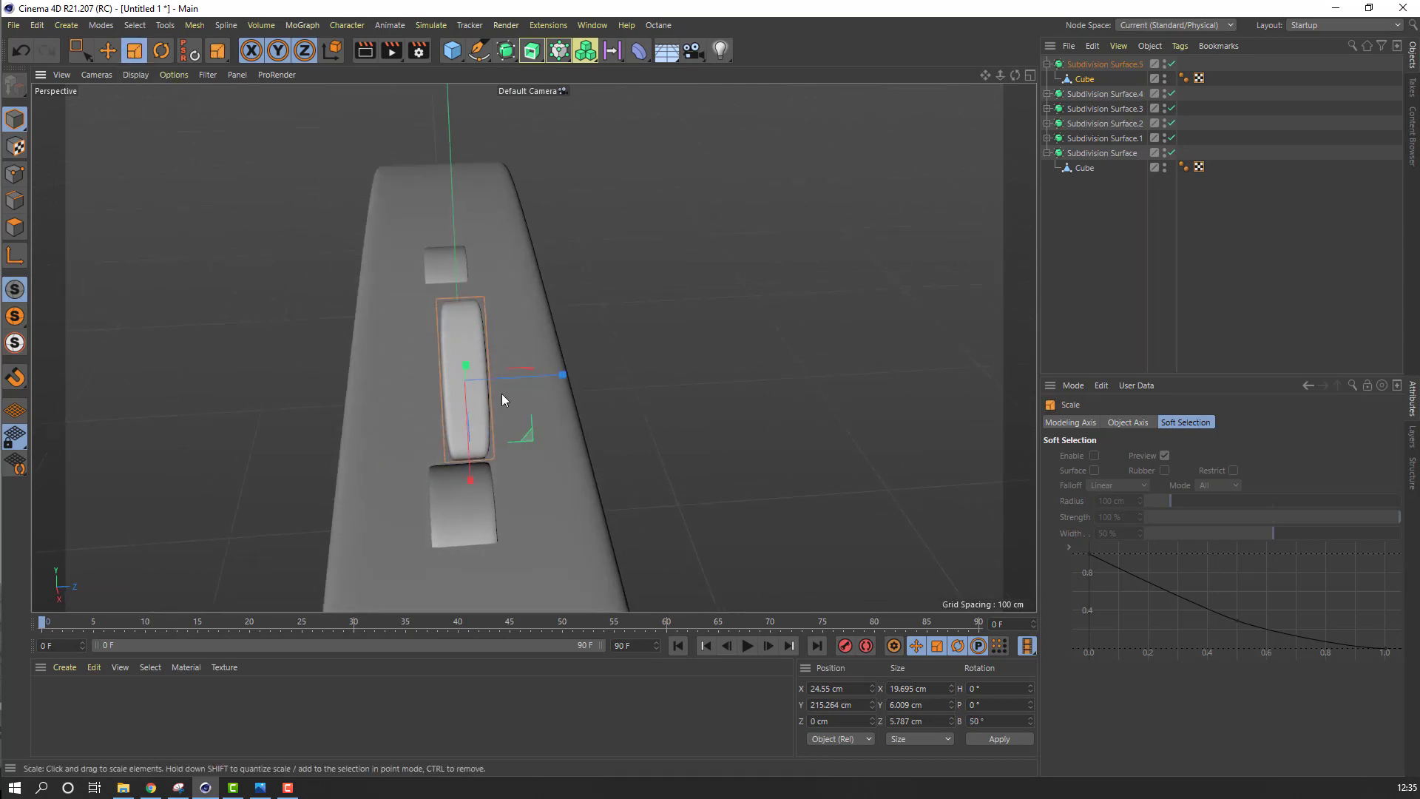
pyautogui.moveTo(502, 393); pyautogui.dragTo(158, 452)
# Move the tilted Cube beside the half-disc, to about X 33.254, Y 214.429 and Z -6.3 cm
pyautogui.click(107, 50)
pyautogui.keyDown('alt'); pyautogui.moveTo(255, 451); pyautogui.dragTo(361, 450, button='right'); pyautogui.keyUp('alt')
pyautogui.keyDown('alt'); pyautogui.moveTo(361, 449); pyautogui.dragTo(372, 480); pyautogui.keyUp('alt')
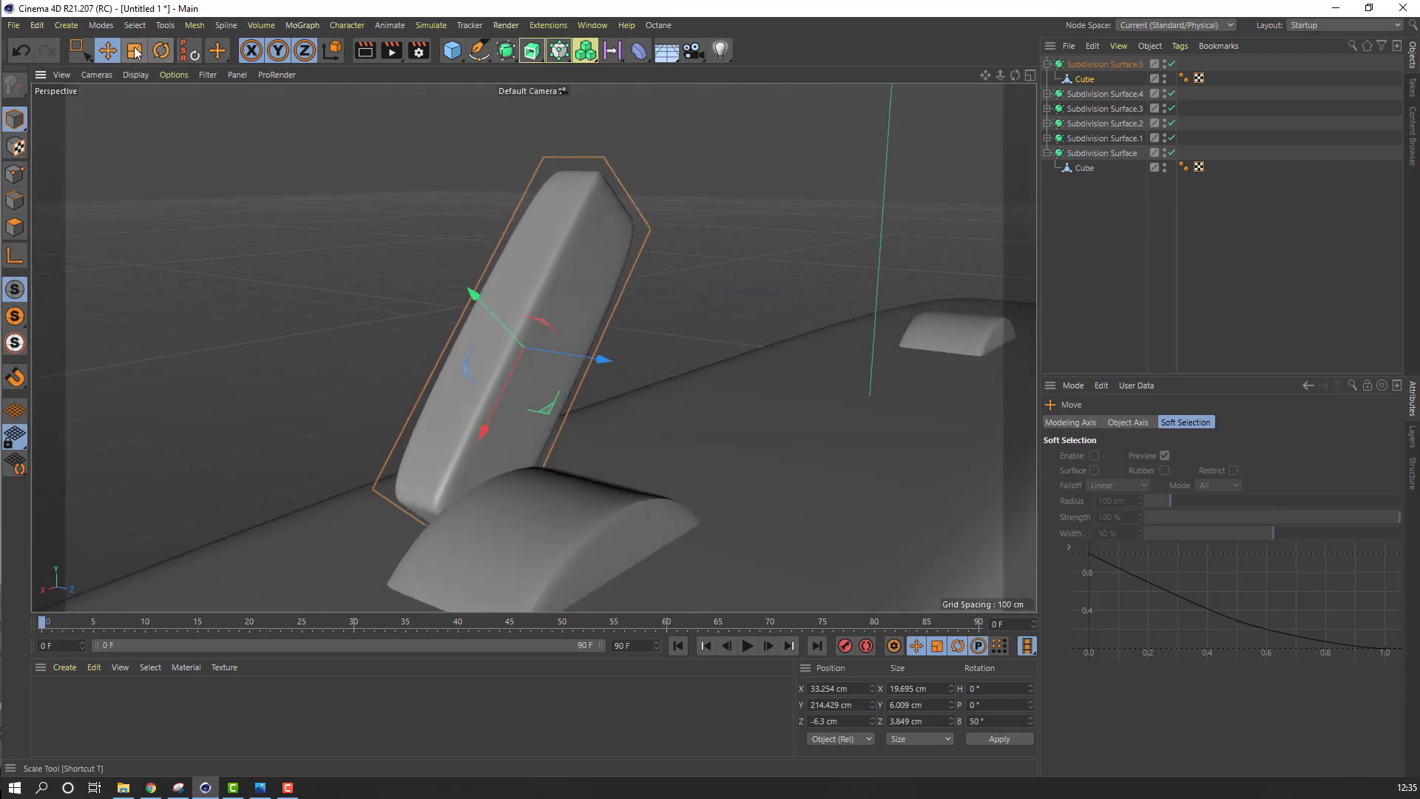
# Scale the tilted Cube down uniformly to about 17.017 × 5.191 × 3.326 cm
pyautogui.click(135, 50)
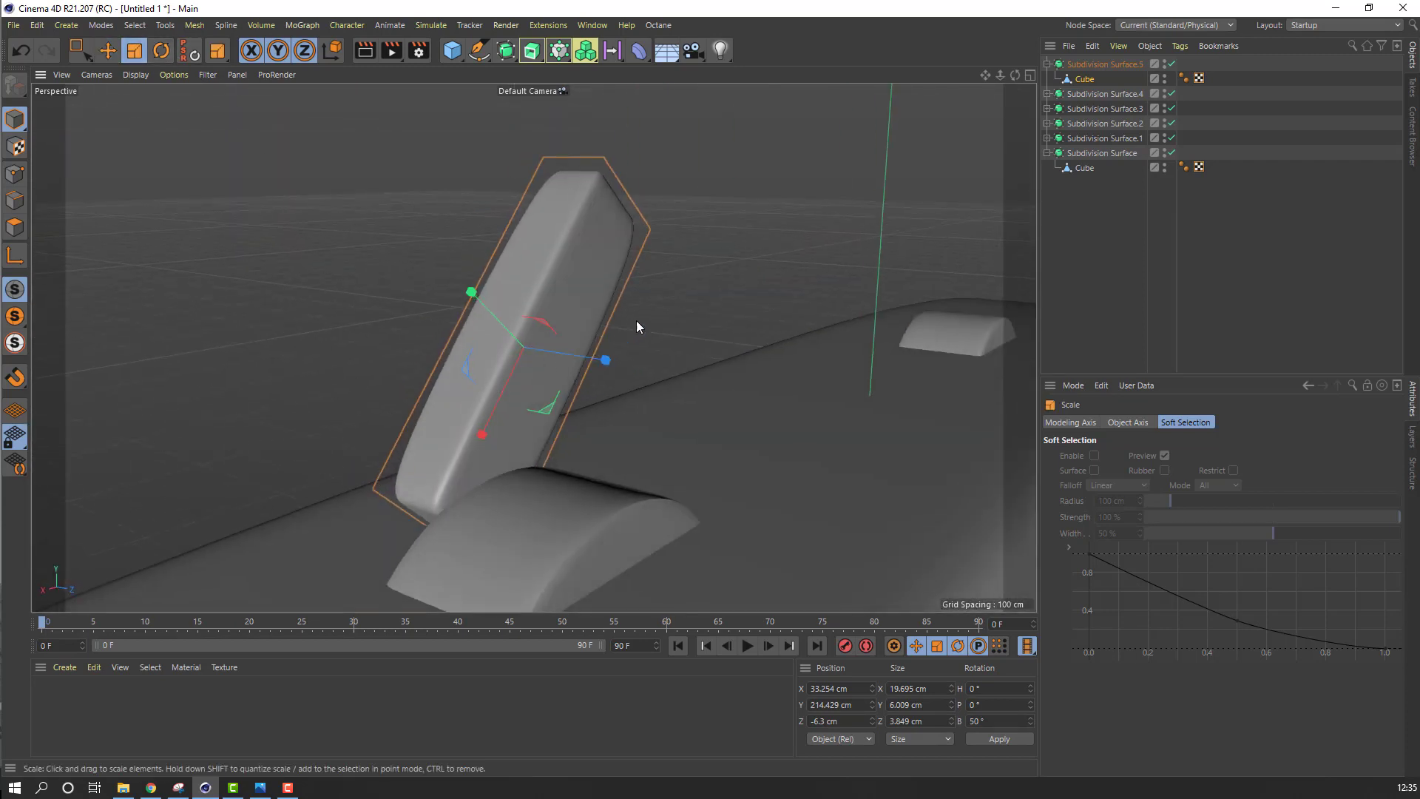
pyautogui.moveTo(650, 304); pyautogui.dragTo(719, 371)
pyautogui.scroll(2, 718, 371)
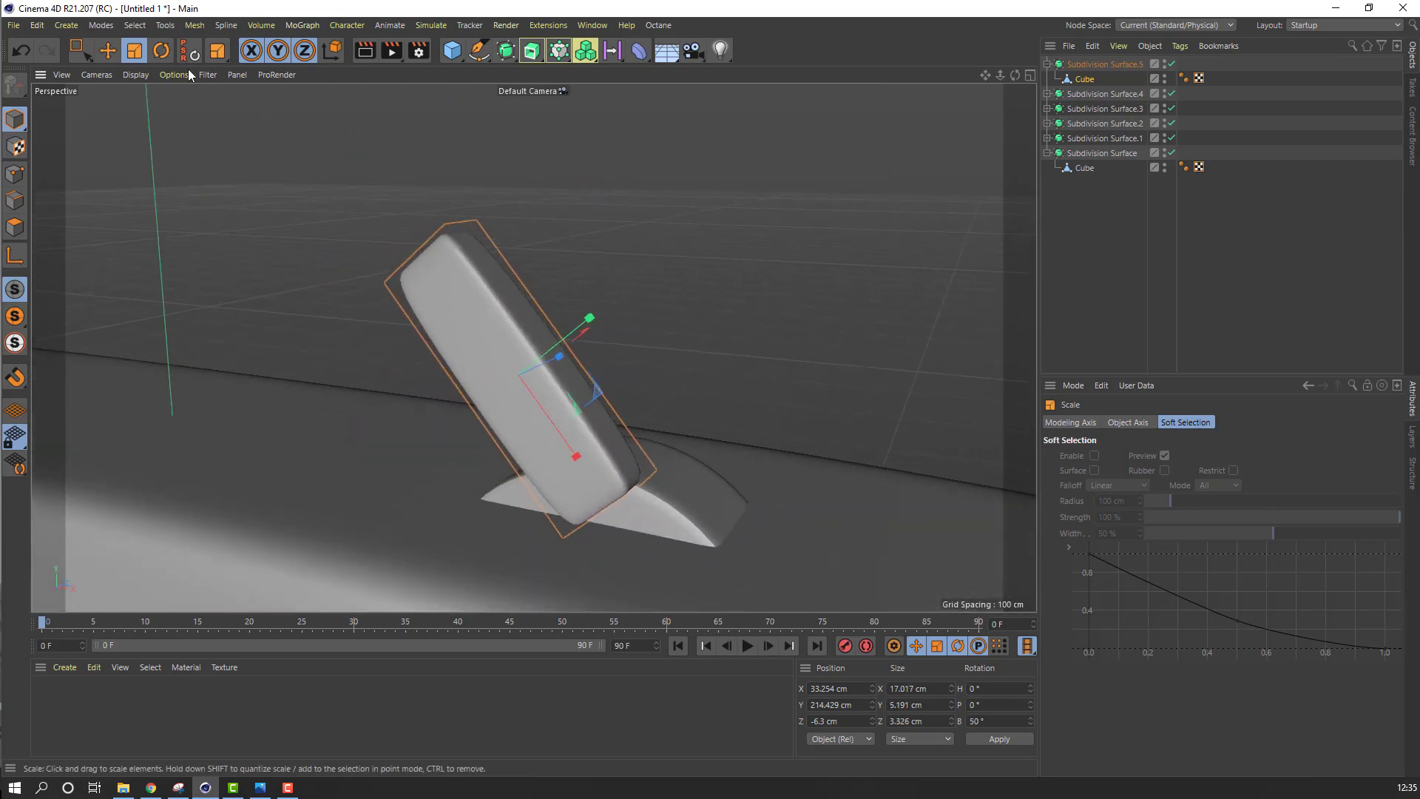
# Lower the tilted Cube against the half-disc's side, to about X 33.71 and Y 213.581 cm
pyautogui.click(108, 50)
pyautogui.keyDown('alt'); pyautogui.moveTo(588, 376); pyautogui.dragTo(618, 440); pyautogui.keyUp('alt')
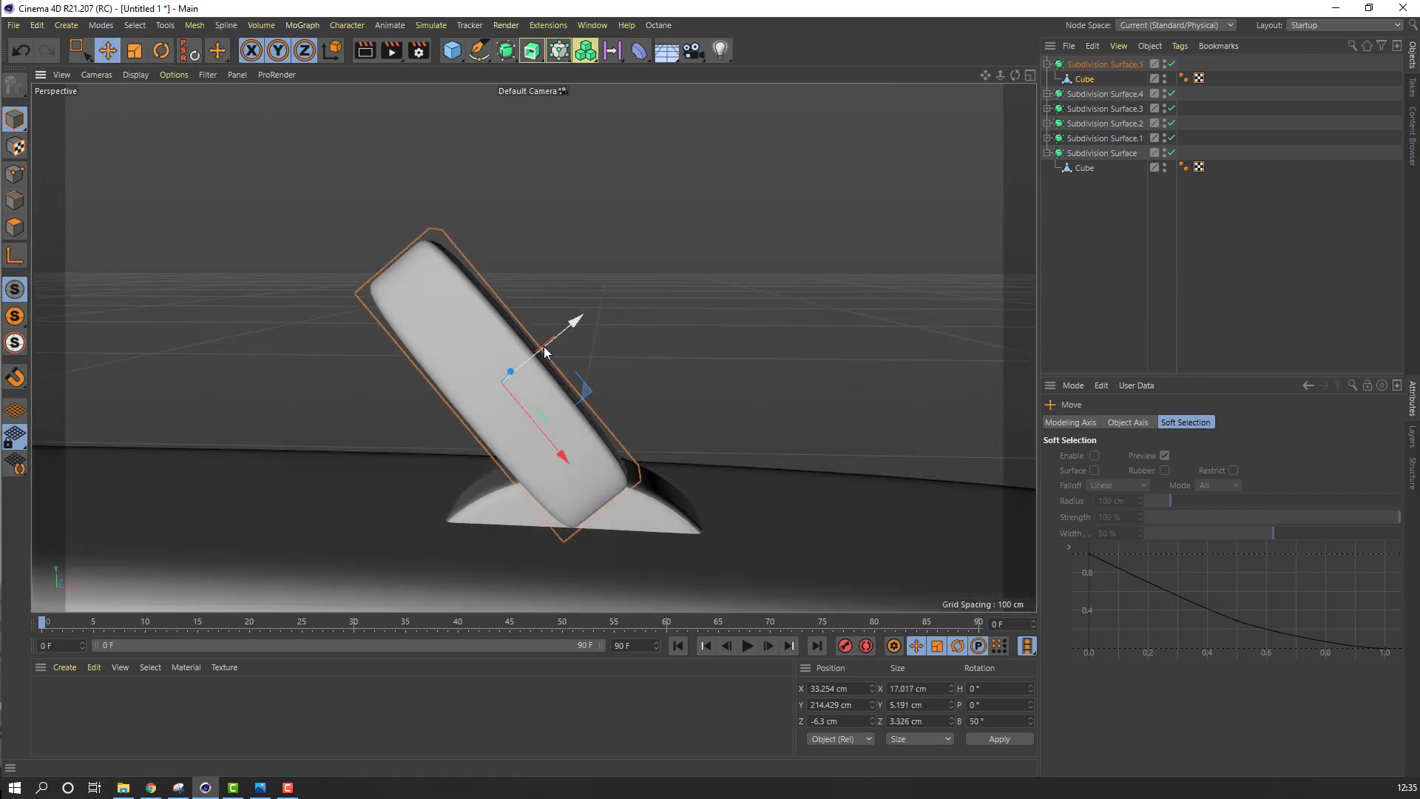
pyautogui.moveTo(545, 346)
pyautogui.mouseDown()
pyautogui.moveTo(557, 346)
pyautogui.moveTo(546, 358)
pyautogui.mouseUp()
pyautogui.moveTo(530, 451); pyautogui.dragTo(553, 452)
pyautogui.moveTo(559, 357); pyautogui.dragTo(562, 362)
pyautogui.scroll(-2, 592, 414)
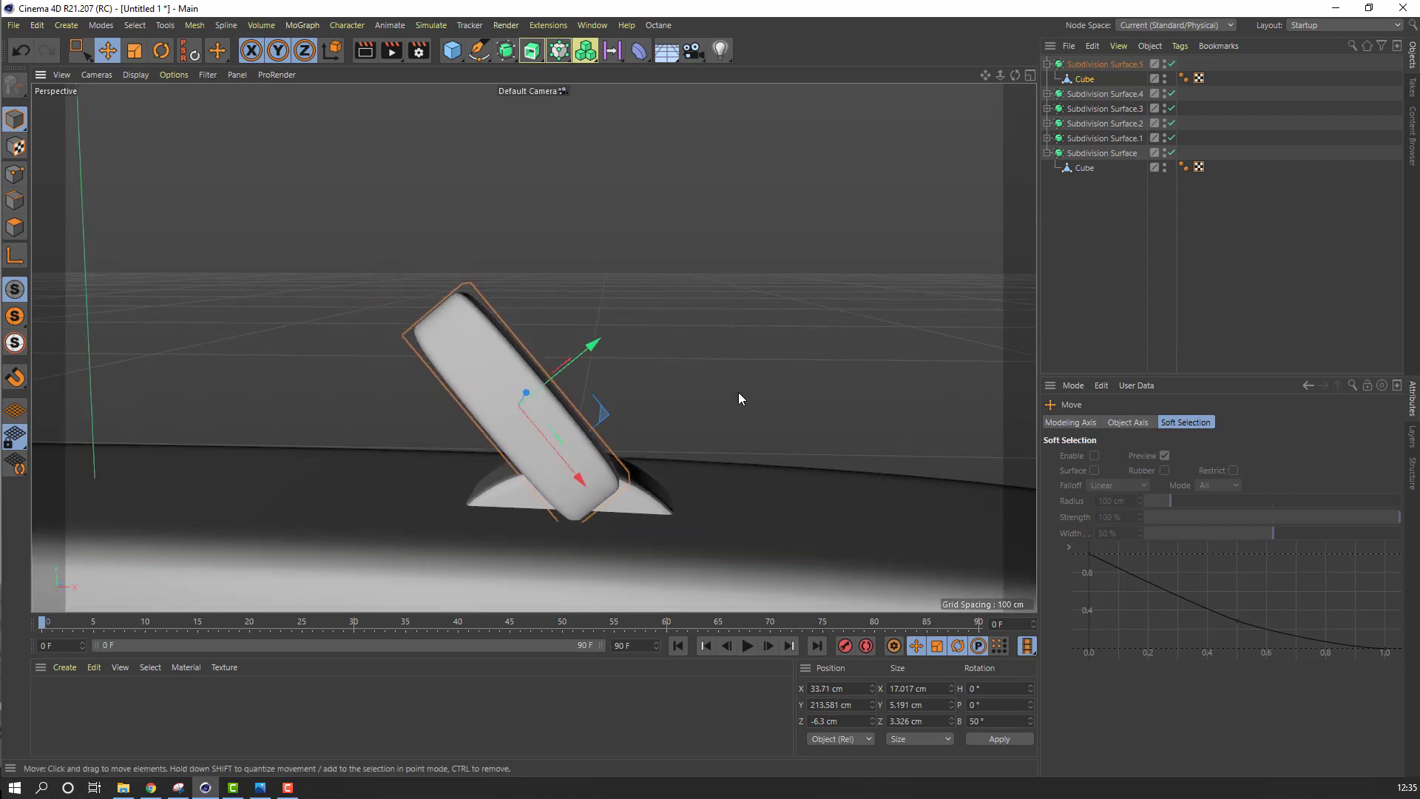
# Rotate the Cube inside its Subdivision Surface to a steeper bank of about 63.018°
pyautogui.click(738, 392)
pyautogui.scroll(-3, 660, 444)
pyautogui.keyDown('alt'); pyautogui.moveTo(660, 472); pyautogui.dragTo(552, 373); pyautogui.keyUp('alt')
pyautogui.click(551, 373)
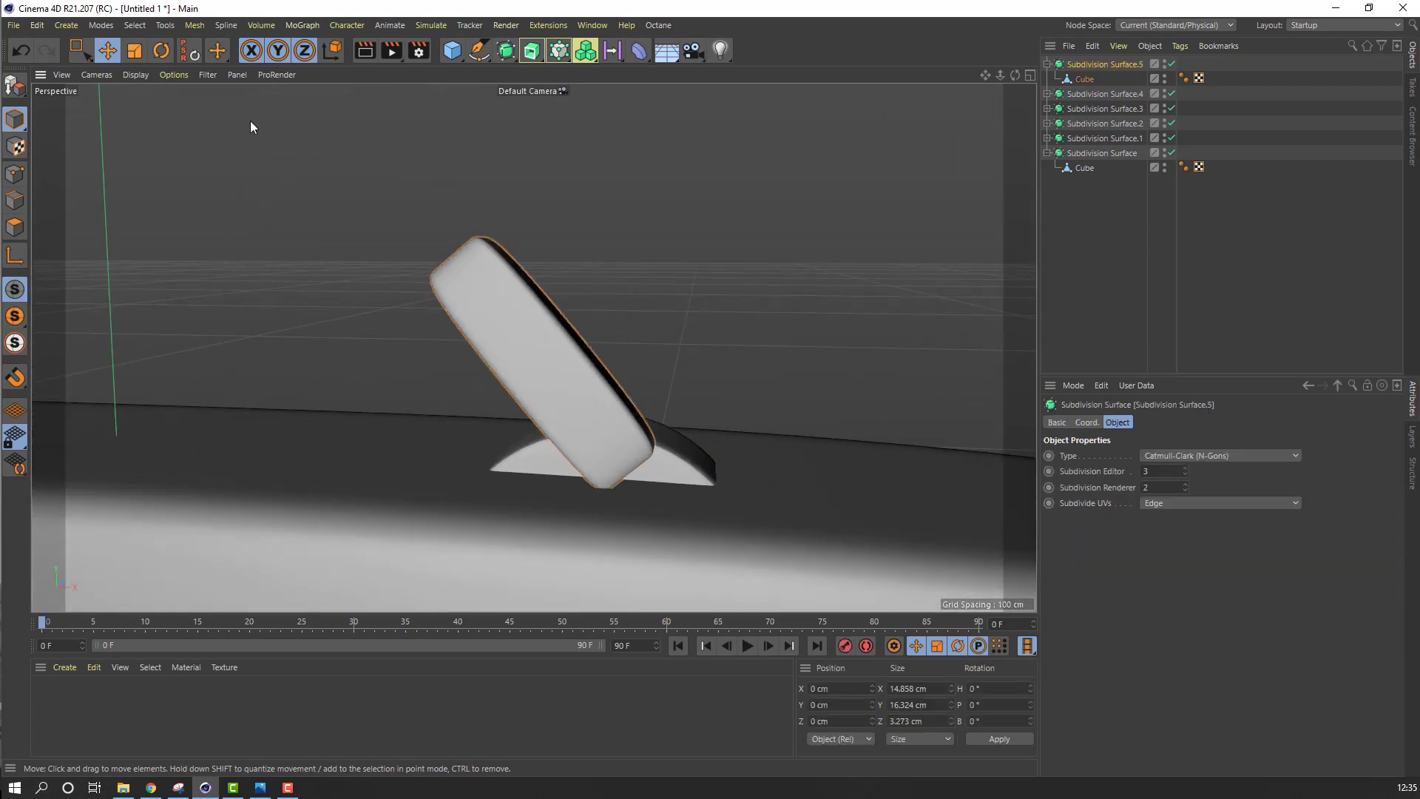
pyautogui.click(167, 52)
pyautogui.scroll(-3, 529, 299)
pyautogui.click(1095, 81)
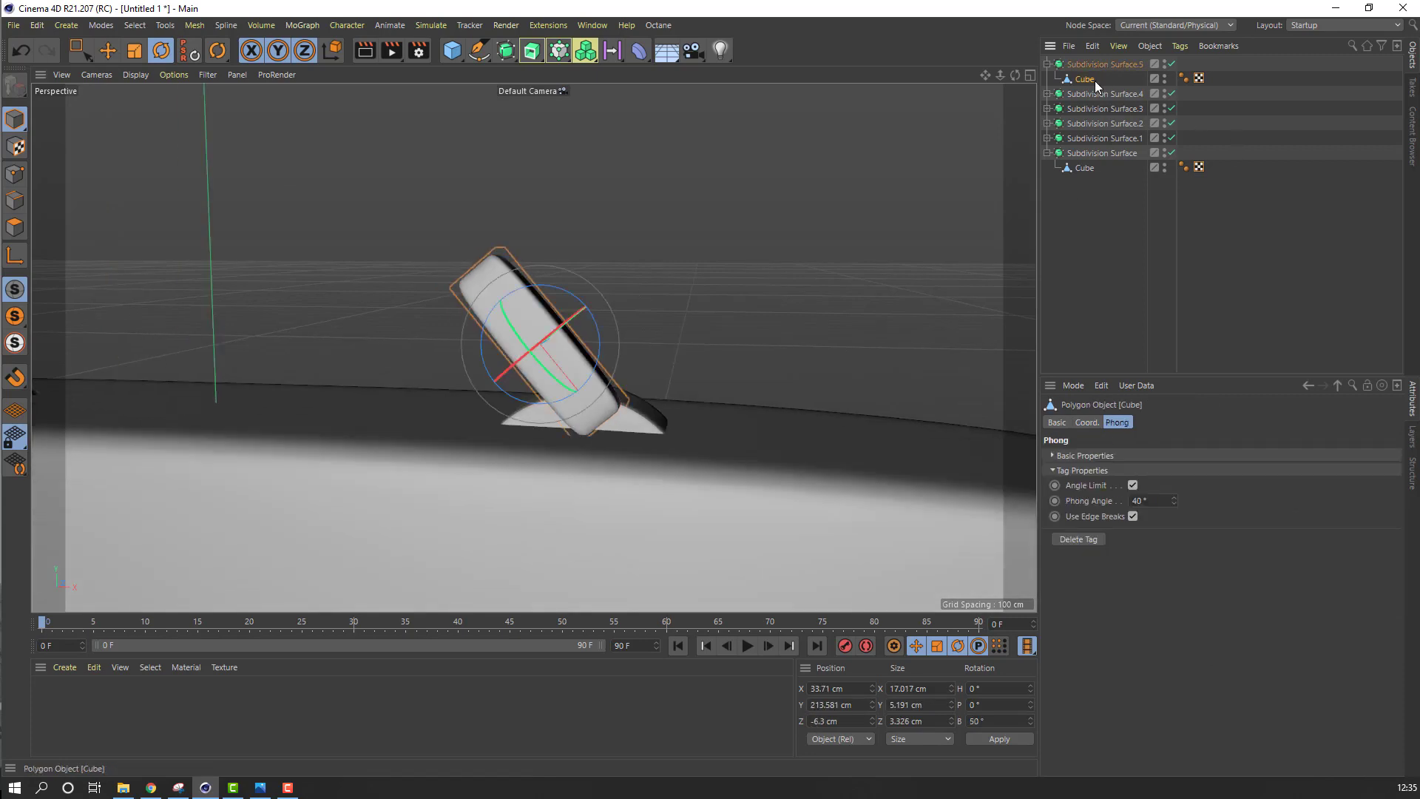
pyautogui.moveTo(566, 293); pyautogui.dragTo(578, 302)
pyautogui.keyDown('alt'); pyautogui.moveTo(618, 355); pyautogui.dragTo(336, 375); pyautogui.keyUp('alt')
# Shift the steeper Cube toward the middle of the half-disc, to about X 35.36 cm, and deselect it
pyautogui.click(111, 52)
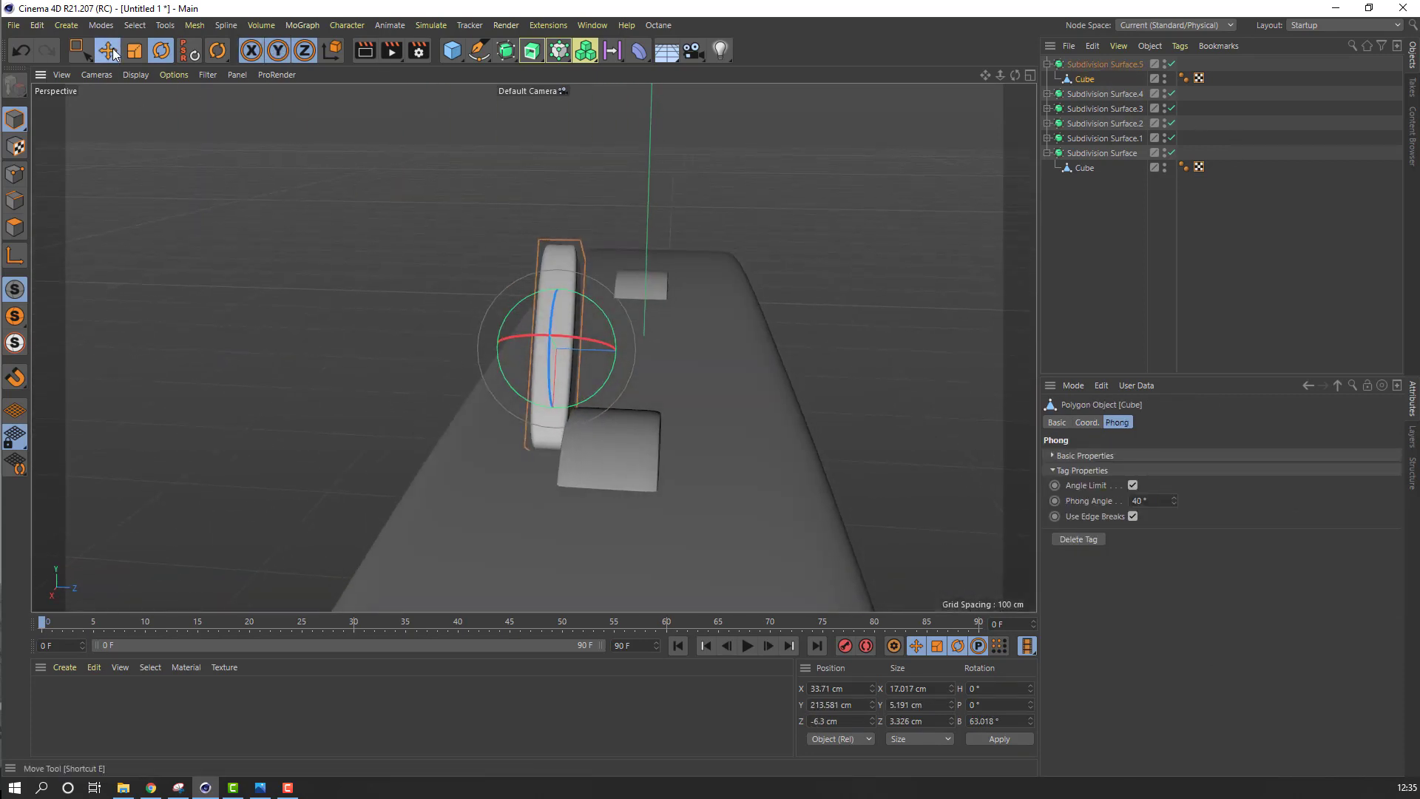
pyautogui.keyDown('alt'); pyautogui.moveTo(460, 400); pyautogui.dragTo(670, 403); pyautogui.keyUp('alt')
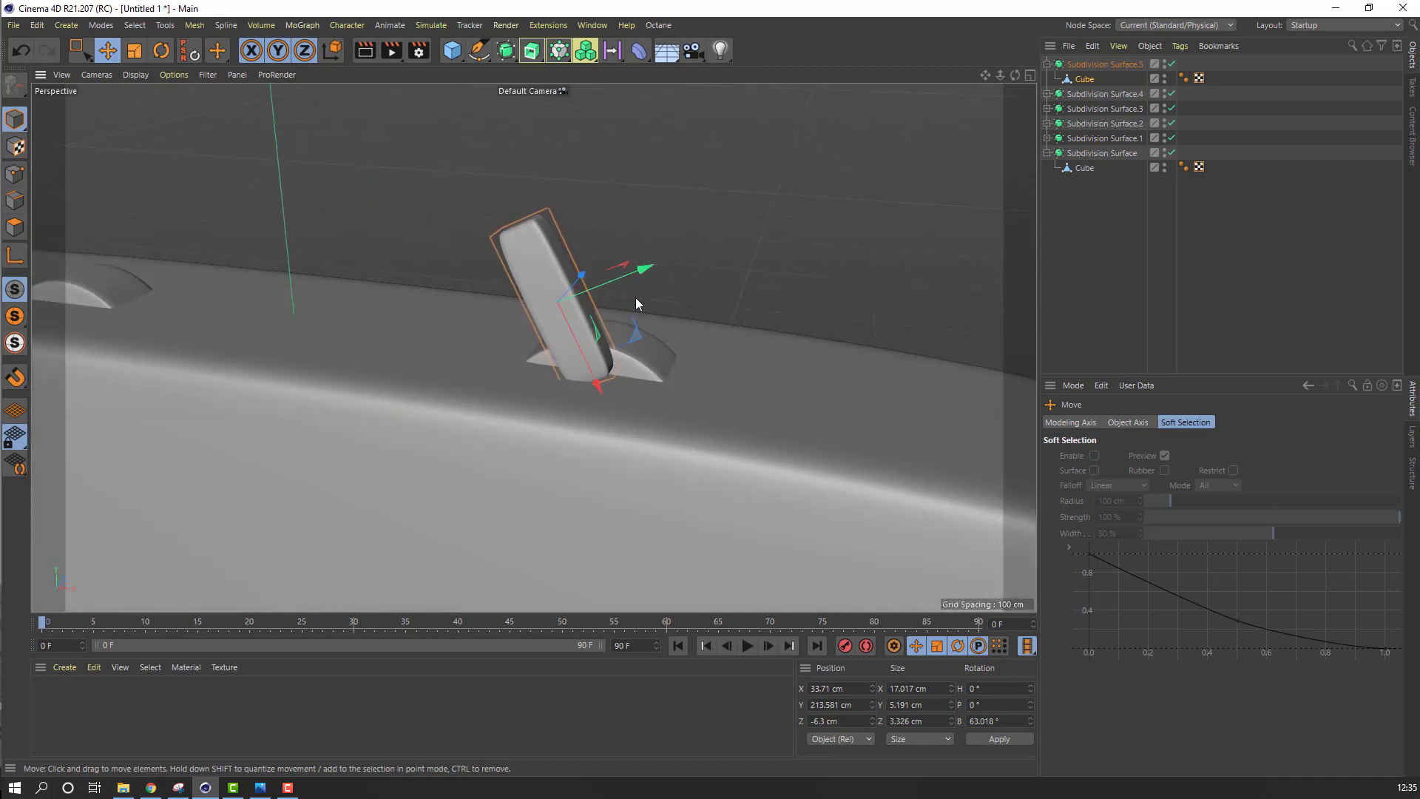
pyautogui.moveTo(633, 272); pyautogui.dragTo(647, 277)
pyautogui.moveTo(609, 371); pyautogui.dragTo(290, 390)
pyautogui.click(733, 286)
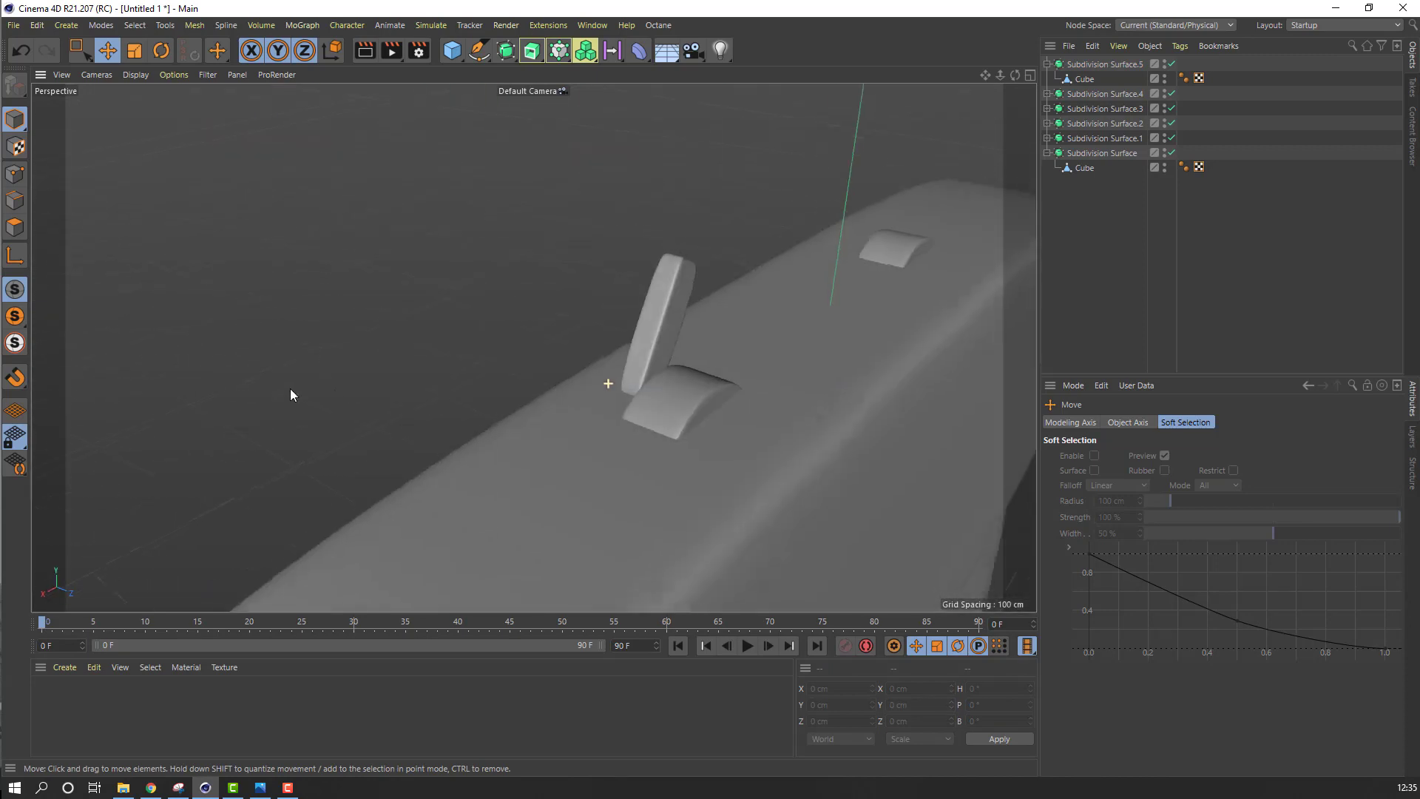
# Thin the Cube inside its Subdivision Surface to about 2.31 cm along Z
pyautogui.scroll(4, 652, 390)
pyautogui.keyDown('alt'); pyautogui.moveTo(660, 388); pyautogui.dragTo(570, 381, button='middle'); pyautogui.keyUp('alt')
pyautogui.keyDown('alt'); pyautogui.moveTo(534, 363); pyautogui.dragTo(521, 288); pyautogui.keyUp('alt')
pyautogui.click(522, 289)
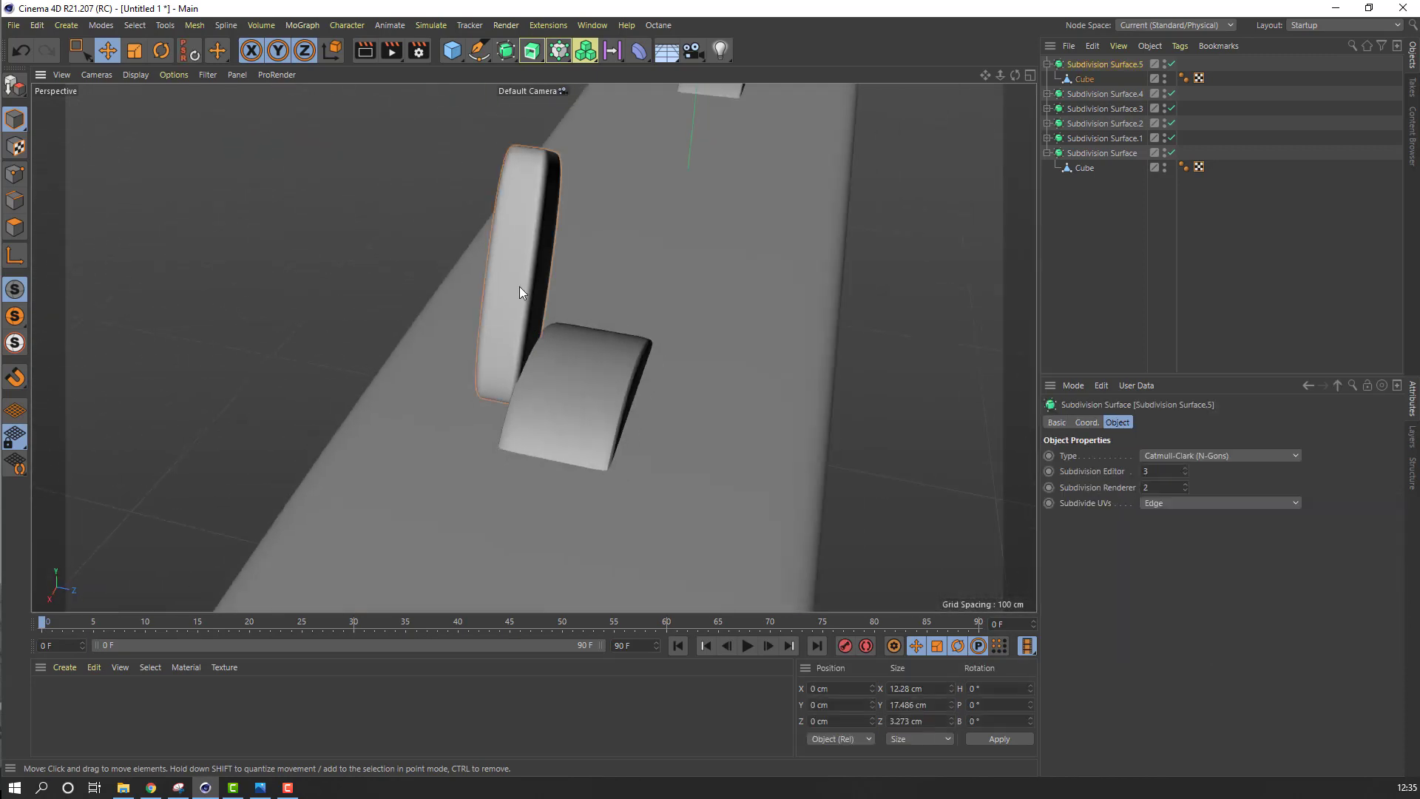
pyautogui.click(135, 51)
pyautogui.click(1084, 79)
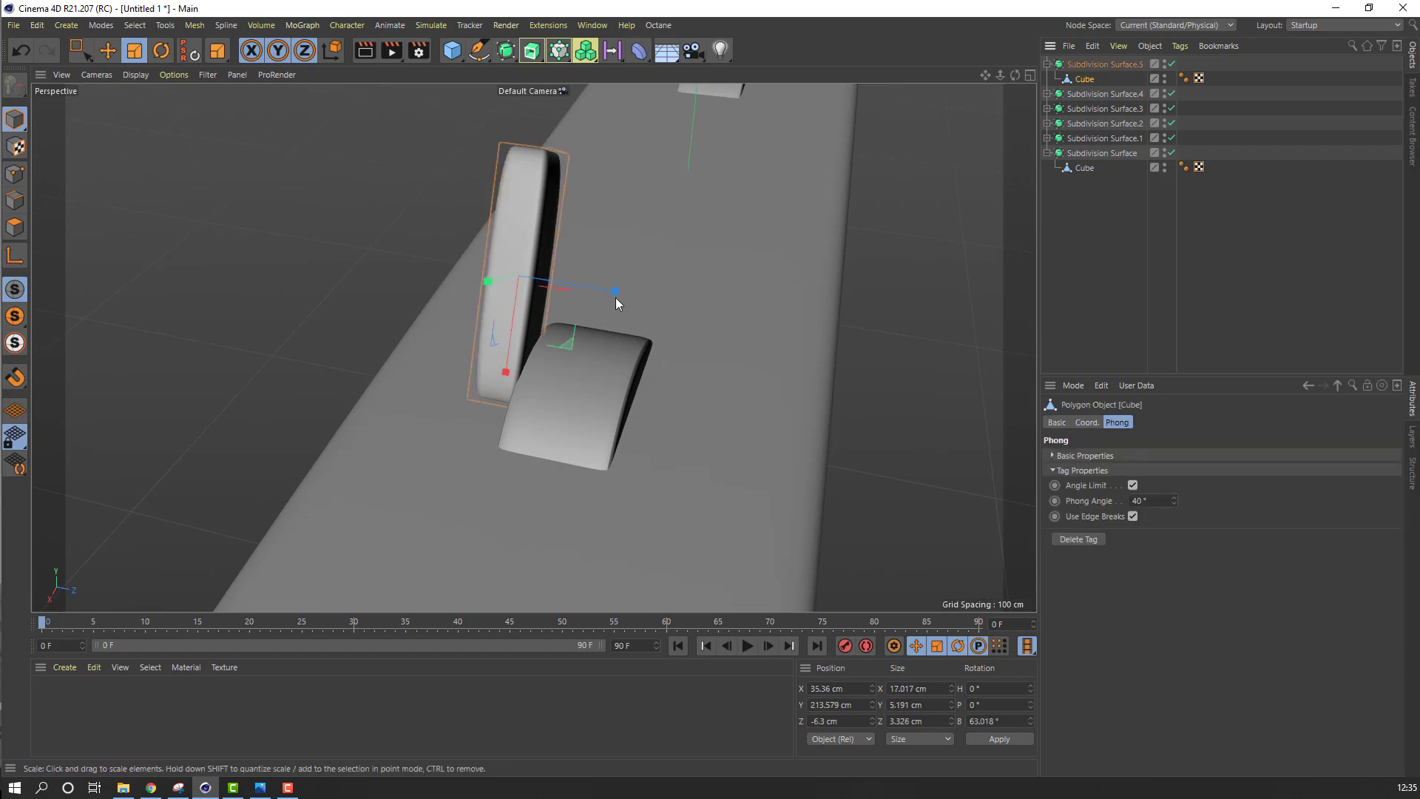
pyautogui.moveTo(615, 297); pyautogui.dragTo(582, 288)
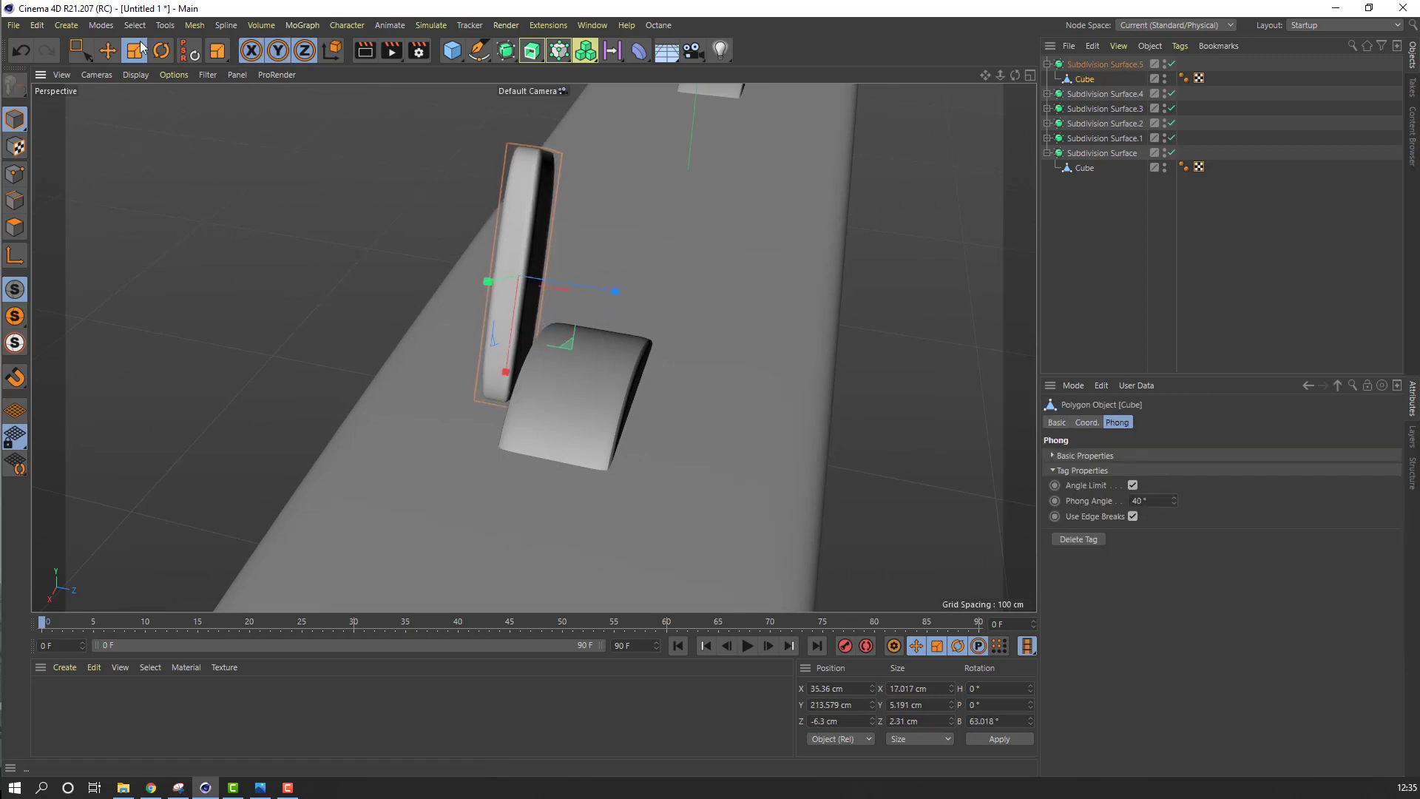
# Move the thinned Cube up against the half-disc's side at about Z -5.791 cm
pyautogui.click(108, 50)
pyautogui.keyDown('alt'); pyautogui.moveTo(457, 301); pyautogui.dragTo(494, 314); pyautogui.keyUp('alt')
pyautogui.moveTo(586, 283); pyautogui.dragTo(602, 282)
pyautogui.keyDown('alt'); pyautogui.moveTo(633, 346); pyautogui.dragTo(581, 361, button='middle'); pyautogui.keyUp('alt')
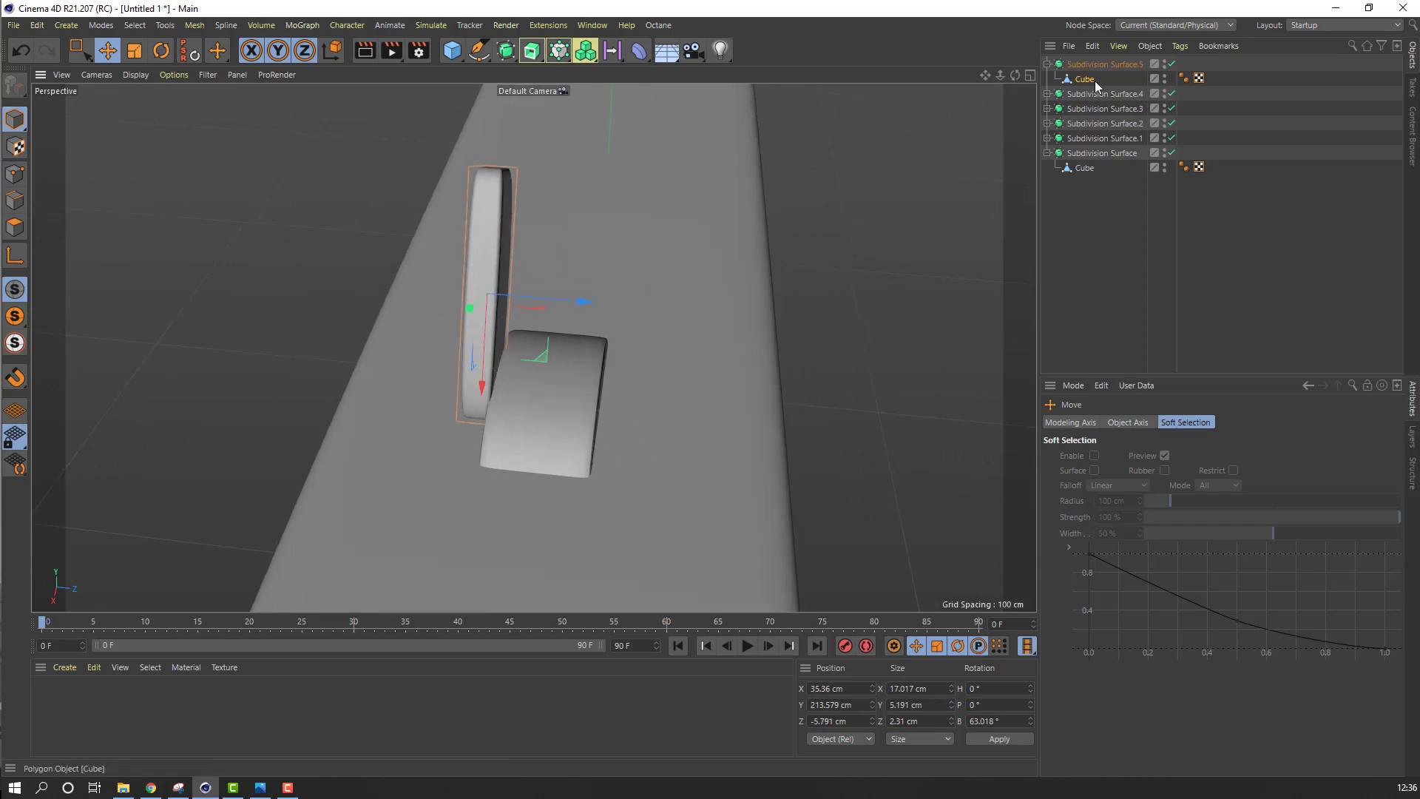
# Duplicate the side strip's Subdivision Surface to the half-disc's opposite side at about Z 8.104 cm
pyautogui.click(1095, 68)
pyautogui.scroll(-5, 530, 384)
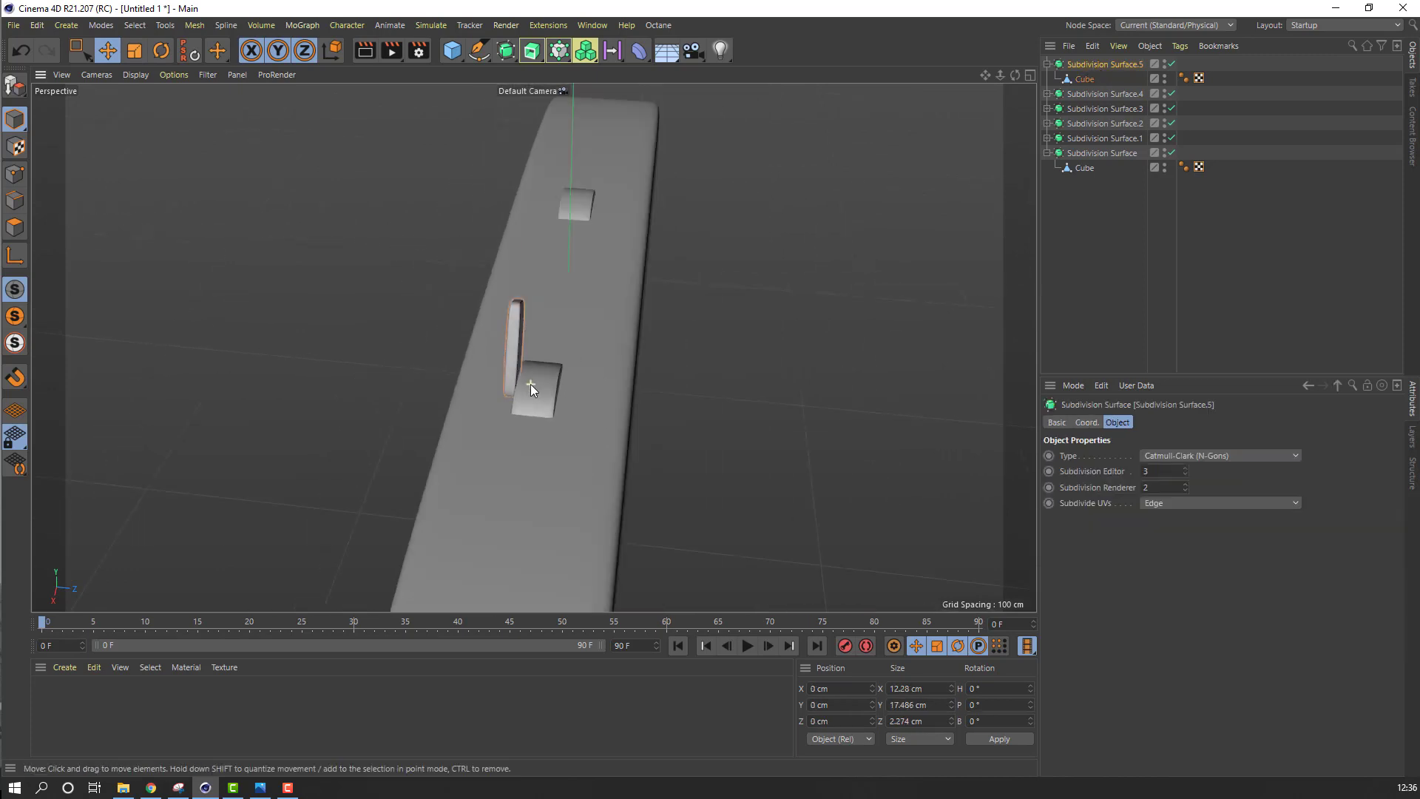
pyautogui.scroll(3, 530, 383)
pyautogui.keyDown('alt'); pyautogui.moveTo(503, 458); pyautogui.dragTo(480, 370, button='middle'); pyautogui.keyUp('alt')
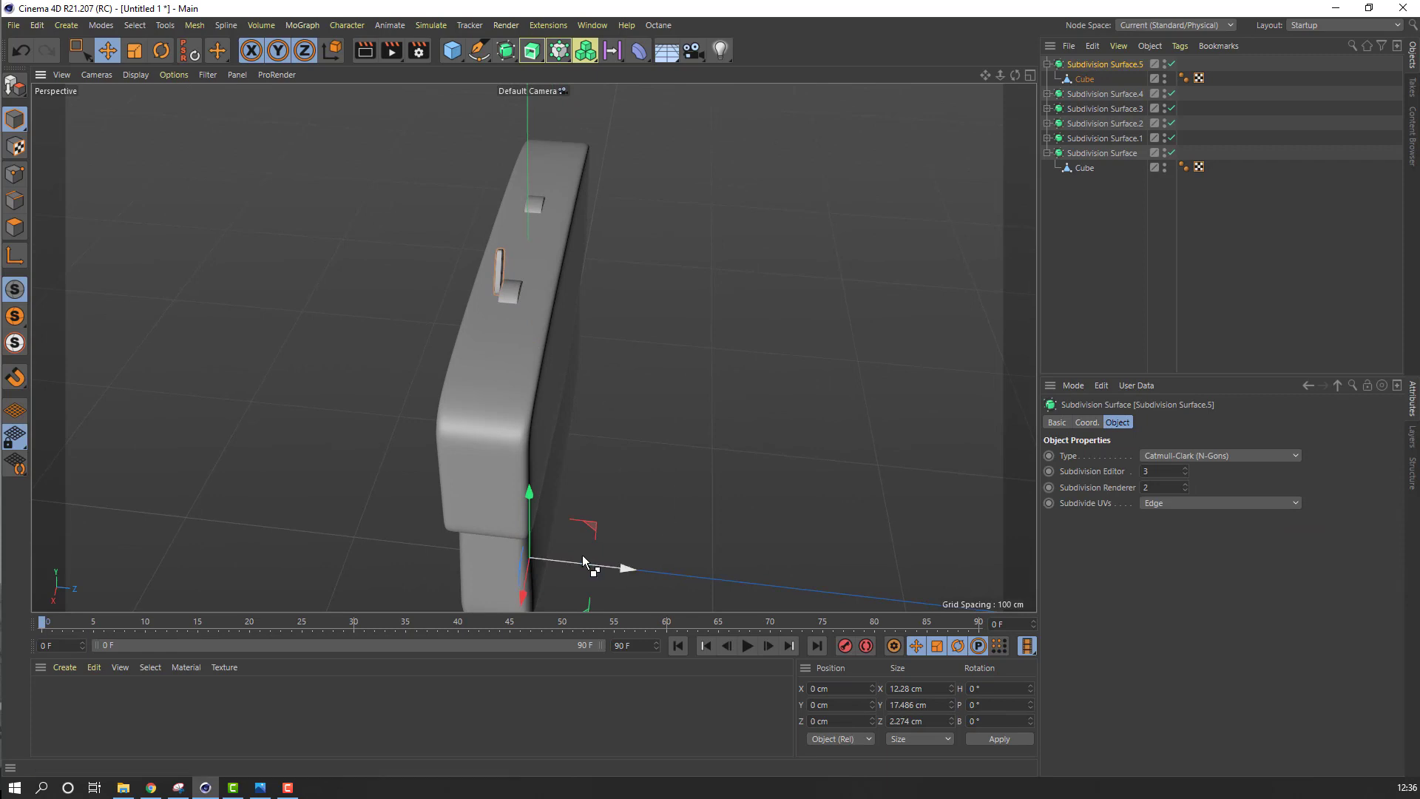
pyautogui.keyDown('ctrl'); pyautogui.moveTo(583, 560); pyautogui.dragTo(599, 564); pyautogui.keyUp('ctrl')
pyautogui.scroll(6, 517, 289)
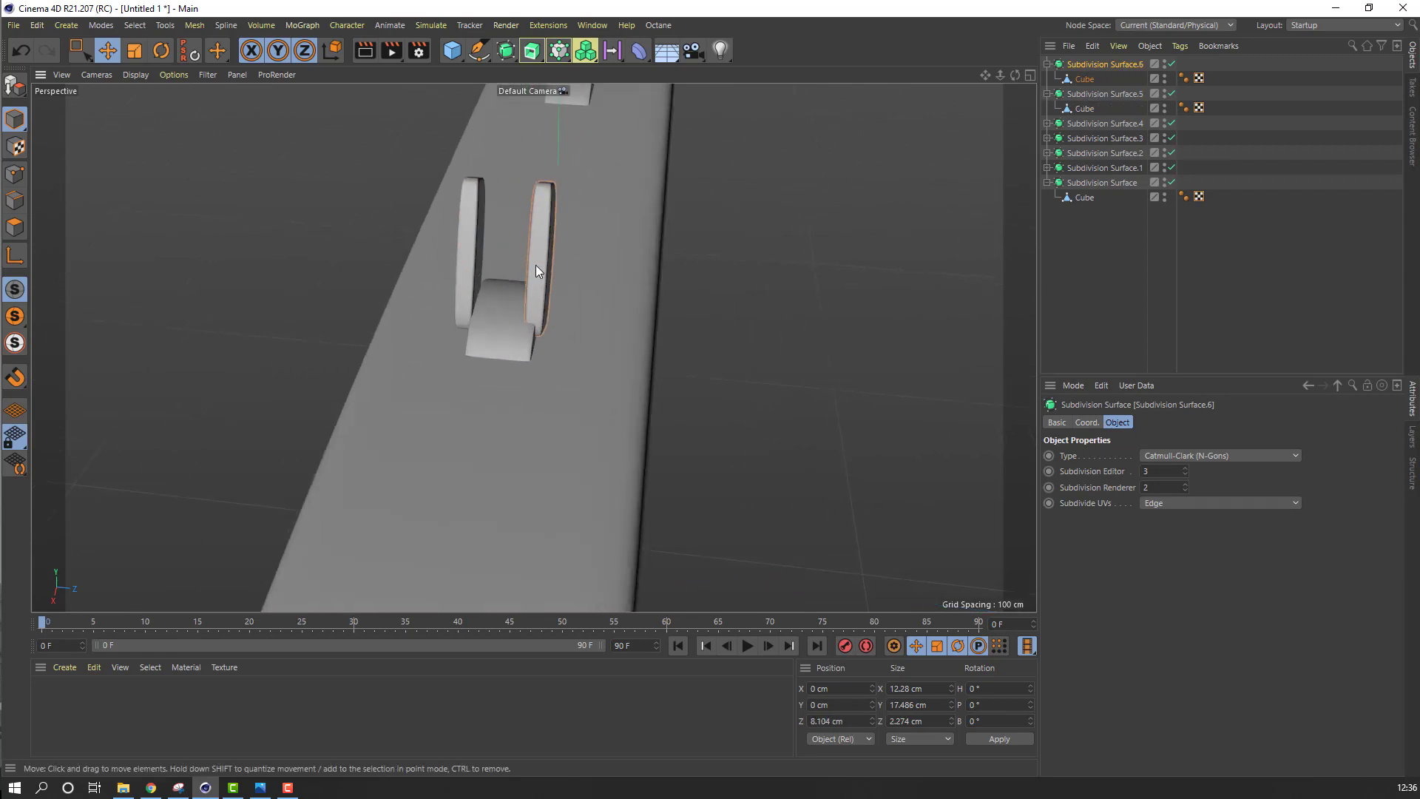
# Group Subdivision Surface.5 and Subdivision Surface.6, the two side strips, into one Null
pyautogui.keyDown('alt'); pyautogui.moveTo(359, 375); pyautogui.dragTo(677, 317); pyautogui.keyUp('alt')
pyautogui.scroll(-5, 283, 360)
pyautogui.keyDown('alt'); pyautogui.moveTo(283, 359); pyautogui.dragTo(527, 332, button='middle'); pyautogui.keyUp('alt')
pyautogui.scroll(-3, 526, 331)
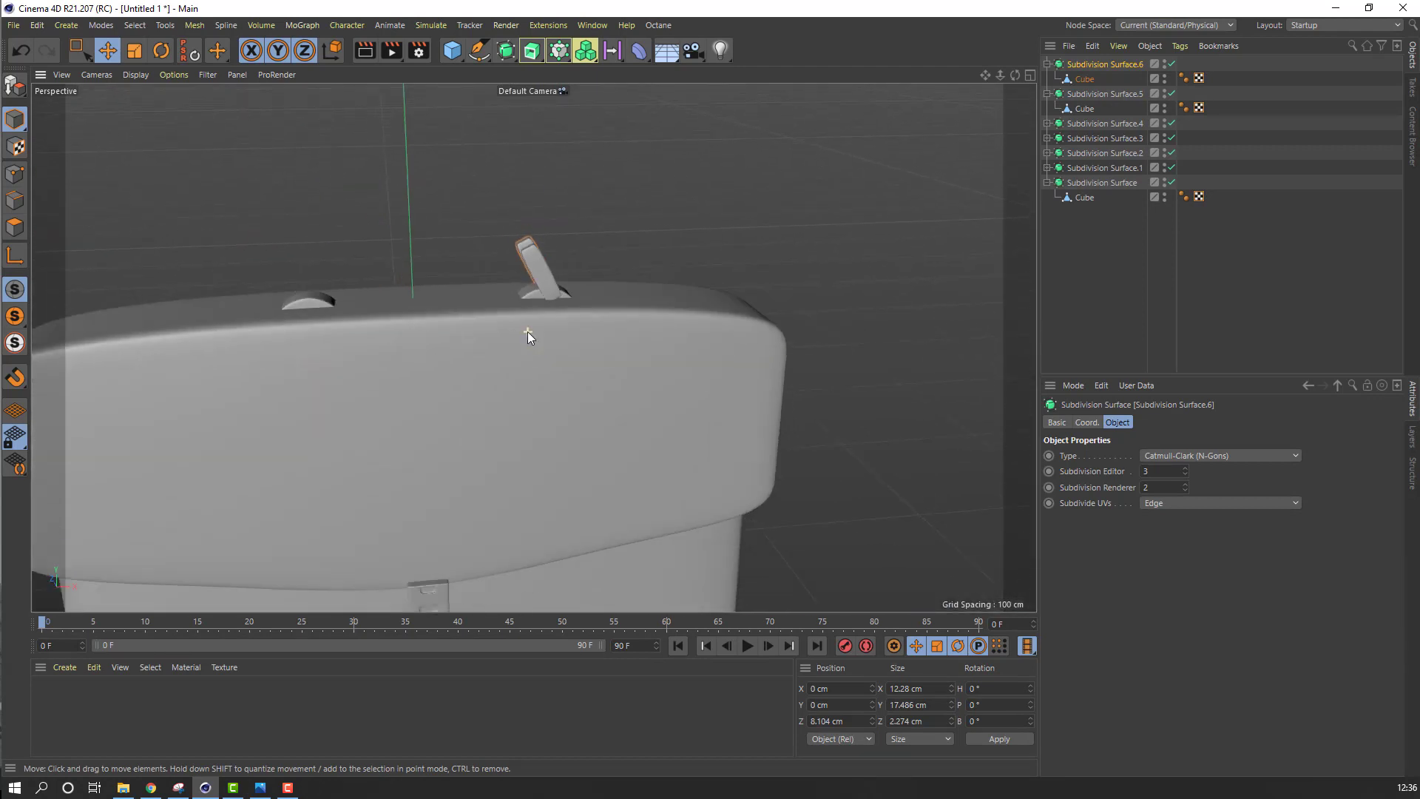
pyautogui.keyDown('alt'); pyautogui.moveTo(490, 349); pyautogui.dragTo(576, 275); pyautogui.keyUp('alt')
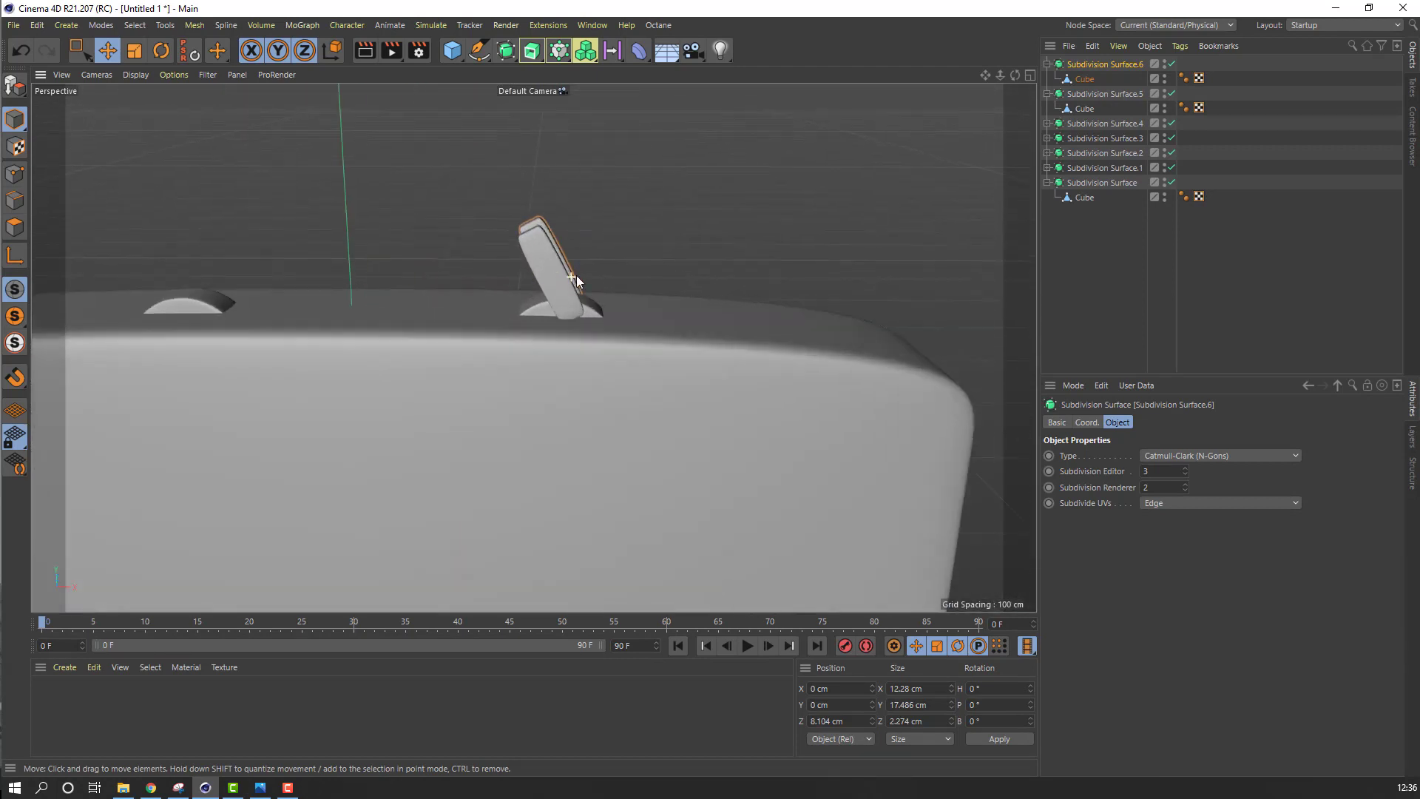
pyautogui.click(1047, 64)
pyautogui.click(1047, 78)
pyautogui.click(1102, 80)
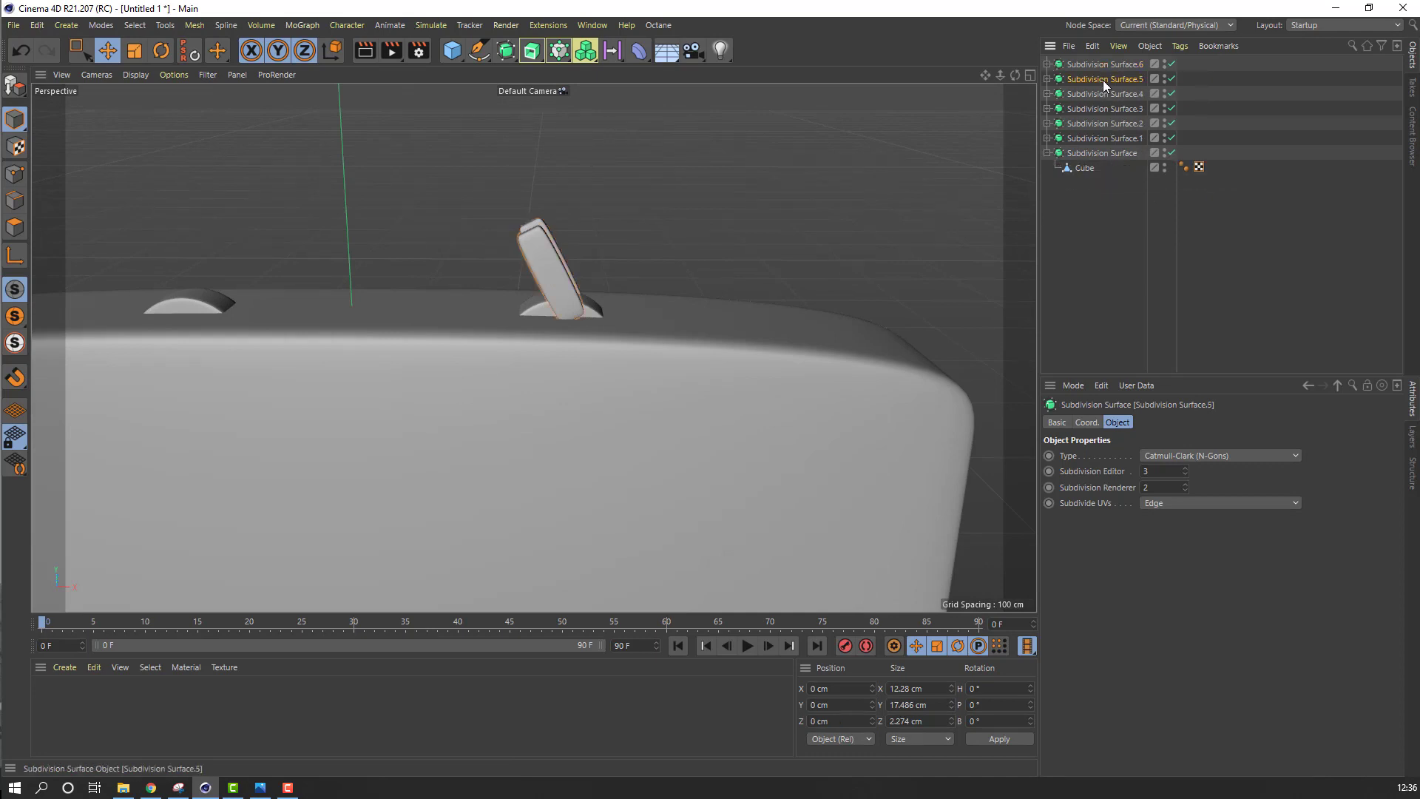
pyautogui.keyDown('ctrl'); pyautogui.click(1100, 64); pyautogui.keyUp('ctrl')
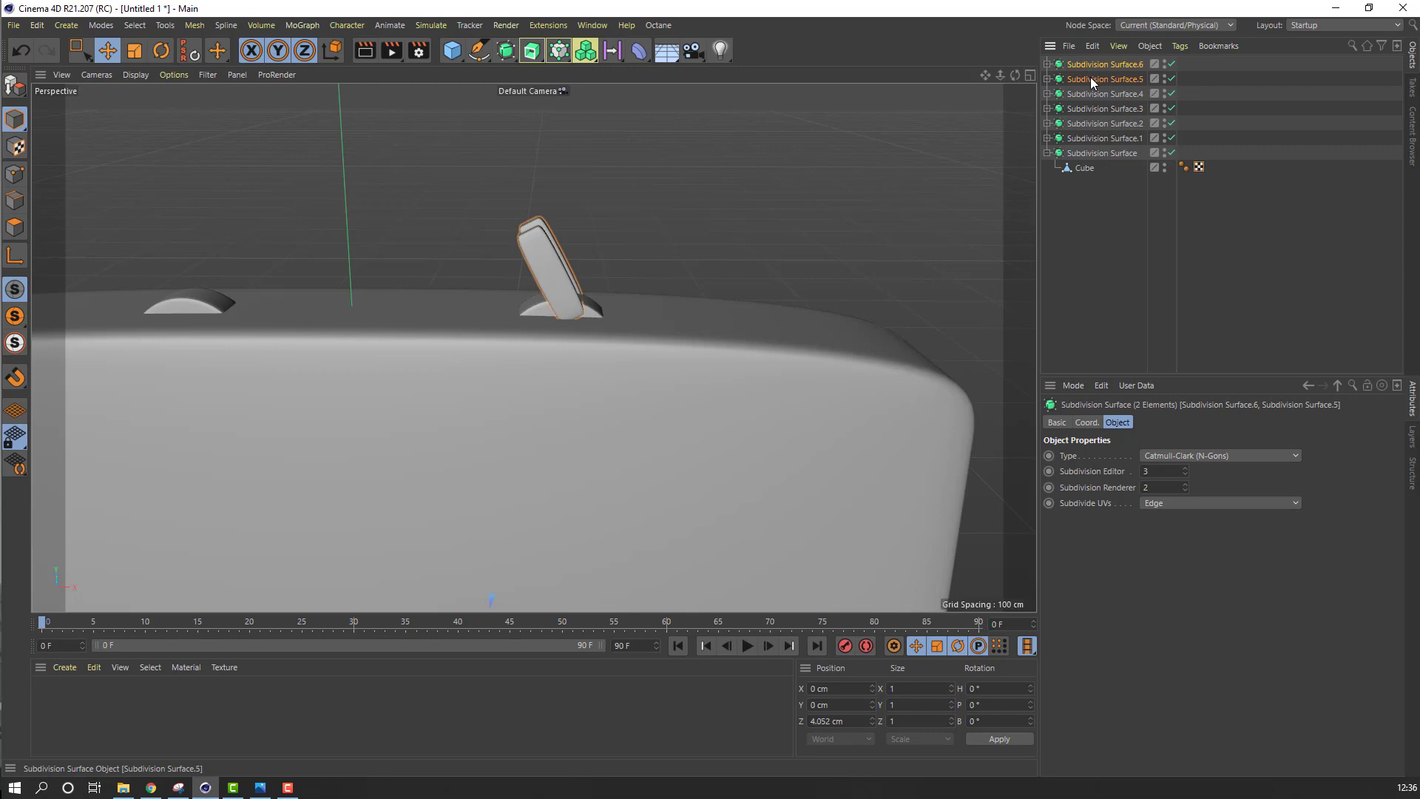
pyautogui.rightClick(1090, 78)
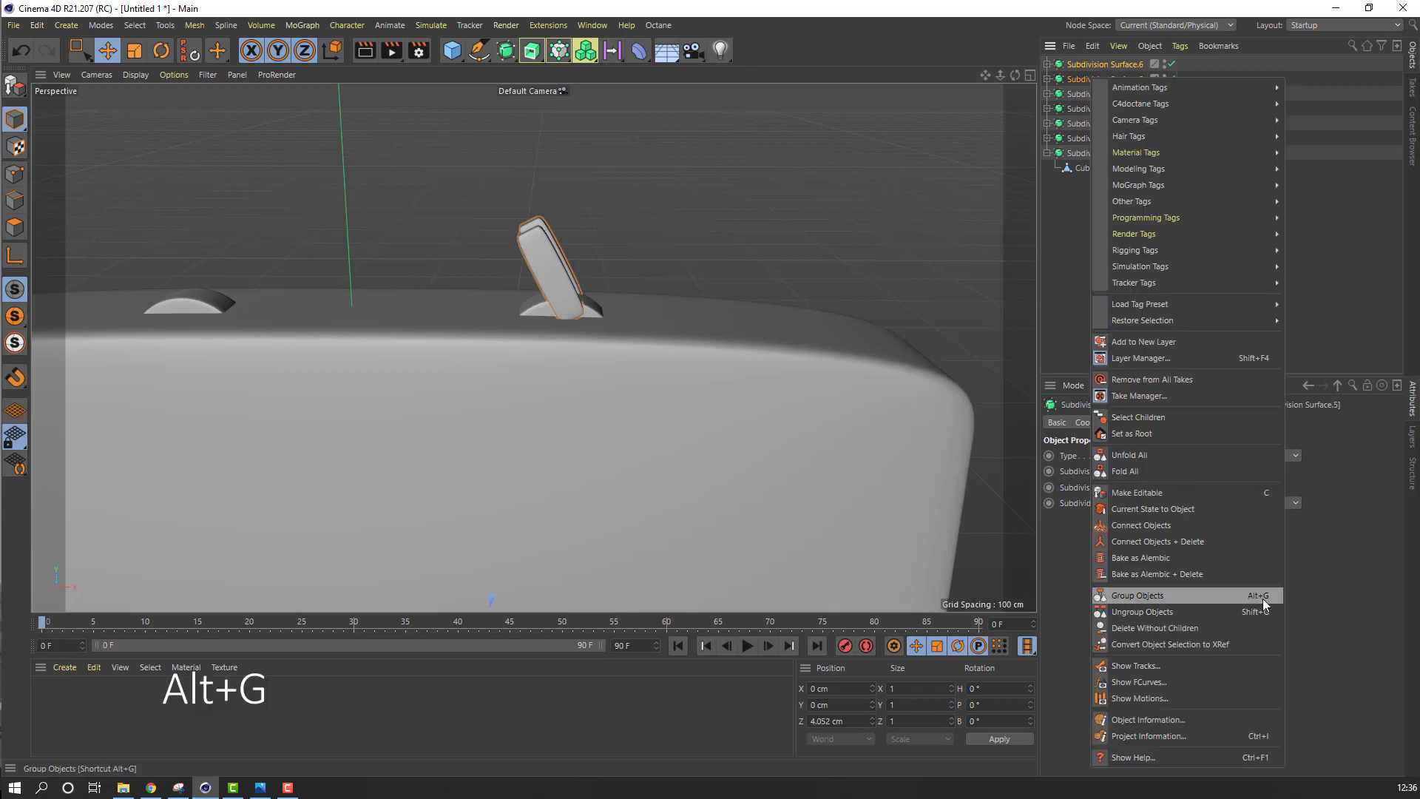
pyautogui.click(1155, 597)
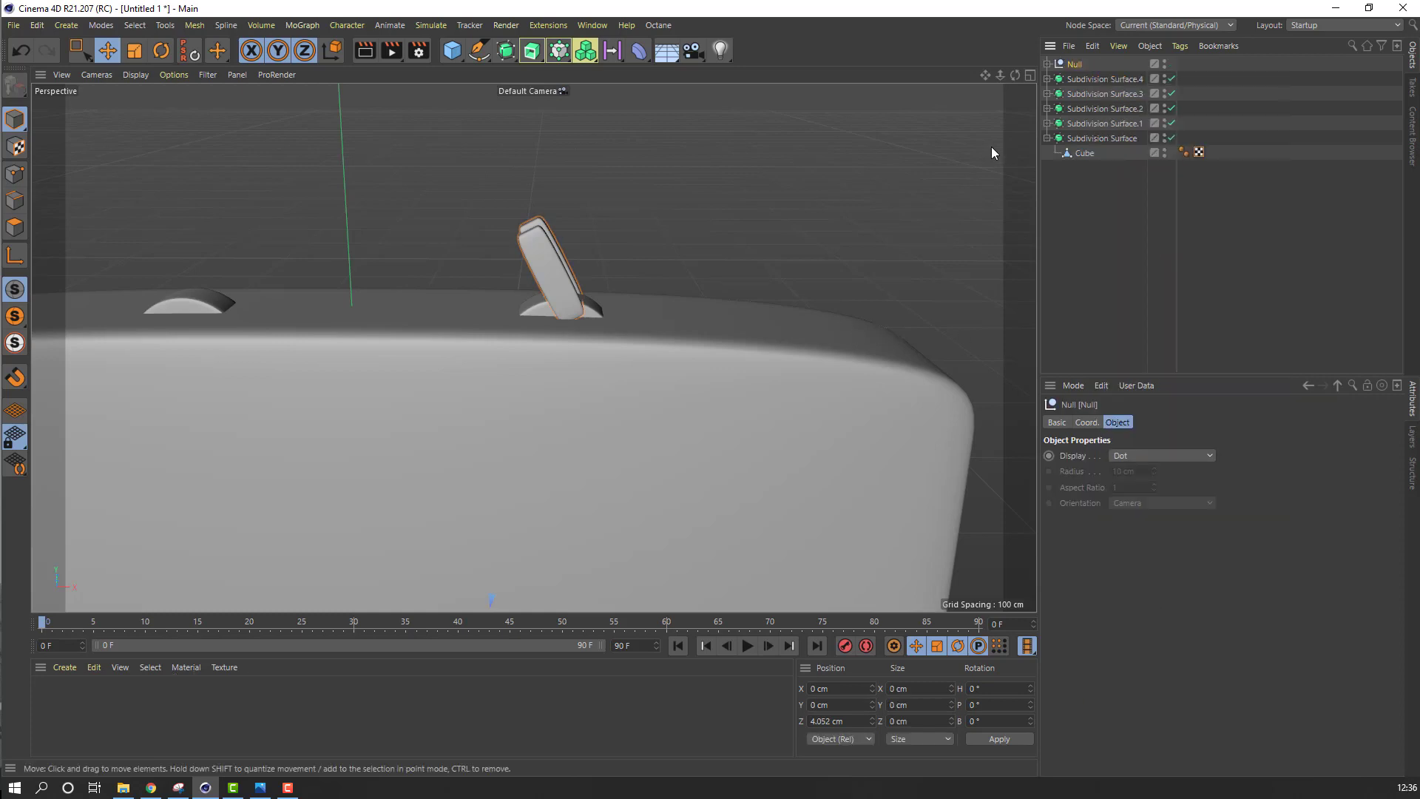
# Duplicate the strip Null onto the other half-disc at about X -68.56 cm
pyautogui.scroll(-10, 621, 303)
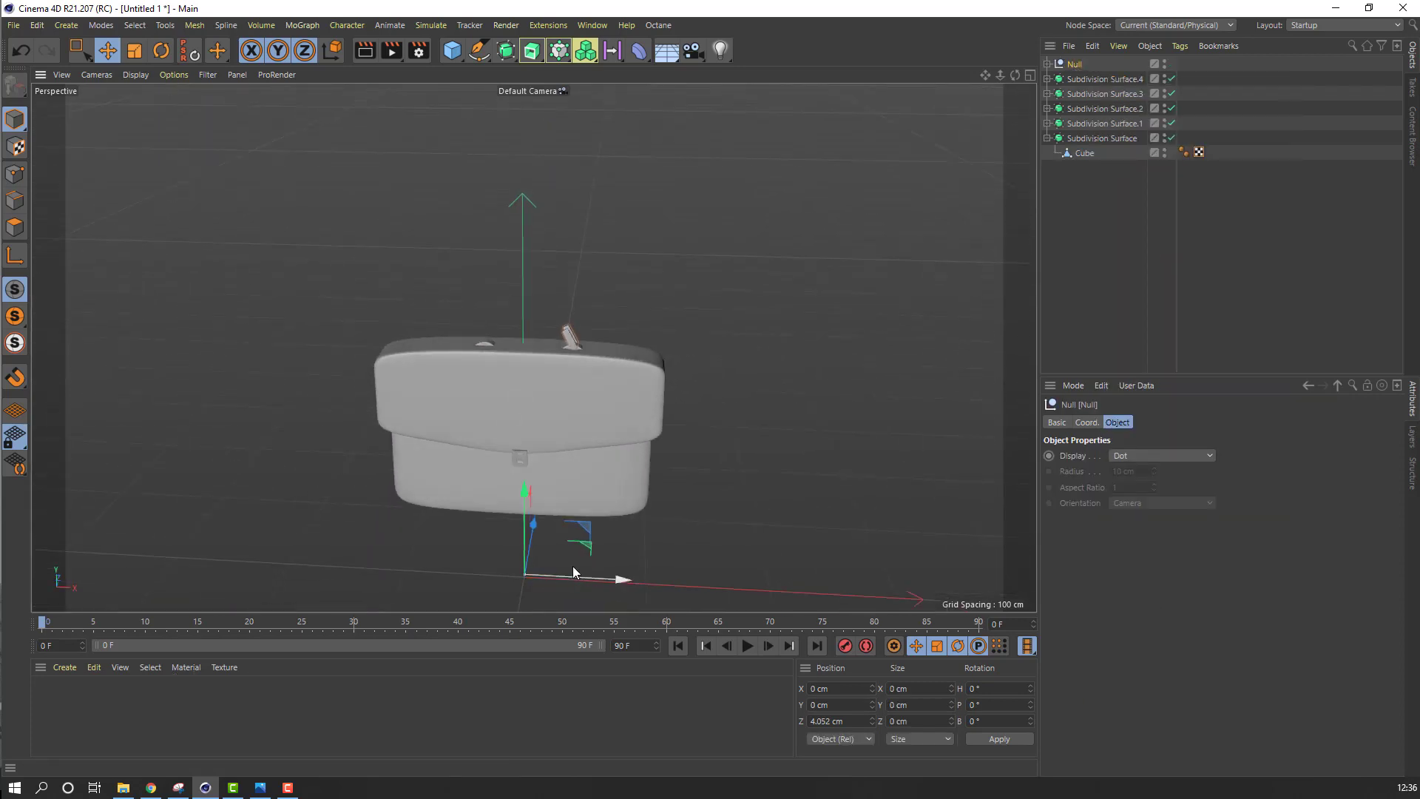
pyautogui.keyDown('ctrl'); pyautogui.moveTo(608, 582); pyautogui.dragTo(516, 577); pyautogui.keyUp('ctrl')
pyautogui.scroll(4, 451, 323)
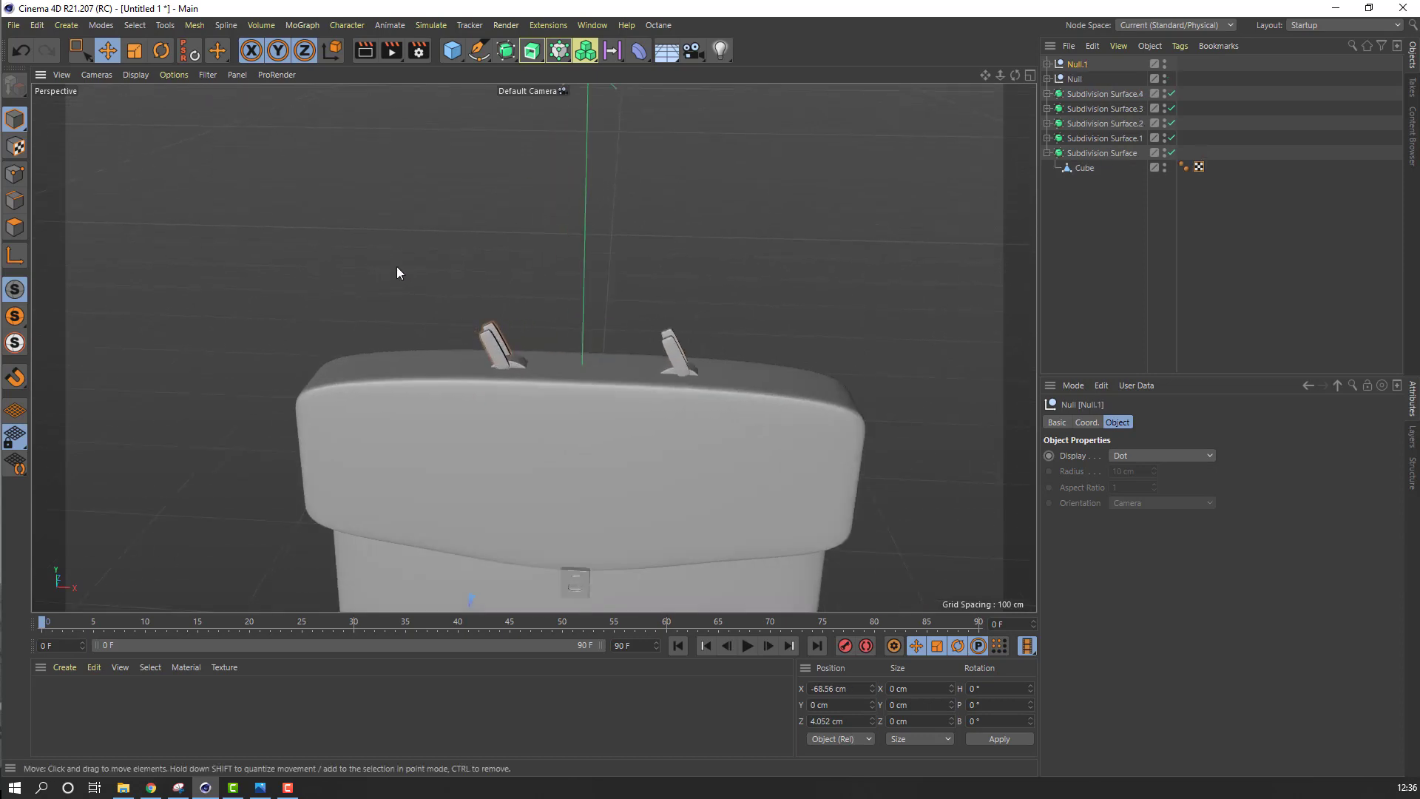
pyautogui.scroll(-2, 397, 267)
# Rotate the two strip Cubes in Null.1 to tilt the opposite way, to about B 123.018° and 125.087°
pyautogui.click(160, 50)
pyautogui.press('o')
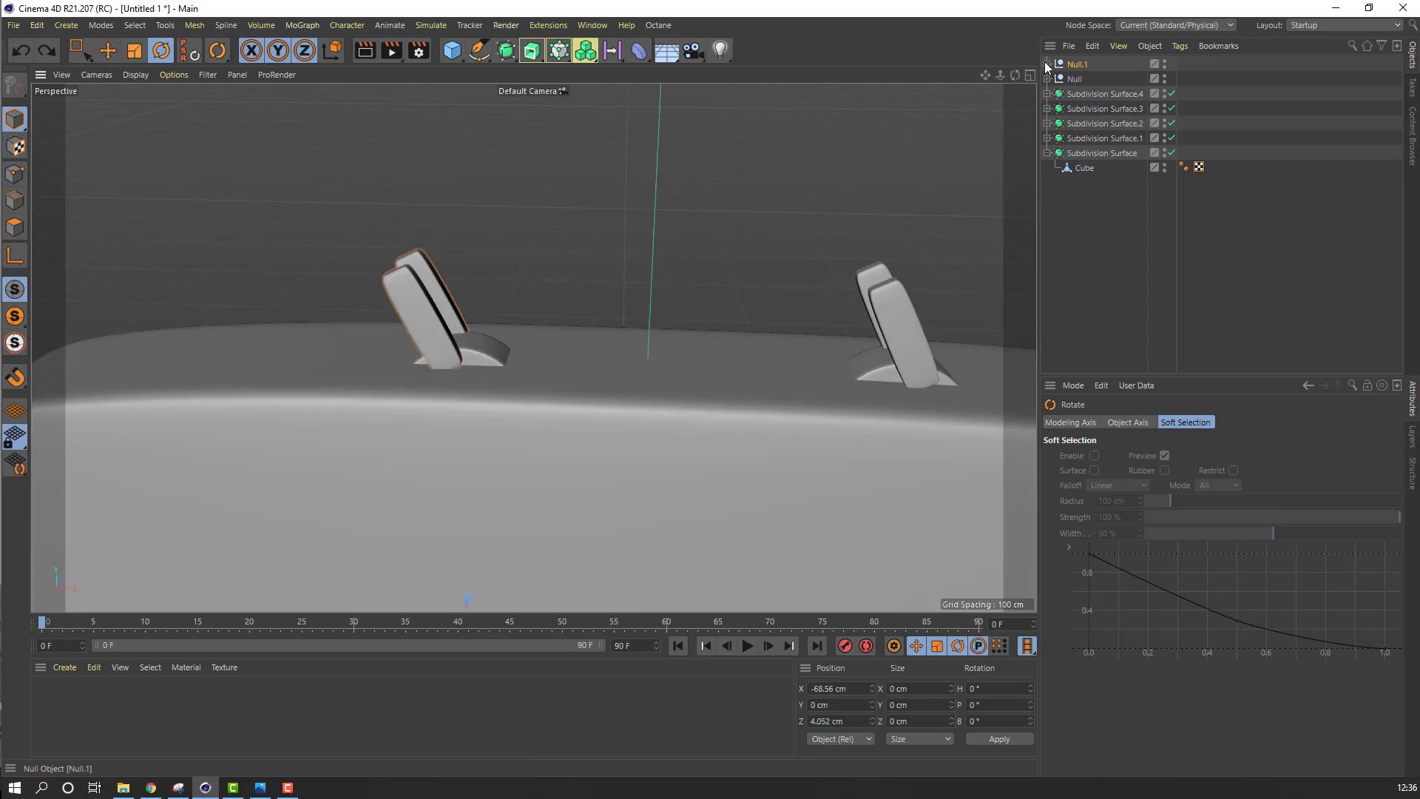
pyautogui.click(1047, 63)
pyautogui.click(1082, 80)
pyautogui.click(1056, 79)
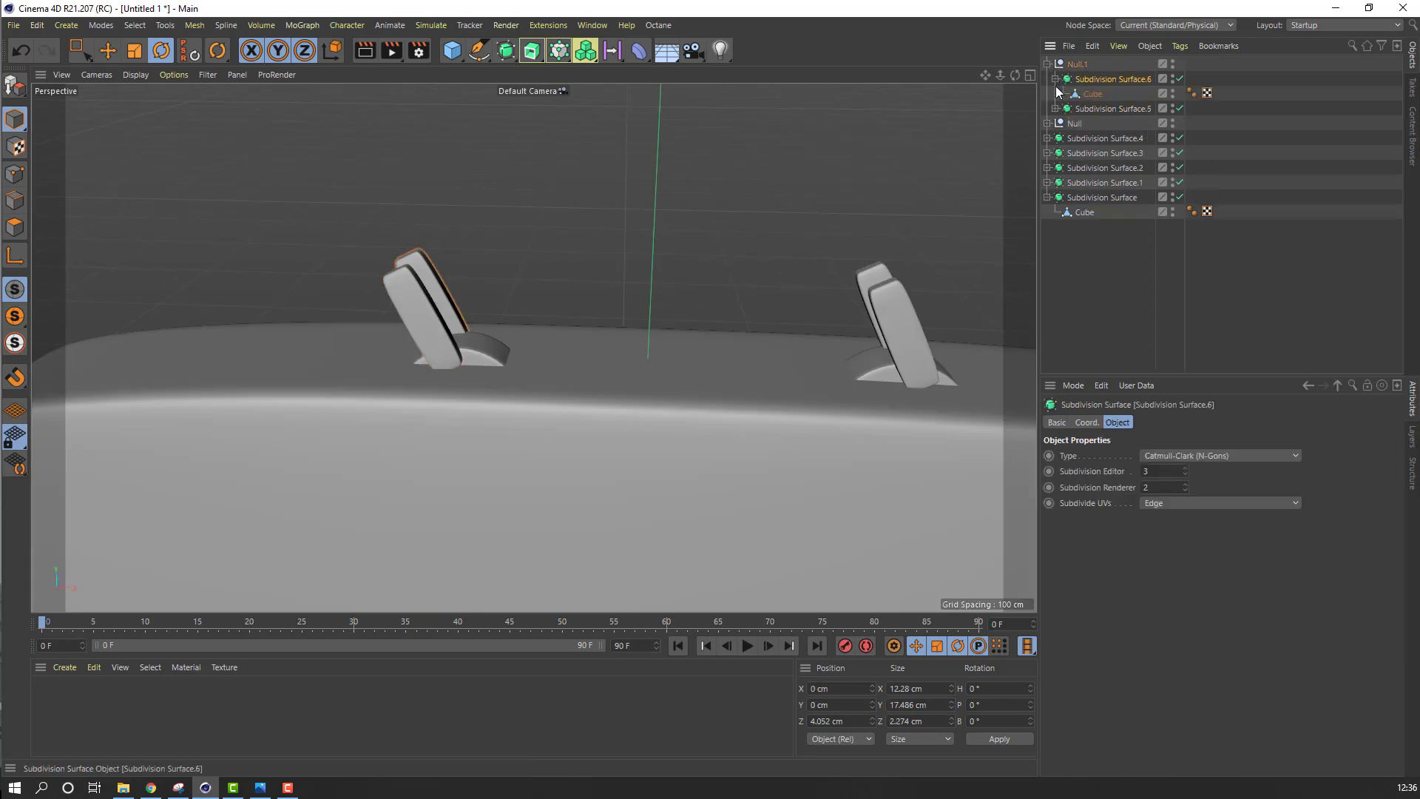
pyautogui.click(1055, 109)
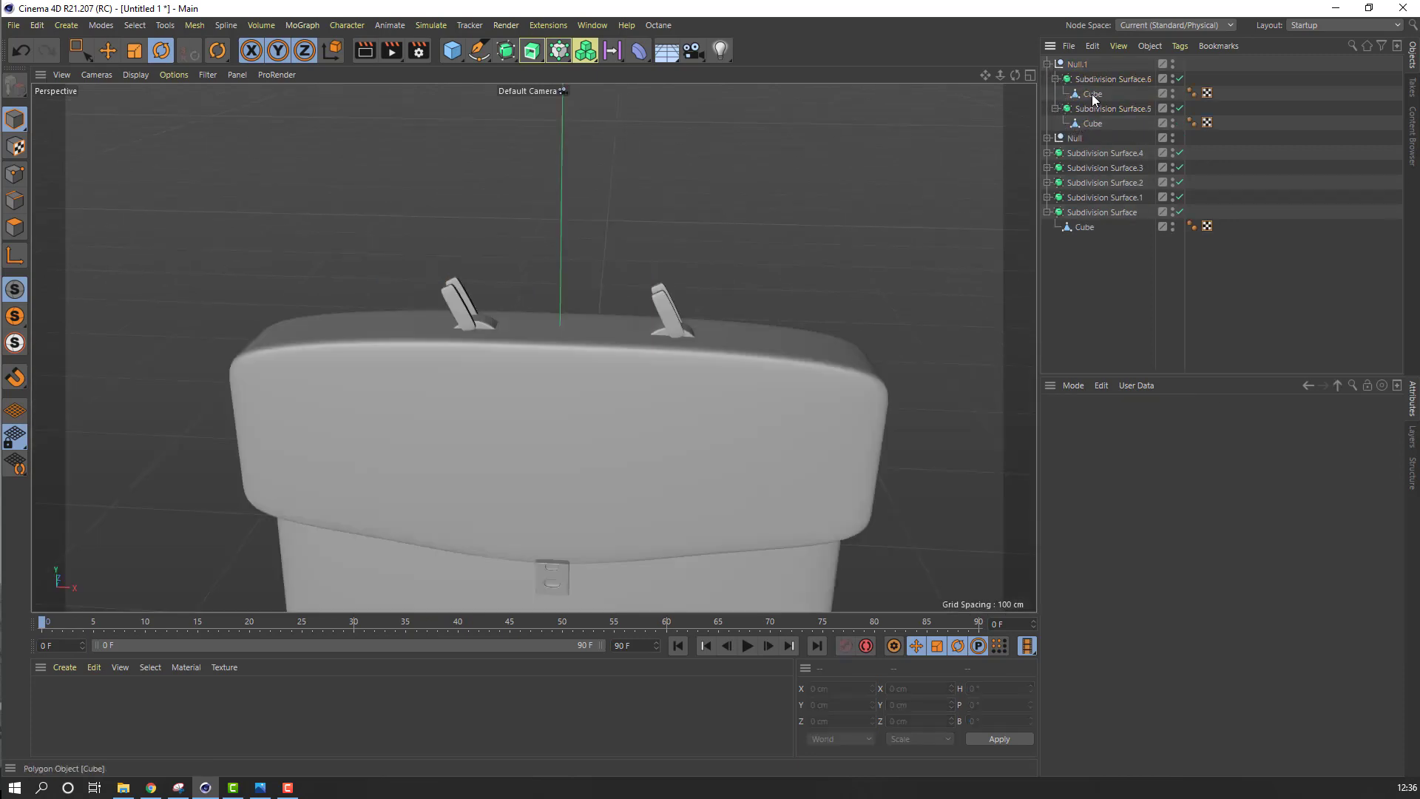
pyautogui.click(1093, 96)
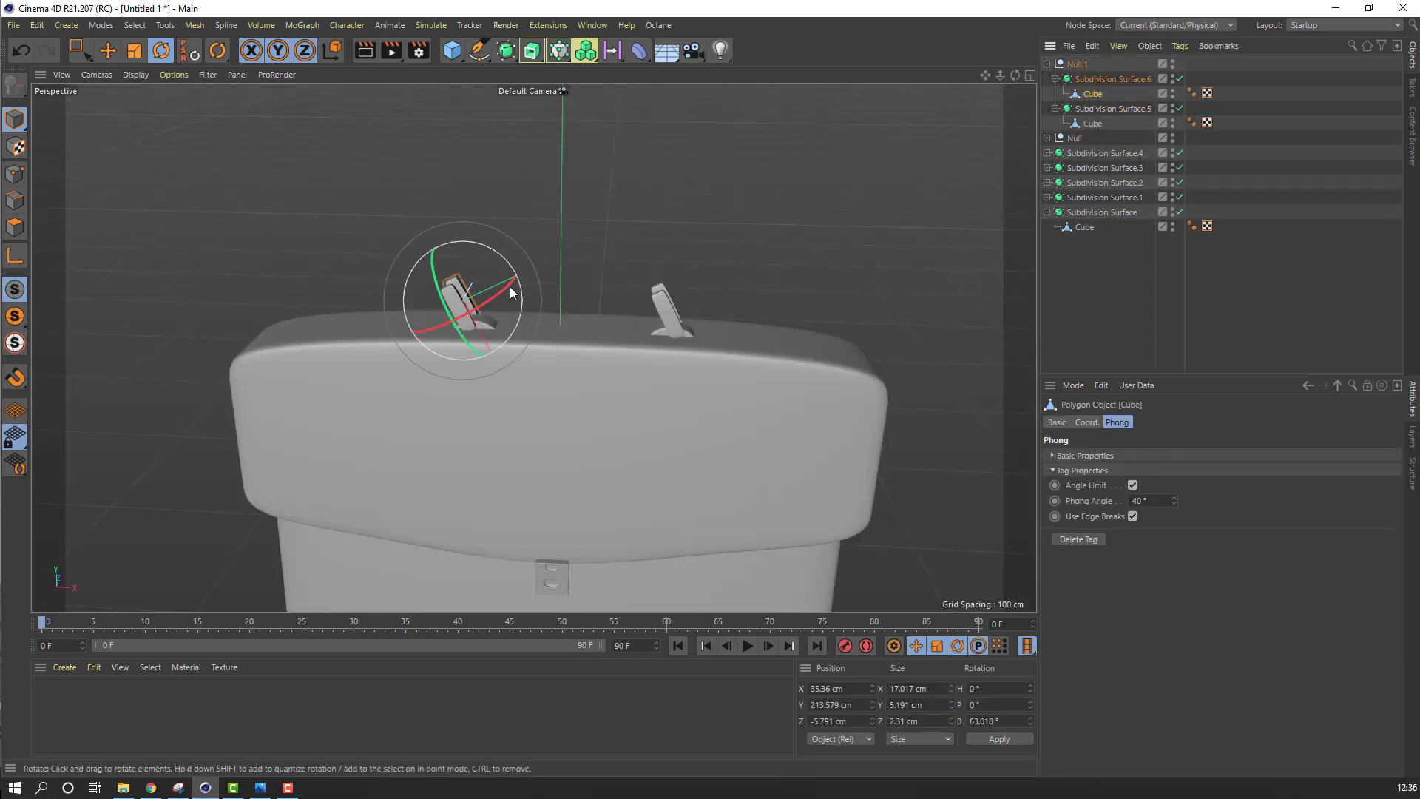
pyautogui.scroll(5, 481, 245)
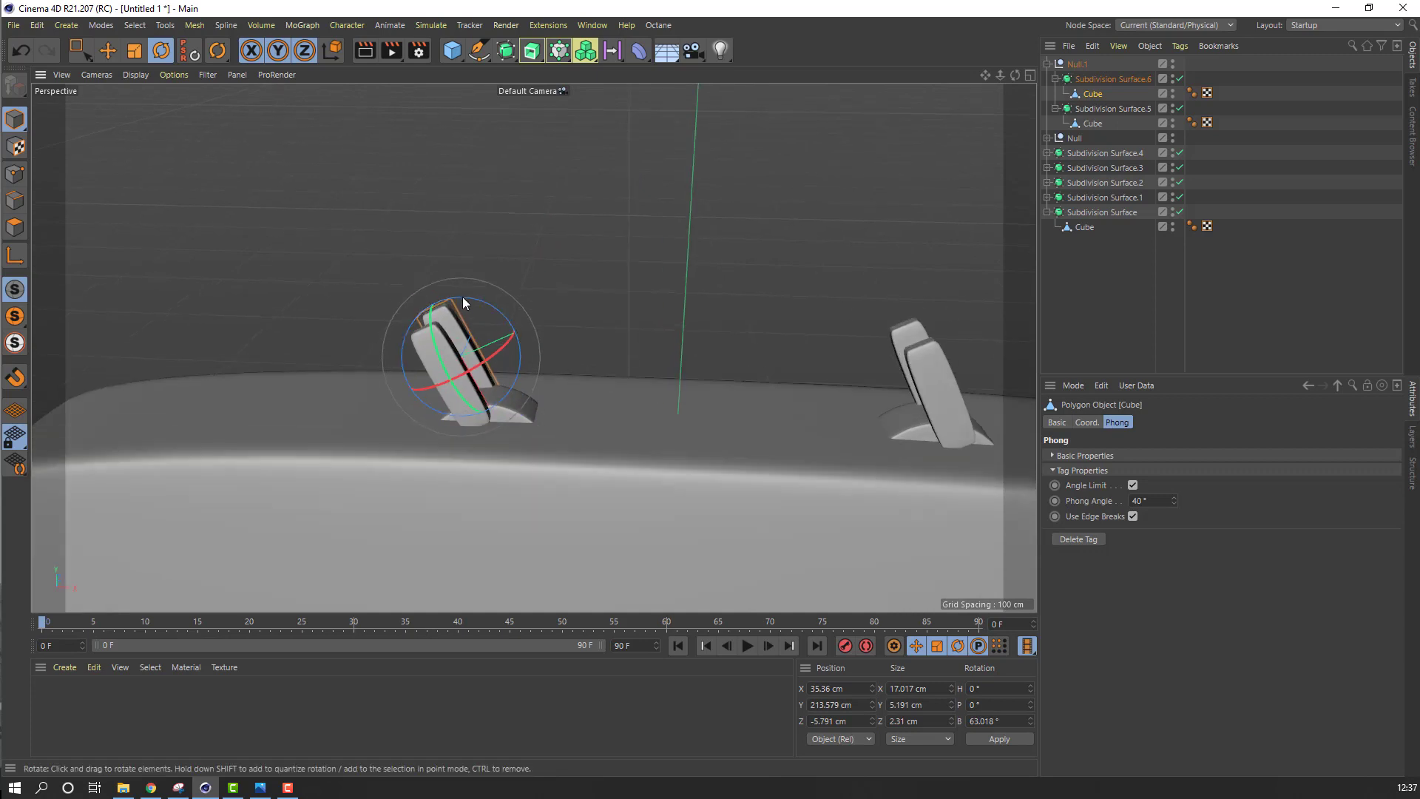
pyautogui.moveTo(463, 297); pyautogui.dragTo(617, 377)
pyautogui.click(1092, 123)
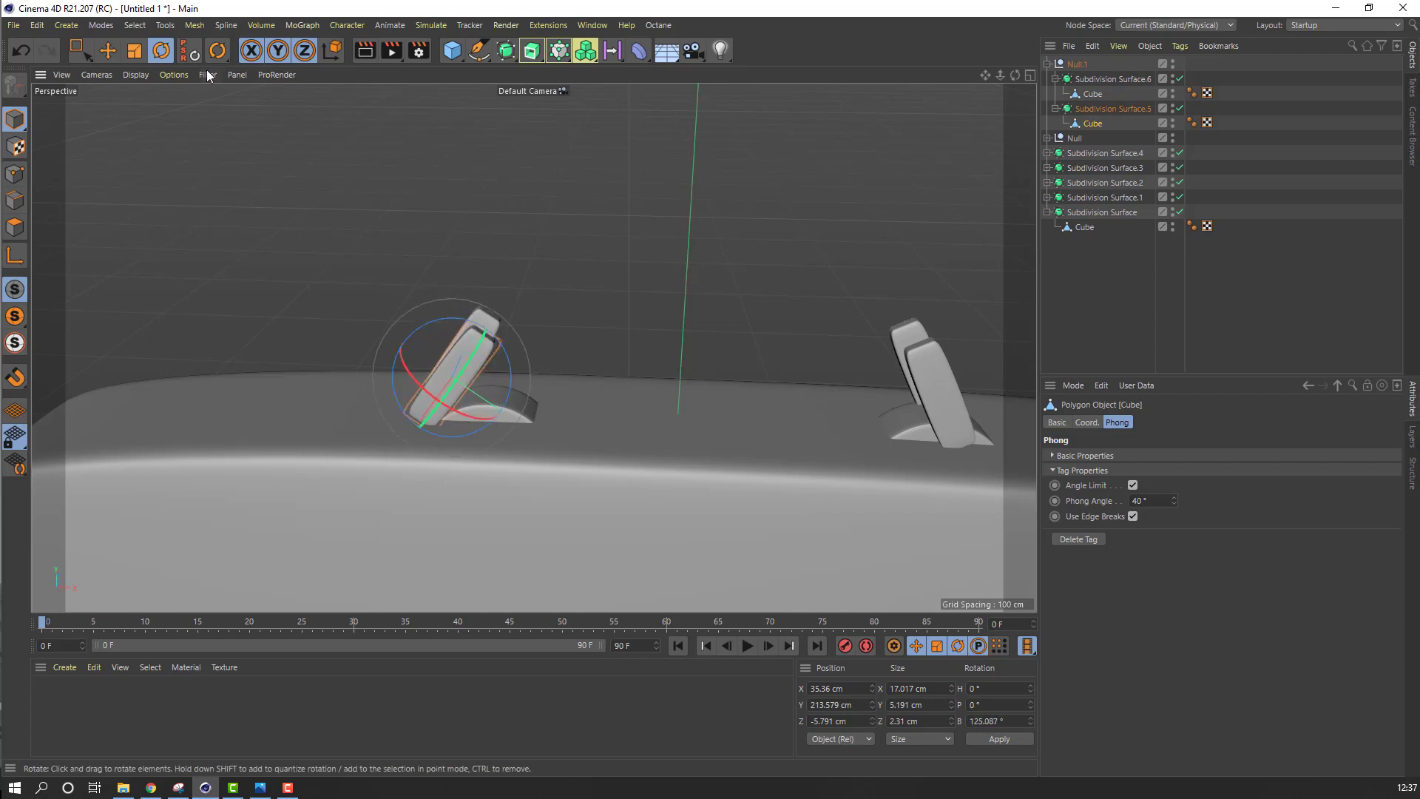
pyautogui.press('e')
pyautogui.keyDown('alt'); pyautogui.moveTo(414, 344); pyautogui.dragTo(449, 346); pyautogui.keyUp('alt')
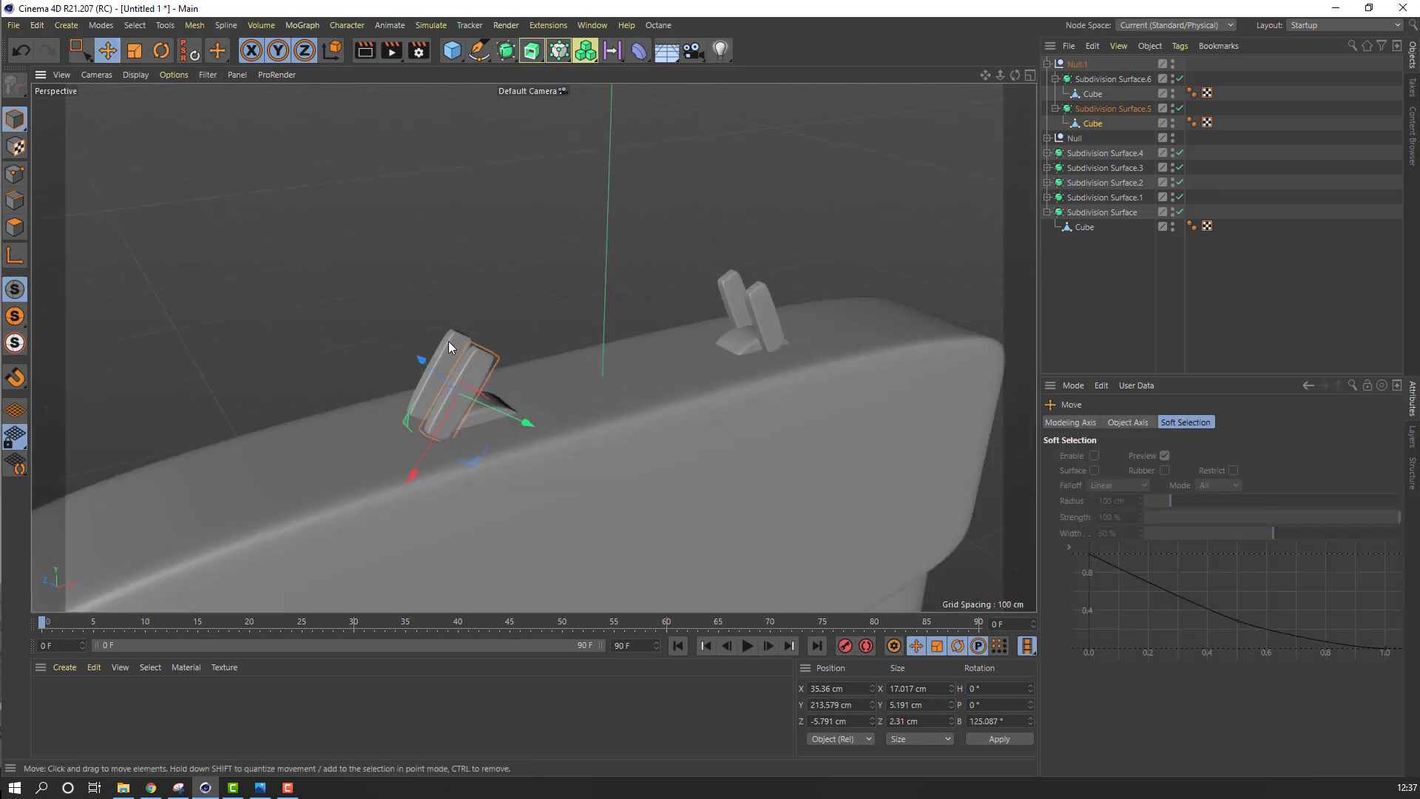
pyautogui.click(1092, 94)
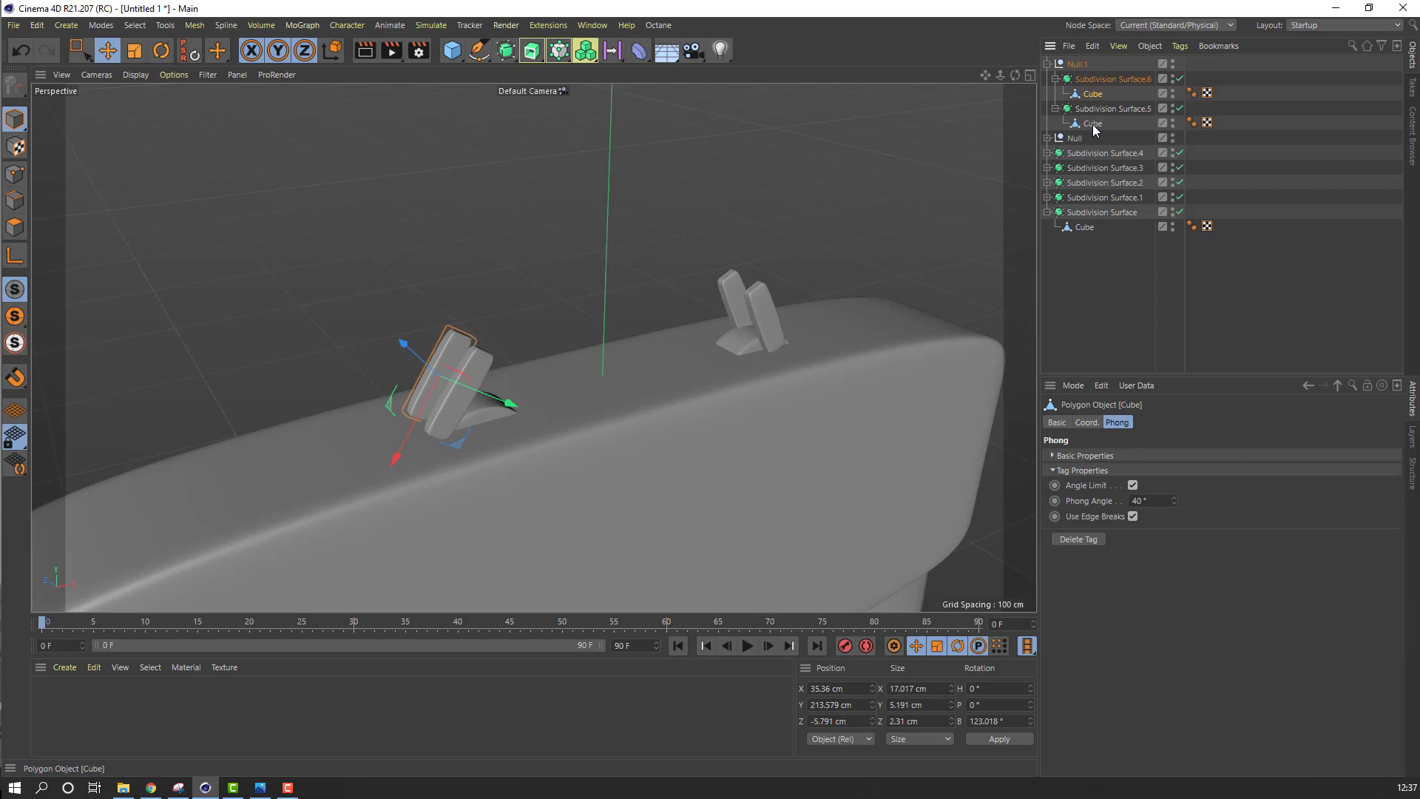
pyautogui.keyDown('shift'); pyautogui.click(1093, 123); pyautogui.keyUp('shift')
pyautogui.keyDown('alt'); pyautogui.moveTo(459, 406); pyautogui.dragTo(503, 380); pyautogui.keyUp('alt')
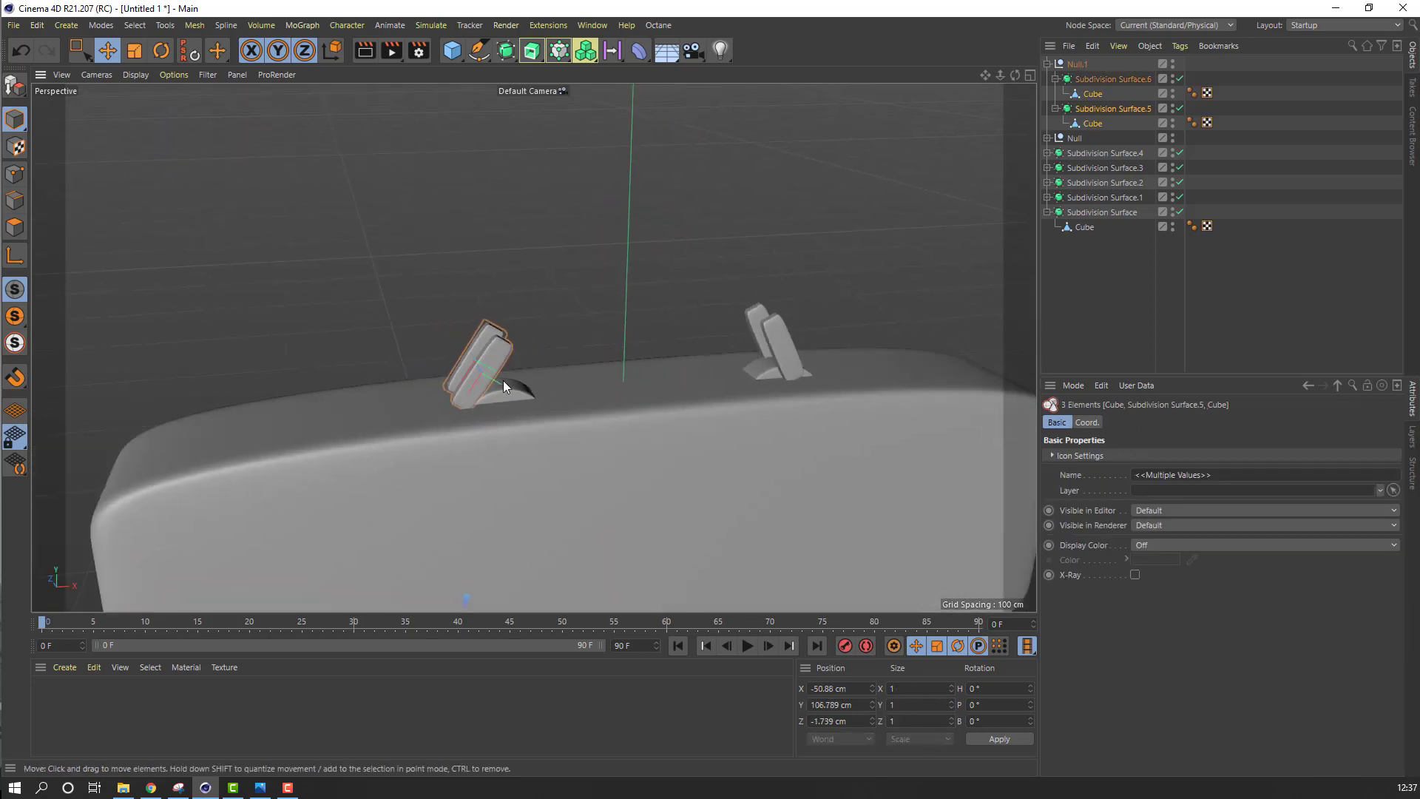
pyautogui.scroll(-5, 510, 444)
pyautogui.keyDown('alt'); pyautogui.moveTo(528, 463); pyautogui.dragTo(491, 348, button='middle'); pyautogui.keyUp('alt')
pyautogui.scroll(-2, 491, 349)
pyautogui.click(478, 242)
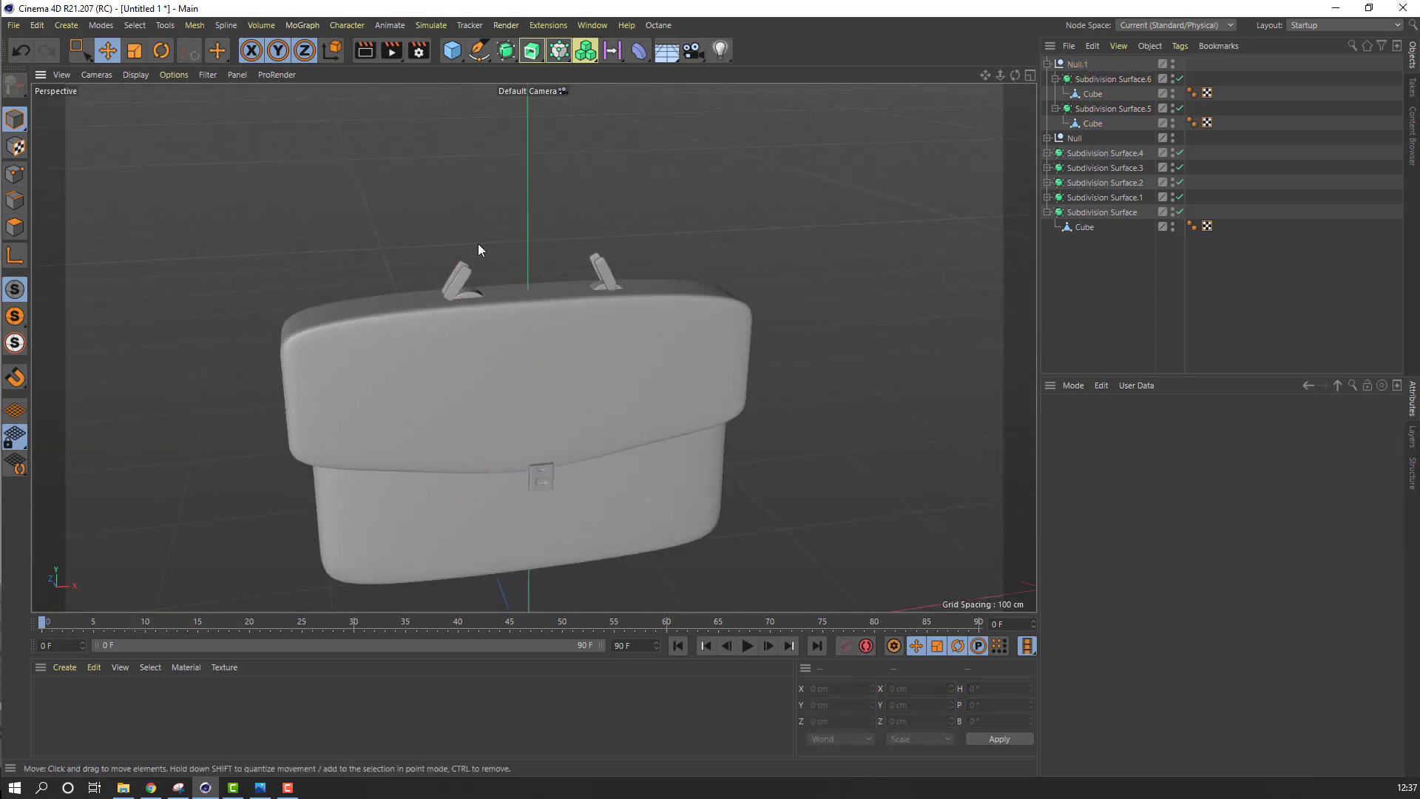
# Move the Cube in Null.1's Subdivision Surface.5 onto its half-disc, at about X 43.116 cm and Y 212.487 cm
pyautogui.scroll(8, 470, 311)
pyautogui.click(477, 256)
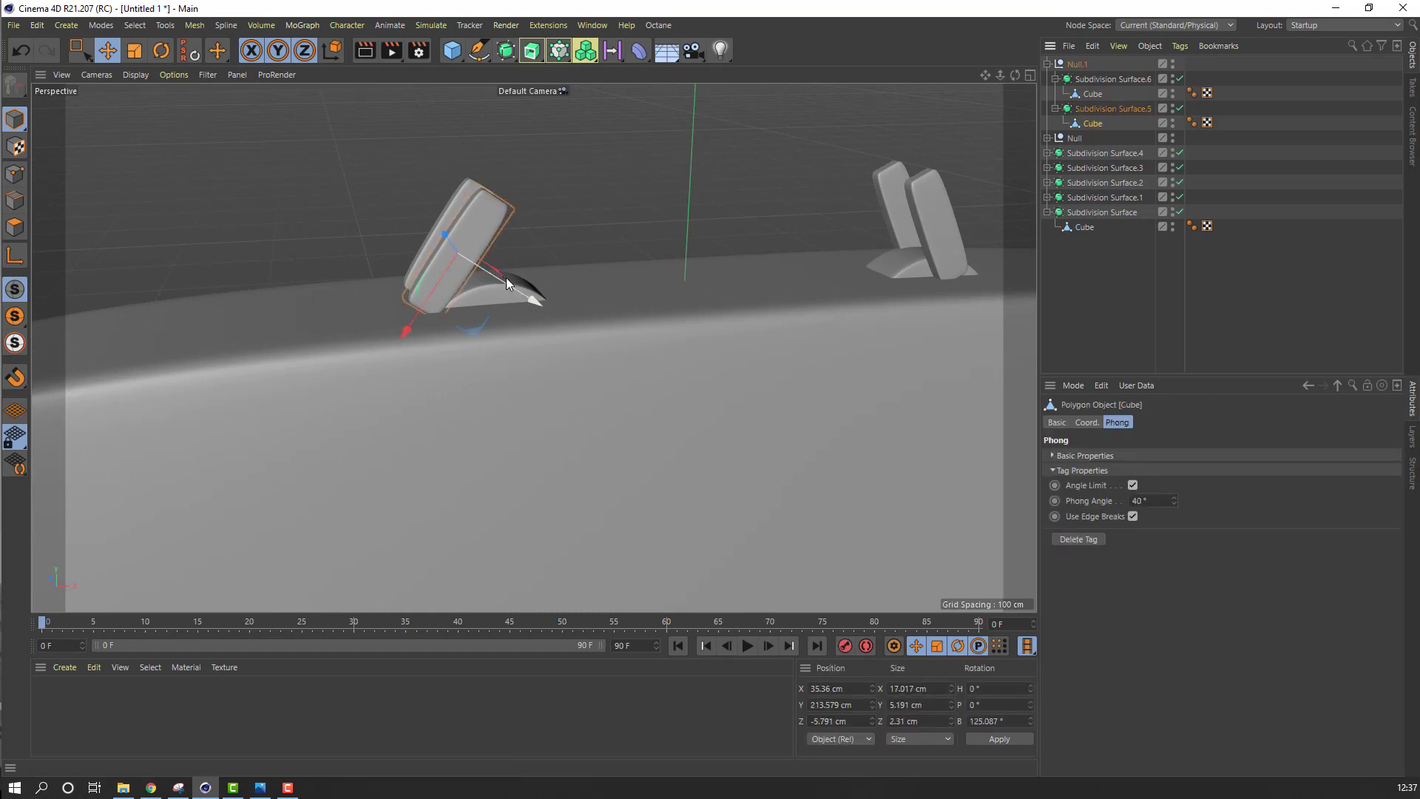
pyautogui.moveTo(506, 278); pyautogui.dragTo(570, 295)
pyautogui.hotkey('ctrl', 'z')
pyautogui.scroll(-2, 573, 252)
pyautogui.scroll(3, 442, 289)
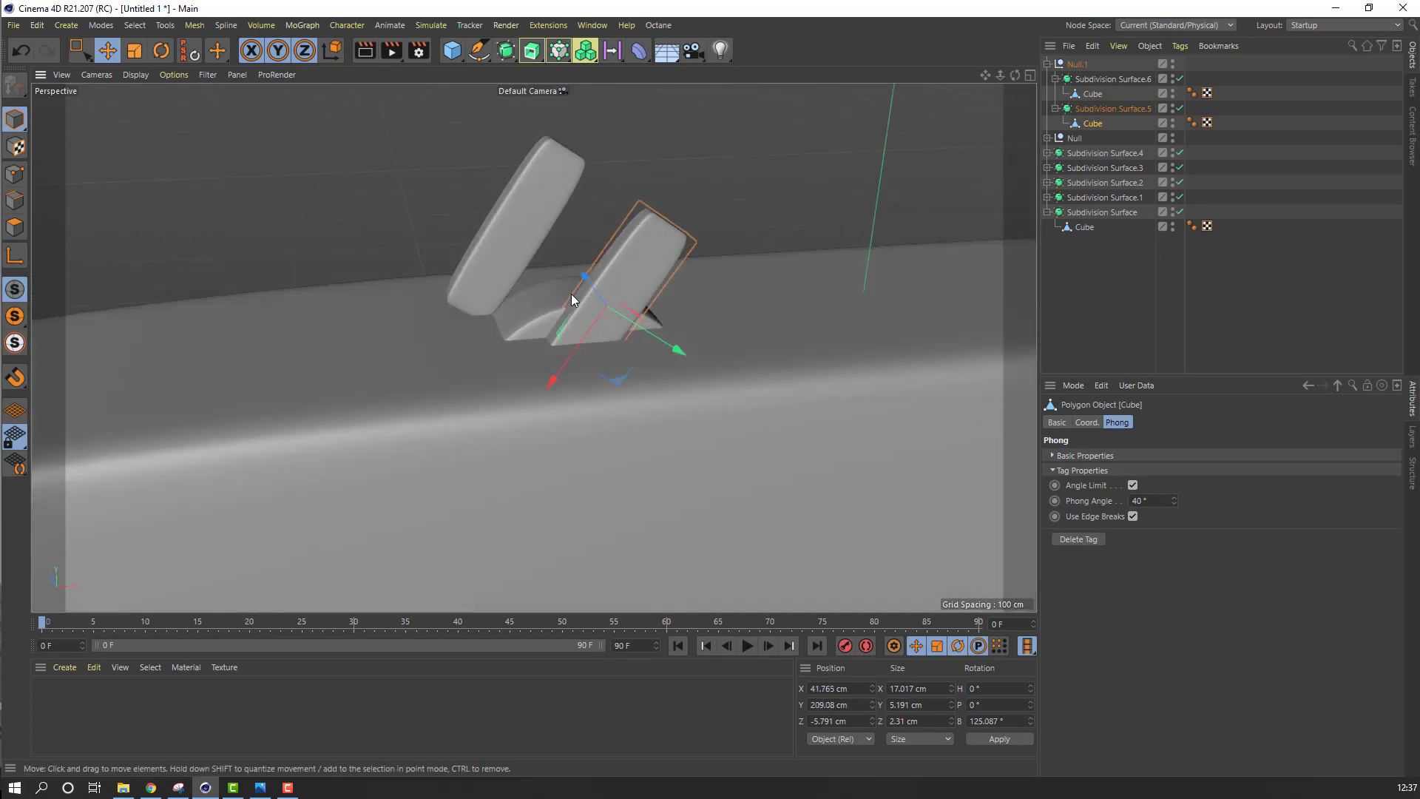
pyautogui.moveTo(571, 349); pyautogui.dragTo(590, 304)
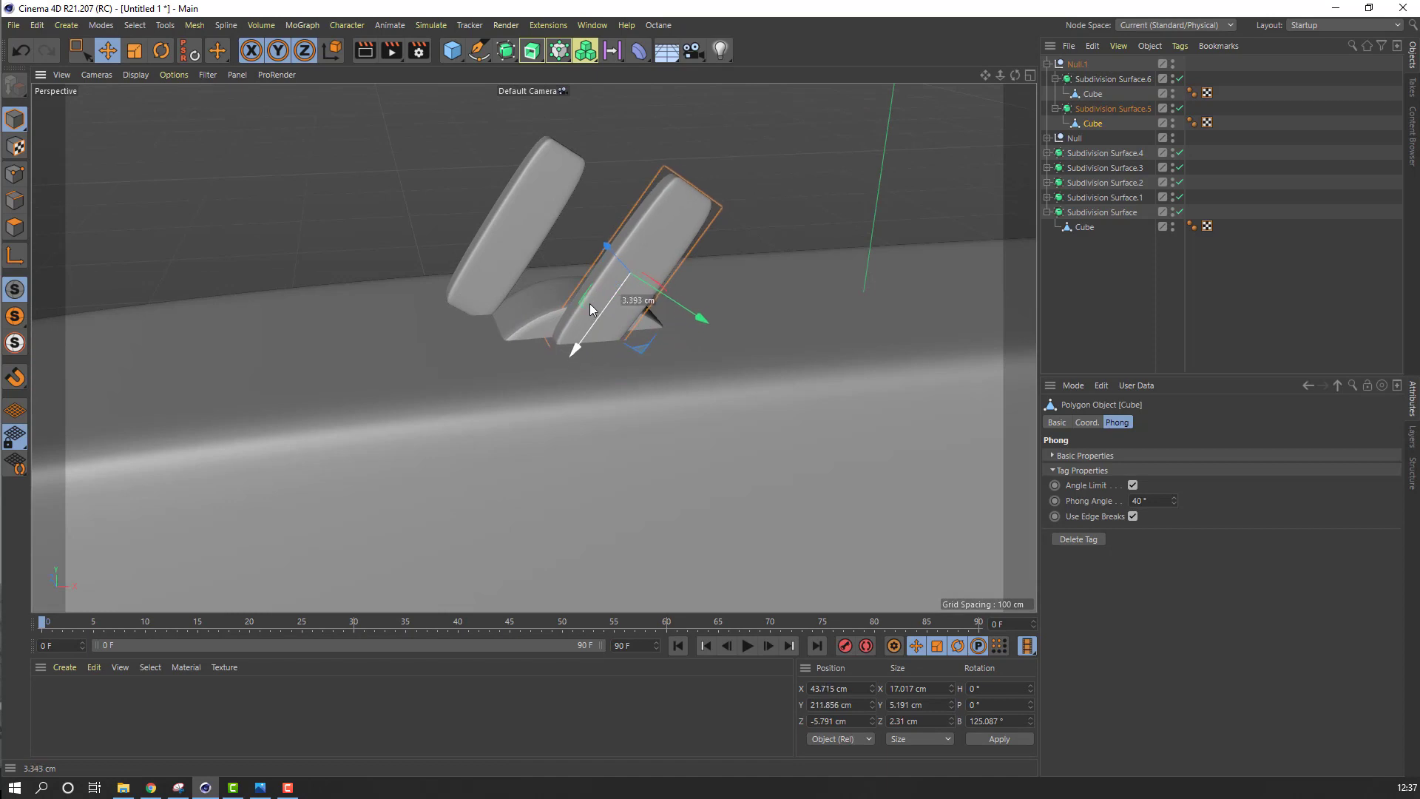
pyautogui.moveTo(689, 308); pyautogui.dragTo(668, 305)
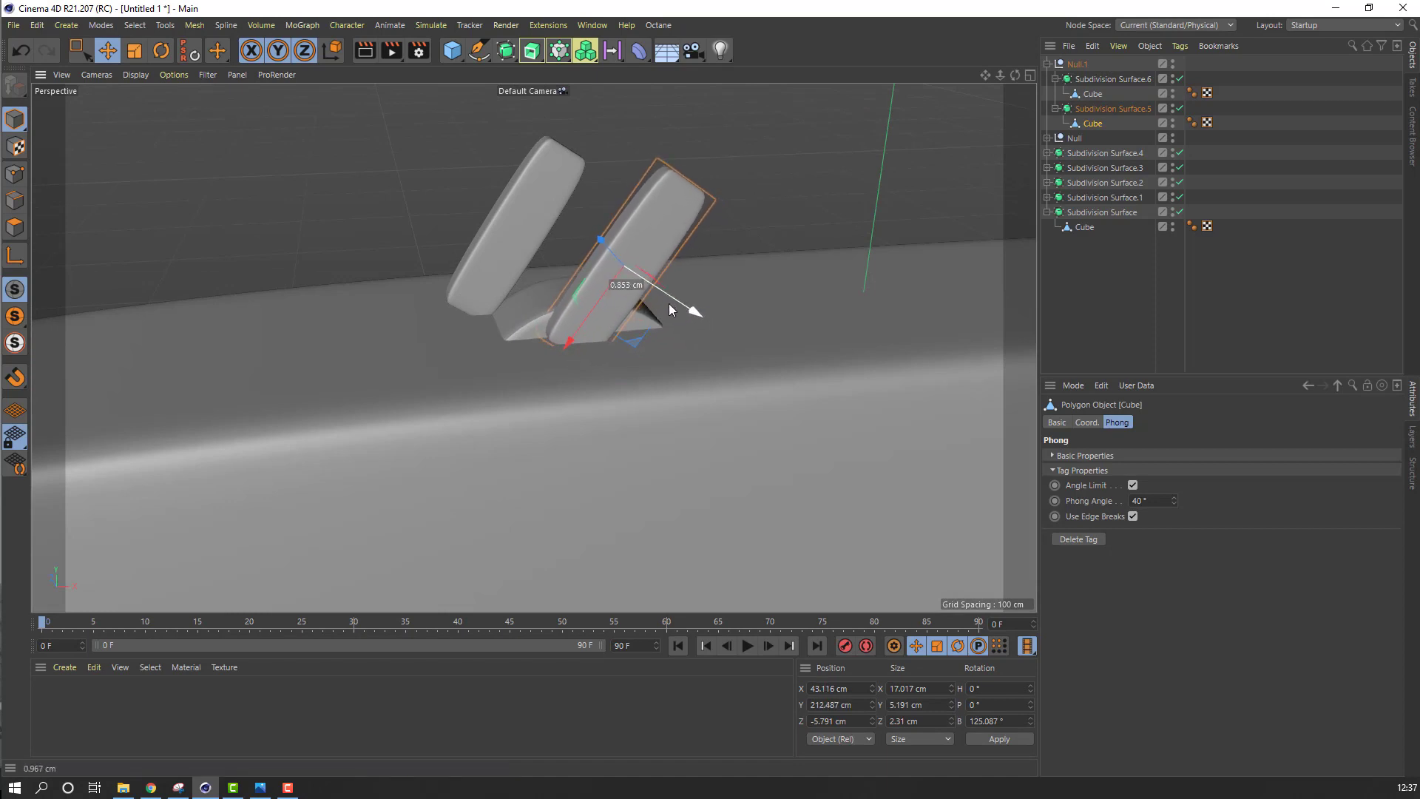
# Shift the Cube in Null.1's Subdivision Surface.6 along its local Y axis onto the half-disc, and deselect it
pyautogui.click(531, 229)
pyautogui.click(1092, 94)
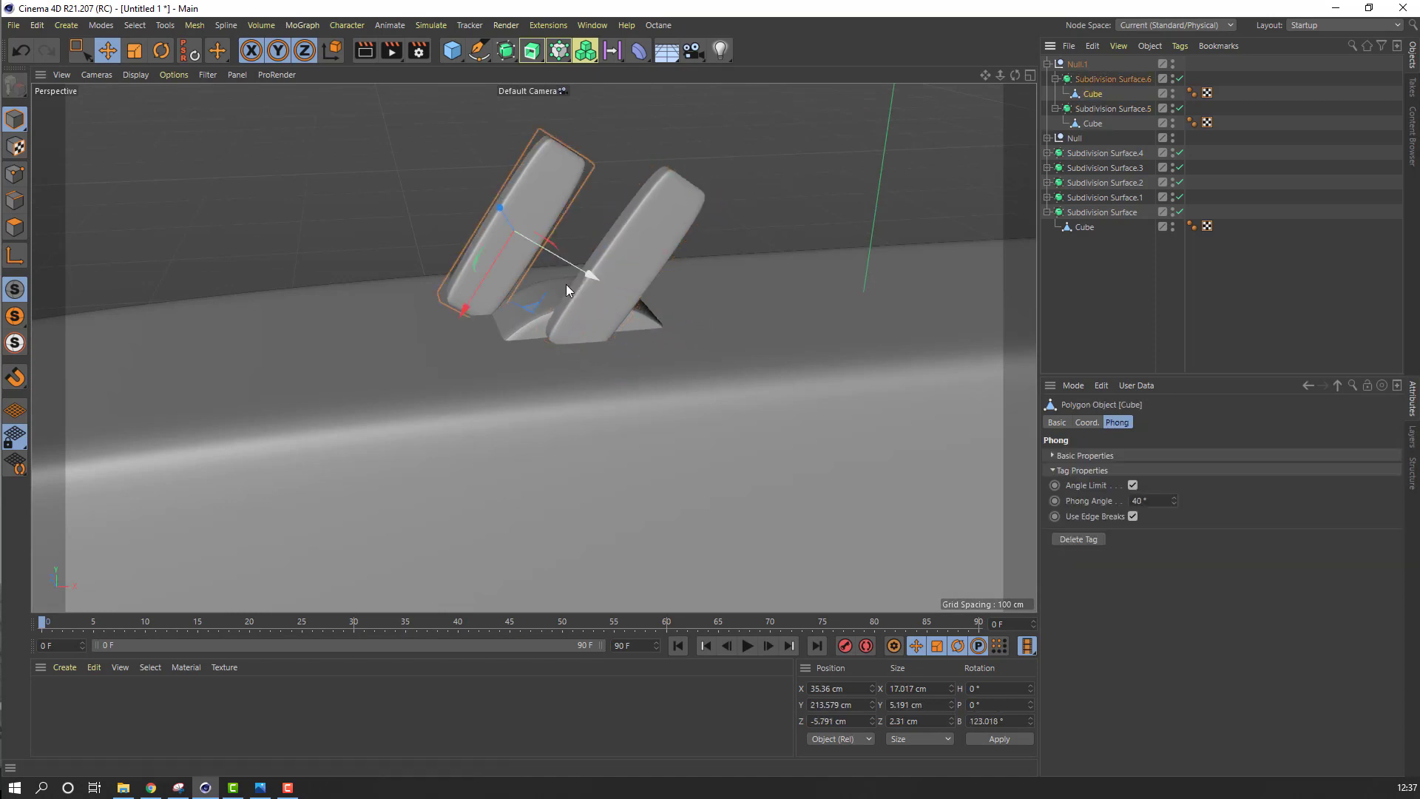
pyautogui.moveTo(561, 260)
pyautogui.mouseDown()
pyautogui.moveTo(628, 263)
pyautogui.moveTo(566, 297)
pyautogui.moveTo(576, 276)
pyautogui.mouseUp()
pyautogui.scroll(-3, 689, 308)
pyautogui.keyDown('alt'); pyautogui.moveTo(688, 306); pyautogui.dragTo(584, 309); pyautogui.keyUp('alt')
pyautogui.click(633, 222)
pyautogui.scroll(-5, 403, 398)
pyautogui.keyDown('alt'); pyautogui.moveTo(331, 481); pyautogui.dragTo(340, 413, button='middle'); pyautogui.keyUp('alt')
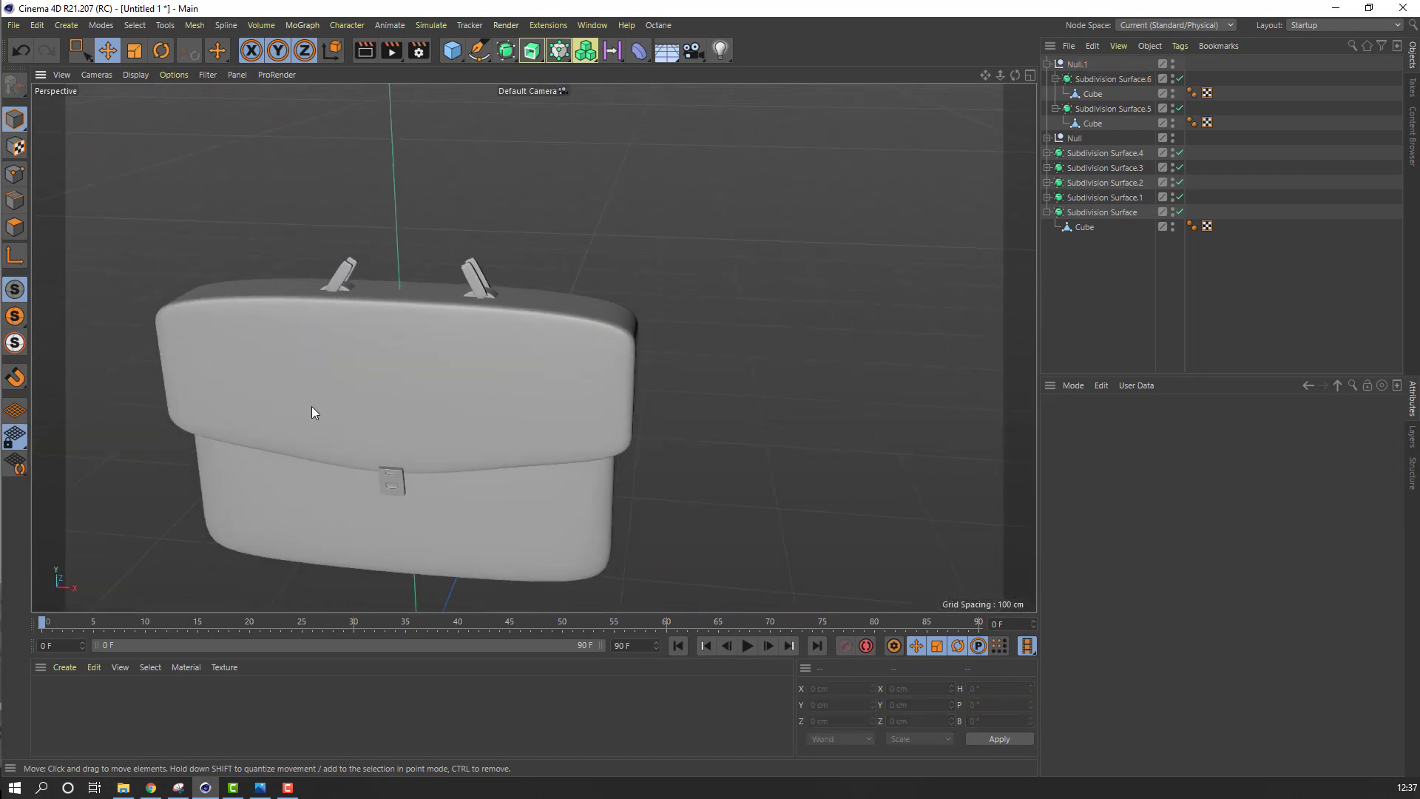
pyautogui.scroll(5, 357, 383)
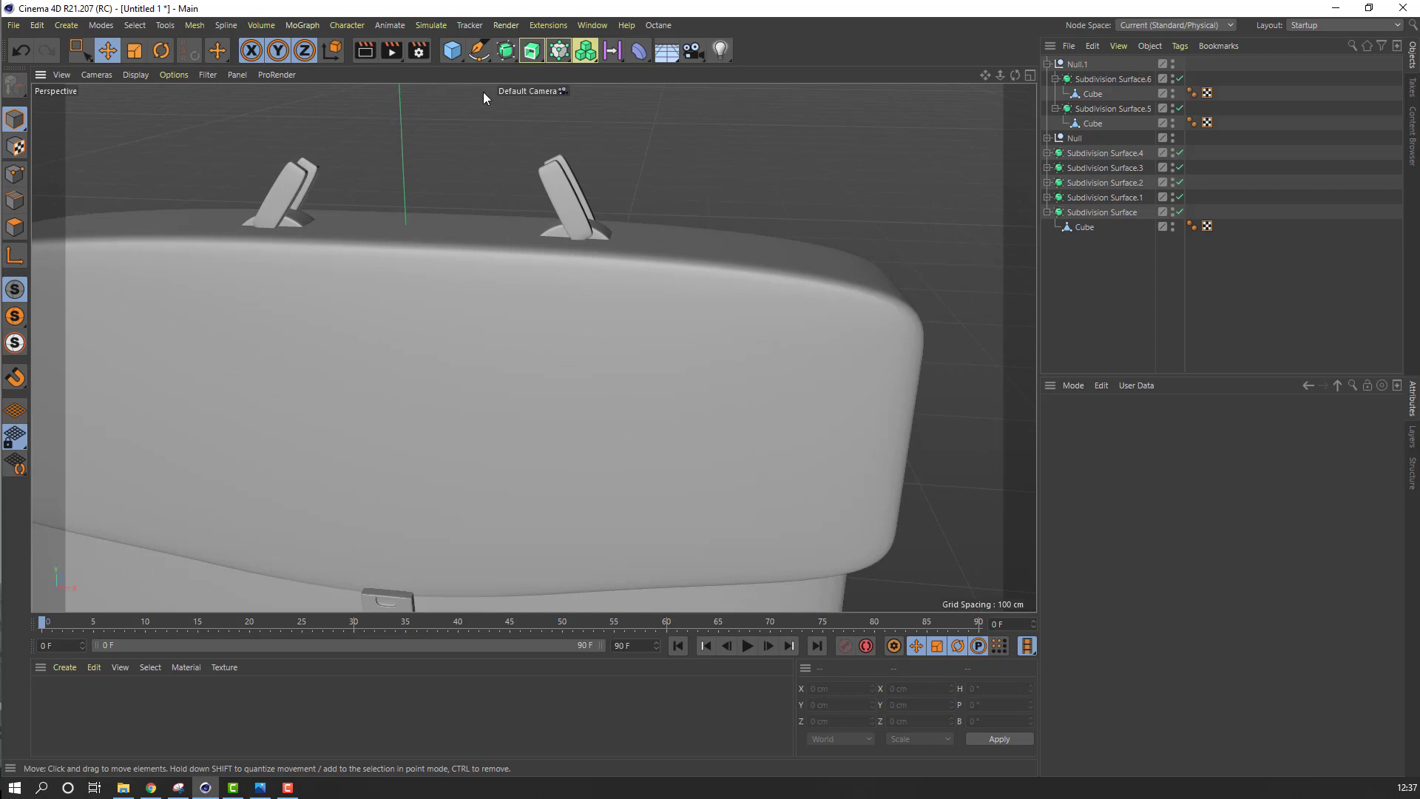
# Add a Cube above the bag at about Y 219.153 cm, flattened to about 10.347 cm high and 31.671 cm deep
pyautogui.moveTo(451, 50); pyautogui.dragTo(568, 77)
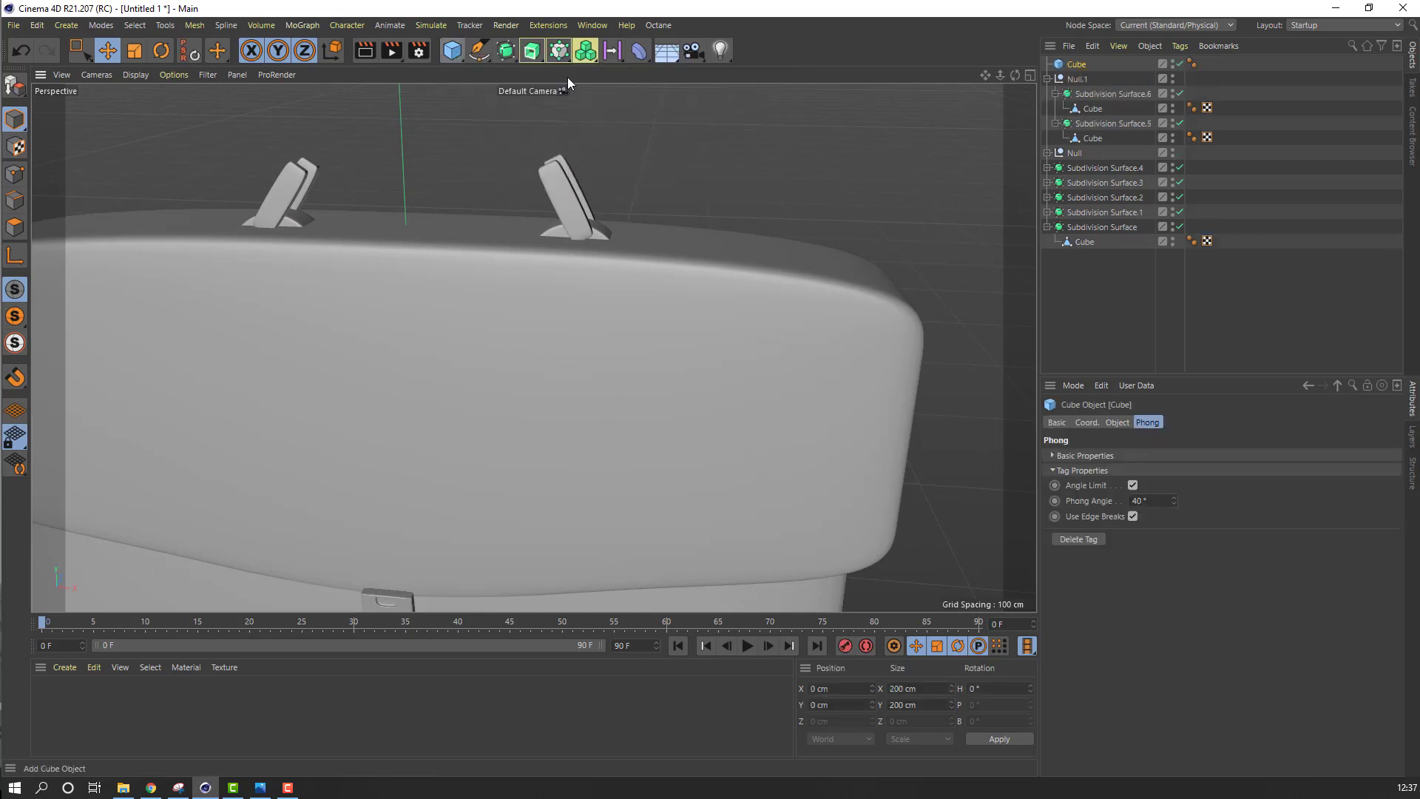
pyautogui.scroll(-5, 471, 289)
pyautogui.moveTo(443, 534); pyautogui.dragTo(466, 362)
pyautogui.moveTo(570, 264); pyautogui.dragTo(488, 324)
pyautogui.moveTo(473, 264); pyautogui.dragTo(472, 177)
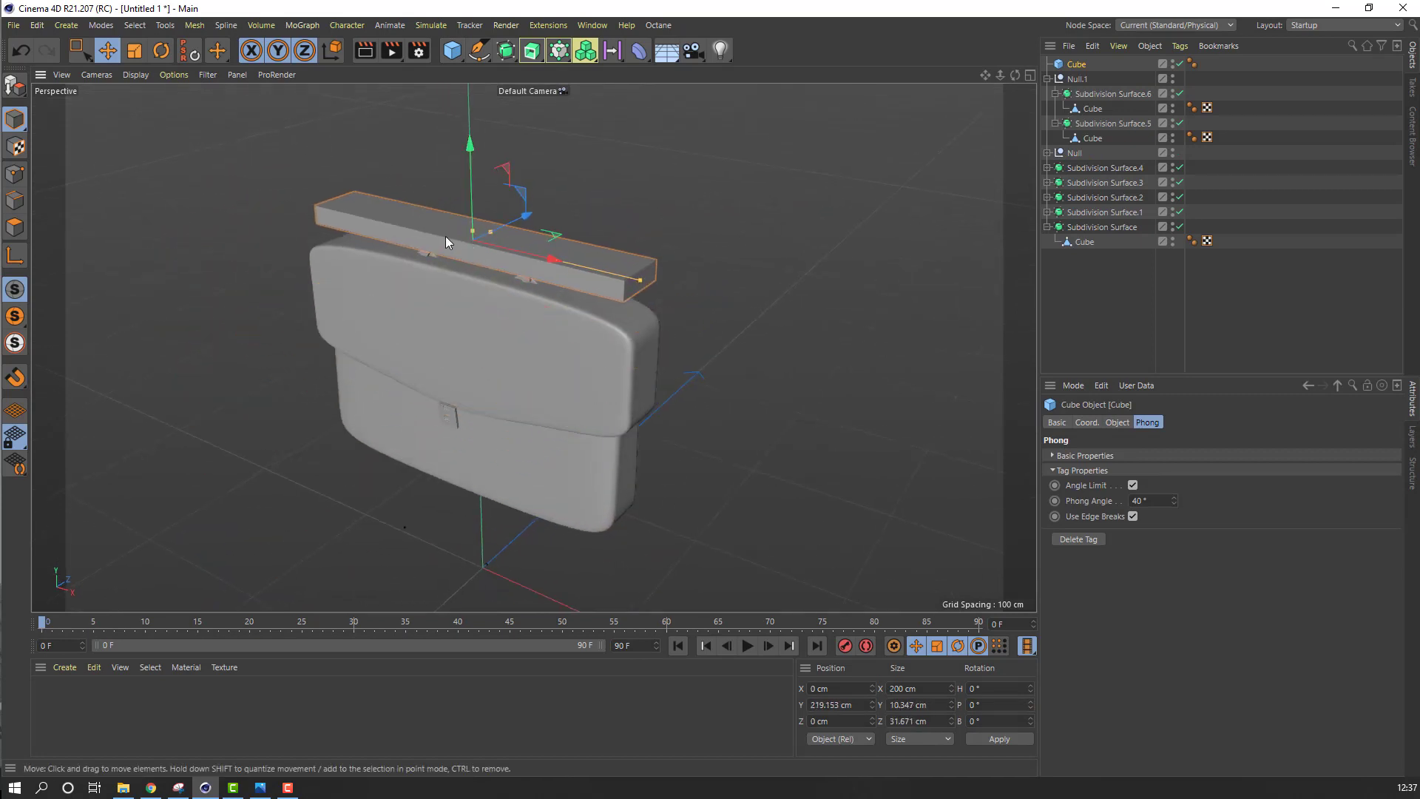
# Shrink the handle Cube to about 60 cm by 11.018 cm and place it between the strips at X 6.036, Z -1.296 cm
pyautogui.scroll(5, 707, 337)
pyautogui.moveTo(900, 331); pyautogui.dragTo(583, 291)
pyautogui.moveTo(521, 222); pyautogui.dragTo(388, 315)
pyautogui.scroll(3, 488, 242)
pyautogui.scroll(2, 465, 261)
pyautogui.moveTo(581, 265); pyautogui.dragTo(552, 273)
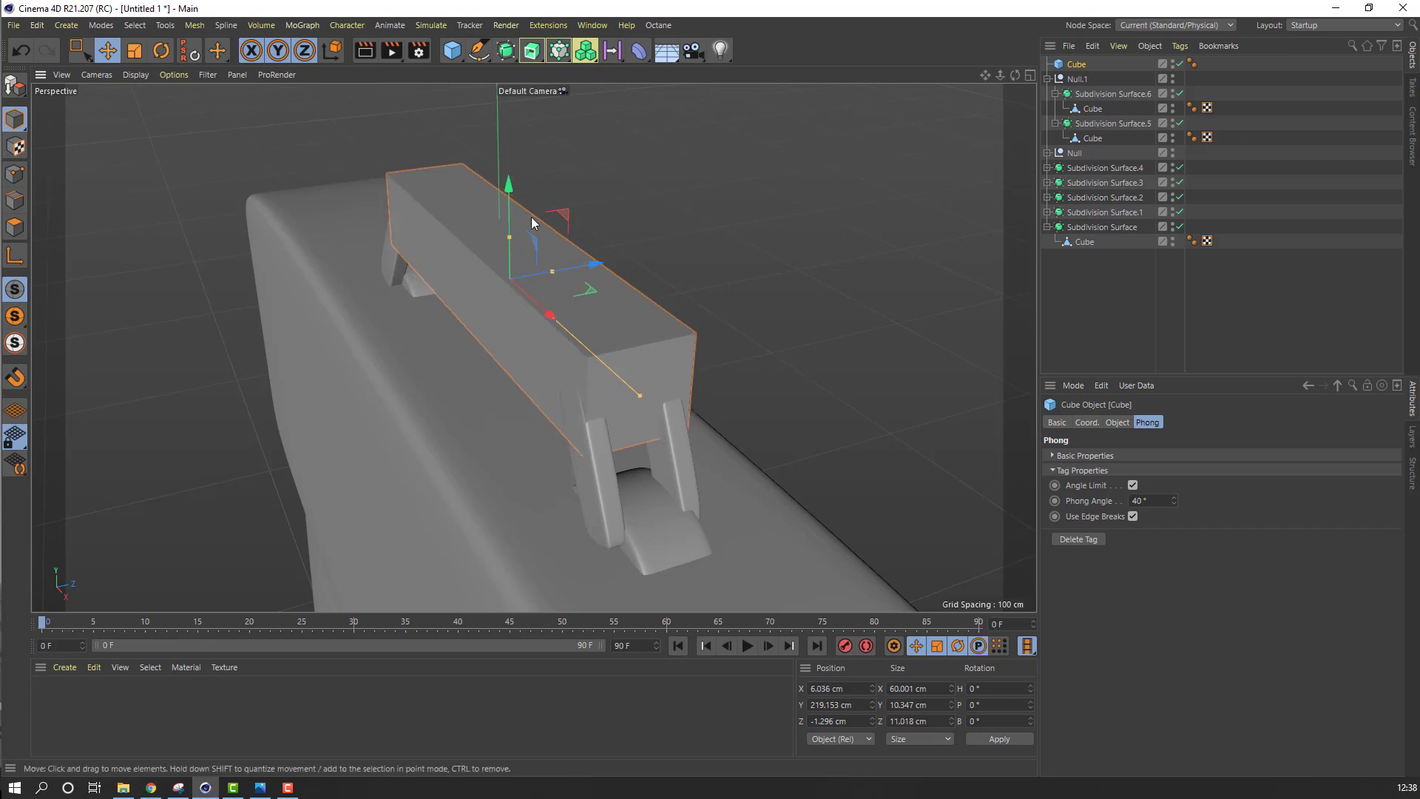
# Add a Subdivision Surface and nest the handle Cube inside it
pyautogui.click(1118, 422)
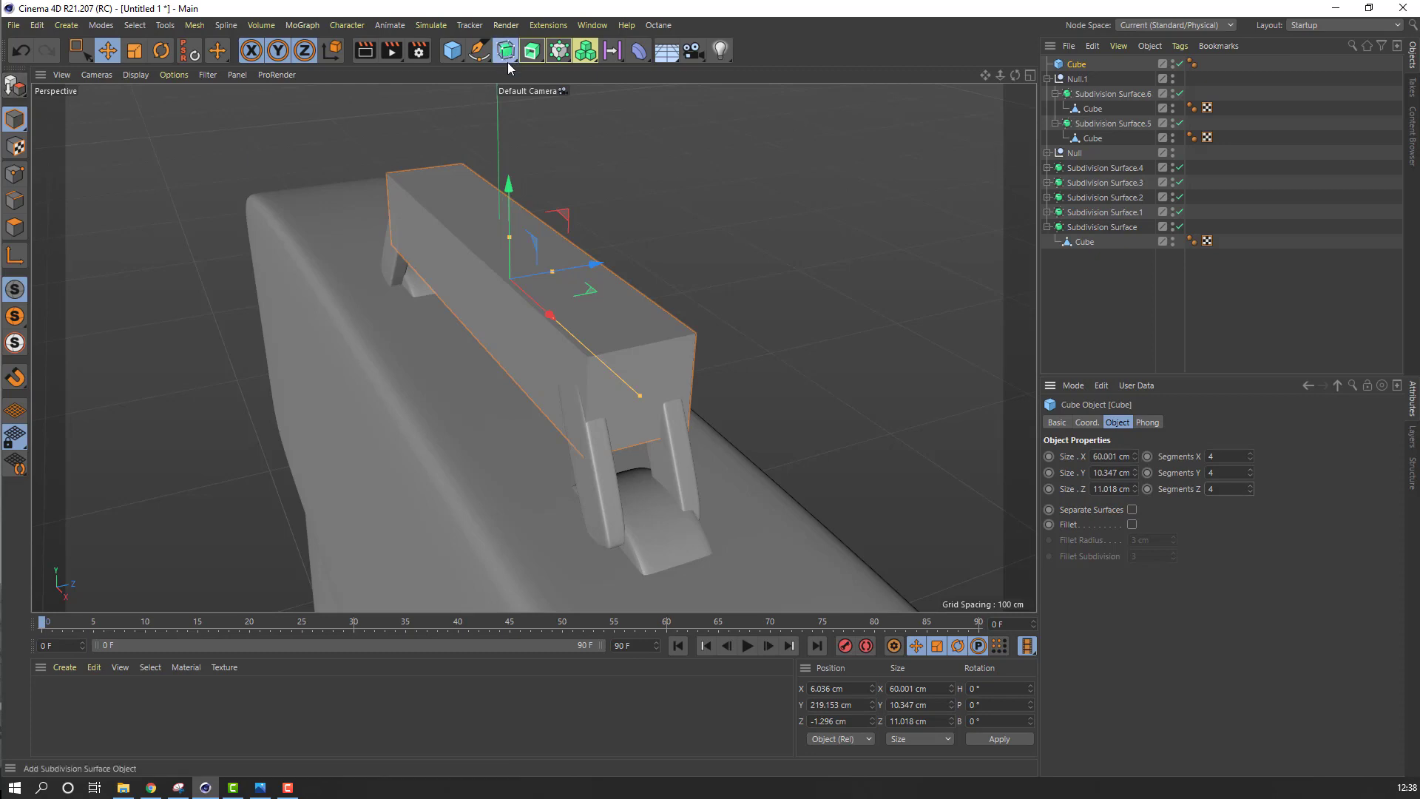
pyautogui.moveTo(508, 67); pyautogui.dragTo(595, 71)
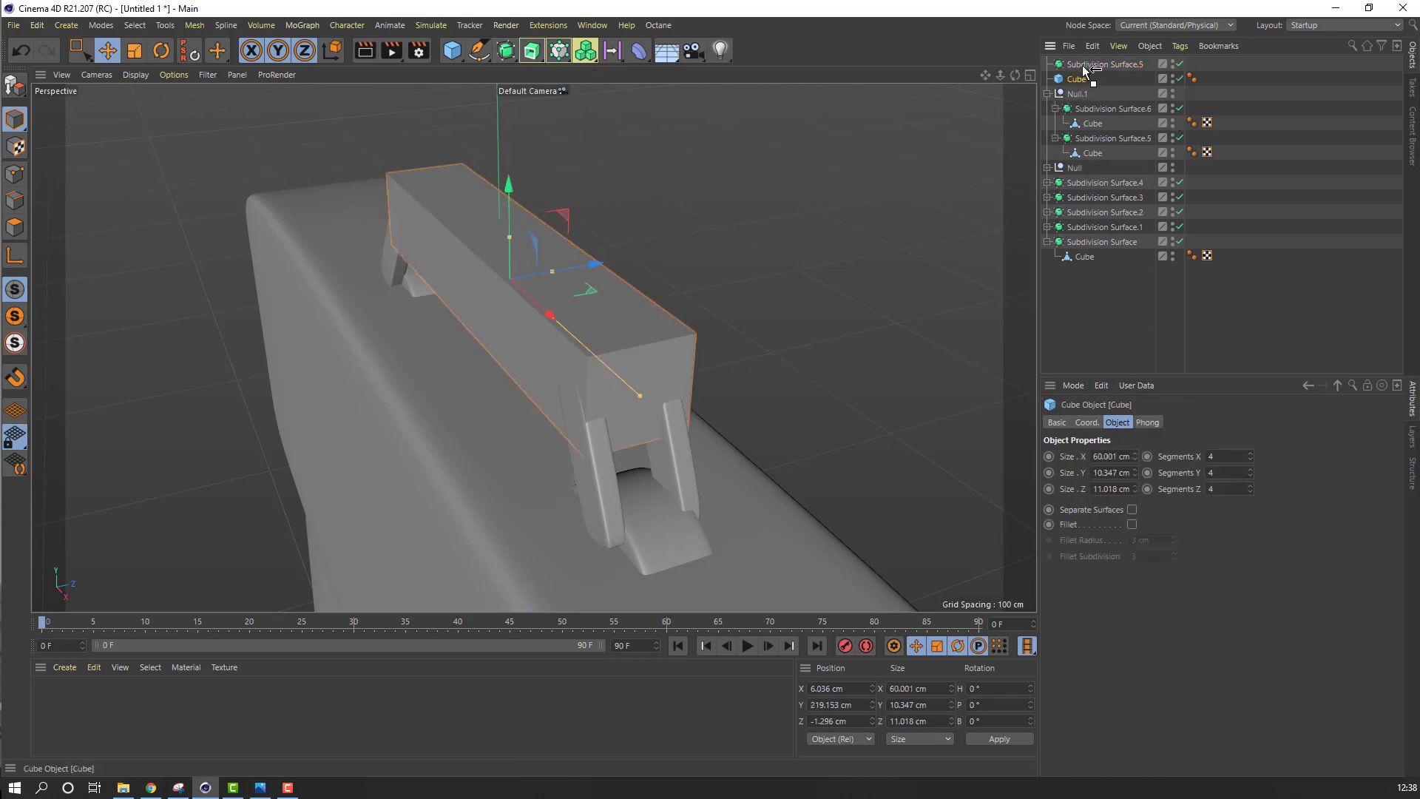
pyautogui.moveTo(1084, 70); pyautogui.dragTo(1085, 70)
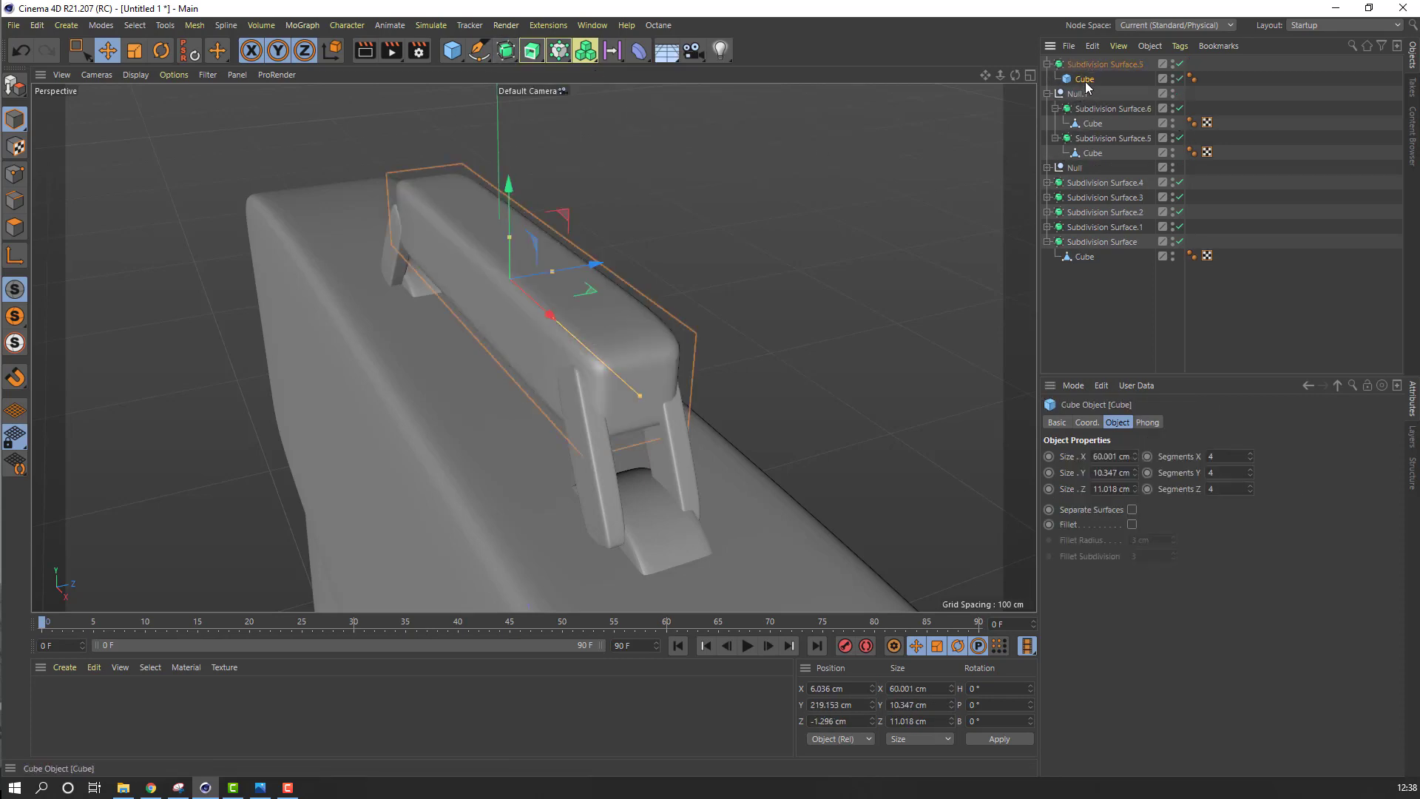
# Widen the handle Cube to about 15.95 cm along Z and center it over the strips at about Z -1.733 cm
pyautogui.scroll(-2, 450, 348)
pyautogui.keyDown('alt'); pyautogui.moveTo(450, 348); pyautogui.dragTo(651, 326); pyautogui.keyUp('alt')
pyautogui.keyDown('alt'); pyautogui.moveTo(558, 273); pyautogui.dragTo(1002, 346); pyautogui.keyUp('alt')
pyautogui.keyDown('alt'); pyautogui.moveTo(592, 346); pyautogui.dragTo(845, 345); pyautogui.keyUp('alt')
pyautogui.keyDown('alt'); pyautogui.moveTo(546, 343); pyautogui.dragTo(418, 331); pyautogui.keyUp('alt')
pyautogui.moveTo(490, 248); pyautogui.dragTo(686, 343)
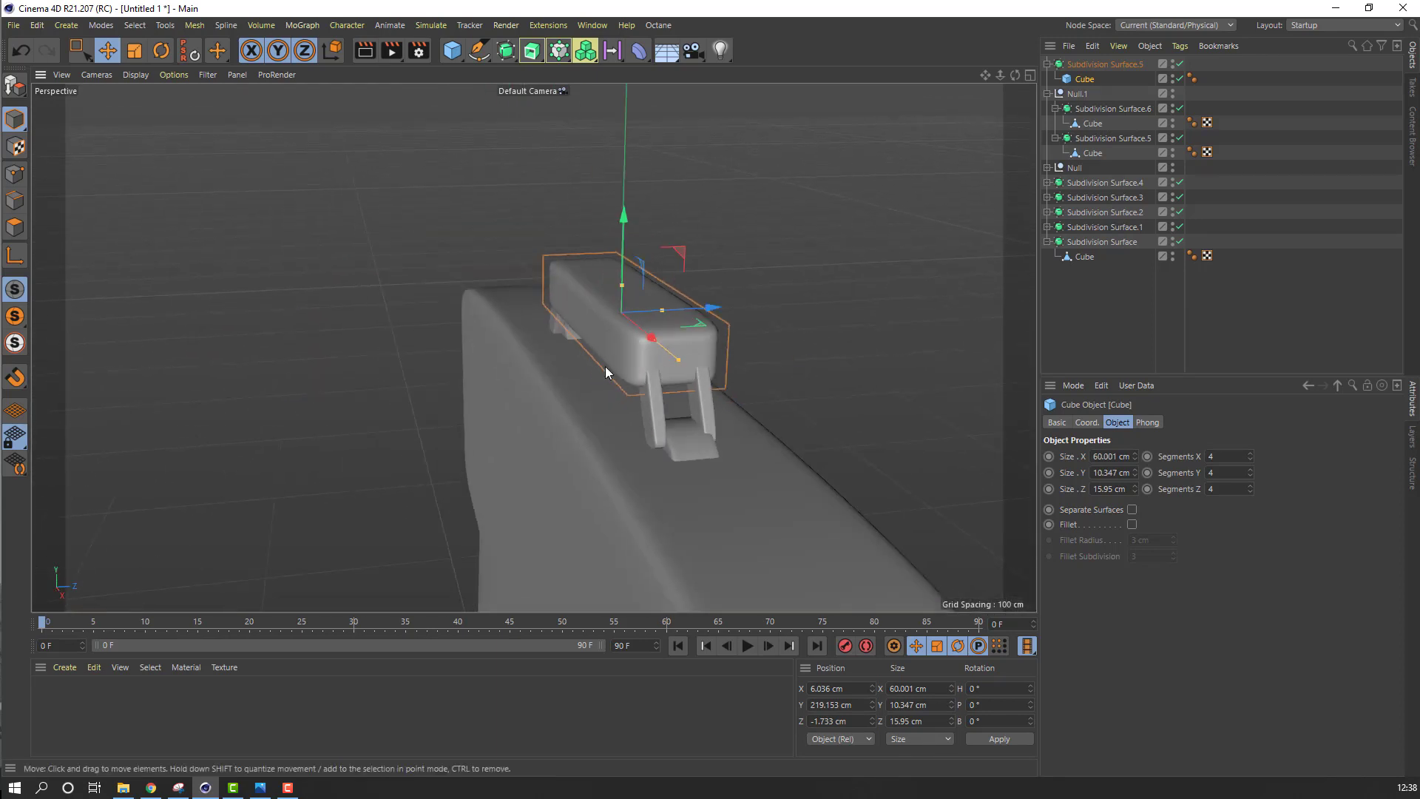
# Make the handle Cube editable and raise its middle column of points to arch the handle
pyautogui.keyDown('alt'); pyautogui.moveTo(605, 358); pyautogui.dragTo(534, 393); pyautogui.keyUp('alt')
pyautogui.keyDown('alt'); pyautogui.moveTo(534, 393); pyautogui.dragTo(481, 387, button='middle'); pyautogui.keyUp('alt')
pyautogui.click(14, 88)
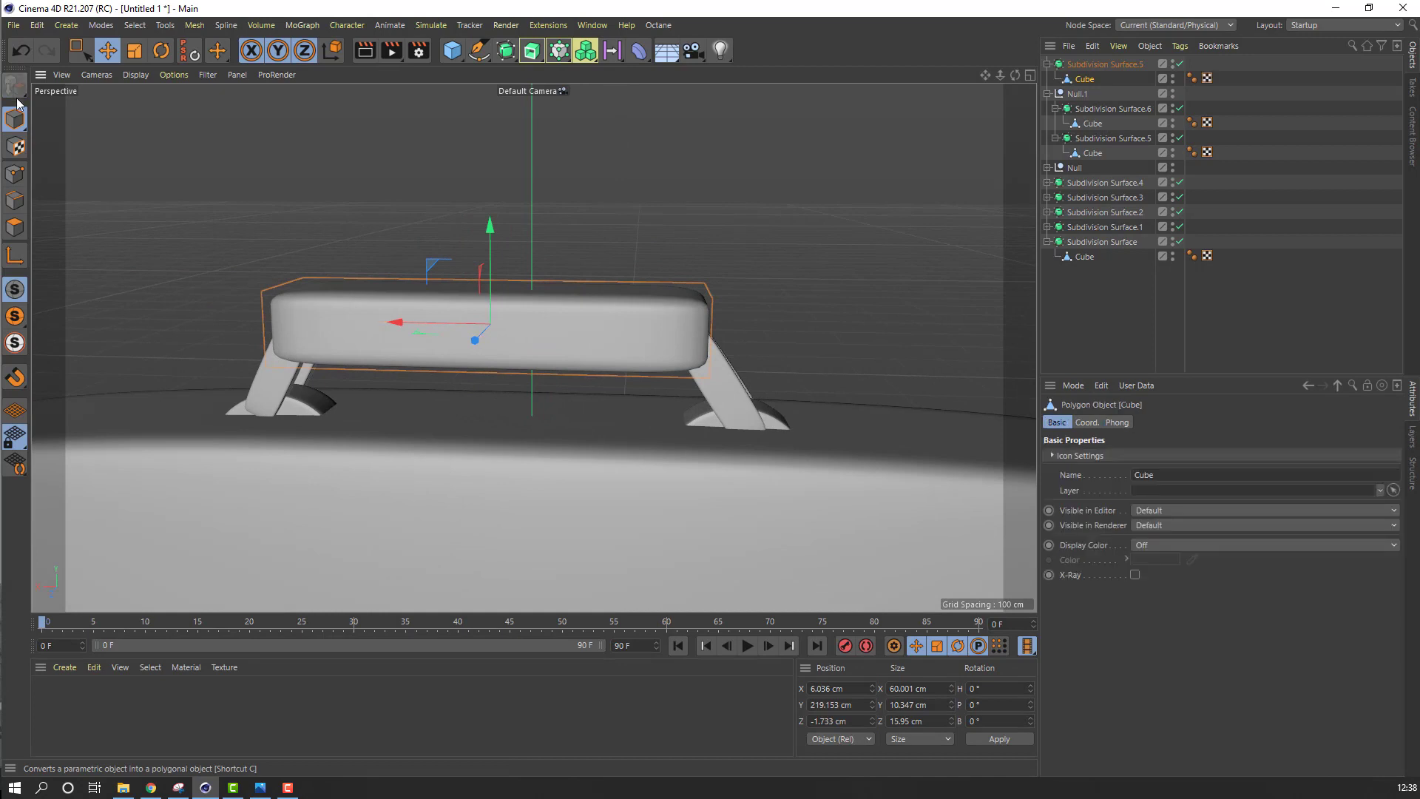
pyautogui.click(14, 176)
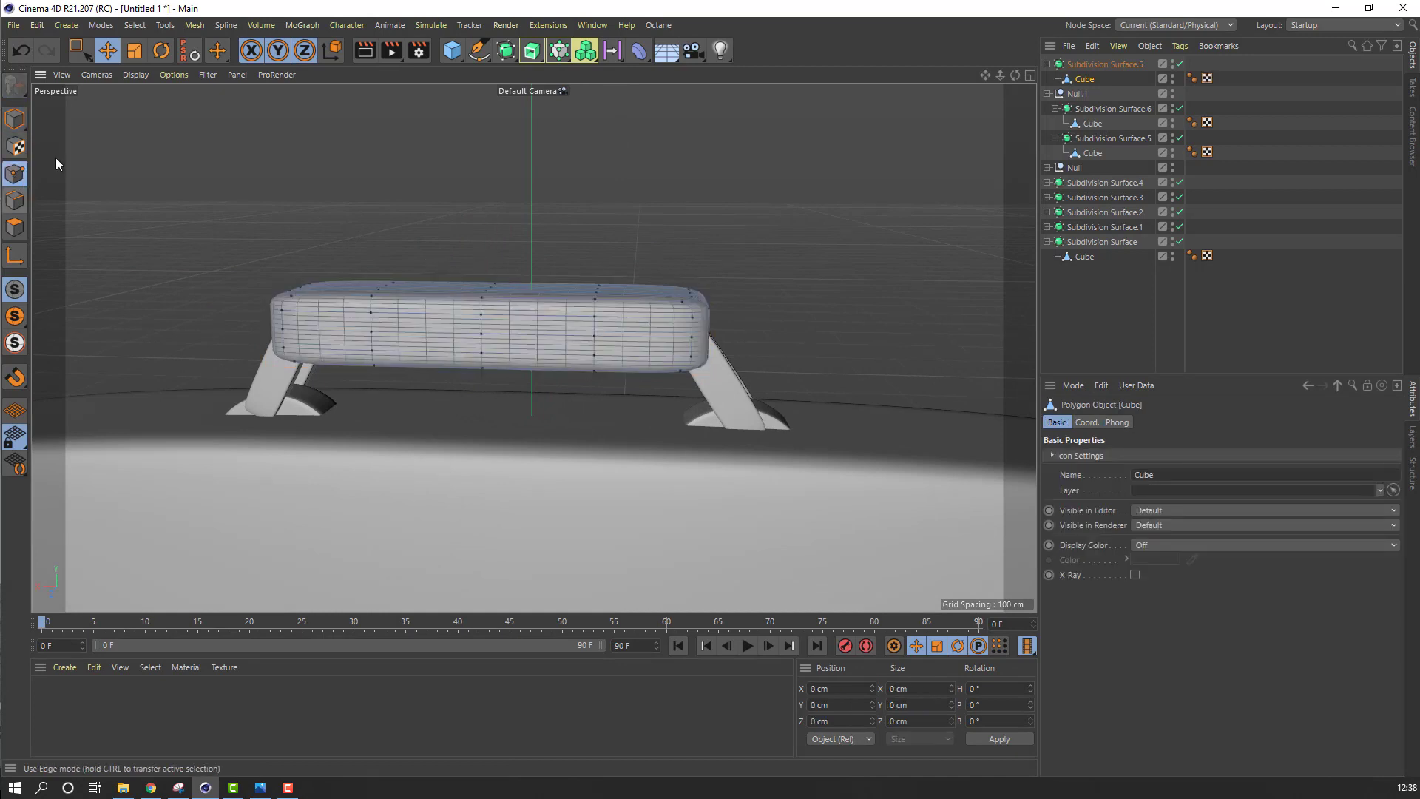
pyautogui.click(80, 52)
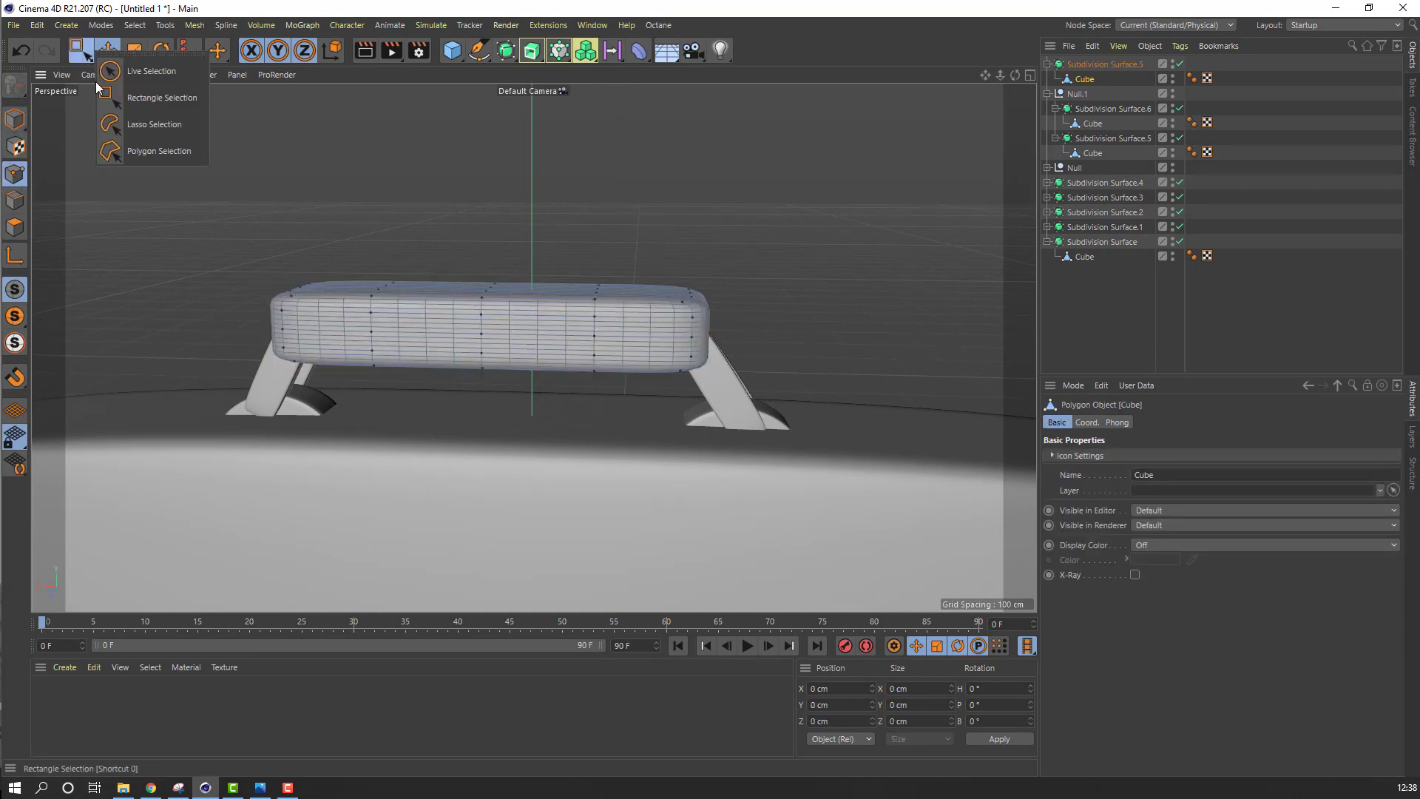
pyautogui.click(166, 99)
pyautogui.scroll(3, 470, 365)
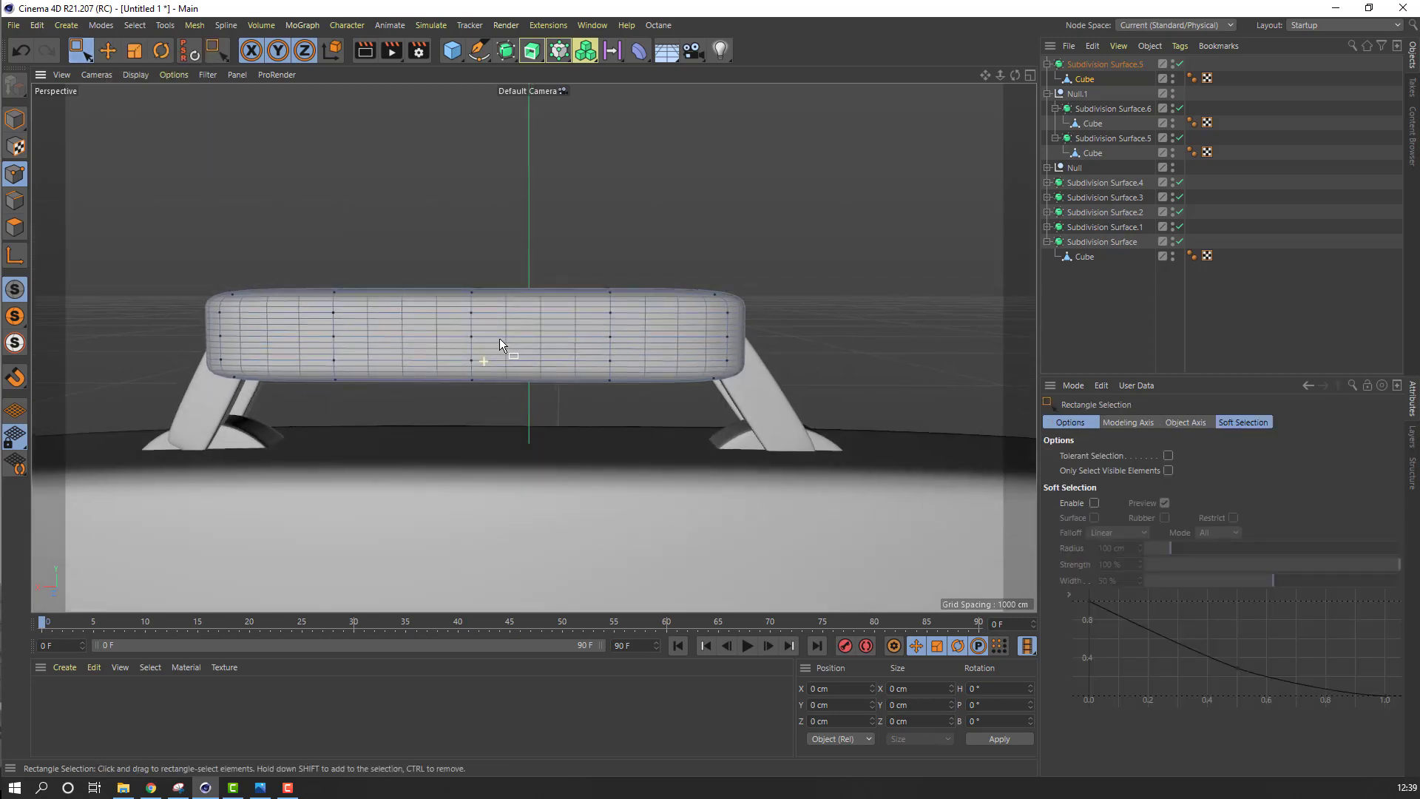
pyautogui.moveTo(432, 224); pyautogui.dragTo(503, 414)
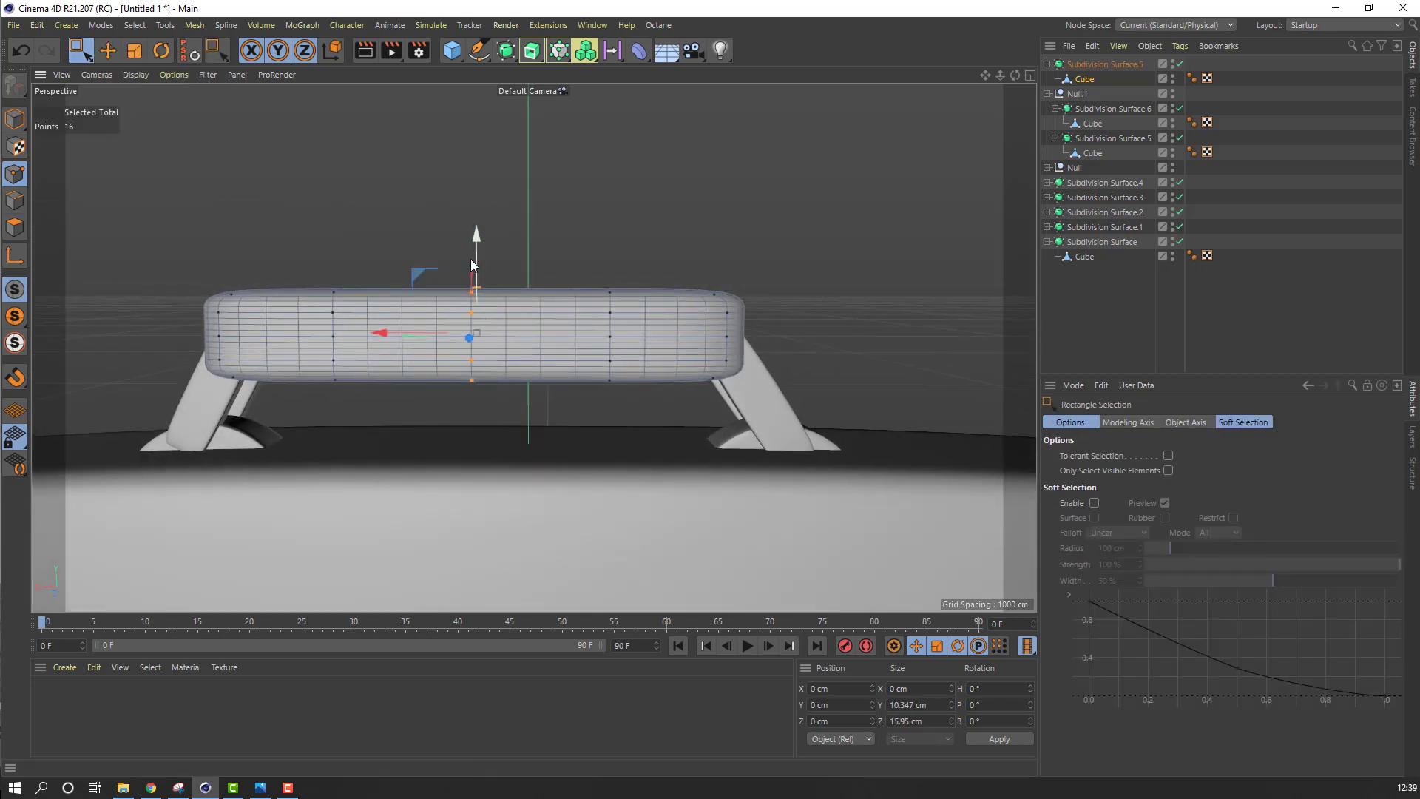
pyautogui.moveTo(475, 259); pyautogui.dragTo(486, 216)
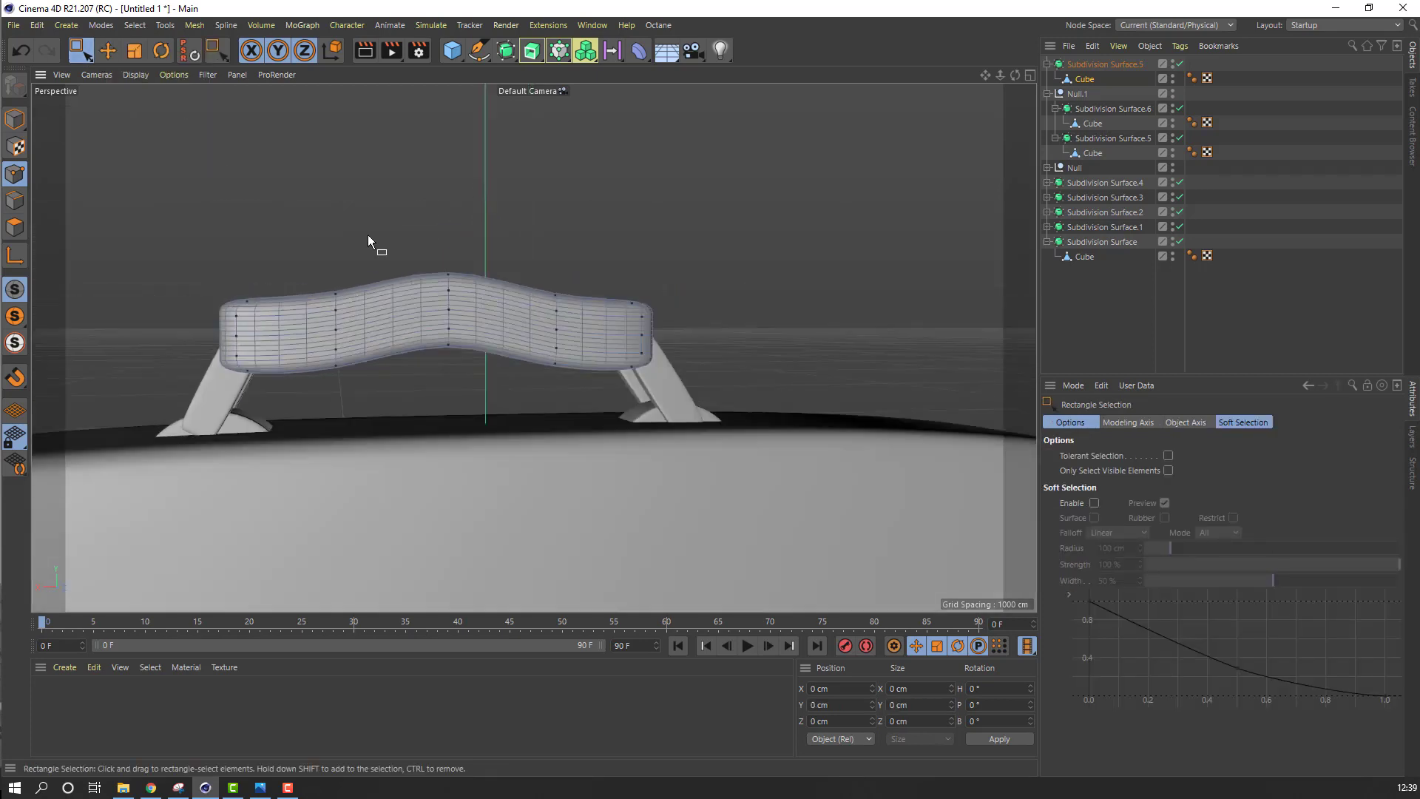
# Raise the point columns on both sides of the handle's middle to about Y 3.438 cm for a smooth arch, and return to Model mode
pyautogui.moveTo(368, 240); pyautogui.dragTo(309, 395)
pyautogui.moveTo(336, 272); pyautogui.dragTo(339, 255)
pyautogui.keyDown('alt'); pyautogui.moveTo(605, 361); pyautogui.dragTo(575, 362); pyautogui.keyUp('alt')
pyautogui.moveTo(529, 250); pyautogui.dragTo(569, 375)
pyautogui.moveTo(550, 264); pyautogui.dragTo(986, 349)
pyautogui.keyDown('alt'); pyautogui.moveTo(767, 406); pyautogui.dragTo(310, 220); pyautogui.keyUp('alt')
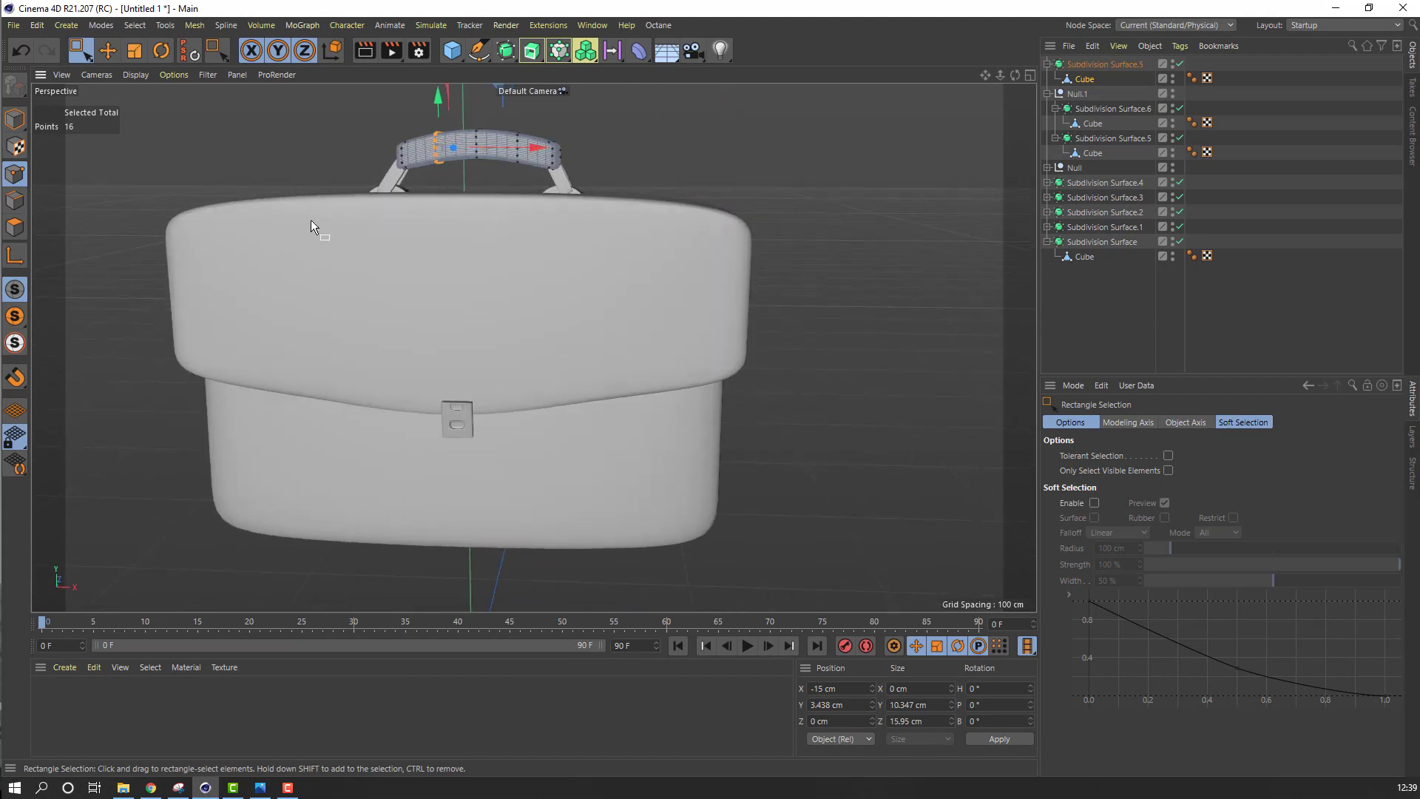
pyautogui.click(108, 53)
pyautogui.click(15, 118)
pyautogui.click(695, 131)
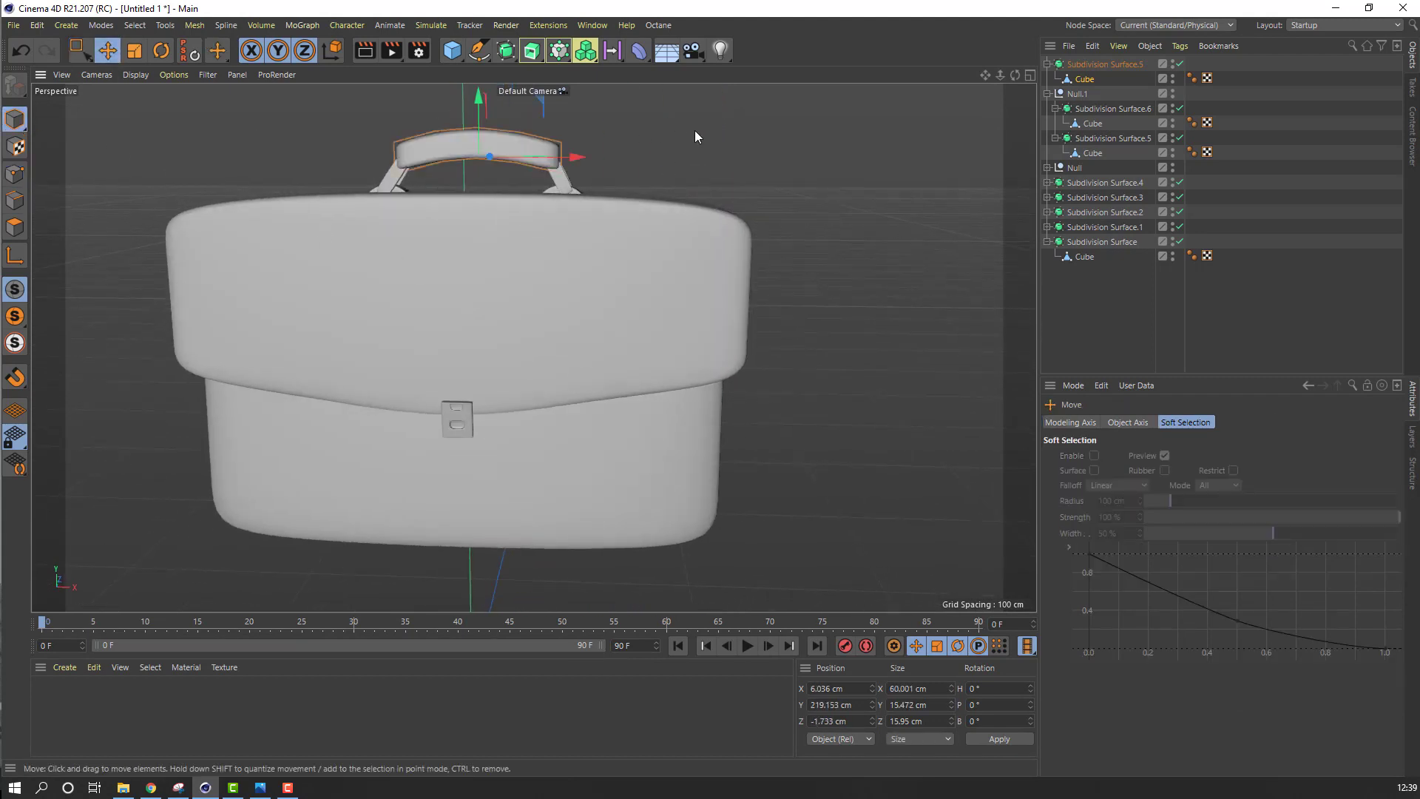
pyautogui.keyDown('alt'); pyautogui.moveTo(694, 130); pyautogui.dragTo(540, 279); pyautogui.keyUp('alt')
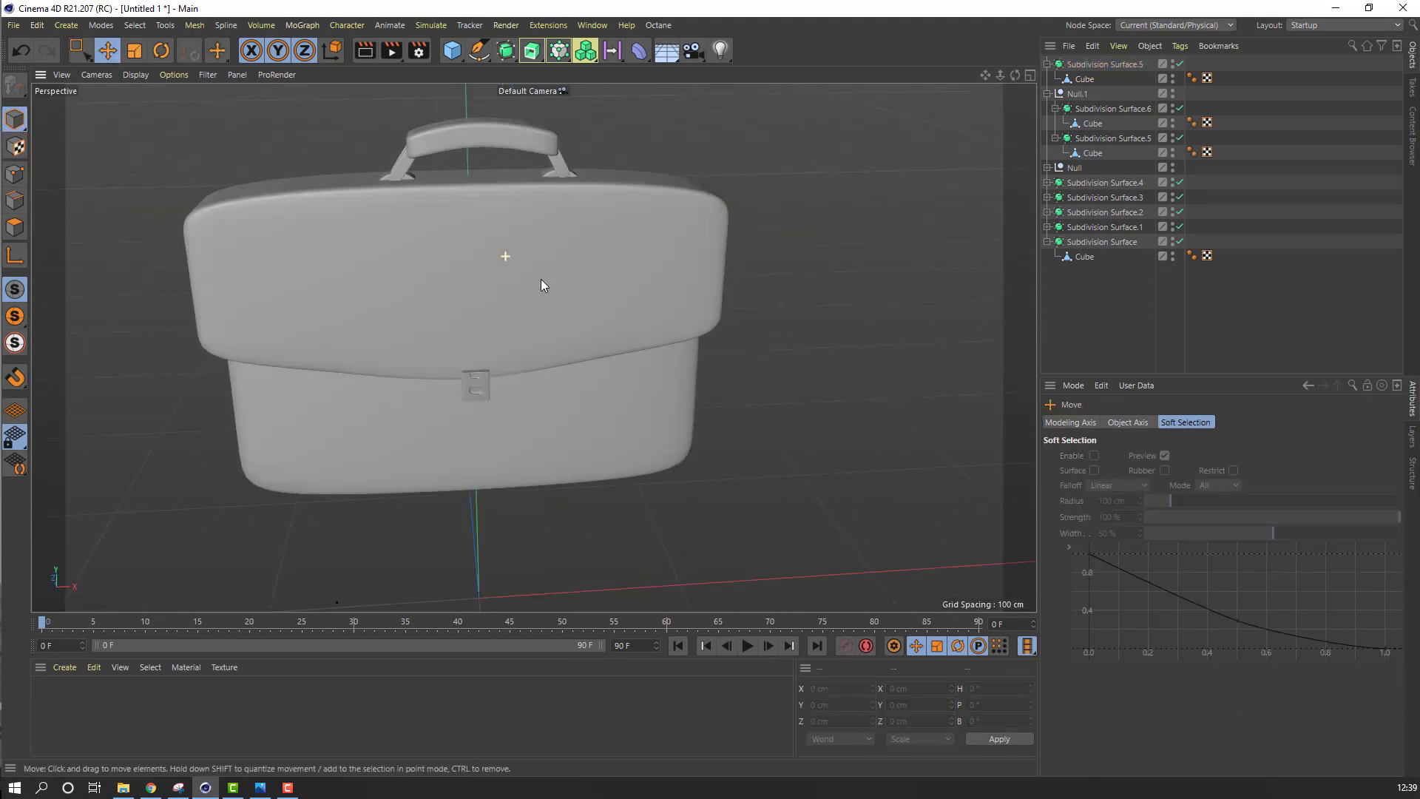
# Group Subdivision Surface.5, Null.1, Null, Subdivision Surface.4 and Subdivision Surface.3 into one Null
pyautogui.click(1047, 94)
pyautogui.click(1047, 65)
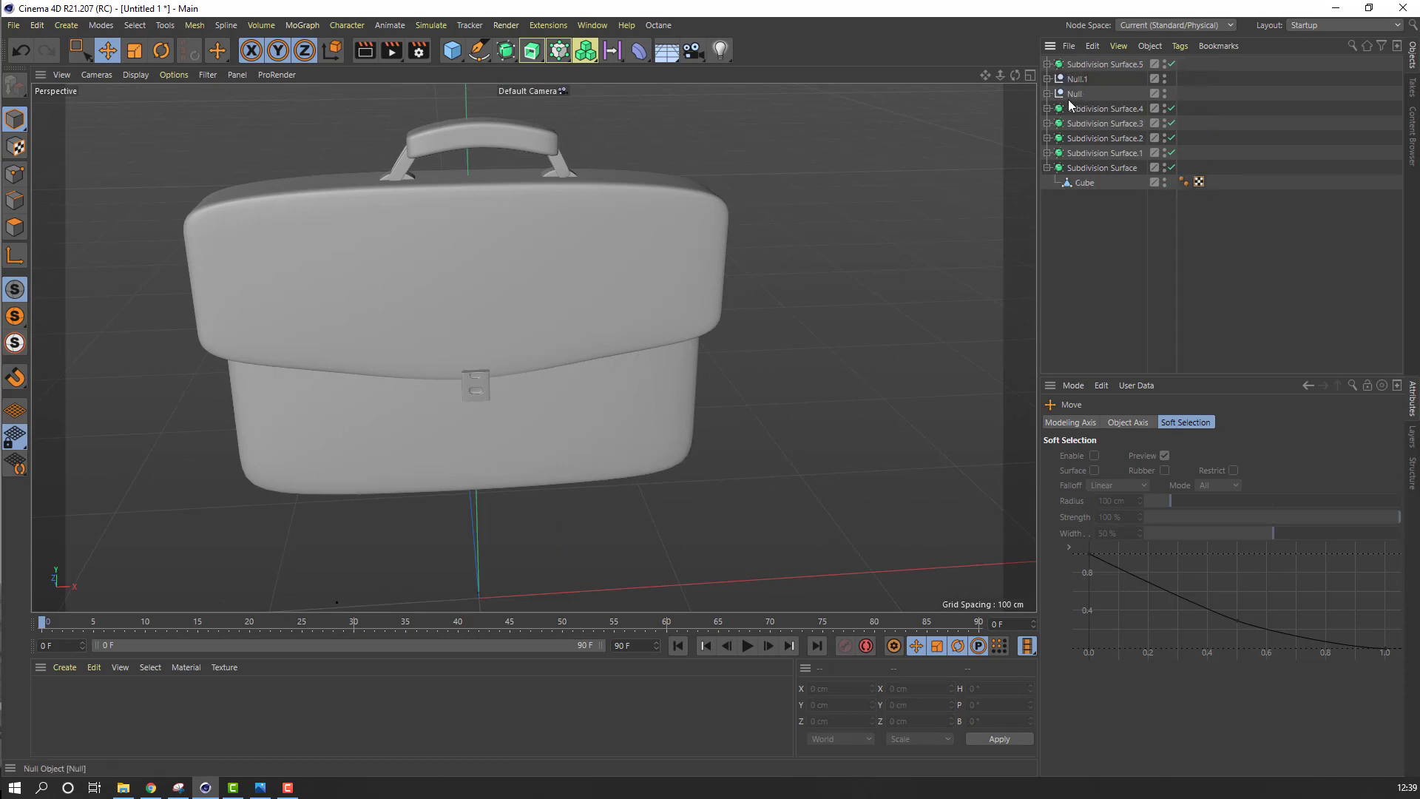
pyautogui.click(1080, 64)
pyautogui.keyDown('shift'); pyautogui.click(1079, 79); pyautogui.keyUp('shift')
pyautogui.keyDown('shift'); pyautogui.click(1079, 94); pyautogui.keyUp('shift')
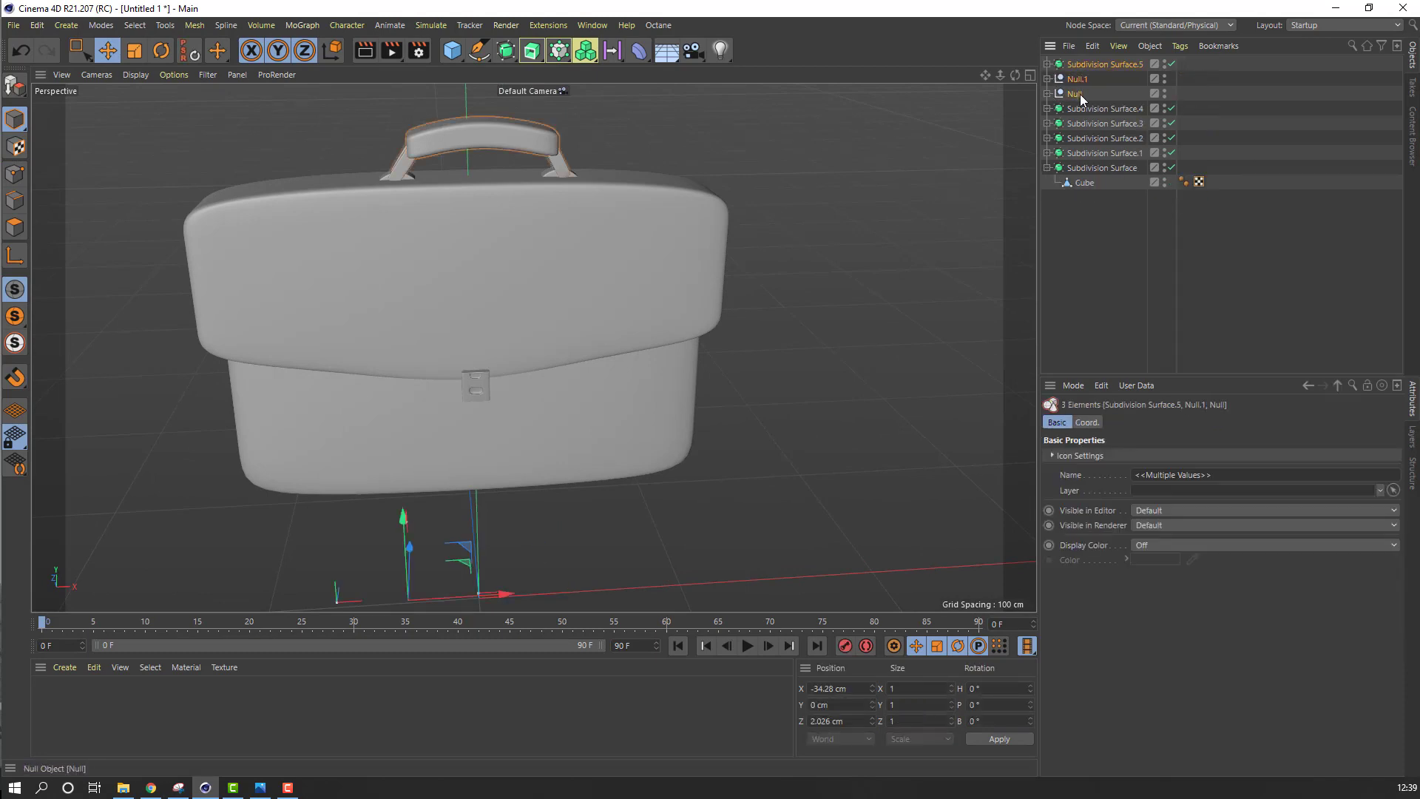
pyautogui.keyDown('shift'); pyautogui.click(1082, 108); pyautogui.keyUp('shift')
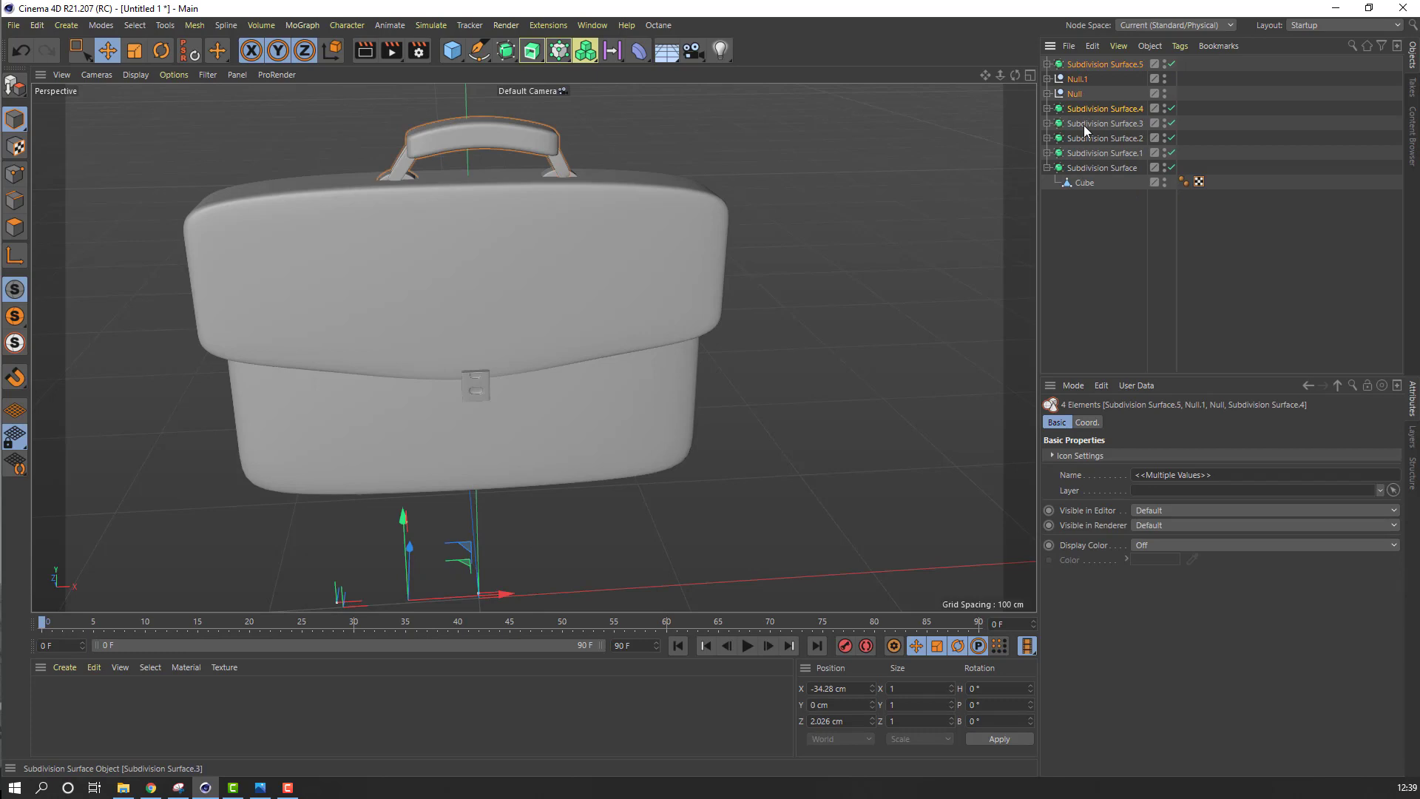
pyautogui.keyDown('shift'); pyautogui.click(1084, 126); pyautogui.keyUp('shift')
pyautogui.rightClick(1077, 94)
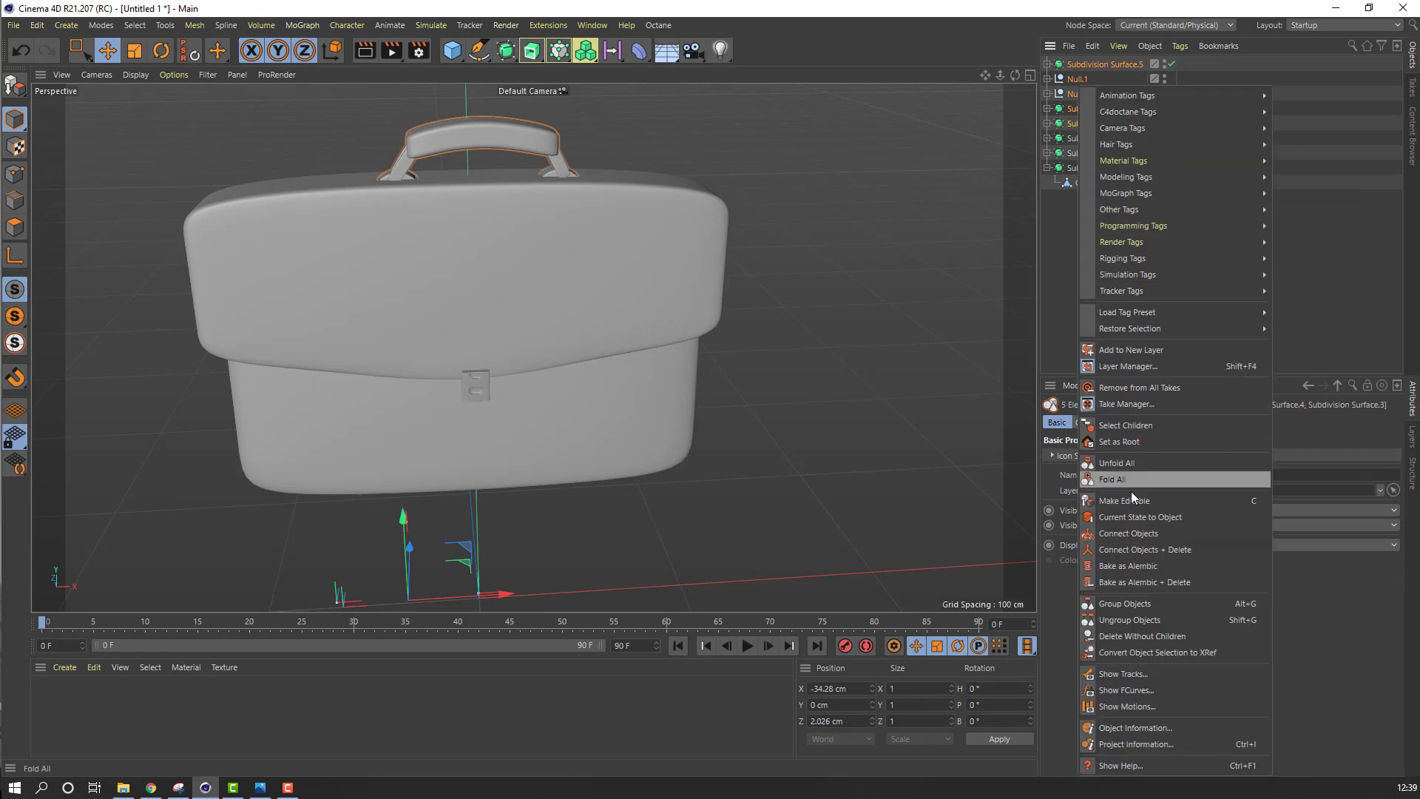
pyautogui.click(1120, 603)
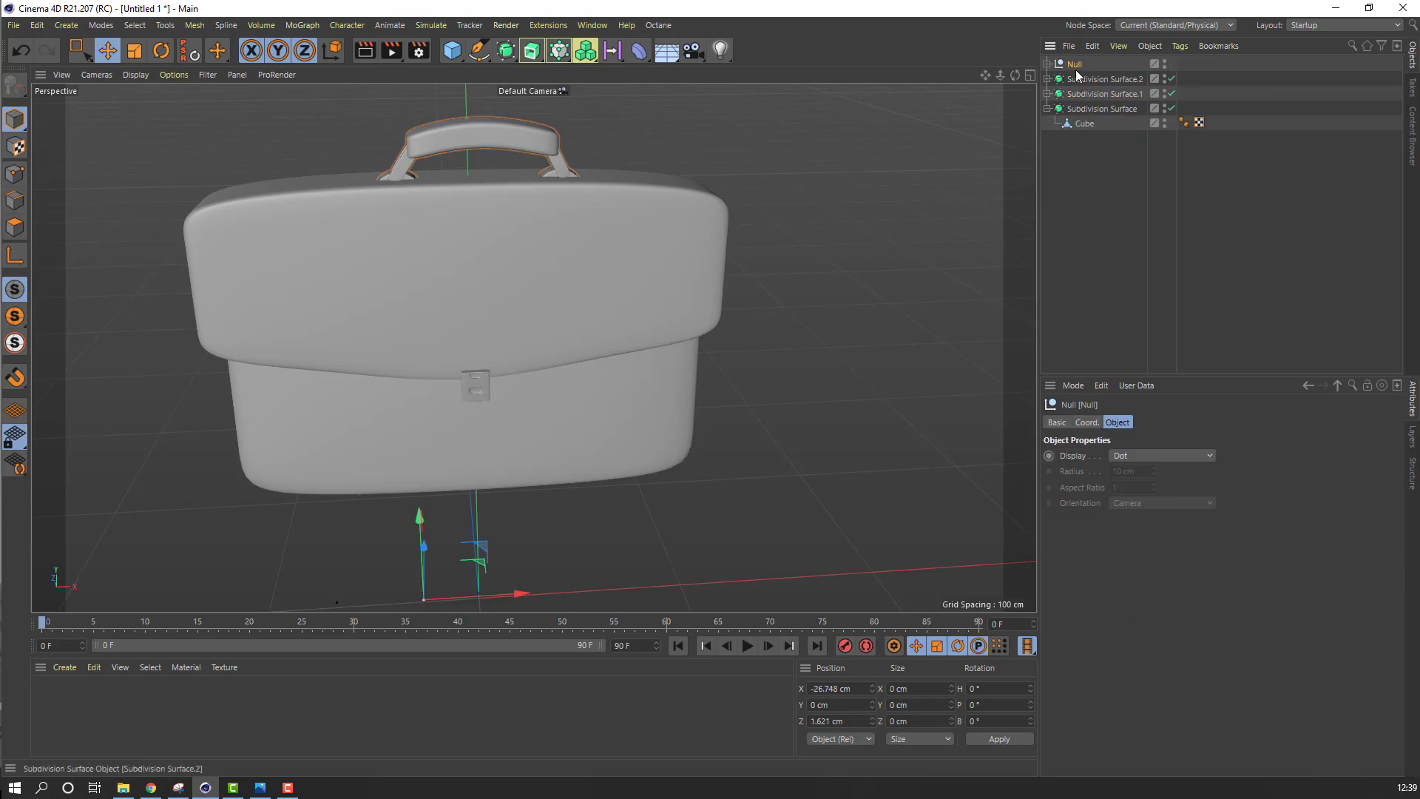
# Move the grouped handle Null along X to about -34.278 cm to center it over the bag
pyautogui.scroll(-4, 604, 366)
pyautogui.scroll(1, 621, 428)
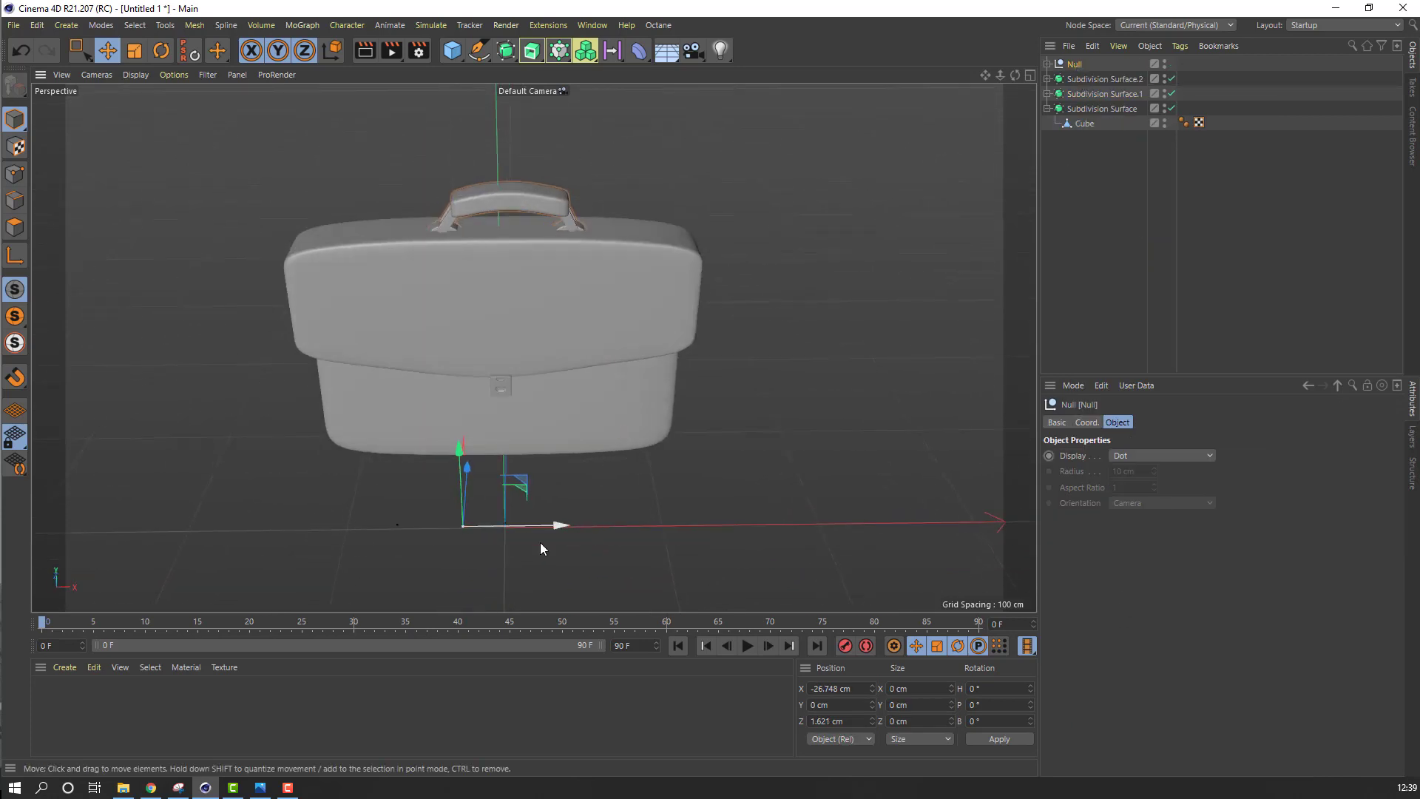
pyautogui.moveTo(555, 528); pyautogui.dragTo(544, 523)
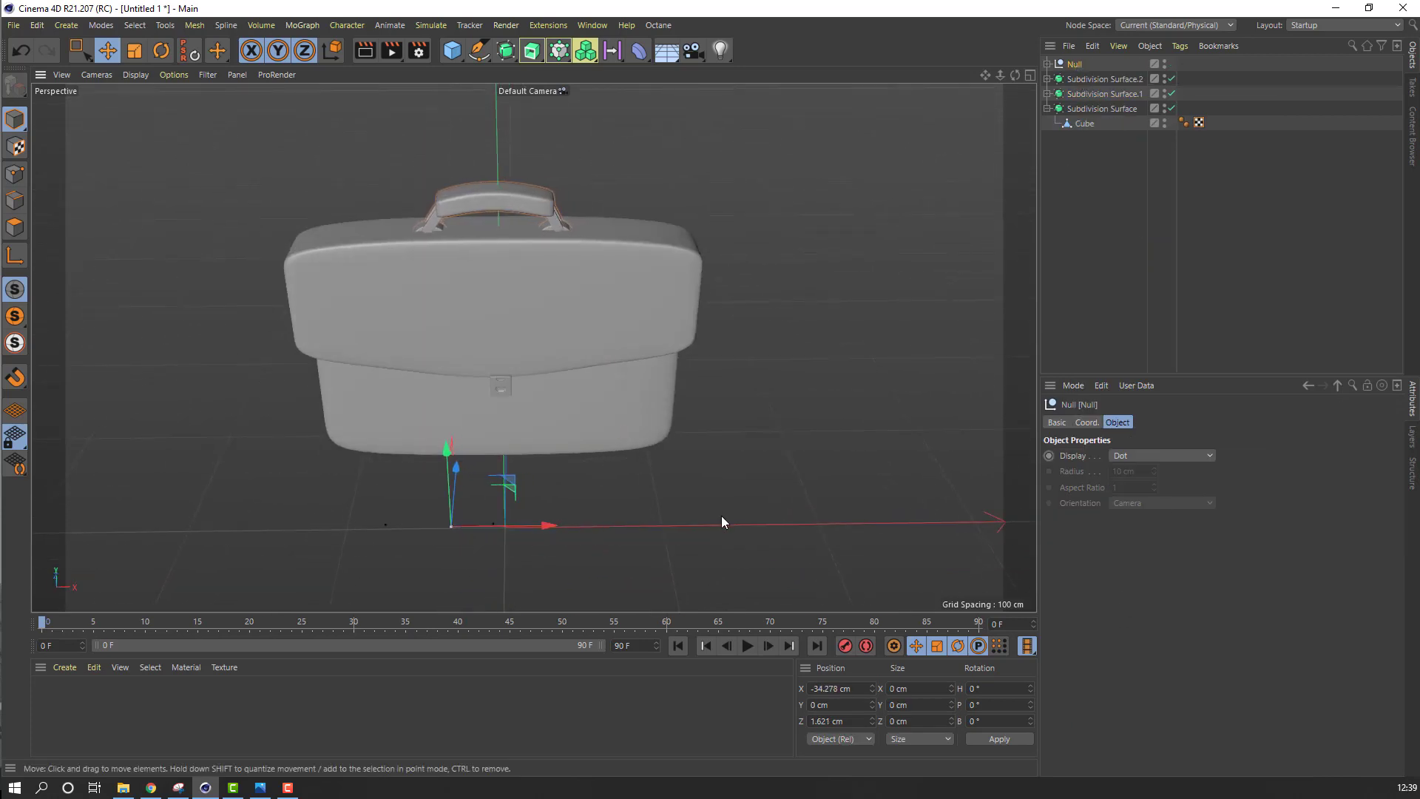
pyautogui.keyDown('alt'); pyautogui.moveTo(721, 516); pyautogui.dragTo(709, 422); pyautogui.keyUp('alt')
# Scale the flap's Cube2 along X to about 202.883 cm wide
pyautogui.click(415, 274)
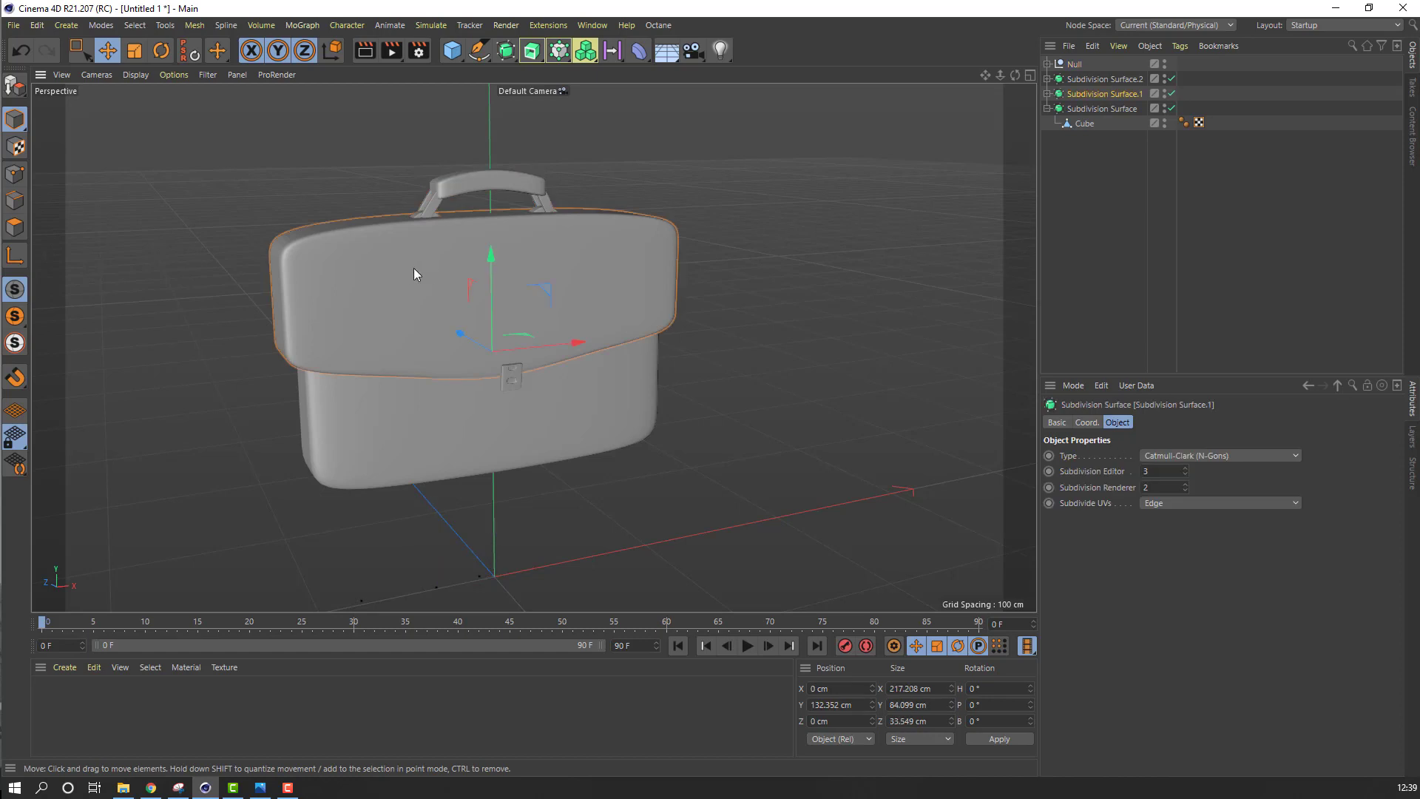
pyautogui.click(1048, 94)
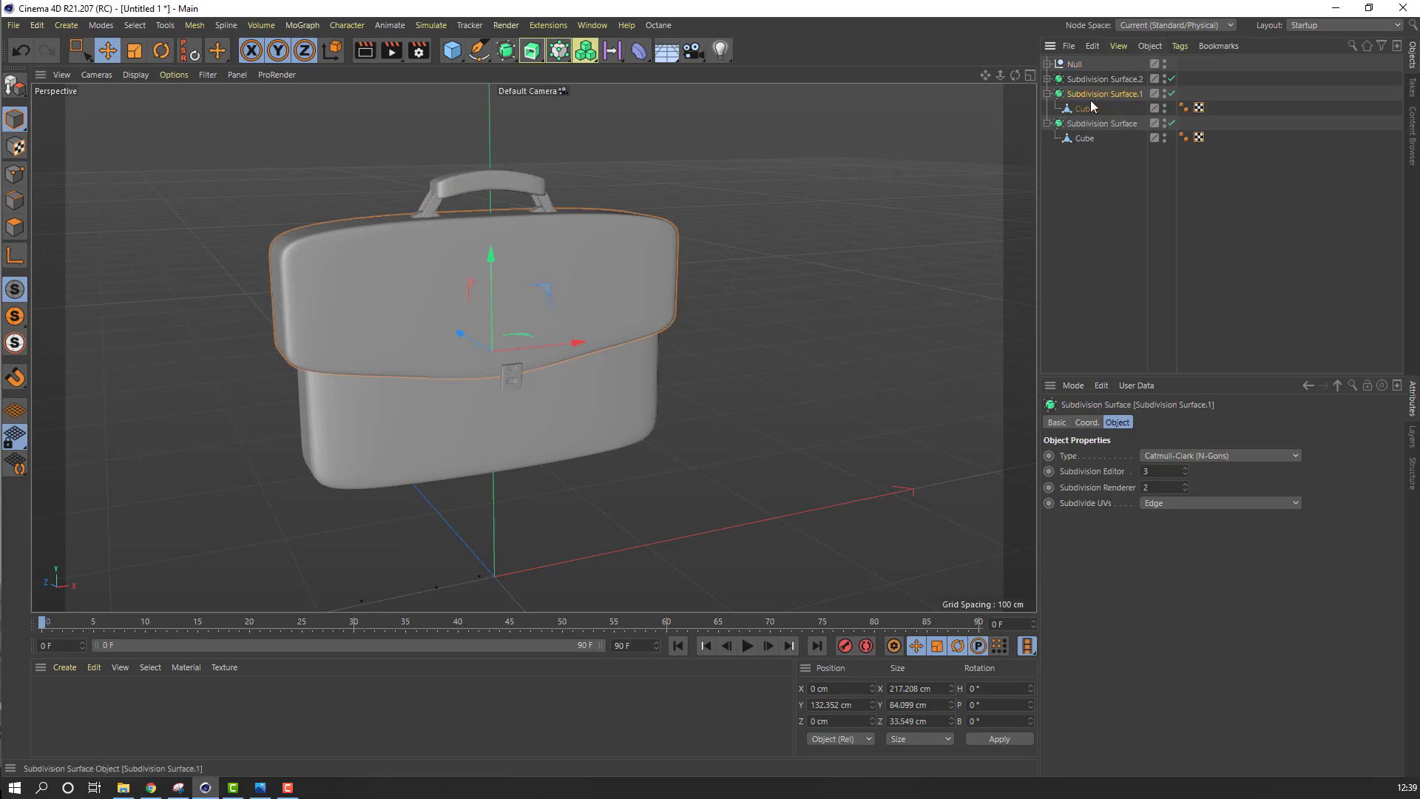
pyautogui.click(1089, 110)
pyautogui.scroll(2, 621, 356)
pyautogui.keyDown('alt'); pyautogui.moveTo(621, 357); pyautogui.dragTo(592, 342); pyautogui.keyUp('alt')
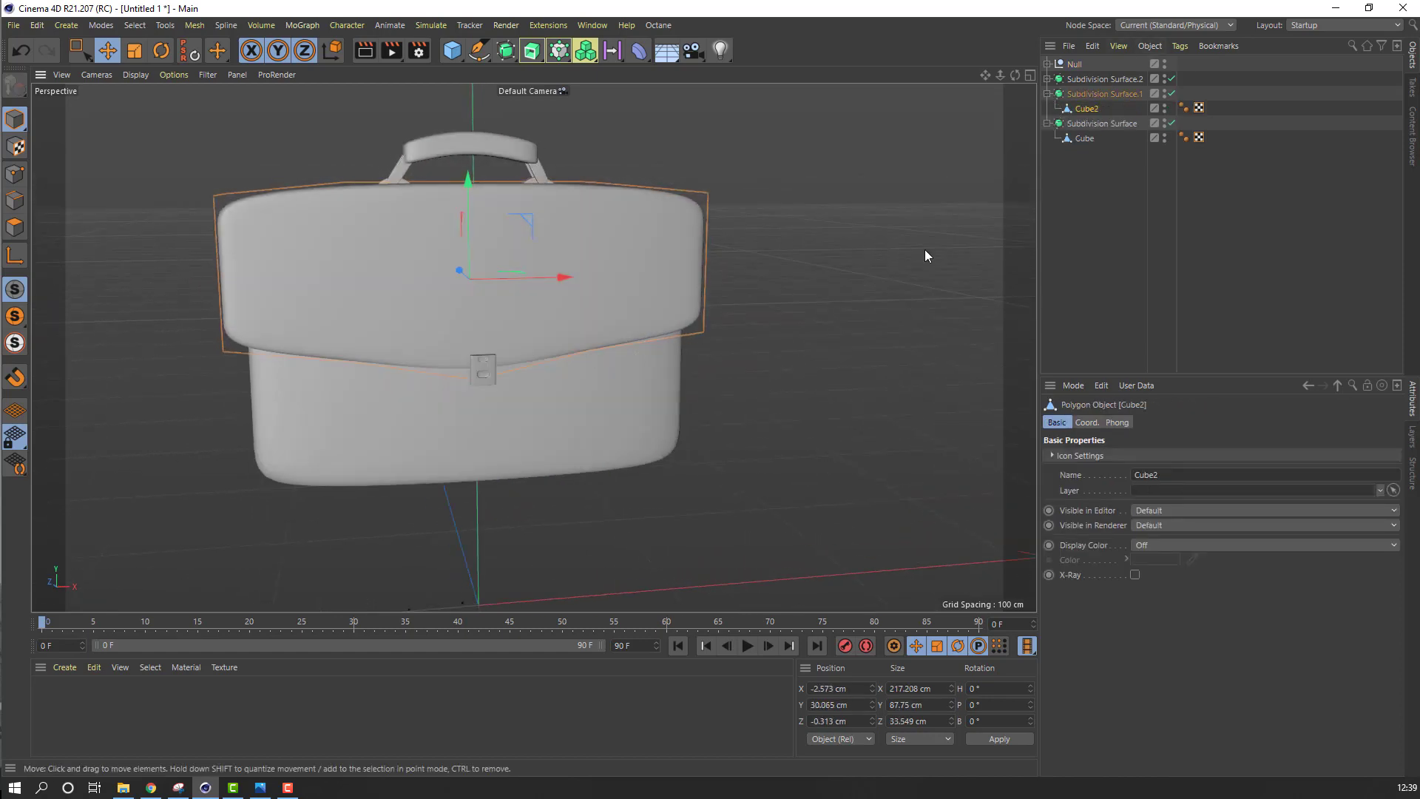
pyautogui.keyDown('alt'); pyautogui.moveTo(326, 301); pyautogui.dragTo(295, 316); pyautogui.keyUp('alt')
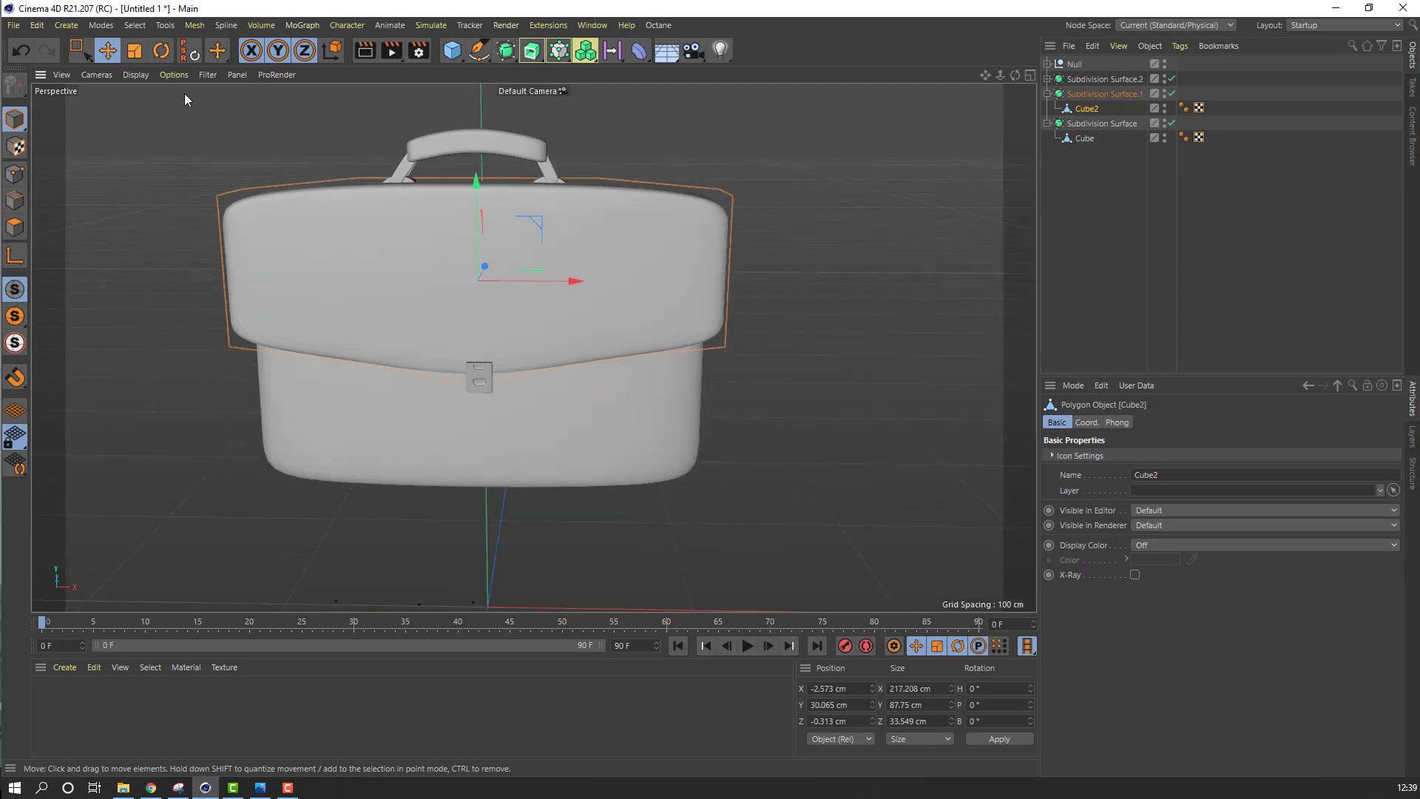
pyautogui.click(136, 53)
pyautogui.moveTo(579, 282); pyautogui.dragTo(617, 326)
pyautogui.click(107, 50)
# Fine-tune the handle Null's centering on the bag from the top view, shifting it to about X -34.862 cm
pyautogui.click(1074, 64)
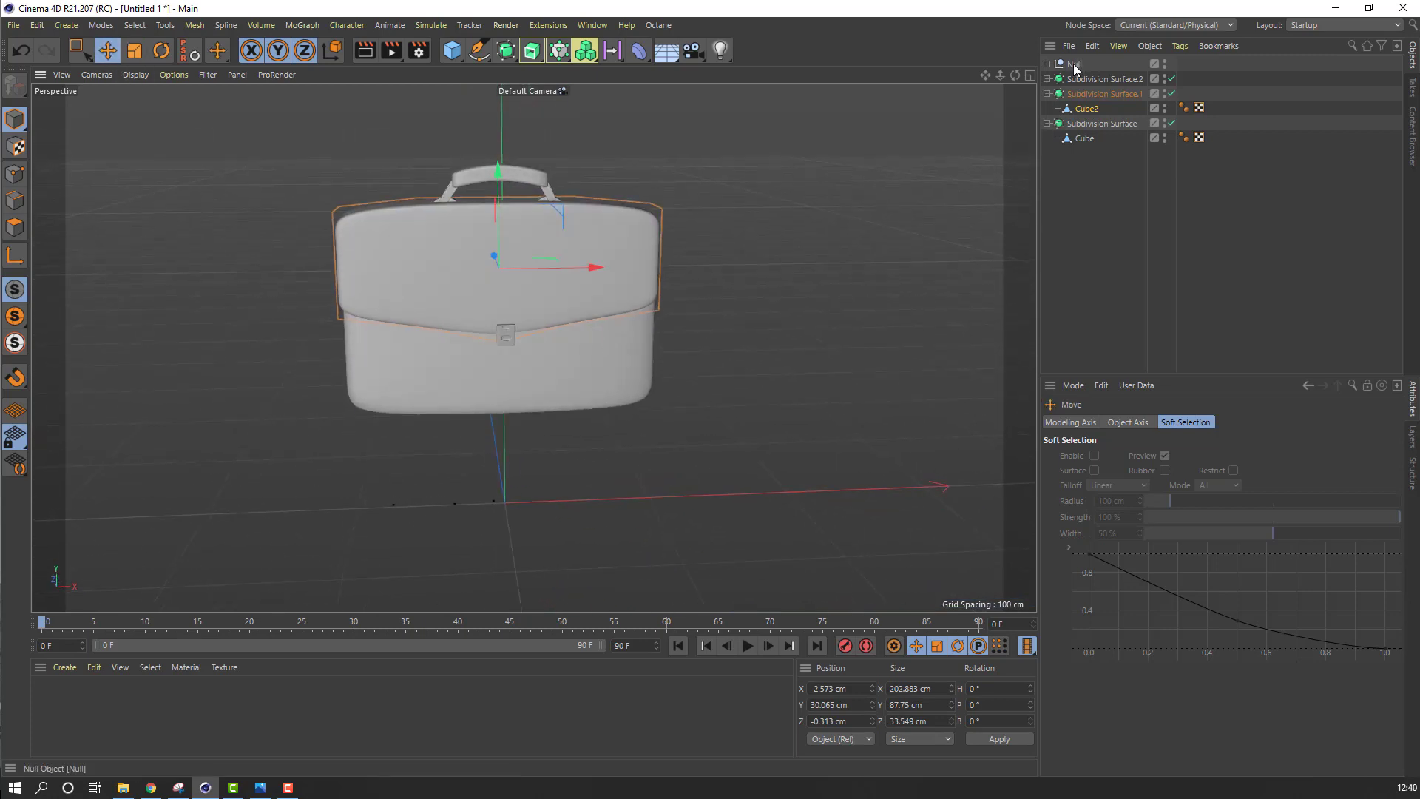
pyautogui.keyDown('alt'); pyautogui.moveTo(551, 222); pyautogui.dragTo(510, 399); pyautogui.keyUp('alt')
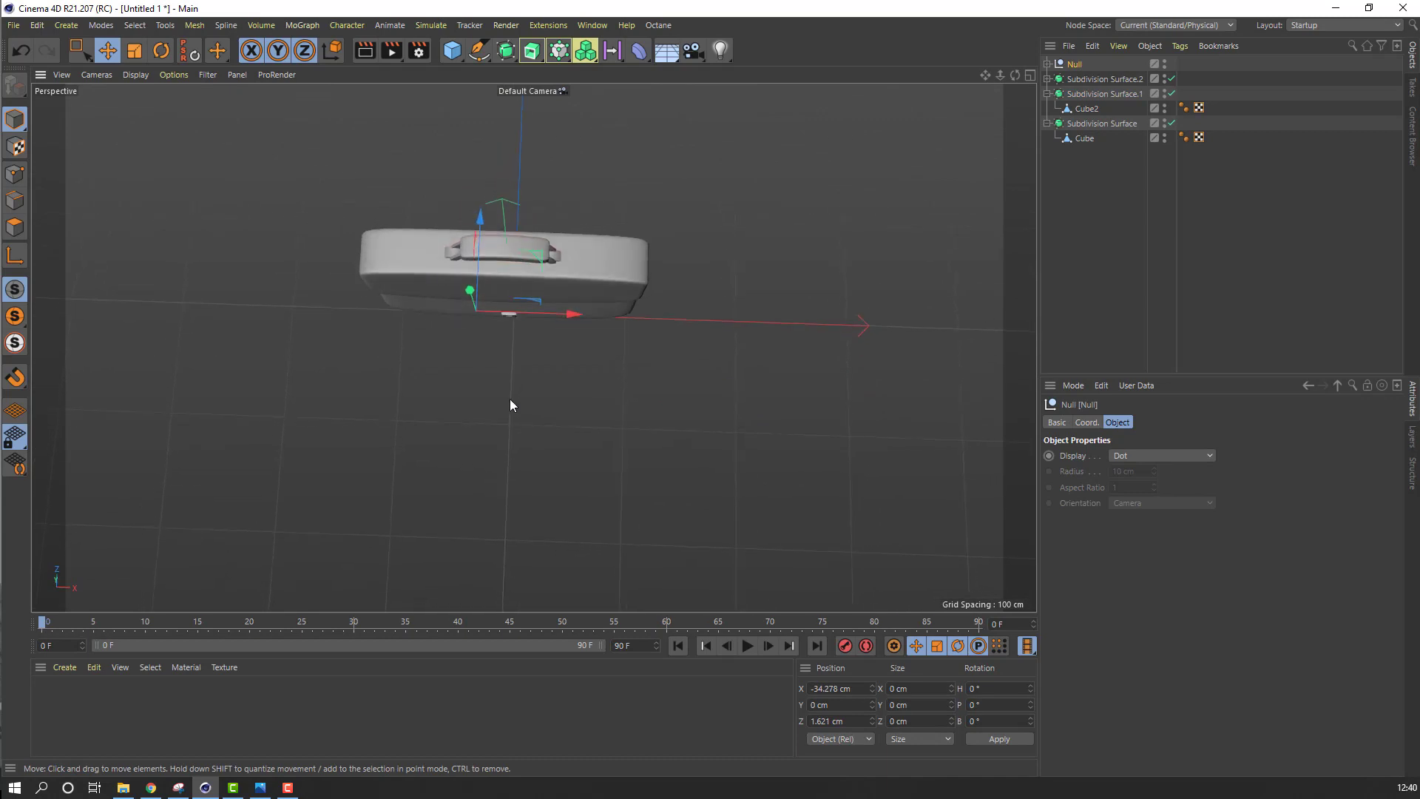
pyautogui.click(1029, 75)
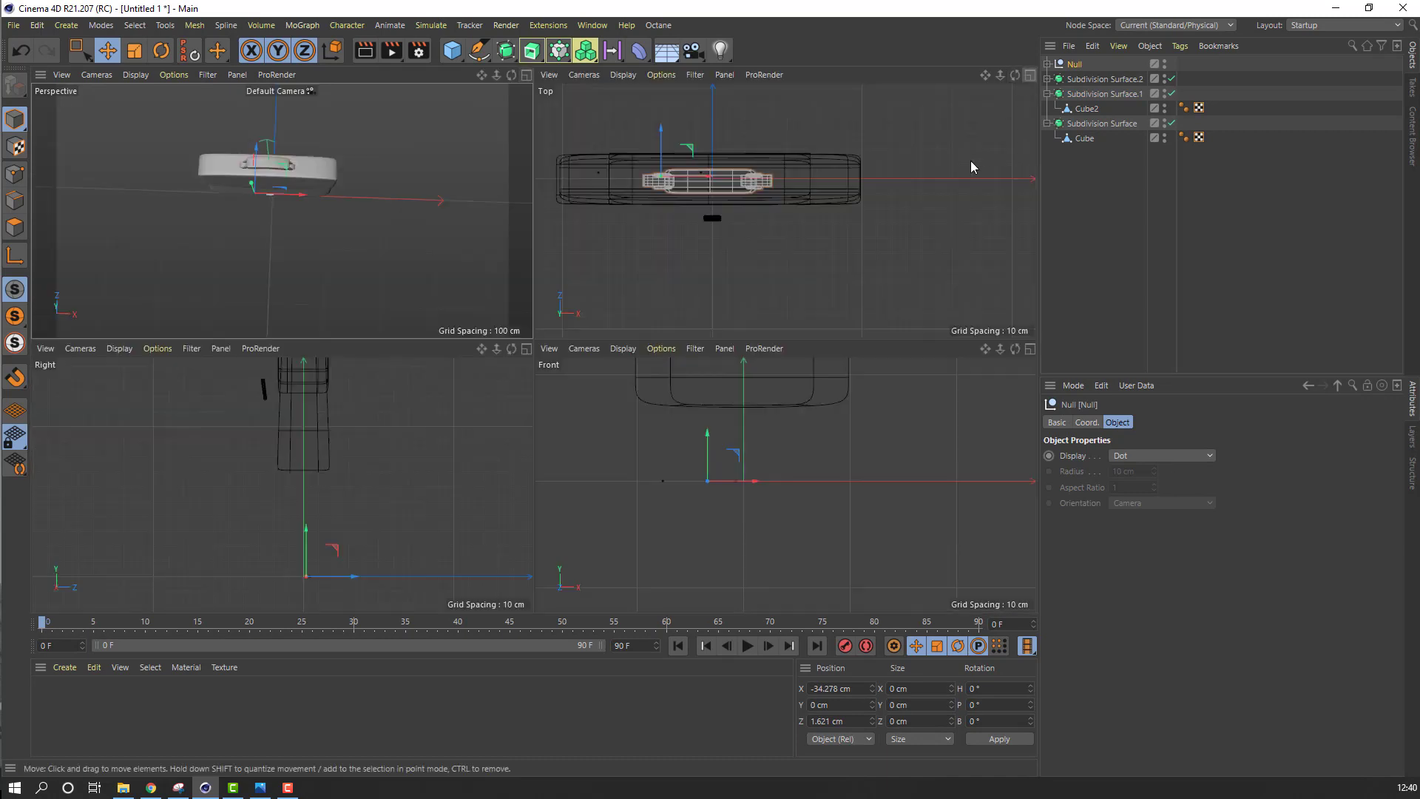
pyautogui.click(628, 233)
pyautogui.scroll(2, 650, 225)
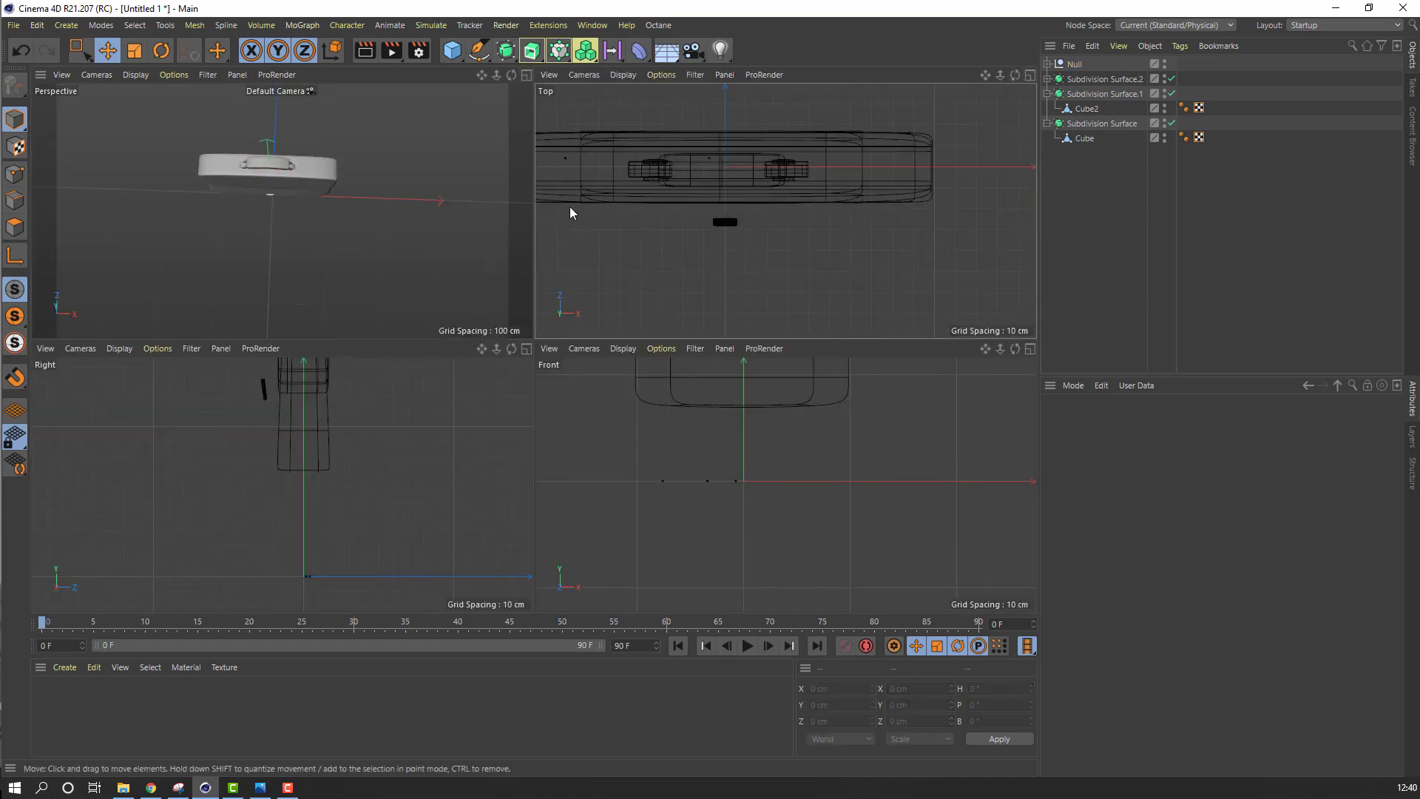
pyautogui.click(716, 182)
pyautogui.scroll(-3, 738, 222)
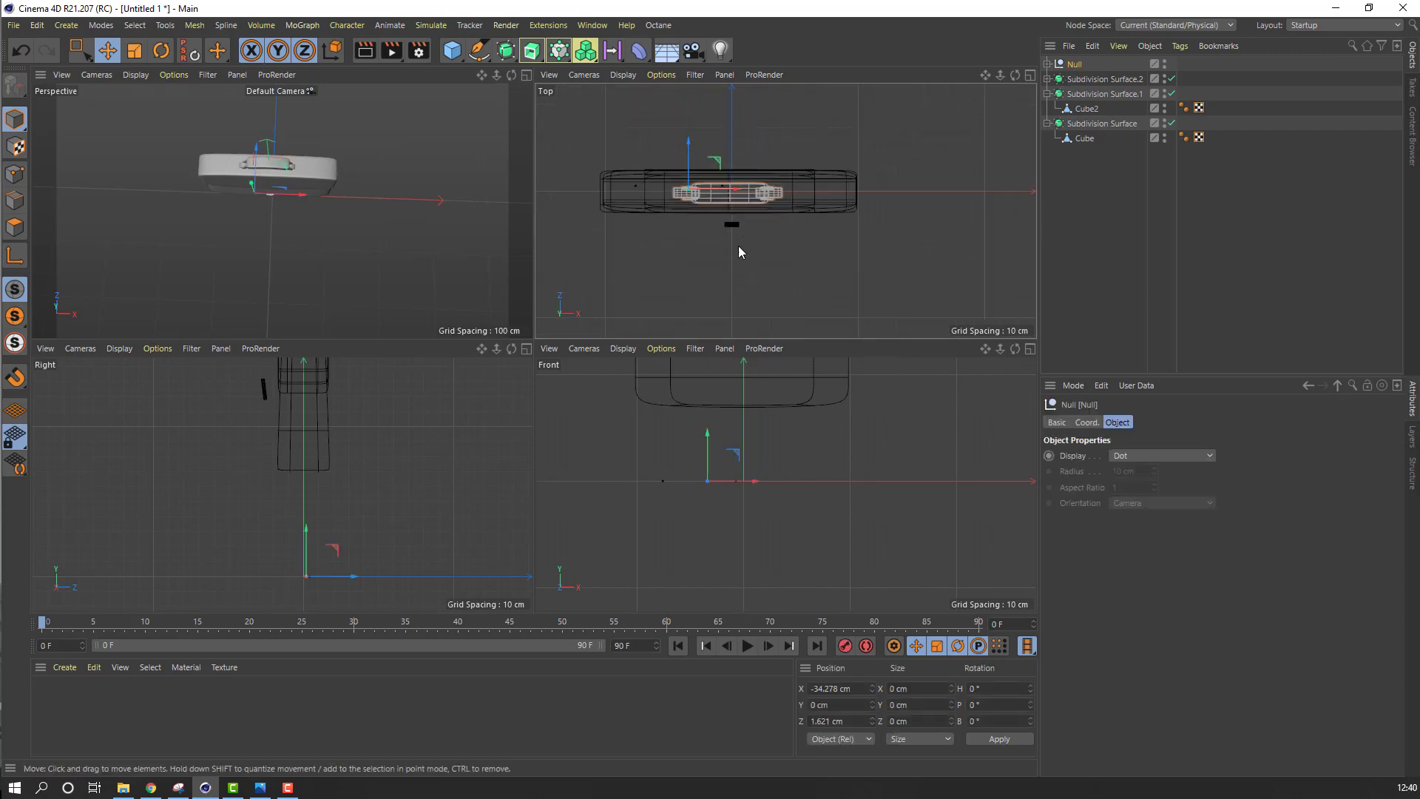
pyautogui.scroll(3, 232, 179)
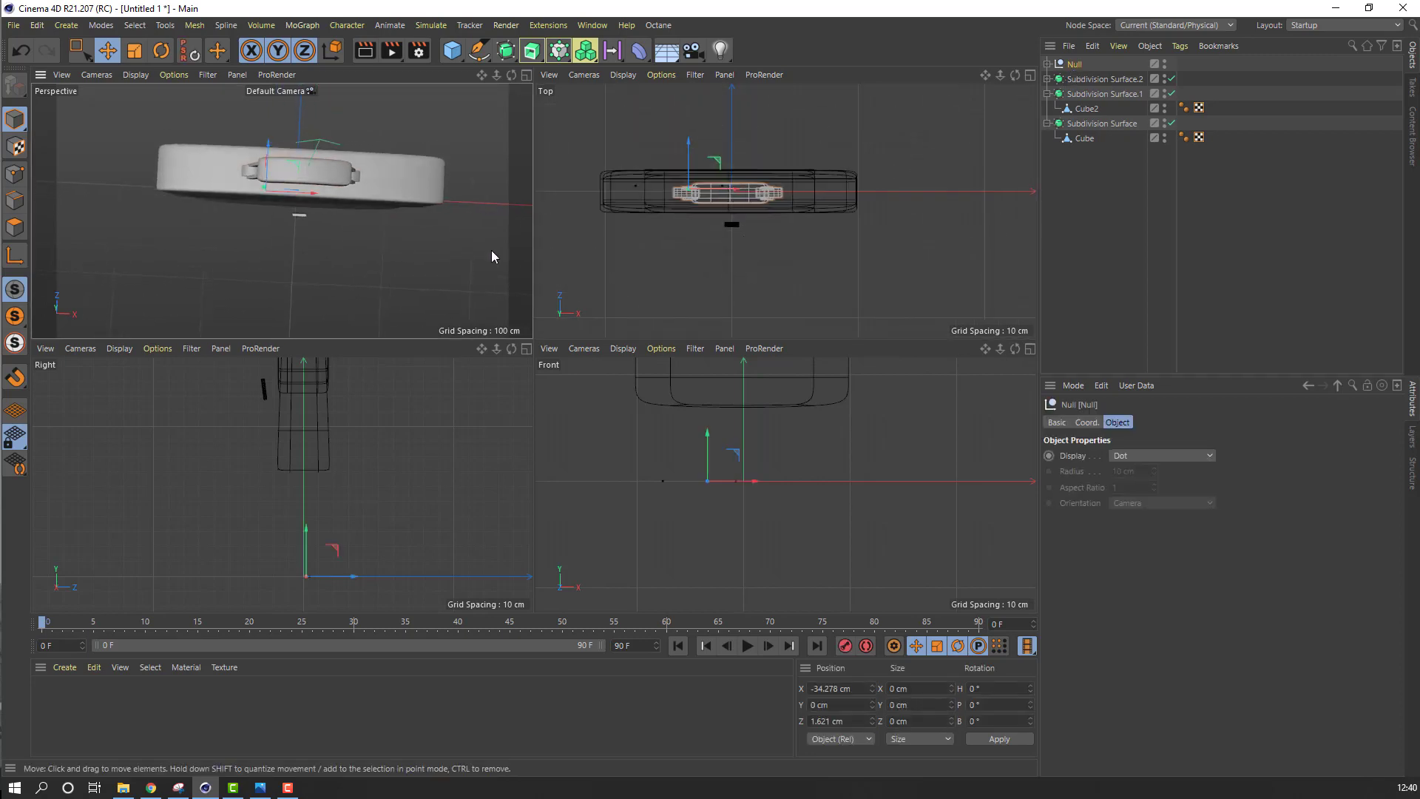
pyautogui.moveTo(730, 189); pyautogui.dragTo(729, 190)
pyautogui.scroll(-3, 353, 194)
pyautogui.keyDown('alt'); pyautogui.moveTo(354, 194); pyautogui.dragTo(433, 91); pyautogui.keyUp('alt')
pyautogui.click(526, 74)
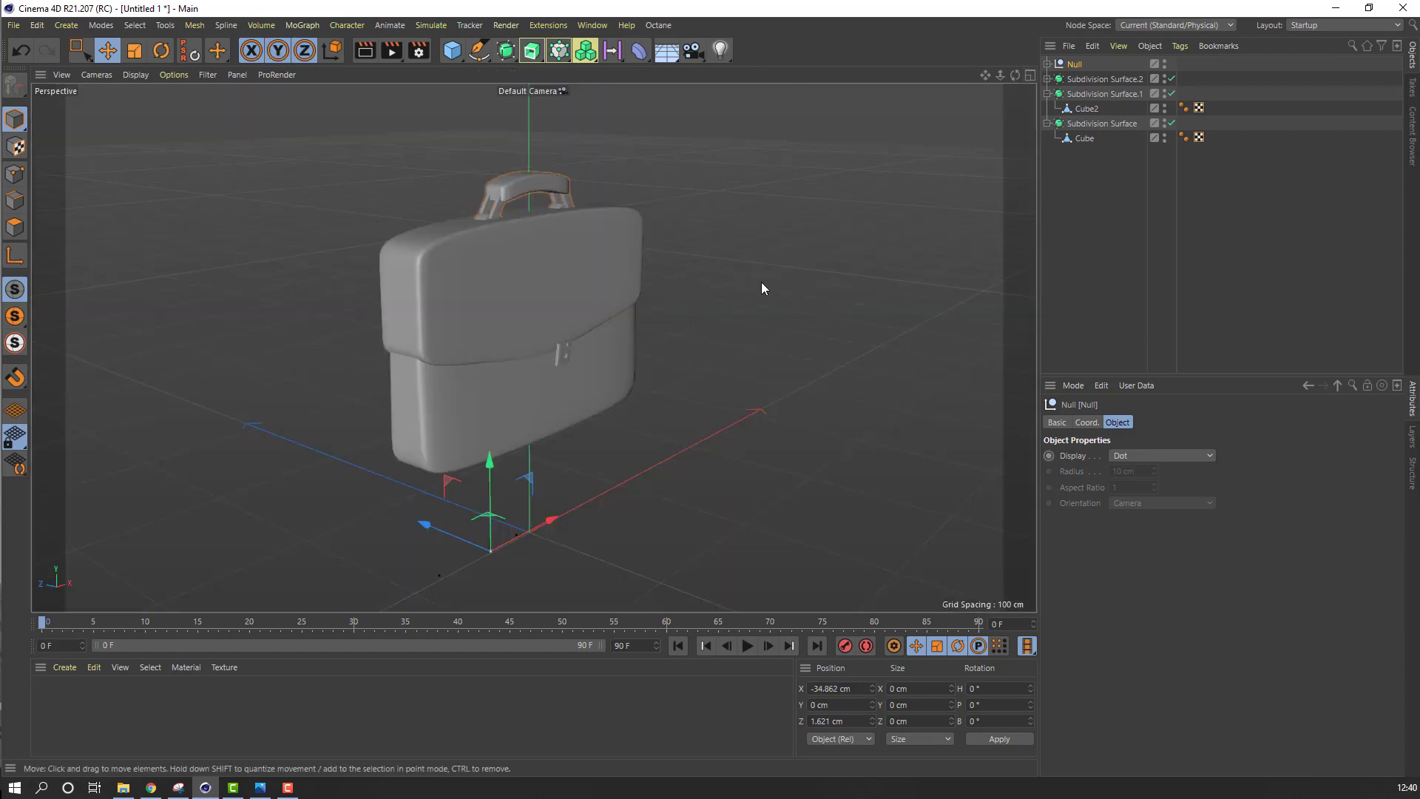
pyautogui.click(761, 282)
# Move the clasp plate's Subdivision Surface.2 in against the bag front, to about Y 121.825 cm and Z -16.331 cm
pyautogui.keyDown('alt'); pyautogui.moveTo(603, 319); pyautogui.dragTo(374, 318); pyautogui.keyUp('alt')
pyautogui.scroll(3, 645, 320)
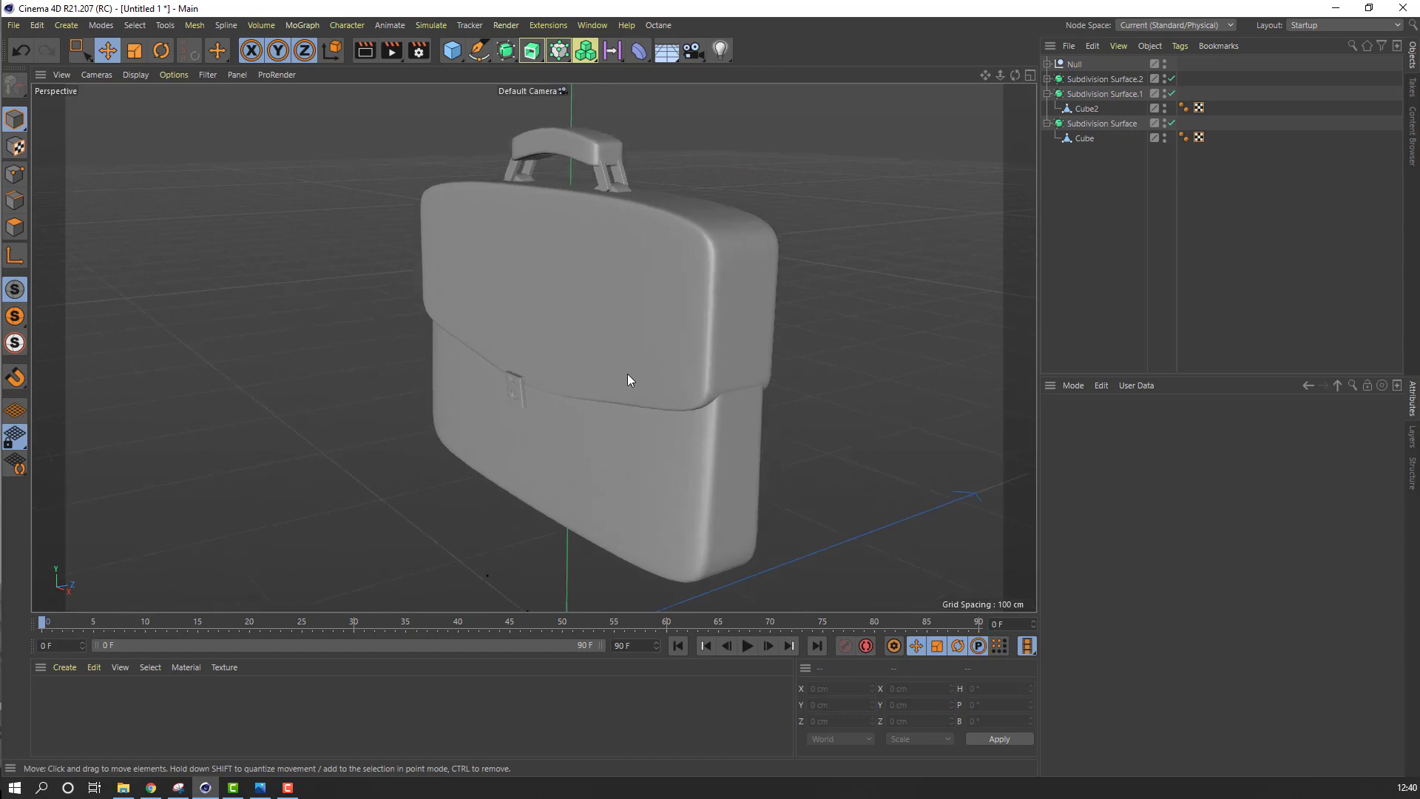
pyautogui.keyDown('alt'); pyautogui.moveTo(607, 372); pyautogui.dragTo(503, 364, button='middle'); pyautogui.keyUp('alt')
pyautogui.scroll(1, 496, 363)
pyautogui.scroll(-1, 407, 349)
pyautogui.scroll(9, 389, 380)
pyautogui.keyDown('alt'); pyautogui.moveTo(471, 308); pyautogui.dragTo(543, 359); pyautogui.keyUp('alt')
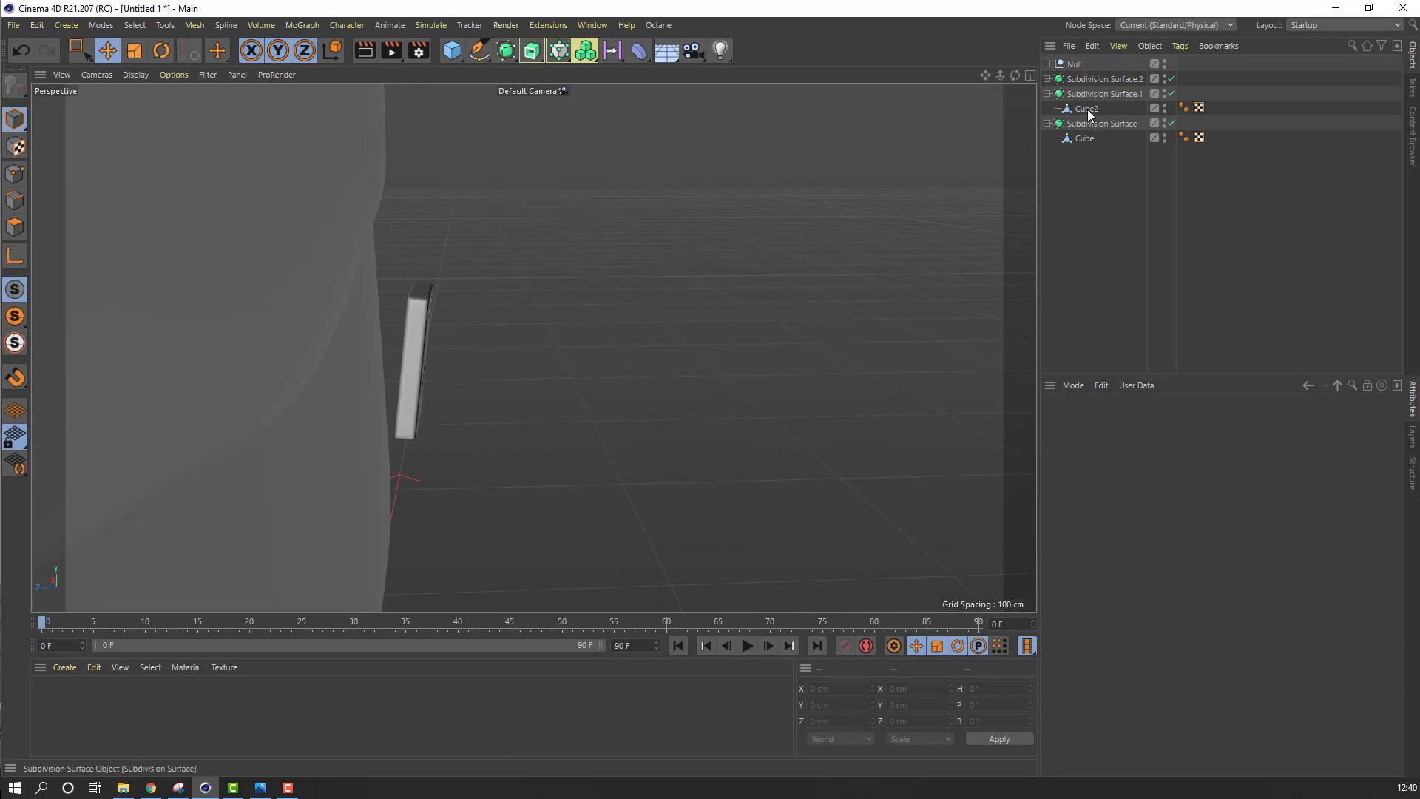
pyautogui.click(1091, 77)
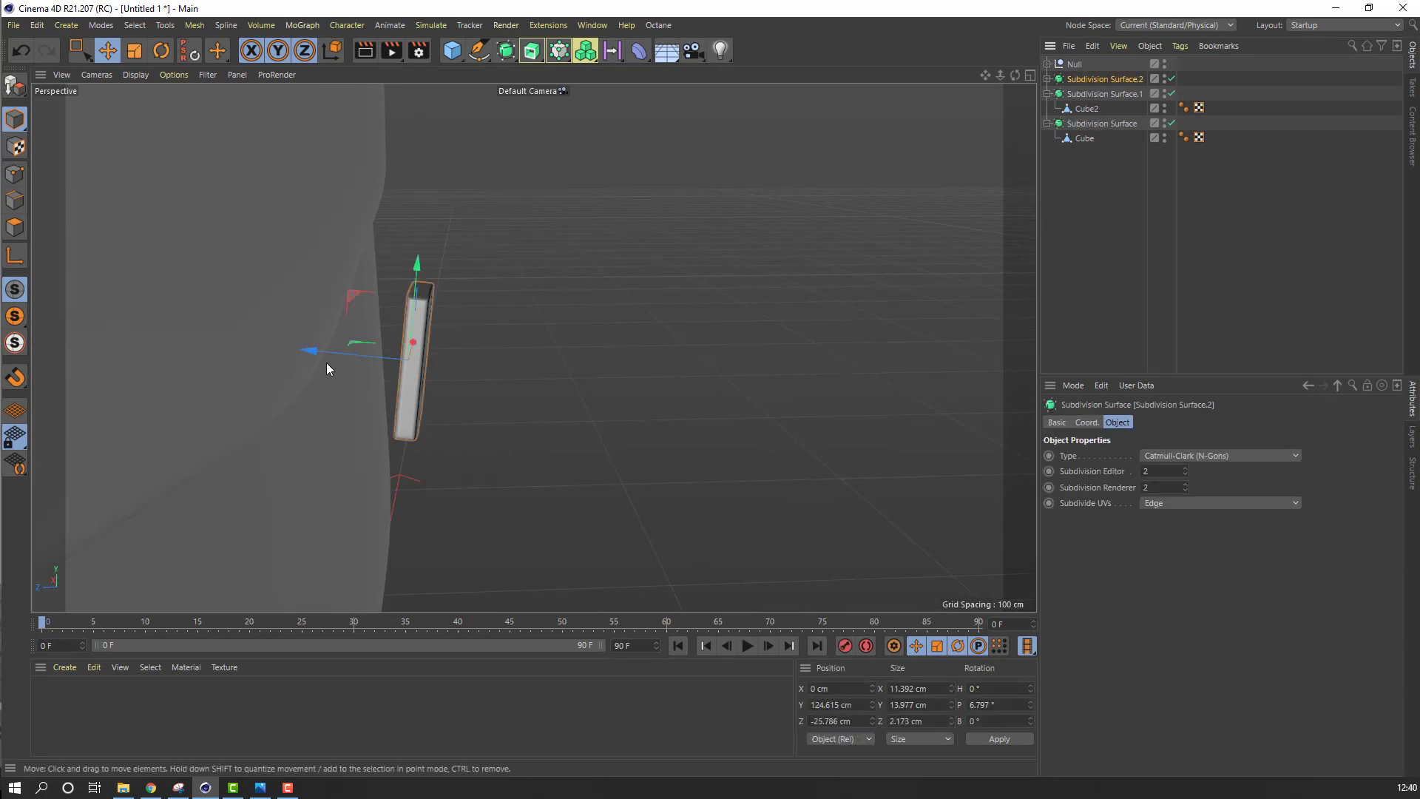
pyautogui.moveTo(352, 355); pyautogui.dragTo(254, 357)
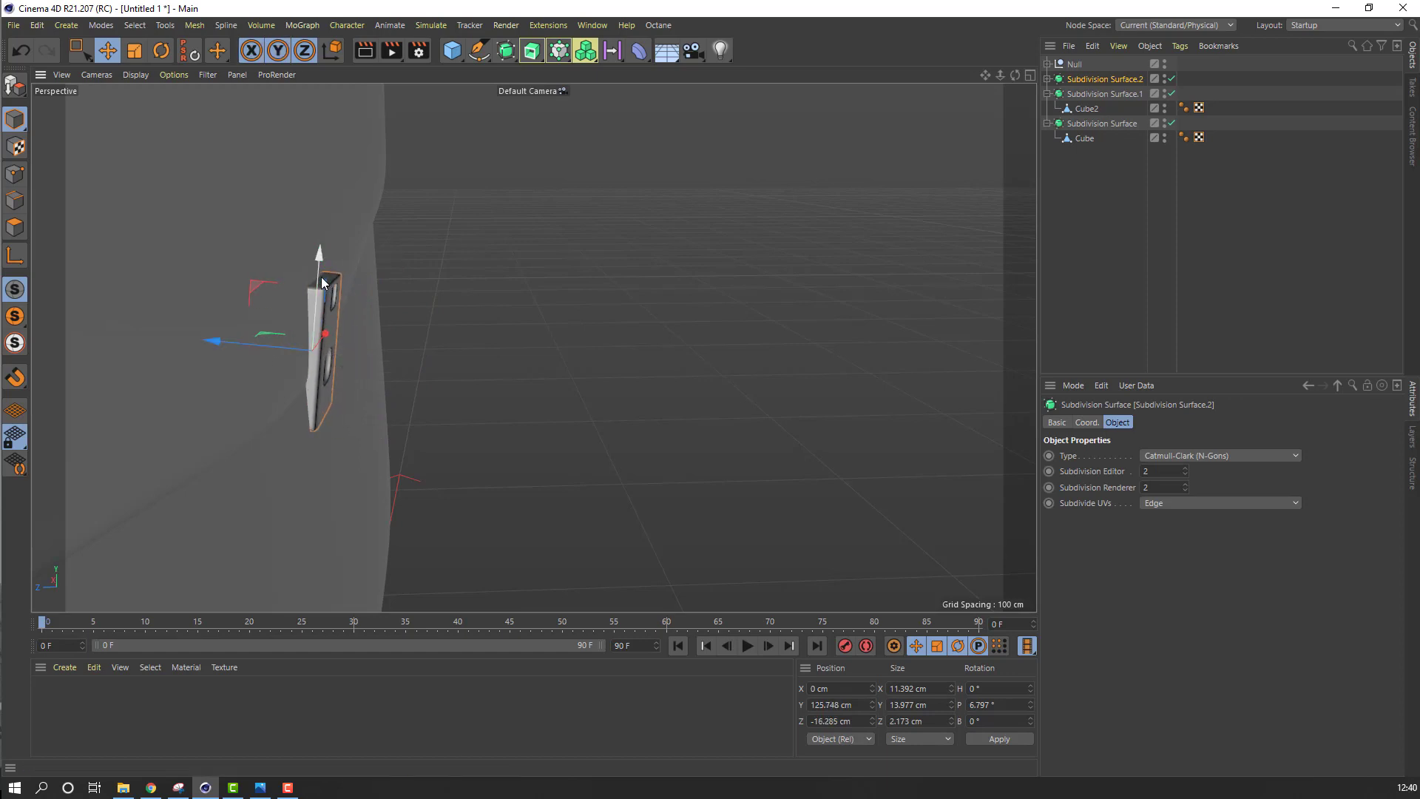
pyautogui.moveTo(320, 281); pyautogui.dragTo(306, 312)
pyautogui.moveTo(252, 385); pyautogui.dragTo(259, 387)
pyautogui.click(522, 372)
# Shift the clasp plate sideways along X to about -8.662 cm, in line with the flap's tip
pyautogui.keyDown('alt'); pyautogui.moveTo(381, 419); pyautogui.dragTo(191, 375); pyautogui.keyUp('alt')
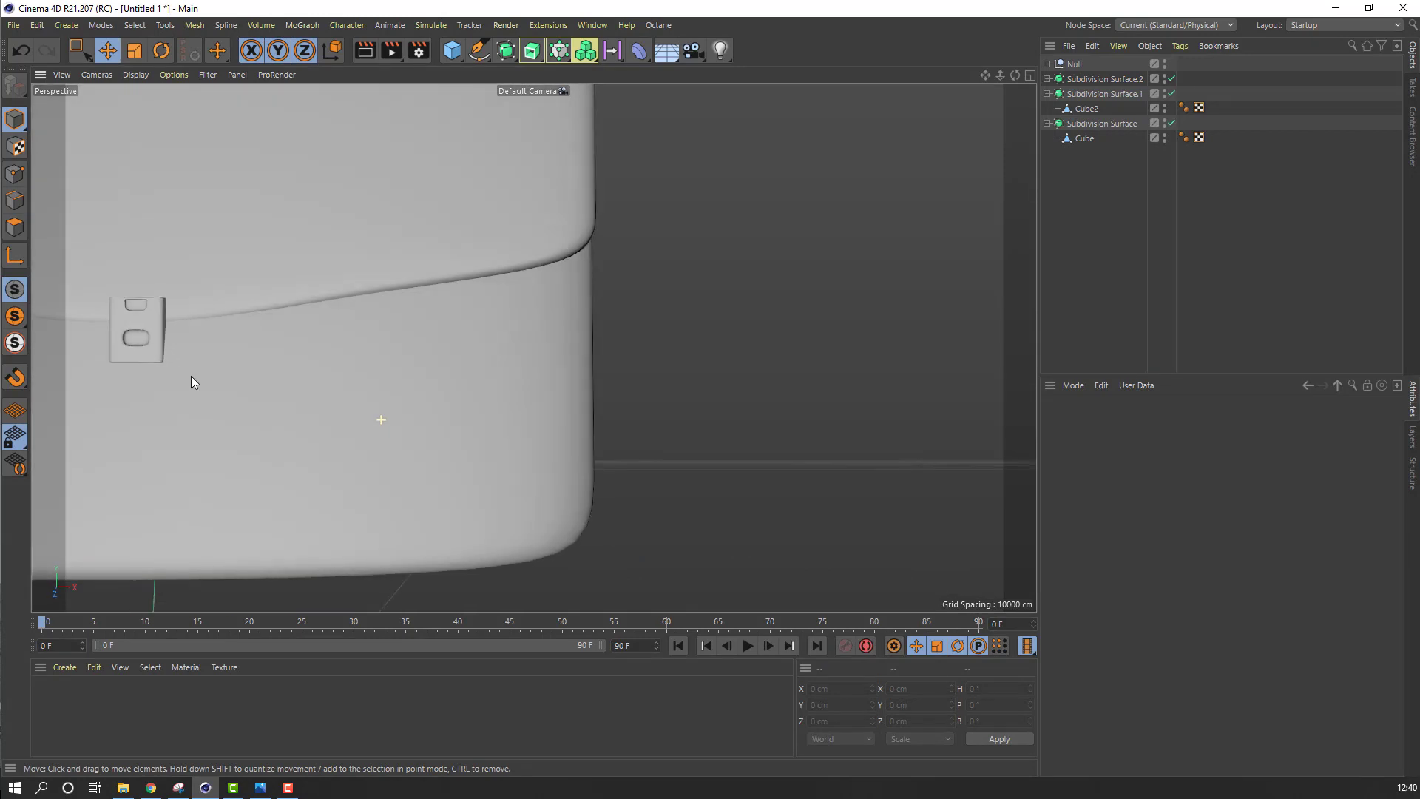
pyautogui.scroll(-2, 191, 376)
pyautogui.keyDown('alt'); pyautogui.moveTo(187, 371); pyautogui.dragTo(358, 402, button='middle'); pyautogui.keyUp('alt')
pyautogui.keyDown('alt'); pyautogui.moveTo(358, 403); pyautogui.dragTo(349, 426, button='right'); pyautogui.keyUp('alt')
pyautogui.moveTo(349, 424)
pyautogui.keyDown('alt'); pyautogui.mouseDown()
pyautogui.moveTo(251, 442)
pyautogui.moveTo(341, 409)
pyautogui.mouseUp(); pyautogui.keyUp('alt')
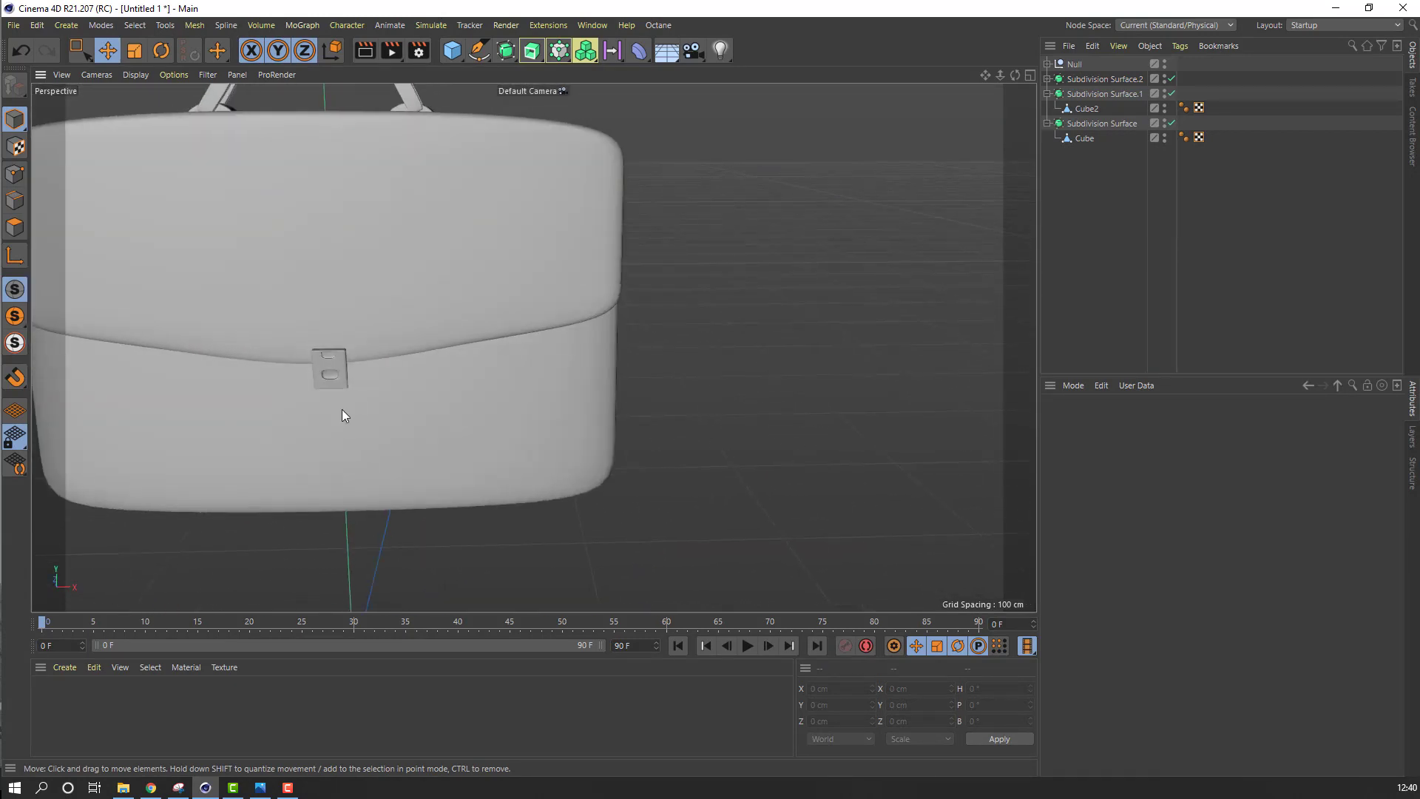
pyautogui.click(330, 375)
pyautogui.moveTo(383, 366); pyautogui.dragTo(356, 367)
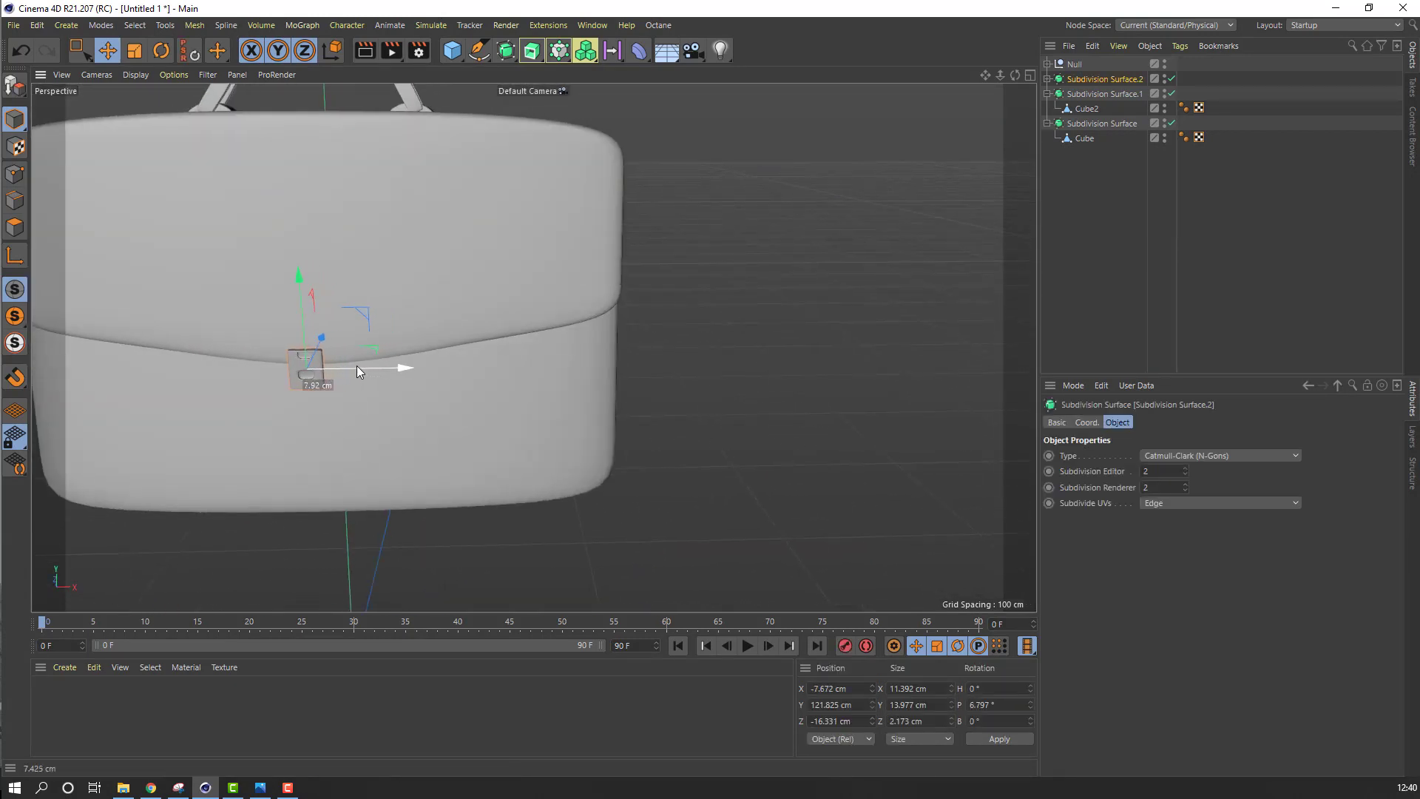
pyautogui.scroll(-2, 298, 418)
pyautogui.keyDown('alt'); pyautogui.moveTo(299, 418); pyautogui.dragTo(499, 400); pyautogui.keyUp('alt')
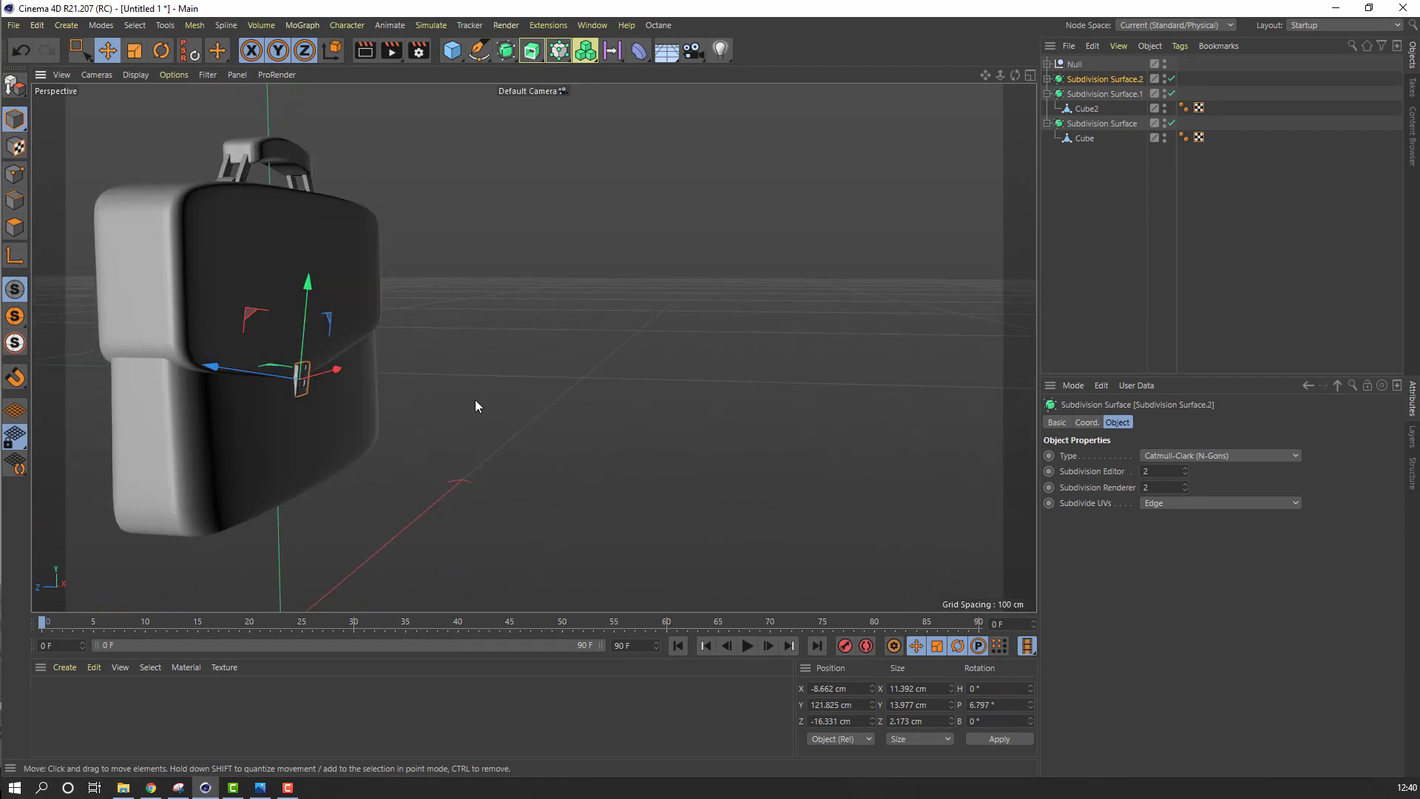
# Deselect the clasp plate and display the briefcase with Gouraud Shading (Lines), seen from the front to judge its alignment
pyautogui.click(476, 393)
pyautogui.scroll(-2, 401, 397)
pyautogui.keyDown('alt'); pyautogui.moveTo(401, 400); pyautogui.dragTo(174, 402); pyautogui.keyUp('alt')
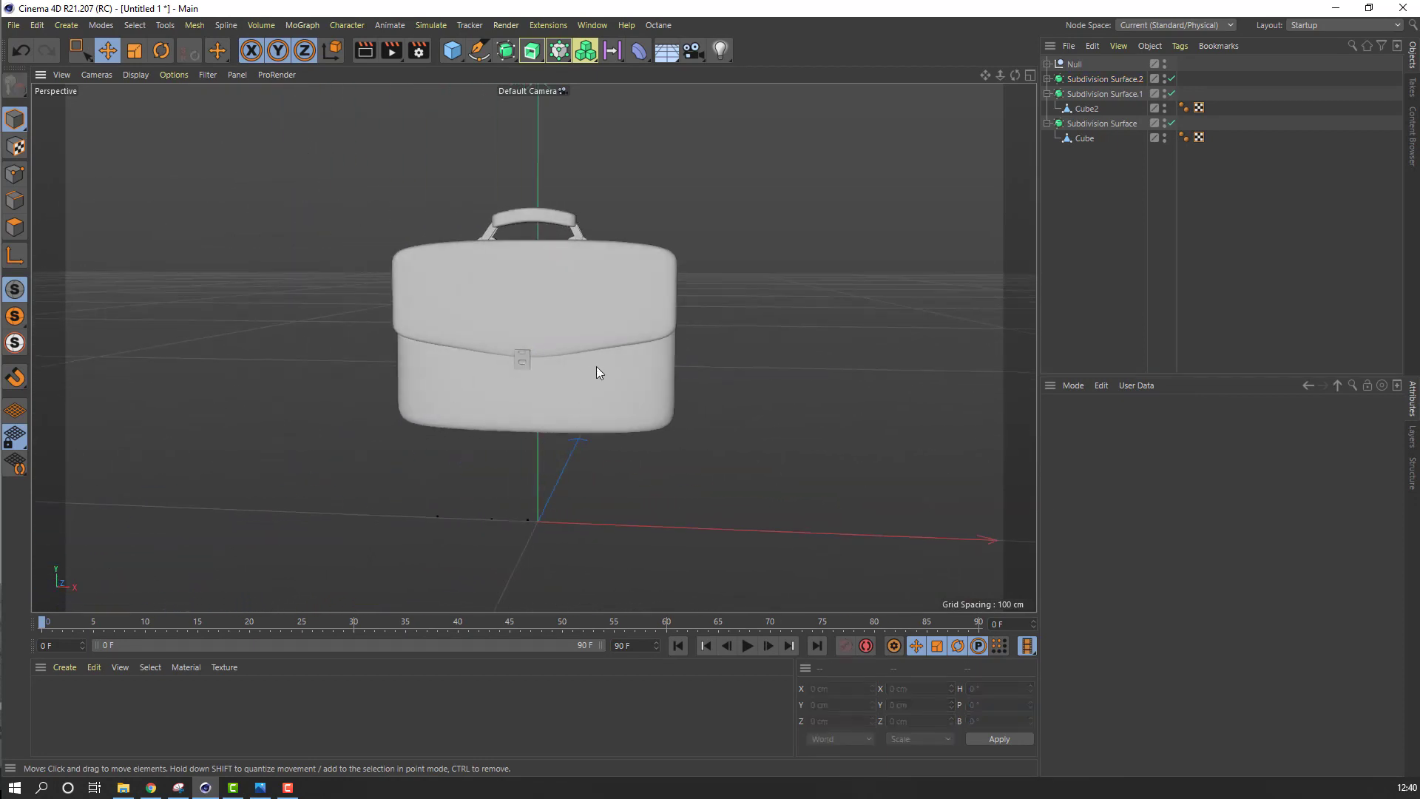
pyautogui.scroll(3, 603, 371)
pyautogui.keyDown('alt'); pyautogui.moveTo(605, 377); pyautogui.dragTo(488, 403); pyautogui.keyUp('alt')
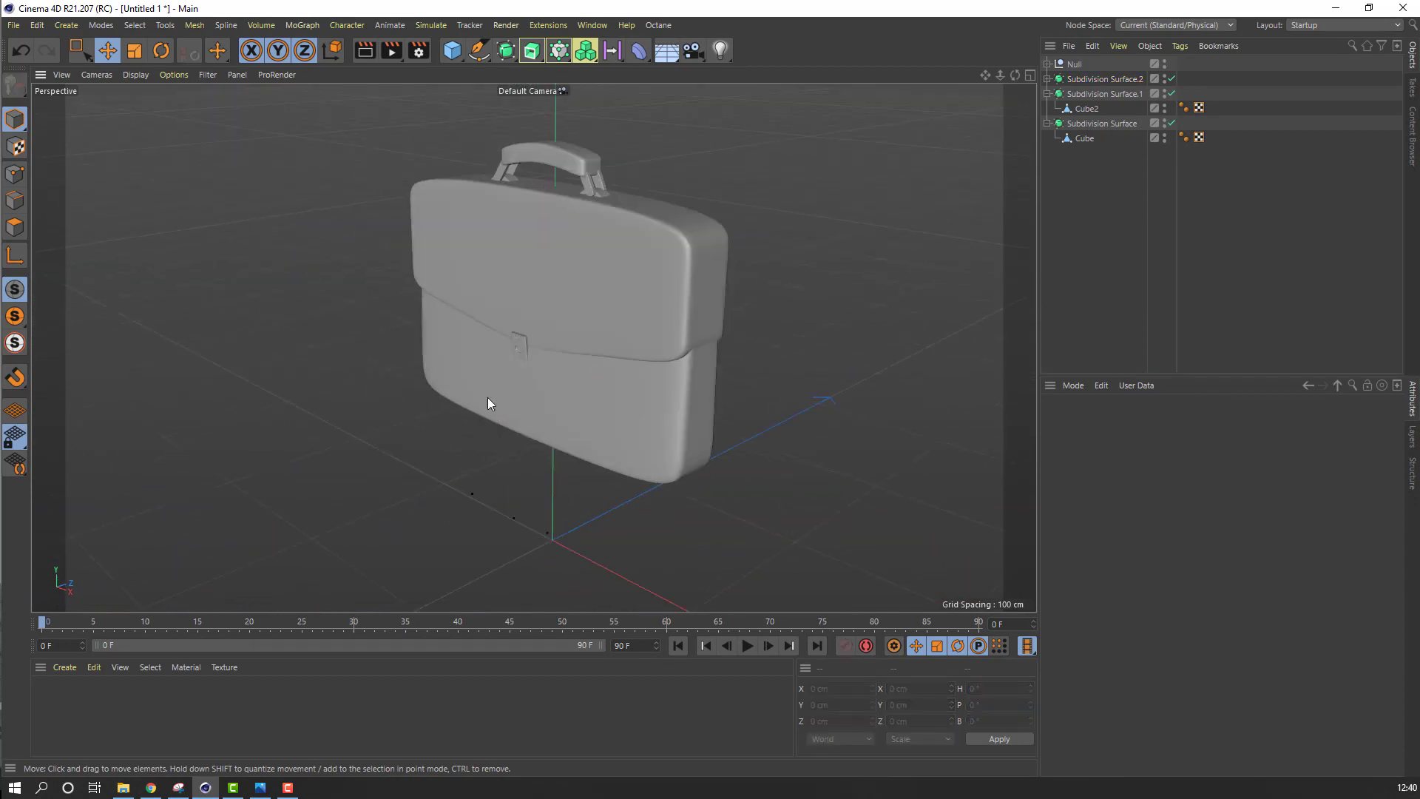
pyautogui.click(135, 74)
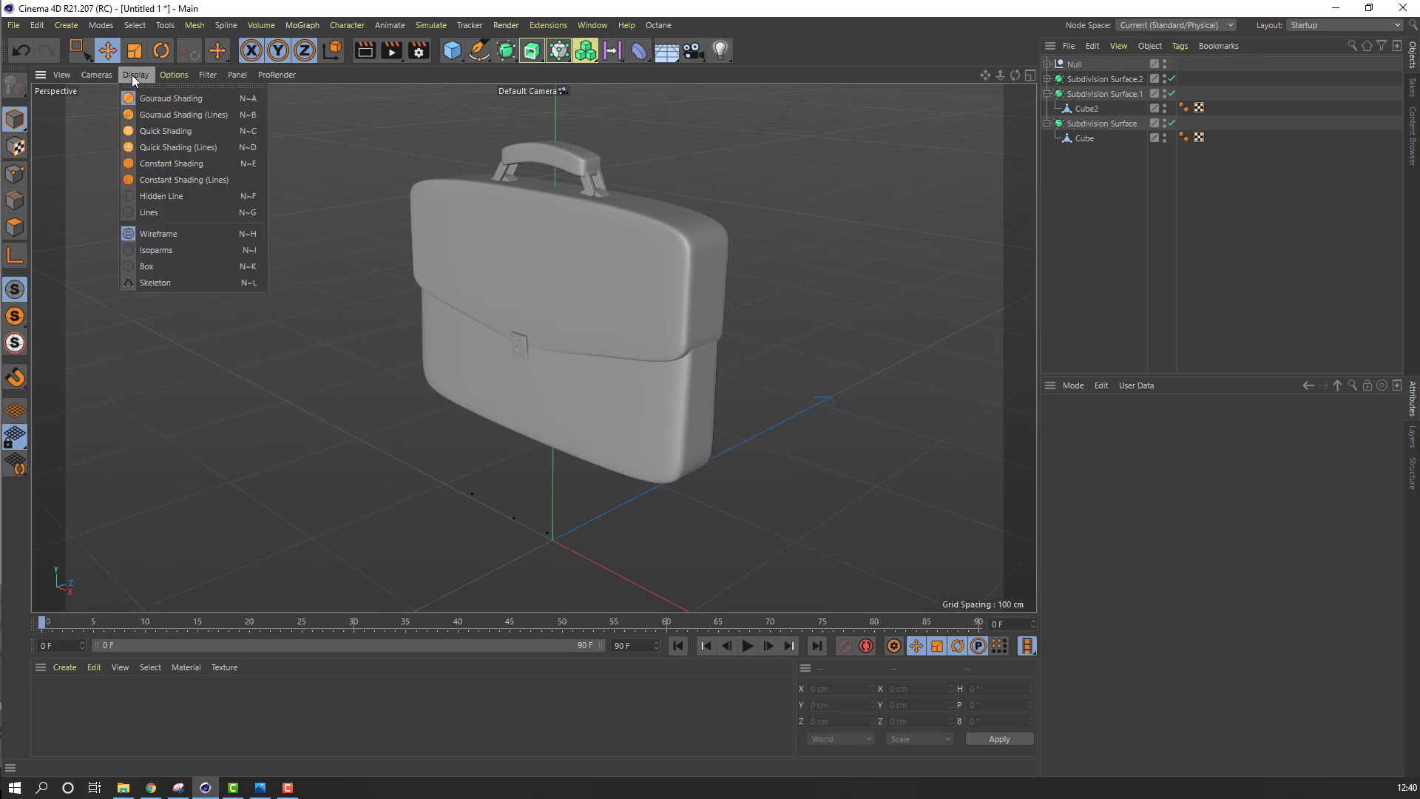
pyautogui.click(194, 115)
pyautogui.moveTo(499, 307)
pyautogui.keyDown('alt'); pyautogui.mouseDown()
pyautogui.moveTo(148, 321)
pyautogui.moveTo(653, 330)
pyautogui.moveTo(518, 362)
pyautogui.moveTo(473, 353)
pyautogui.moveTo(603, 355)
pyautogui.moveTo(533, 348)
pyautogui.mouseUp(); pyautogui.keyUp('alt')
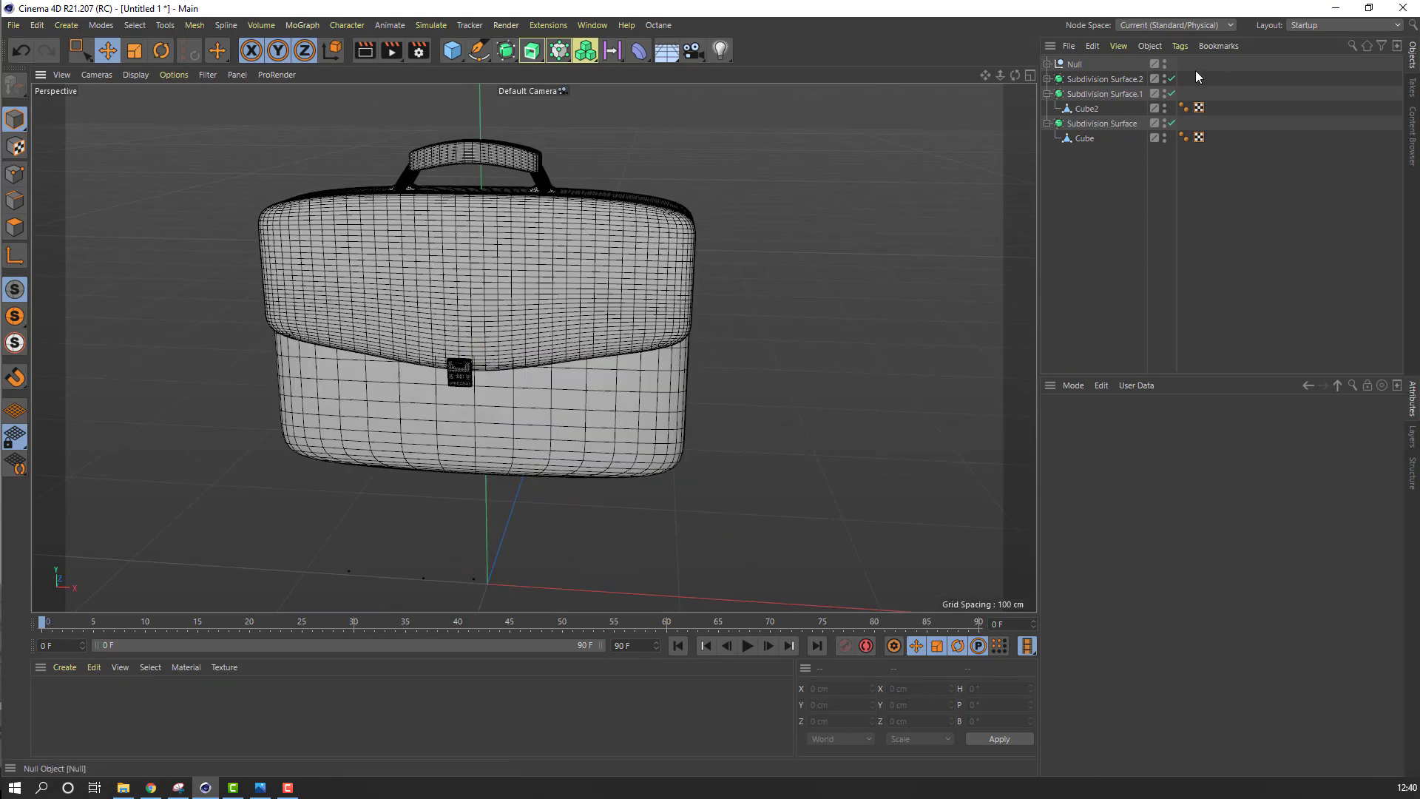
# Move the clasp plate's Subdivision Surface.2 slightly along positive X to center it on the flap's tip, and deselect it
pyautogui.click(1102, 94)
pyautogui.click(1085, 109)
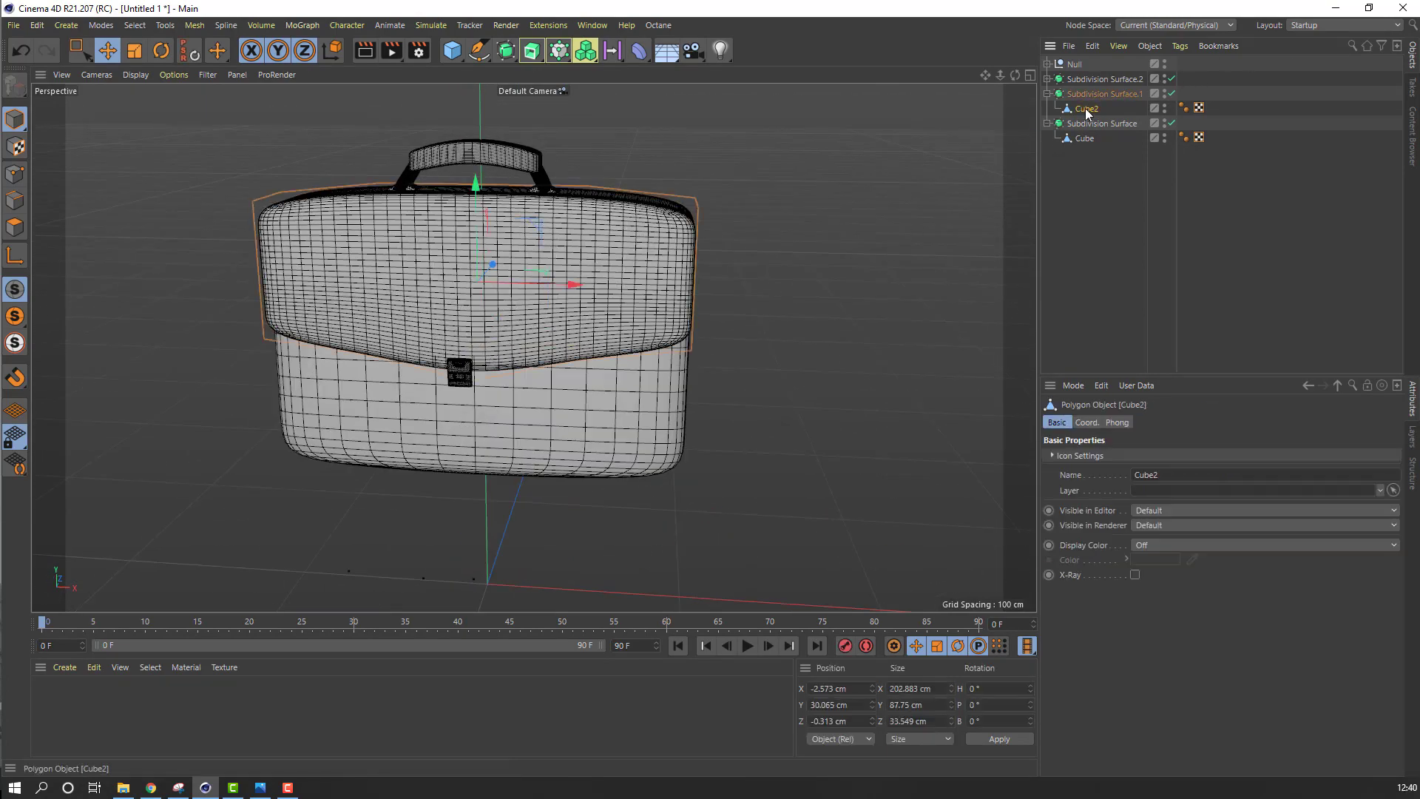
pyautogui.click(1098, 80)
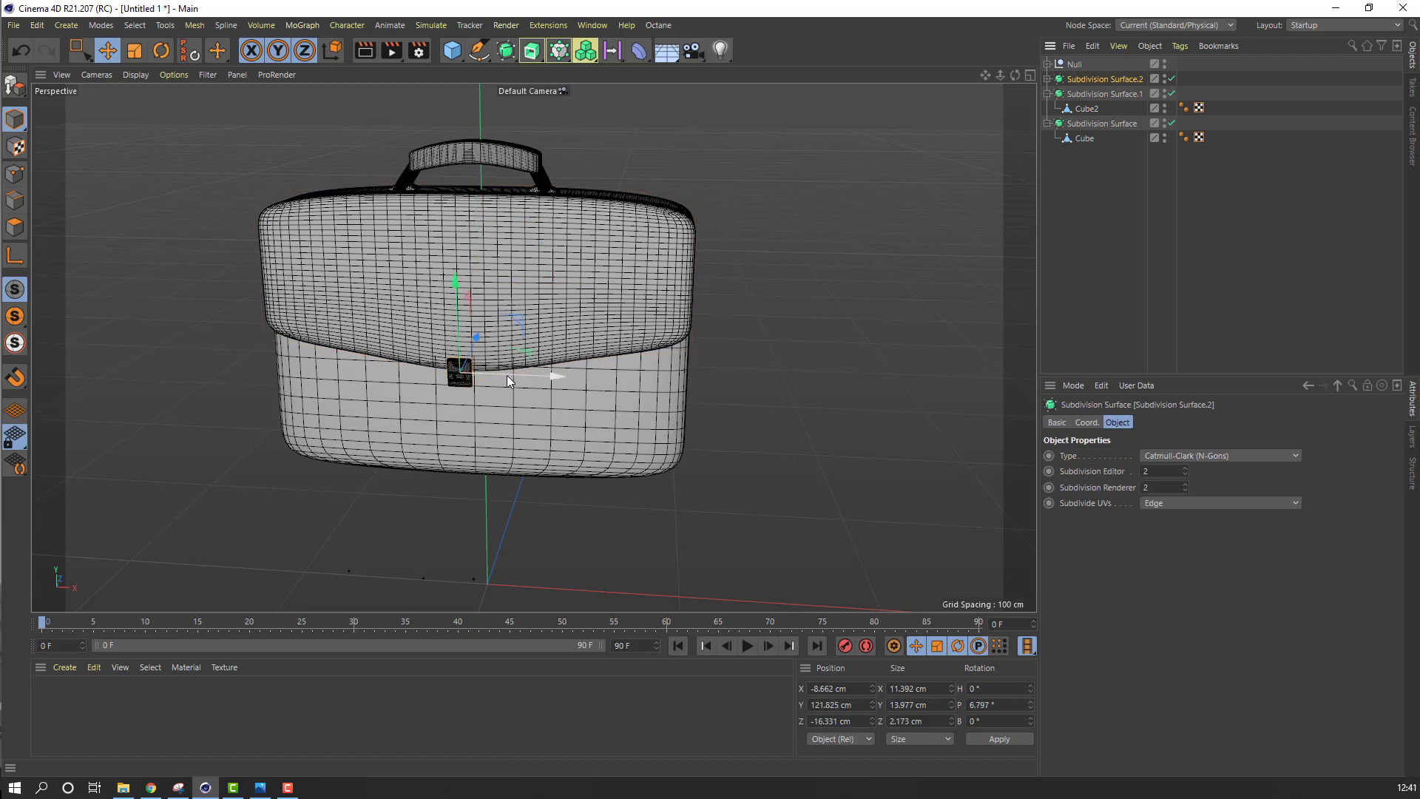
pyautogui.moveTo(507, 375); pyautogui.dragTo(521, 375)
pyautogui.click(884, 304)
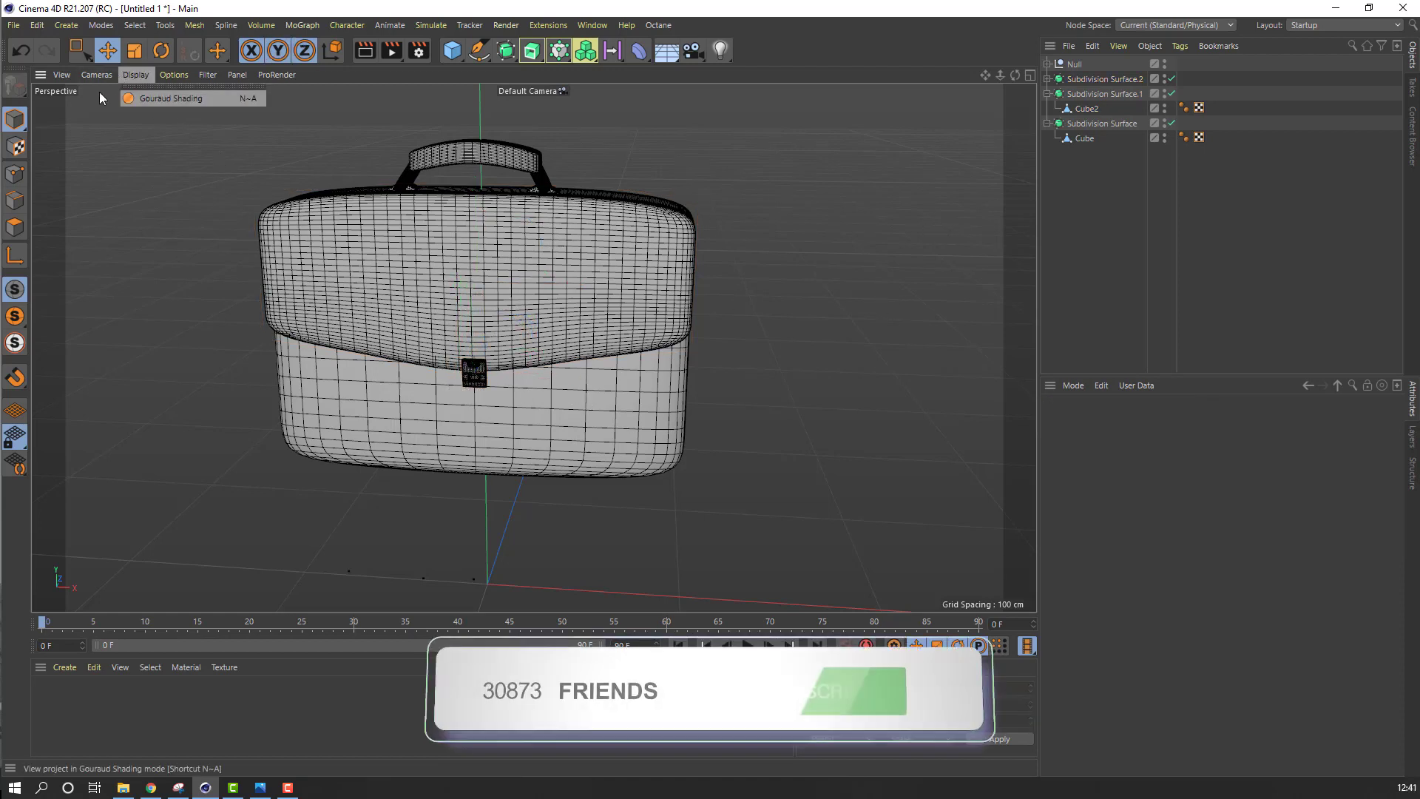
# Switch the viewport back to shading without wireframe lines and examine the finished briefcase from several sides
pyautogui.click(131, 76)
pyautogui.click(170, 131)
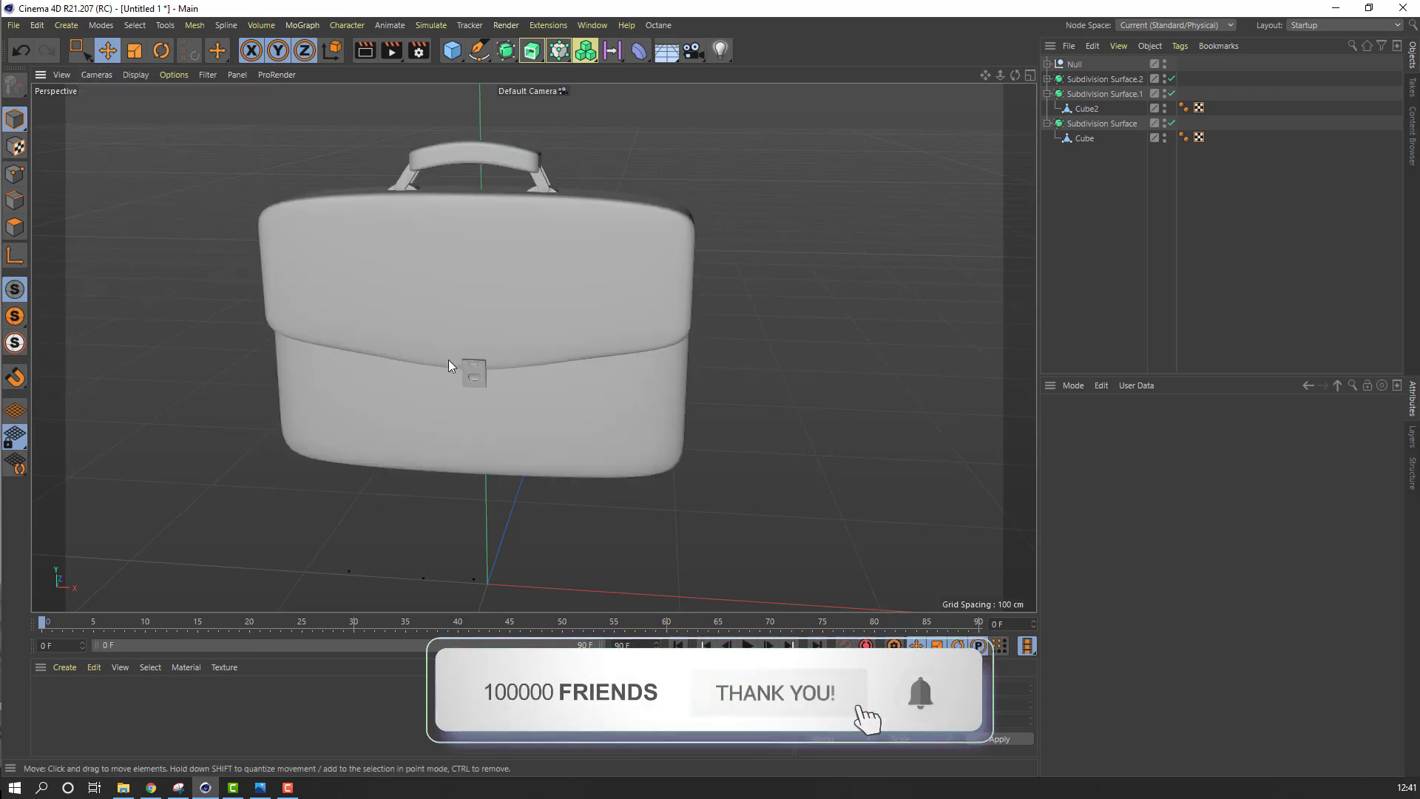
pyautogui.moveTo(298, 295)
pyautogui.keyDown('alt'); pyautogui.mouseDown()
pyautogui.moveTo(751, 309)
pyautogui.moveTo(1018, 278)
pyautogui.mouseUp(); pyautogui.keyUp('alt')
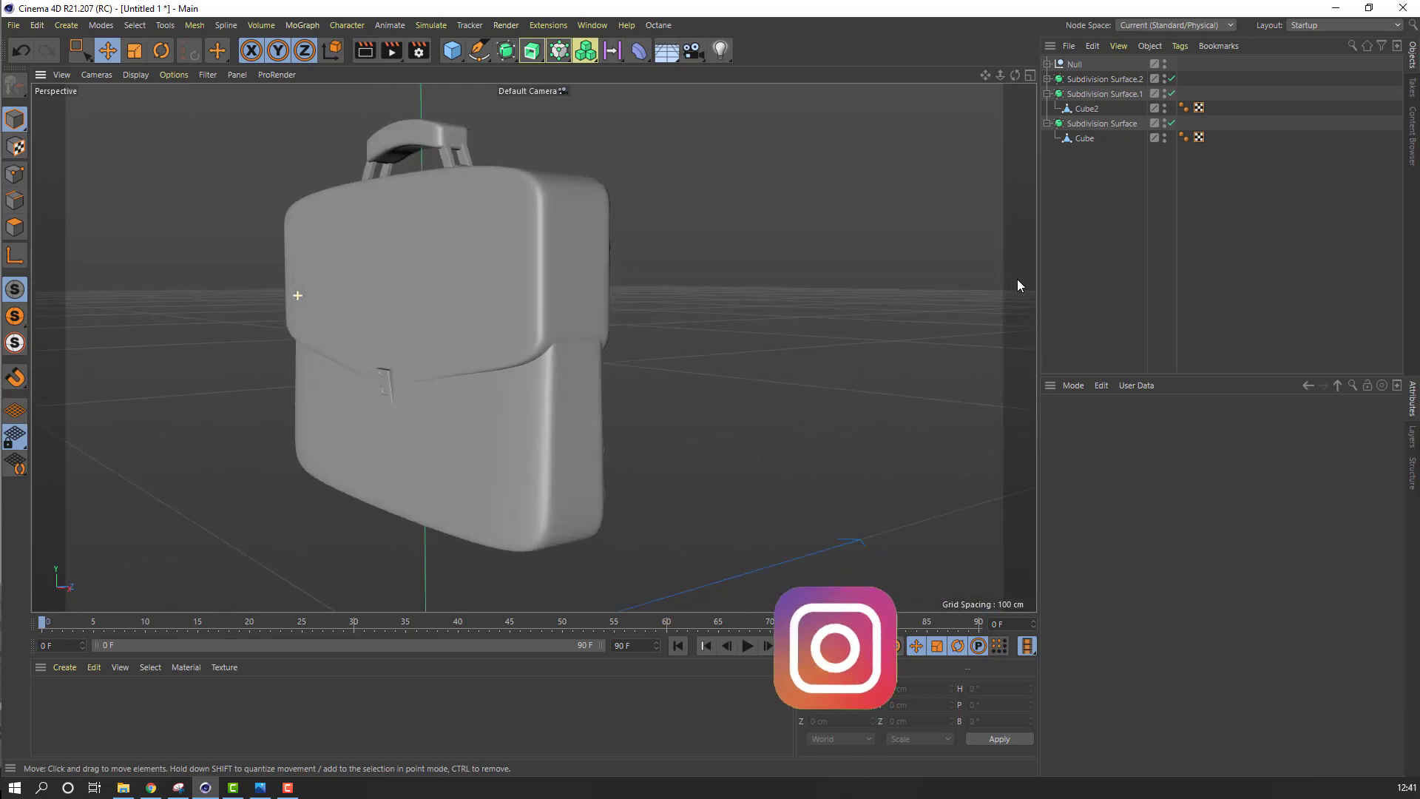
pyautogui.scroll(-3, 522, 365)
pyautogui.keyDown('alt'); pyautogui.moveTo(430, 321); pyautogui.dragTo(389, 314, button='middle'); pyautogui.keyUp('alt')
pyautogui.scroll(2, 445, 336)
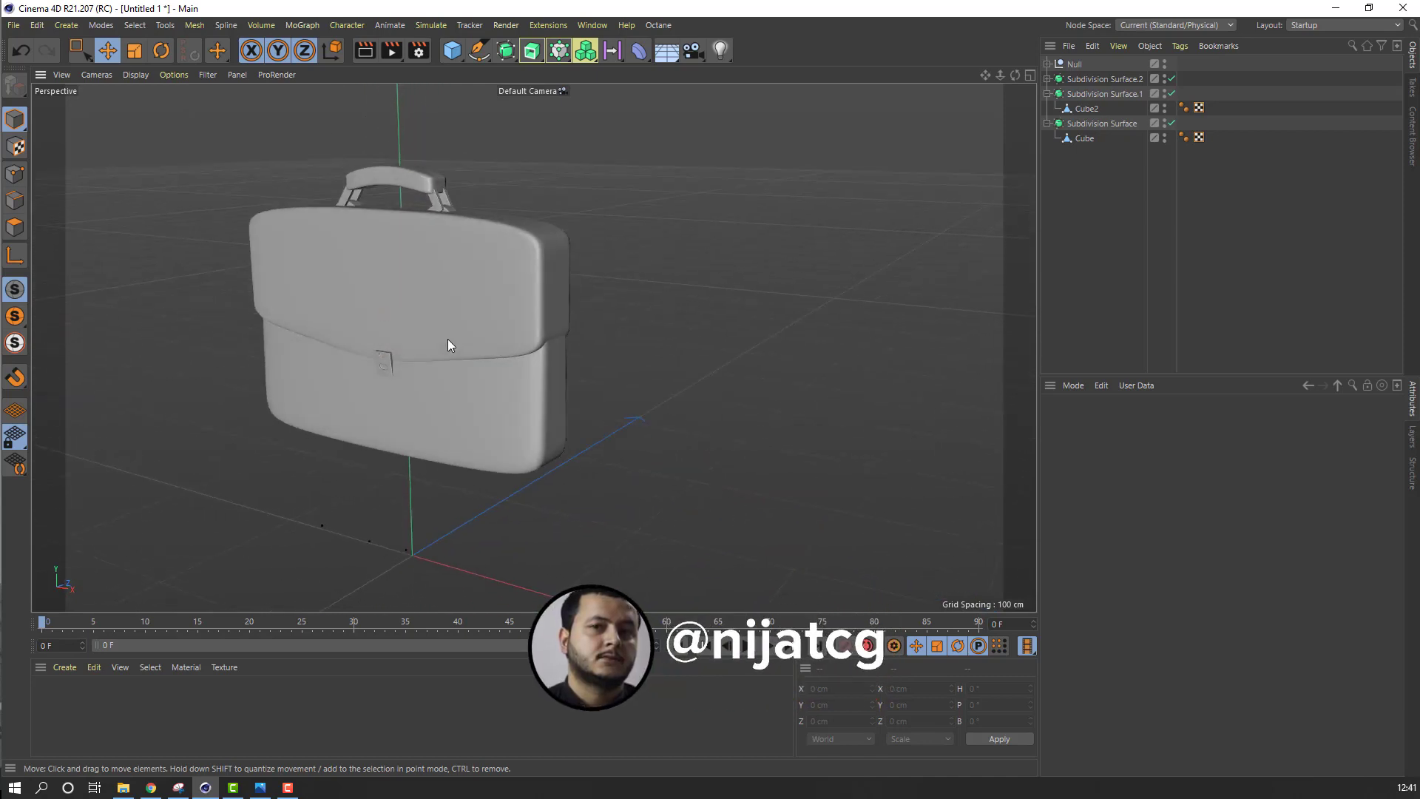
pyautogui.scroll(4, 447, 338)
pyautogui.keyDown('alt'); pyautogui.moveTo(438, 284); pyautogui.dragTo(370, 323); pyautogui.keyUp('alt')
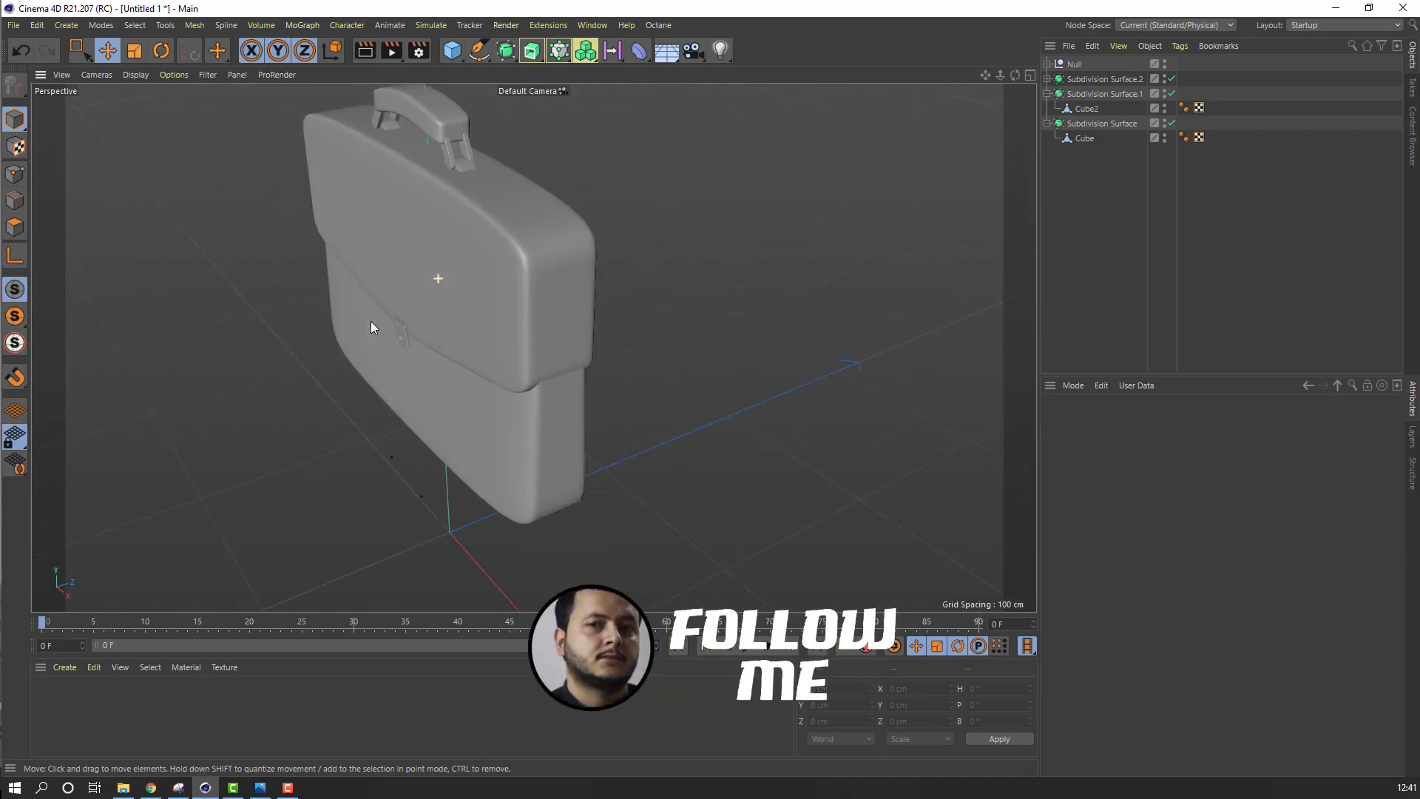